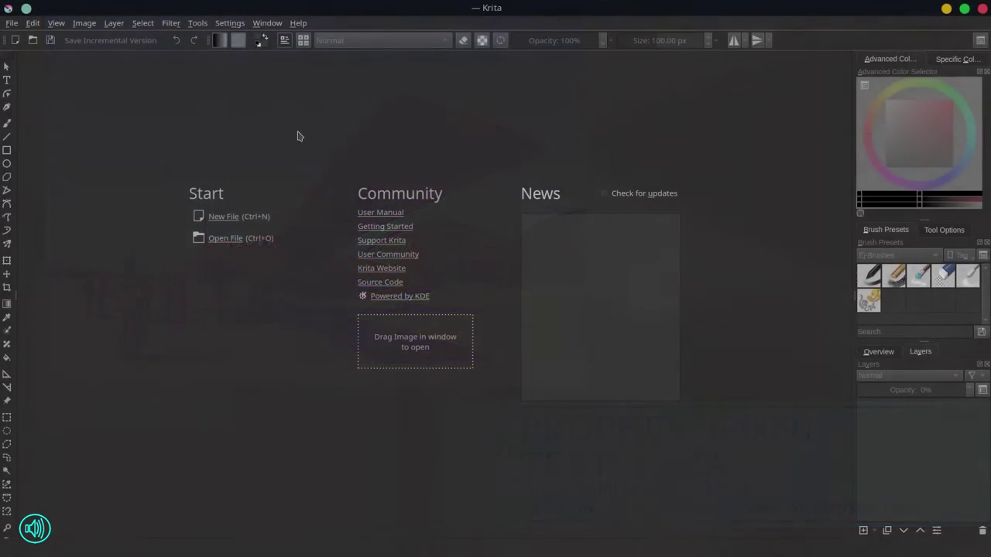
# - Open the reference screenshot 2020-08-15-Screenshot_20200815_211513.png from the 2020 Dailies folder
pyautogui.hotkey('ctrl', 'o')
pyautogui.click(456, 168)
pyautogui.click(456, 232)
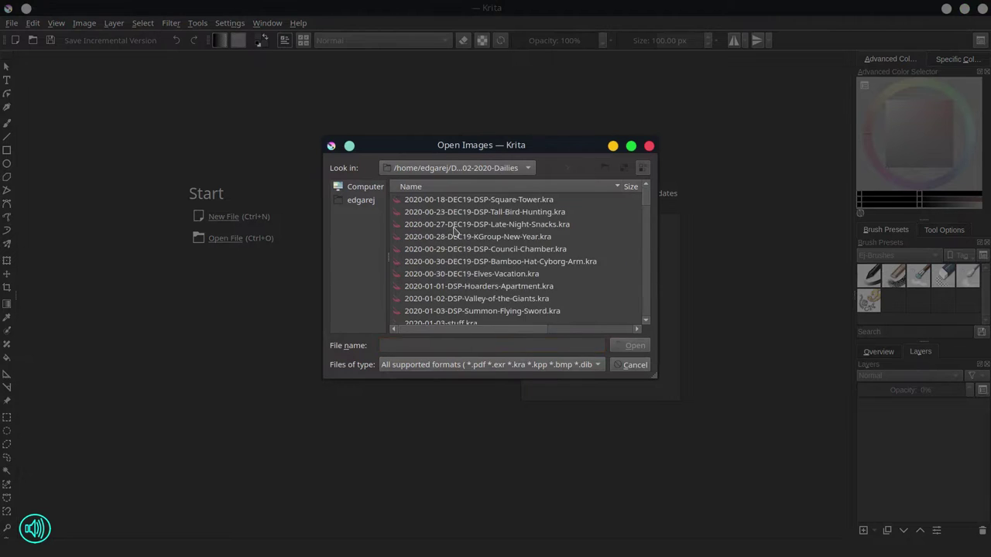
pyautogui.scroll(-4, 620, 232)
pyautogui.scroll(-15, 621, 233)
pyautogui.click(534, 312)
pyautogui.click(630, 345)
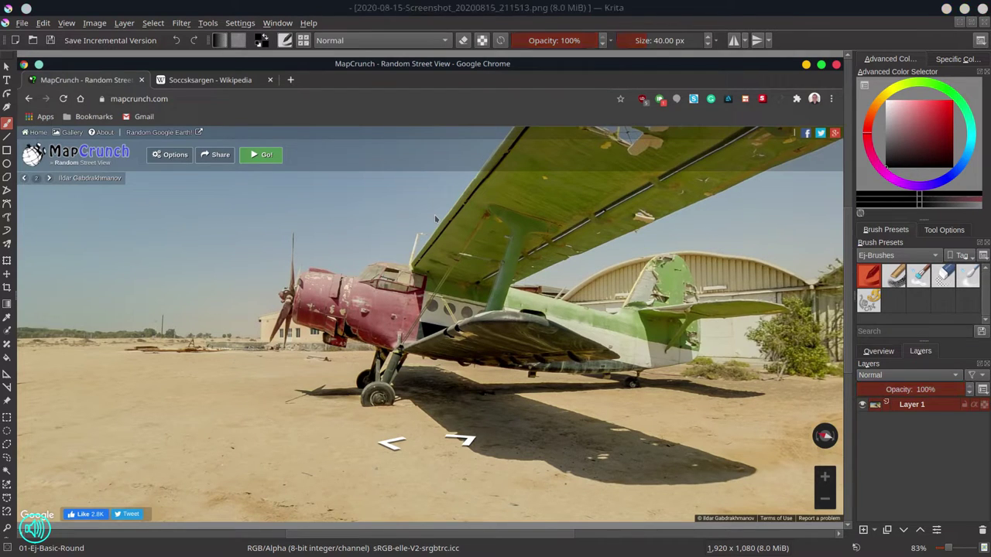
# - Save the image as a Krita document named 2020-08-22-GMC-Paratroopers
pyautogui.click(27, 24)
pyautogui.click(85, 100)
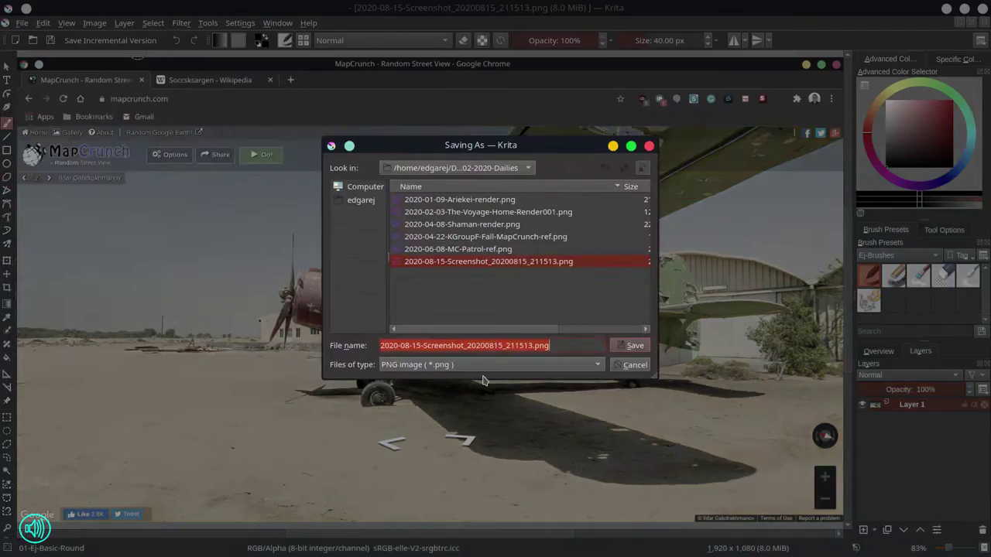
pyautogui.click(481, 366)
pyautogui.click(186, 131)
pyautogui.tripleClick(413, 346)
pyautogui.write('2020-08-22-GMC-Paratroopers')
pyautogui.click(631, 348)
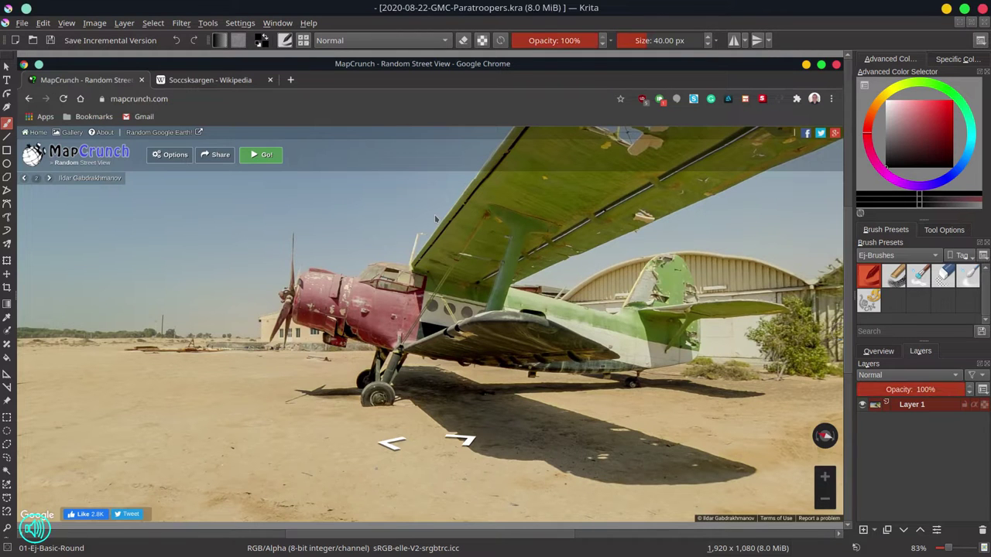
# - Reopen 2020-08-15-Screenshot_20200815_211513.png as a reference and arrange both image windows side by side, with the reference in the narrower one
pyautogui.click(971, 23)
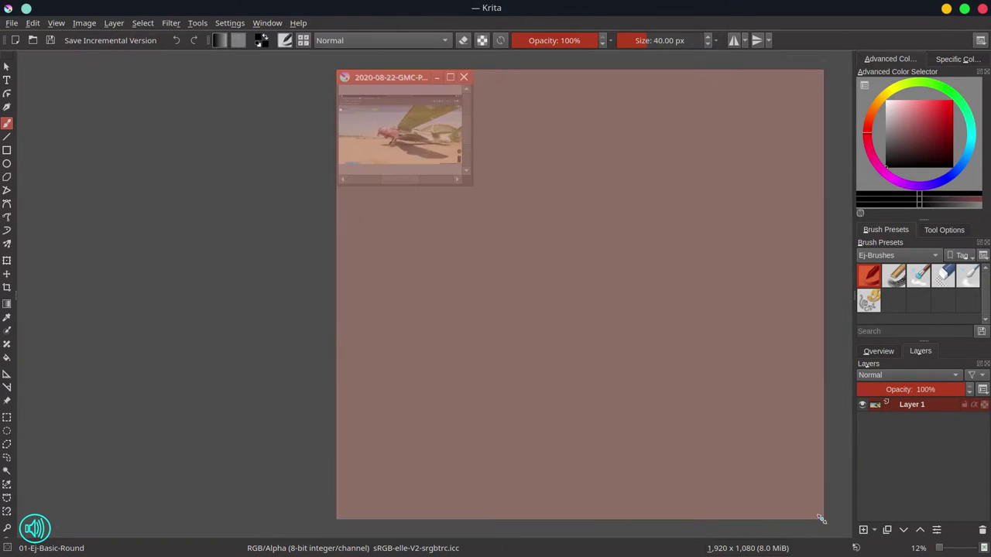
pyautogui.click(12, 22)
pyautogui.click(31, 53)
pyautogui.click(480, 298)
pyautogui.click(627, 347)
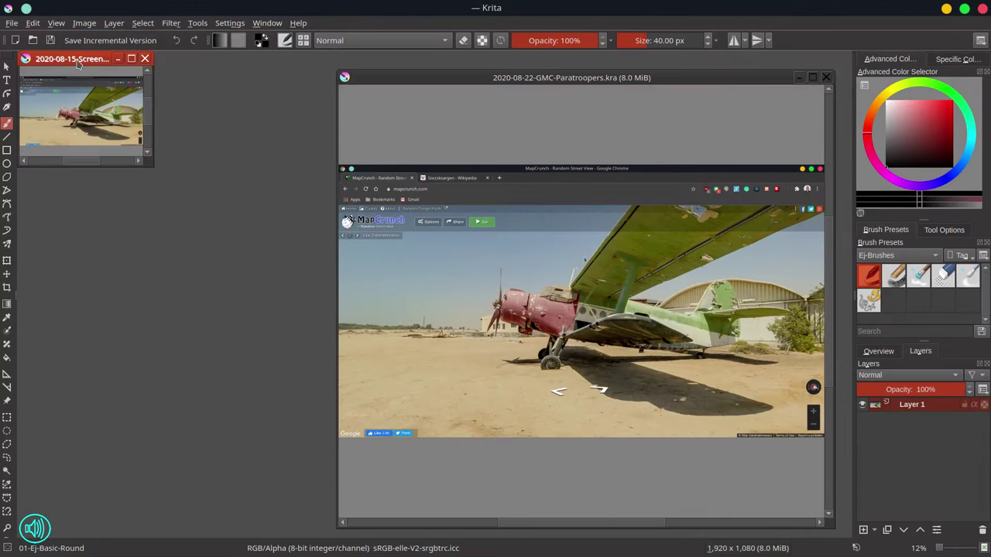
pyautogui.moveTo(76, 60); pyautogui.dragTo(92, 78)
pyautogui.moveTo(168, 185); pyautogui.dragTo(323, 507)
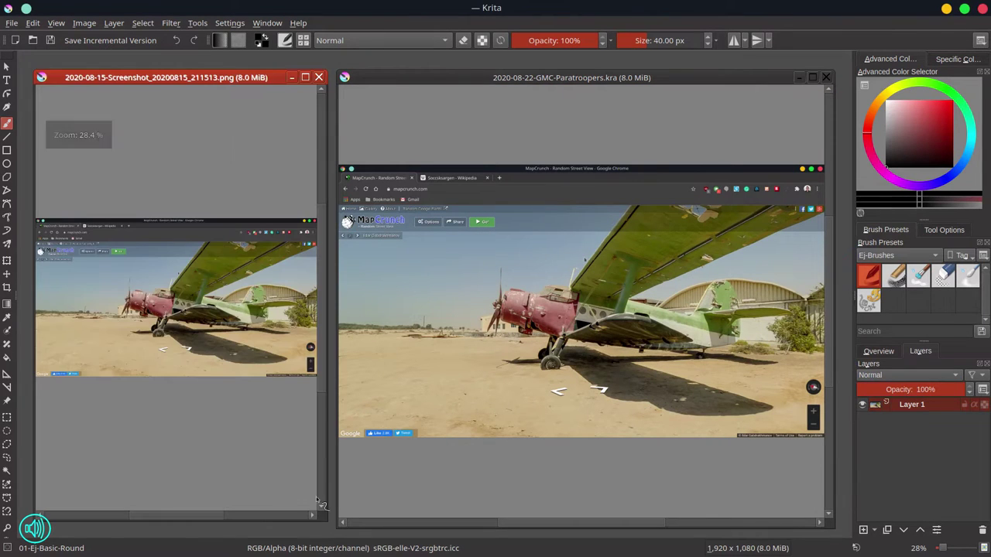
# - Add a new paint layer above Layer 1 in the Paratroopers document and set the brush size to 5.24 px
pyautogui.click(654, 80)
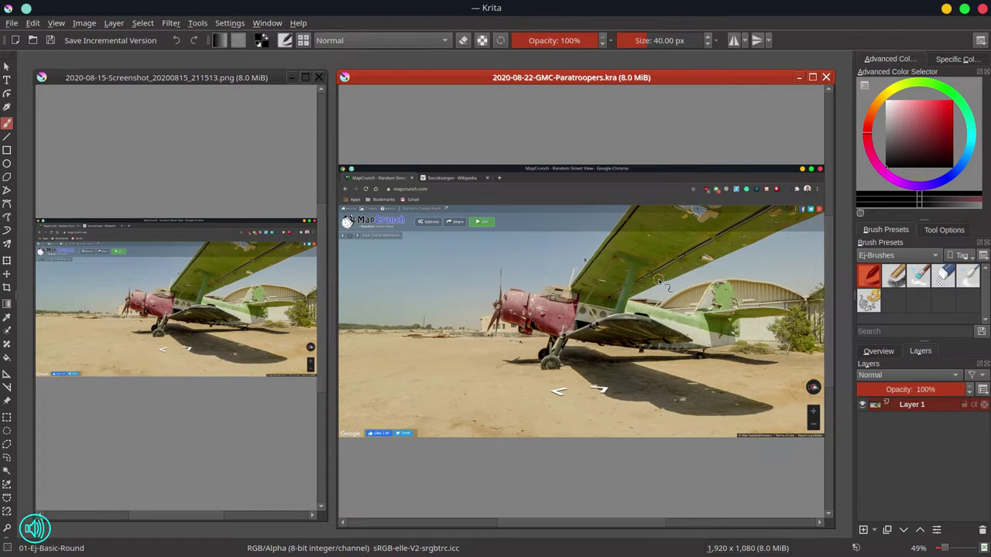
pyautogui.hotkey('alt', 'Tab')
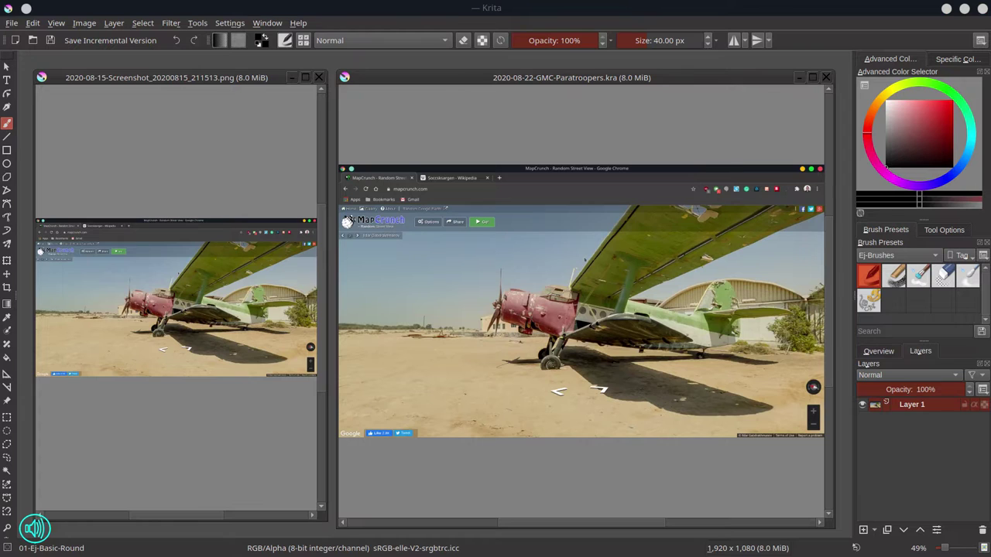
pyautogui.click(864, 530)
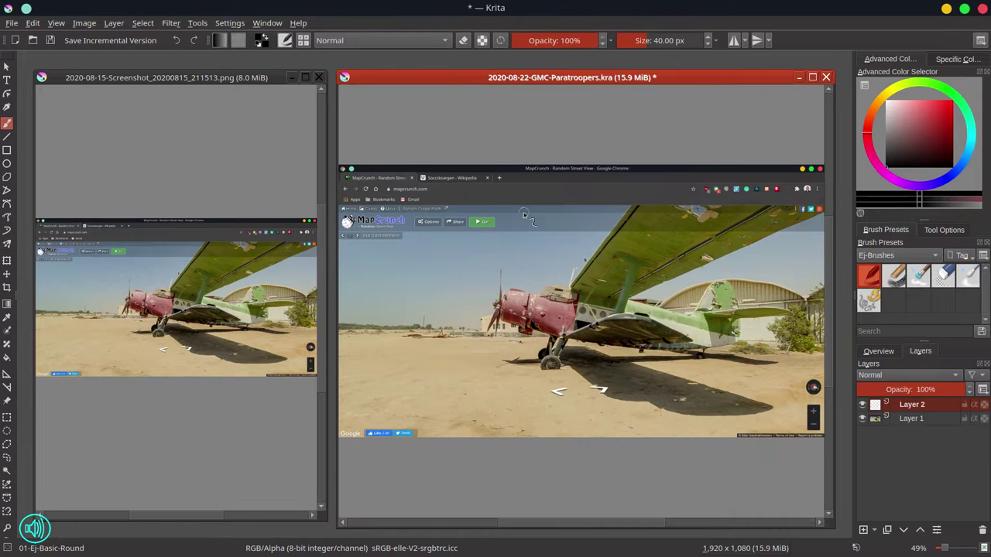
pyautogui.moveTo(626, 41); pyautogui.dragTo(632, 42)
# - Trace the plane's wing, strut, fuselage, wheels, propeller and tail, plus the hangar behind it, in thin black lines on Layer 2
pyautogui.moveTo(636, 197)
pyautogui.mouseDown()
pyautogui.moveTo(568, 304)
pyautogui.moveTo(737, 239)
pyautogui.mouseUp()
pyautogui.scroll(-1, 694, 248)
pyautogui.moveTo(567, 270); pyautogui.dragTo(594, 275)
pyautogui.moveTo(579, 286); pyautogui.dragTo(568, 323)
pyautogui.moveTo(521, 343)
pyautogui.mouseDown()
pyautogui.moveTo(547, 333)
pyautogui.moveTo(628, 349)
pyautogui.mouseUp()
pyautogui.moveTo(528, 350); pyautogui.dragTo(609, 354)
pyautogui.moveTo(517, 348)
pyautogui.mouseDown()
pyautogui.moveTo(504, 370)
pyautogui.moveTo(506, 362)
pyautogui.mouseUp()
pyautogui.moveTo(469, 303); pyautogui.dragTo(464, 320)
pyautogui.moveTo(465, 325)
pyautogui.mouseDown()
pyautogui.moveTo(482, 343)
pyautogui.moveTo(463, 288)
pyautogui.mouseUp()
pyautogui.moveTo(463, 317); pyautogui.dragTo(451, 341)
pyautogui.moveTo(495, 310); pyautogui.dragTo(523, 303)
pyautogui.moveTo(583, 316)
pyautogui.mouseDown()
pyautogui.moveTo(628, 326)
pyautogui.moveTo(668, 300)
pyautogui.mouseUp()
pyautogui.moveTo(667, 319)
pyautogui.mouseDown()
pyautogui.moveTo(719, 325)
pyautogui.moveTo(643, 364)
pyautogui.moveTo(604, 306)
pyautogui.moveTo(608, 322)
pyautogui.moveTo(741, 308)
pyautogui.mouseUp()
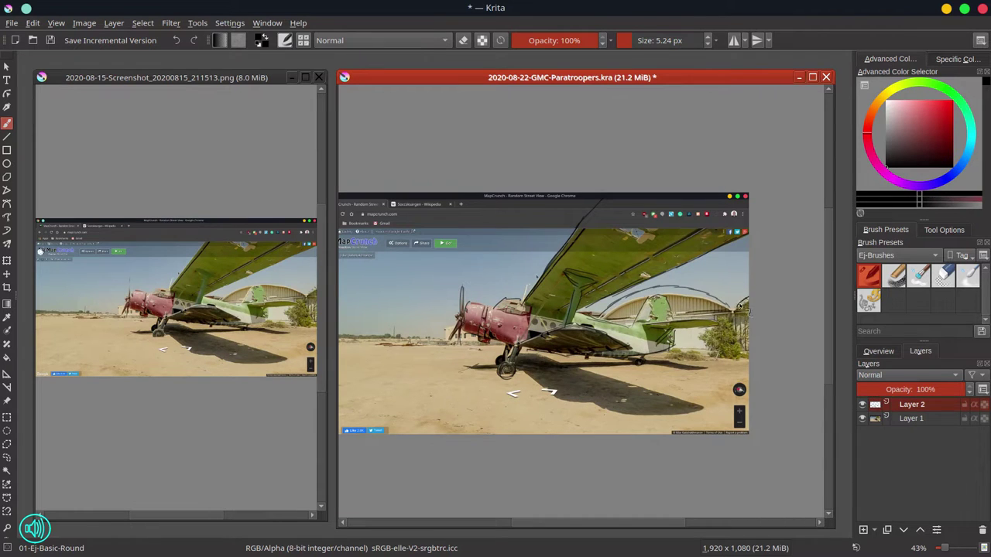
# - Apply a Gaussian Blur with a 93.60 px radius to Layer 1
pyautogui.press('pagedown')
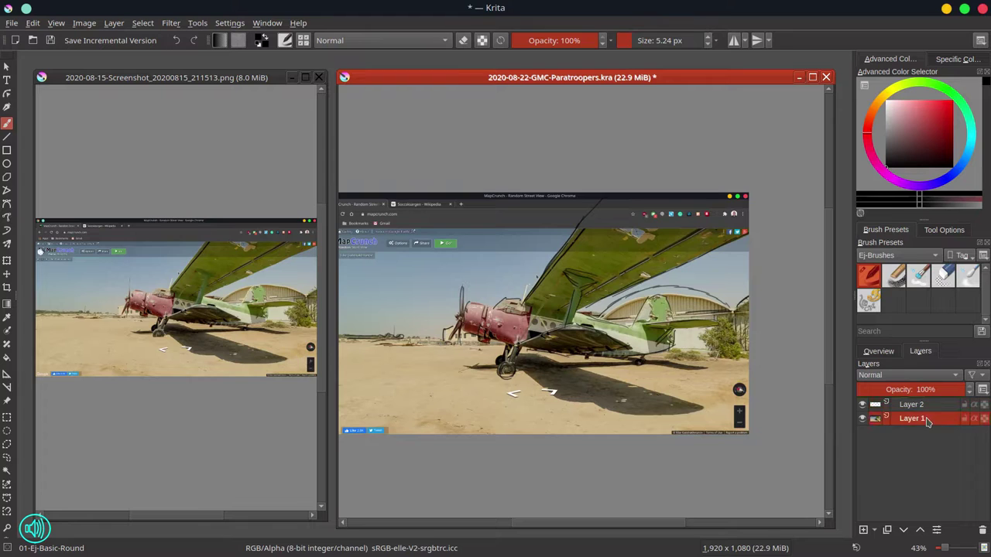
pyautogui.click(173, 23)
pyautogui.click(390, 100)
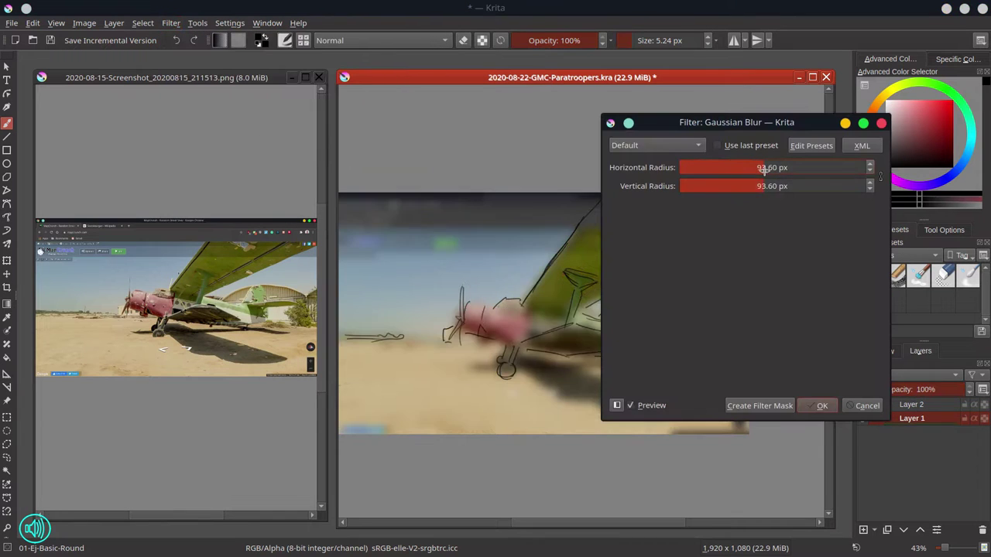
pyautogui.click(822, 406)
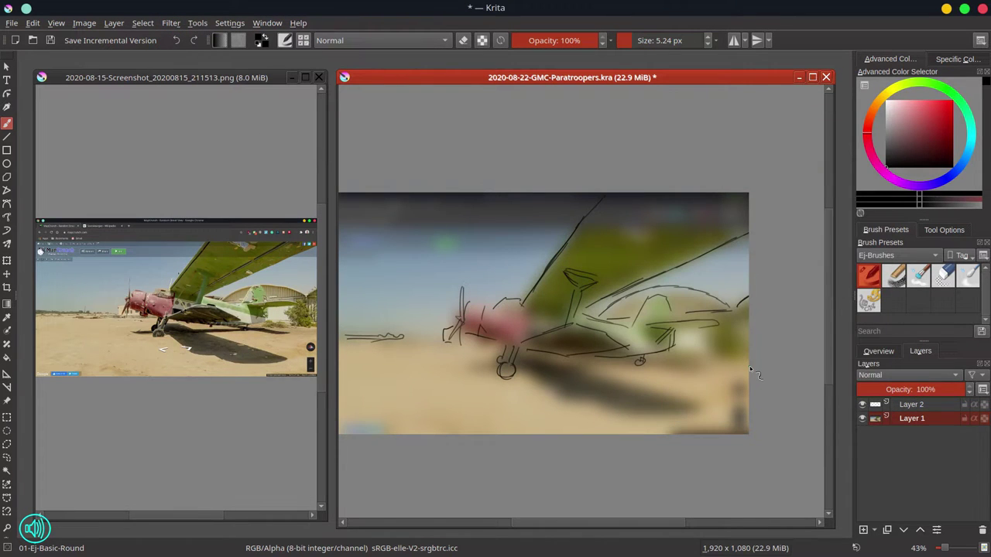
# - Scale the Paratroopers image to 4800 x 2700 px at a resolution of 300 pixels per inch
pyautogui.click(934, 408)
pyautogui.moveTo(457, 153); pyautogui.dragTo(499, 145)
pyautogui.click(84, 23)
pyautogui.click(135, 197)
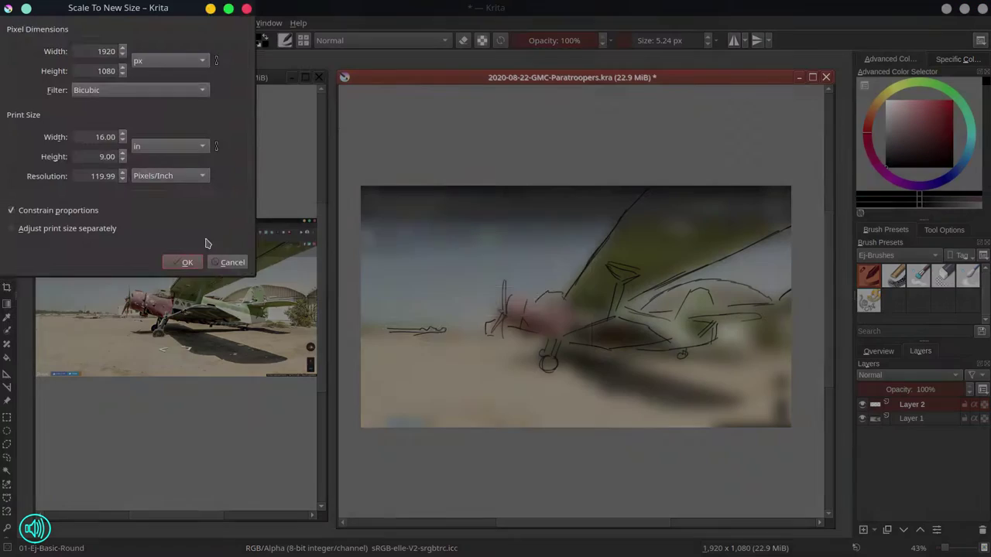
pyautogui.write('300')
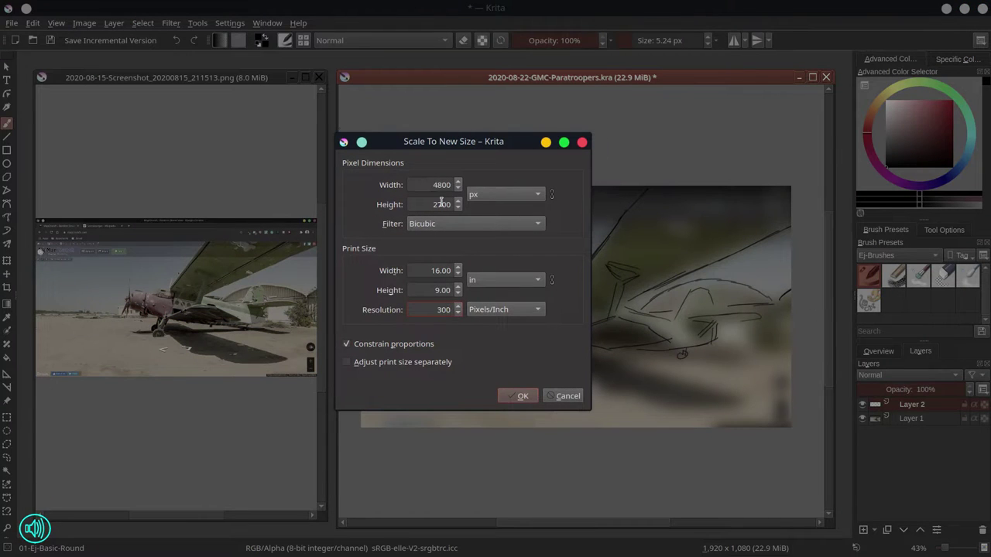
pyautogui.doubleClick(441, 204)
pyautogui.write('3200')
pyautogui.moveTo(442, 205); pyautogui.dragTo(430, 204)
pyautogui.write('27')
pyautogui.click(518, 397)
pyautogui.scroll(-5, 482, 356)
pyautogui.moveTo(482, 353); pyautogui.dragTo(575, 339)
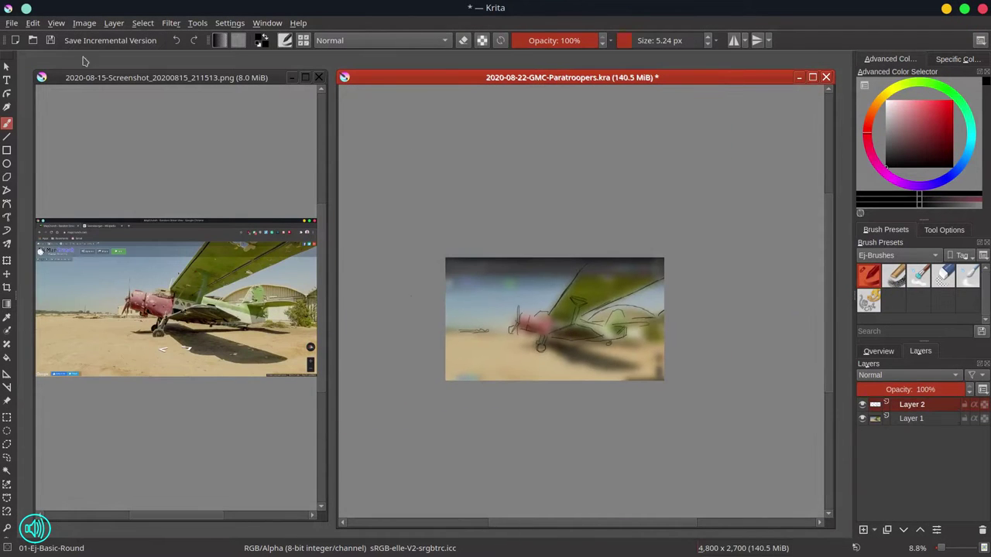
# - Resize the canvas to 5100 x 3200 px, keeping the picture anchored at the canvas's lower-left corner
pyautogui.click(56, 23)
pyautogui.click(116, 225)
pyautogui.doubleClick(81, 71)
pyautogui.write('300')
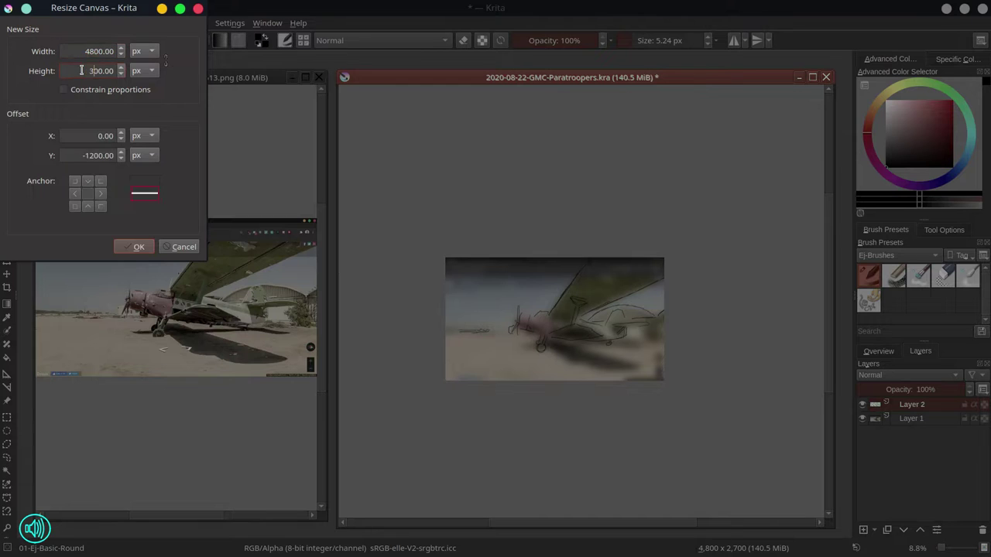
pyautogui.write('2')
pyautogui.moveTo(96, 51); pyautogui.dragTo(84, 51)
pyautogui.write('51')
pyautogui.click(76, 208)
pyautogui.click(140, 248)
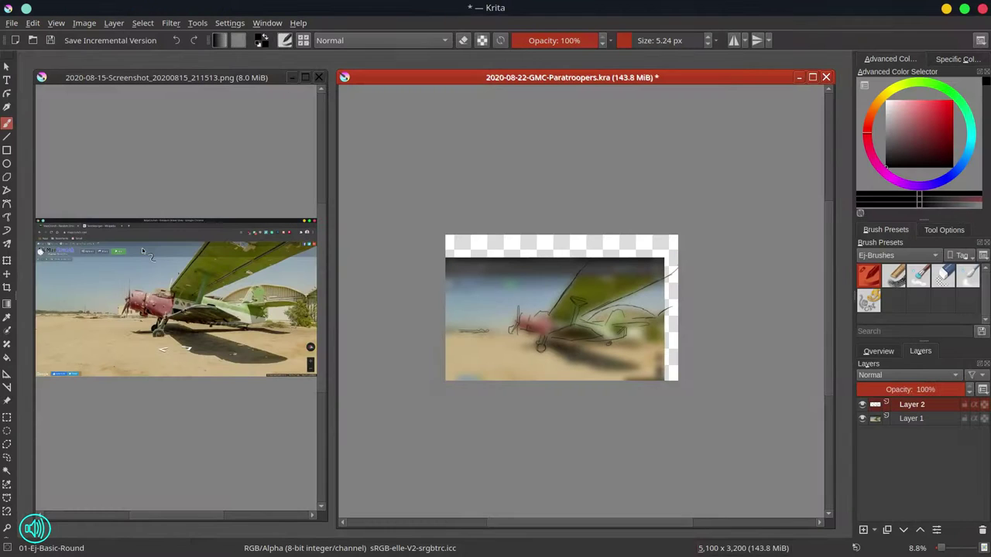
# - Enlarge the canvas to 5400 x 3700 px, adding the extra space above and to the right of the picture
pyautogui.click(86, 23)
pyautogui.click(93, 225)
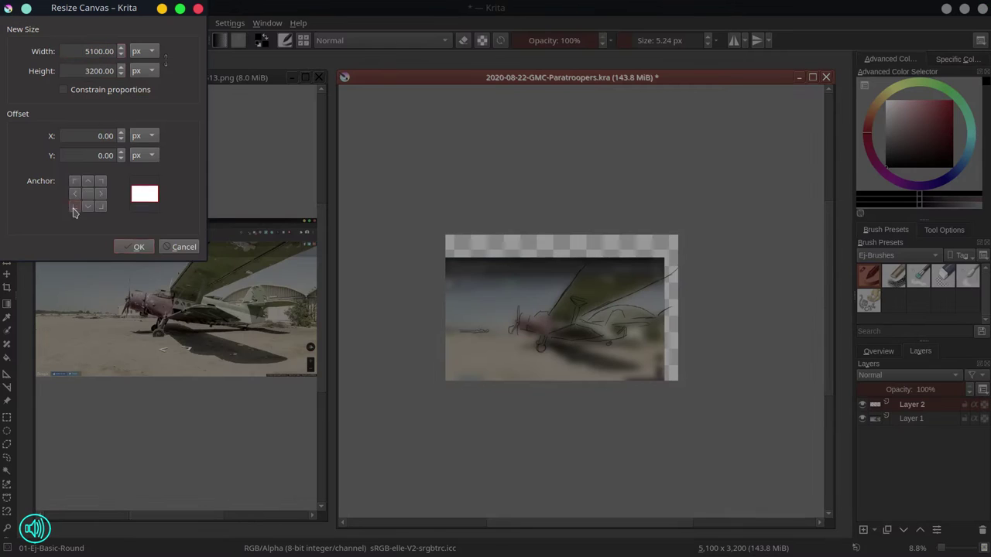
pyautogui.click(75, 209)
pyautogui.moveTo(95, 72); pyautogui.dragTo(86, 72)
pyautogui.write('37')
pyautogui.write('4')
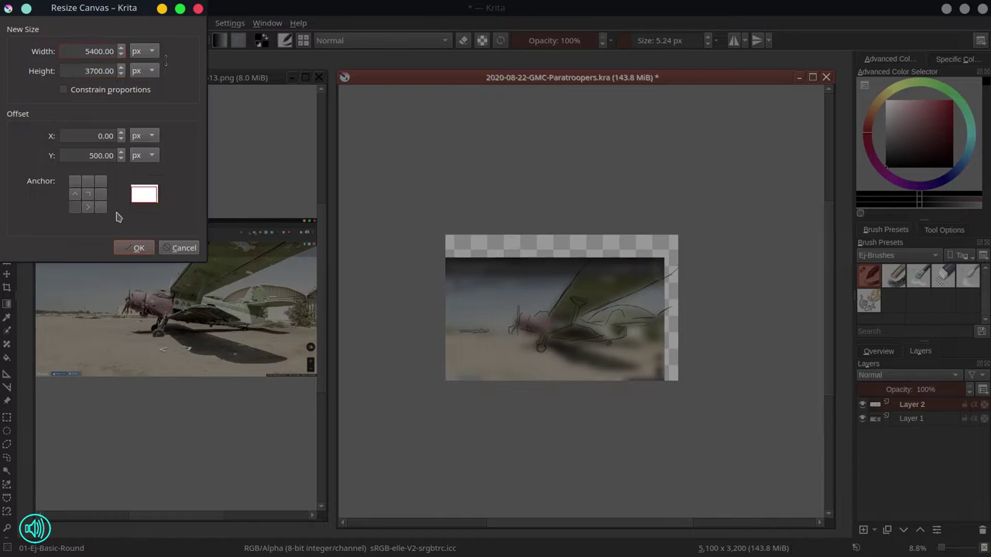
pyautogui.click(136, 247)
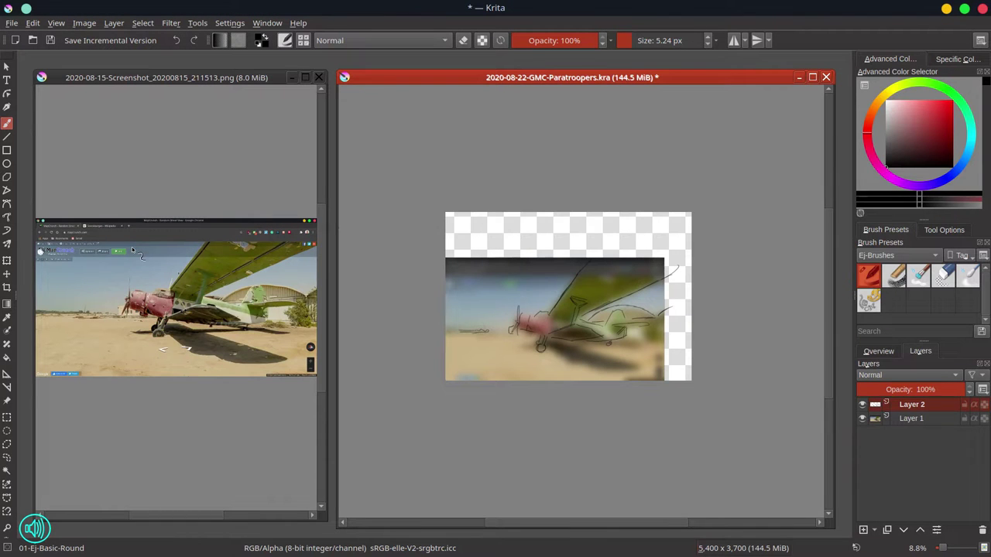
# - Duplicate the blurred Layer 1 and scale up the original beneath until it fills the empty canvas area
pyautogui.rightClick(922, 420)
pyautogui.click(859, 208)
pyautogui.click(921, 433)
pyautogui.hotkey('ctrl', 't')
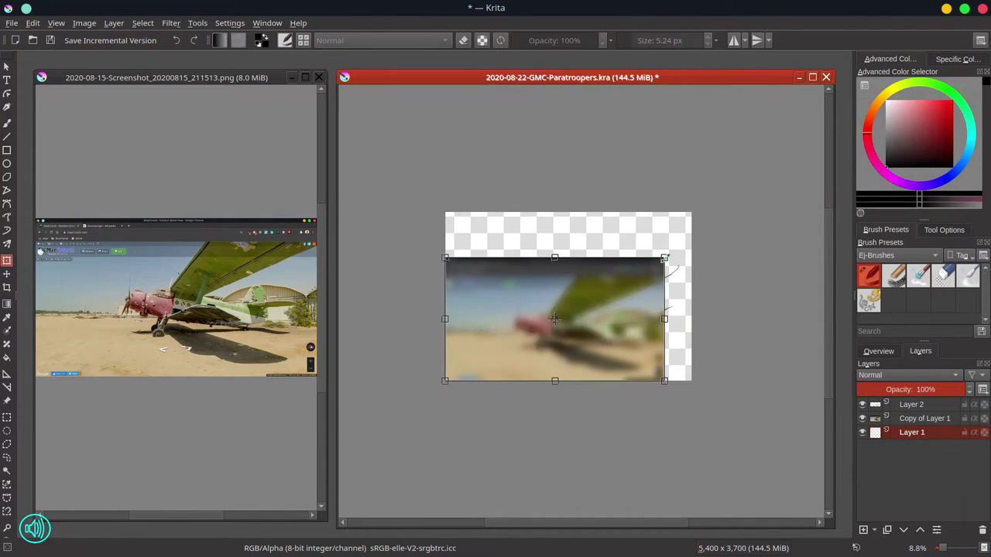
pyautogui.moveTo(665, 257); pyautogui.dragTo(775, 196)
pyautogui.press('Return')
# - Erase the dark browser strip along the upper edge of Copy of Layer 1 with the Ej-Eraser-Circle brush
pyautogui.click(925, 419)
pyautogui.click(943, 275)
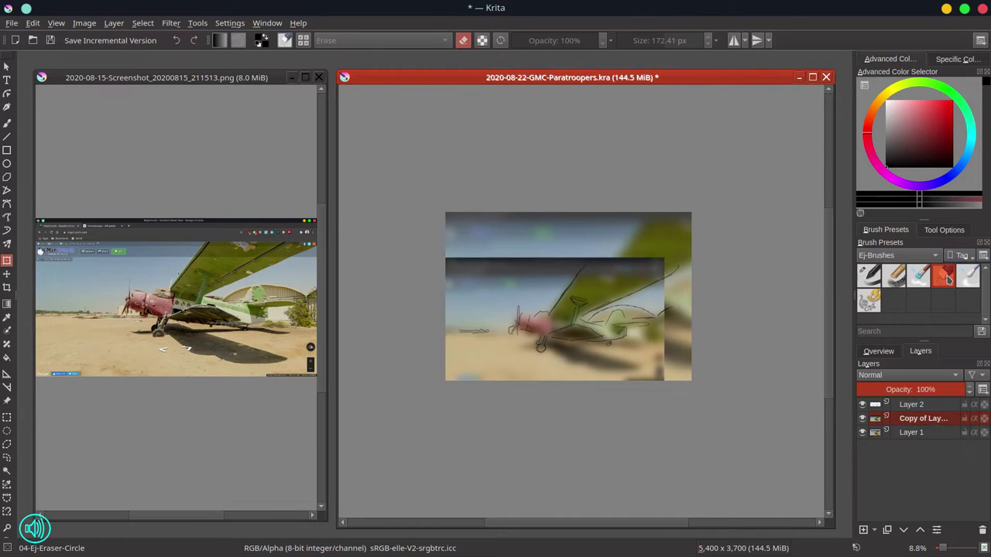
pyautogui.moveTo(491, 256); pyautogui.dragTo(632, 268)
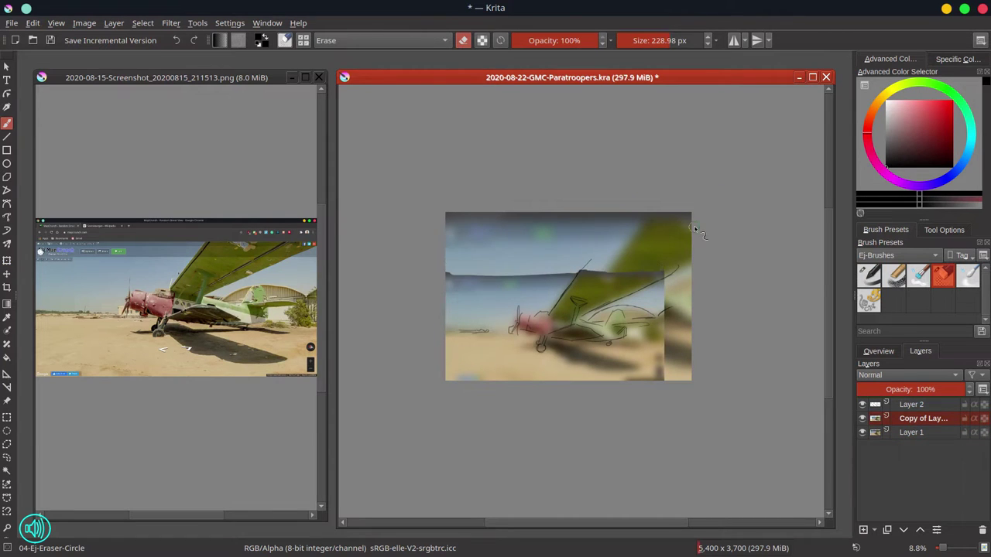
# - Save the document and sketch the plane's missing wing tip with black brush lines on Layer 2
pyautogui.press('pageup')
pyautogui.press('/')
pyautogui.hotkey('ctrl', 's')
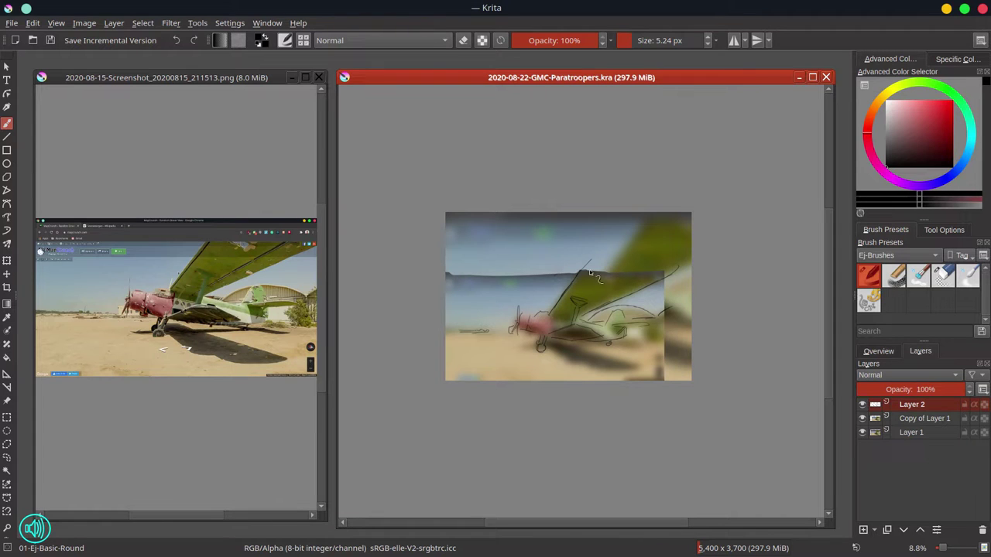
pyautogui.moveTo(587, 269)
pyautogui.mouseDown()
pyautogui.moveTo(649, 248)
pyautogui.moveTo(601, 253)
pyautogui.moveTo(624, 241)
pyautogui.moveTo(684, 263)
pyautogui.mouseUp()
pyautogui.moveTo(609, 236)
pyautogui.mouseDown()
pyautogui.moveTo(684, 267)
pyautogui.moveTo(628, 244)
pyautogui.moveTo(652, 244)
pyautogui.mouseUp()
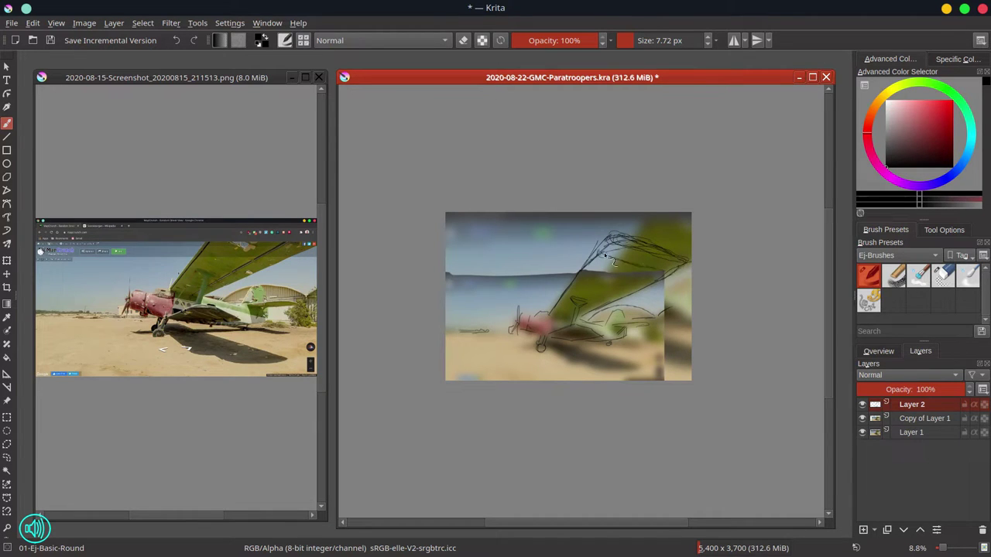
# - Check the sketch in a mirrored view, erase the excess wing-tip lines with the circle eraser, and restore the normal view
pyautogui.click(879, 351)
pyautogui.click(863, 532)
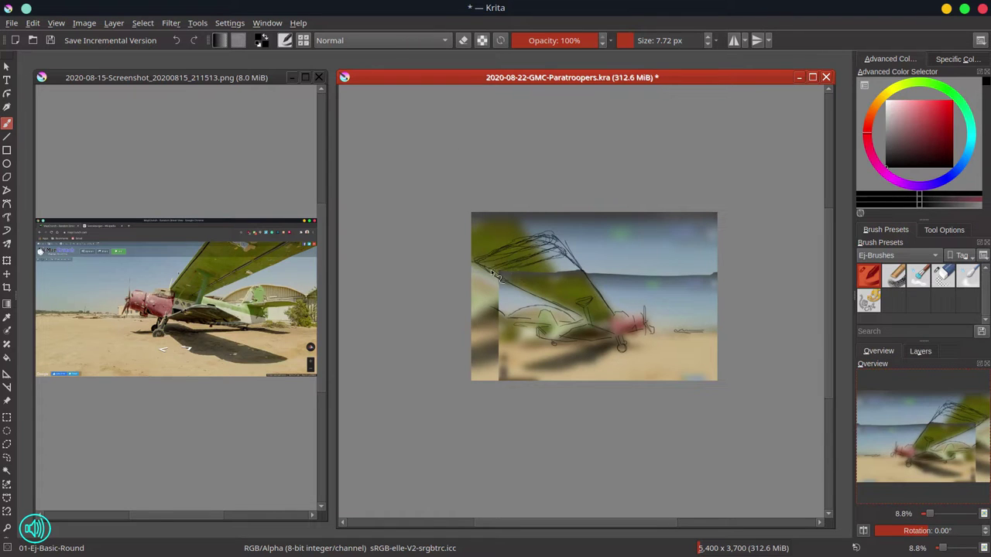
pyautogui.click(943, 276)
pyautogui.moveTo(476, 262); pyautogui.dragTo(554, 243)
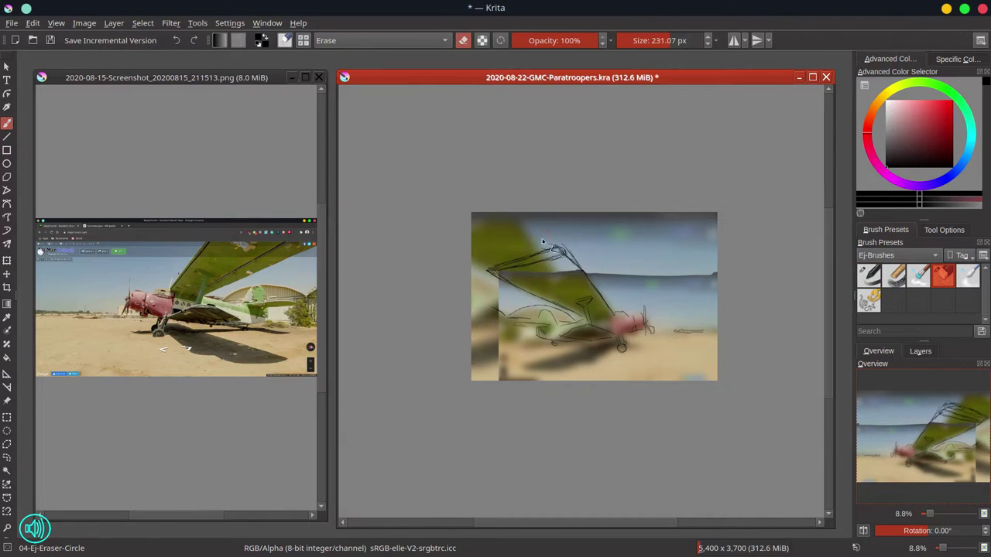
pyautogui.click(864, 271)
pyautogui.press('m')
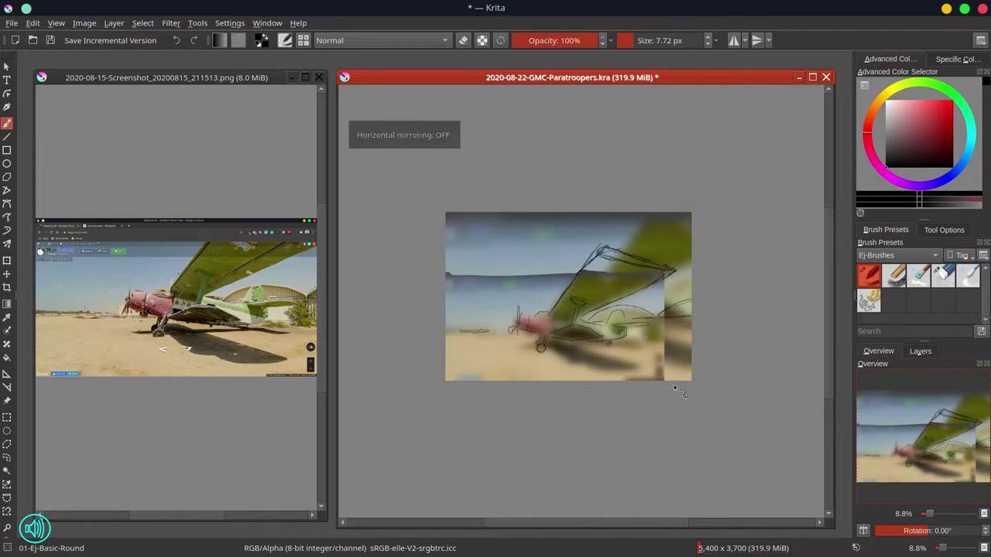
# - Extend the hangar sketch toward the canvas edge, add small standing figures in front of the plane, and save the document
pyautogui.moveTo(654, 326); pyautogui.dragTo(672, 339)
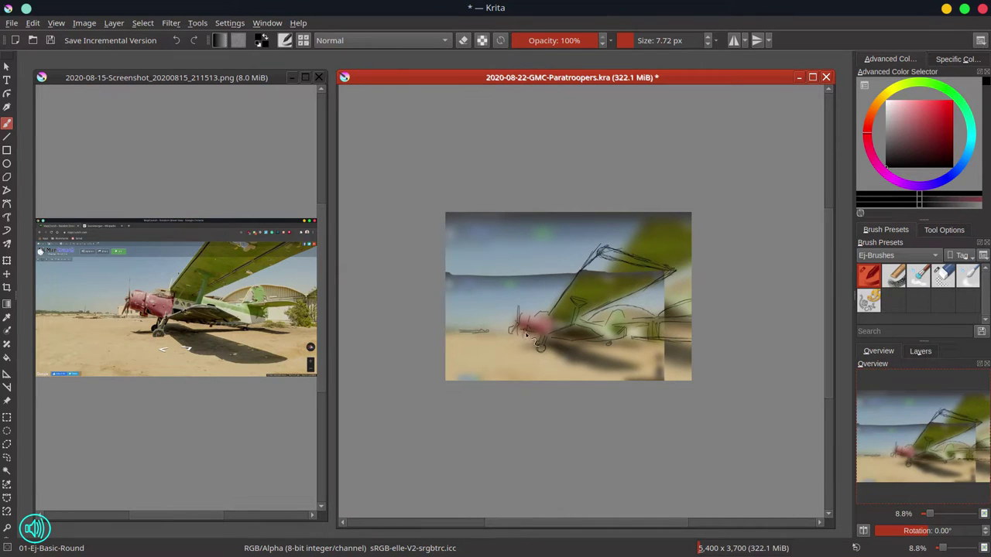
pyautogui.moveTo(527, 335)
pyautogui.mouseDown()
pyautogui.moveTo(492, 330)
pyautogui.moveTo(494, 351)
pyautogui.moveTo(487, 332)
pyautogui.moveTo(484, 345)
pyautogui.moveTo(473, 350)
pyautogui.mouseUp()
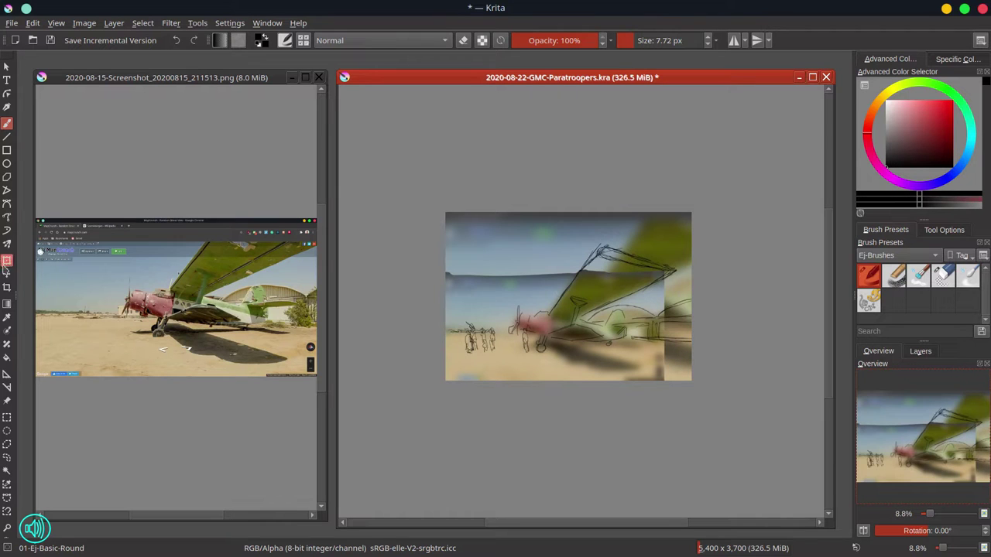
pyautogui.hotkey('ctrl', 's')
# - Turn on Do not disturb for desktop notifications until 2:52 PM and return to the painting
pyautogui.moveTo(636, 16)
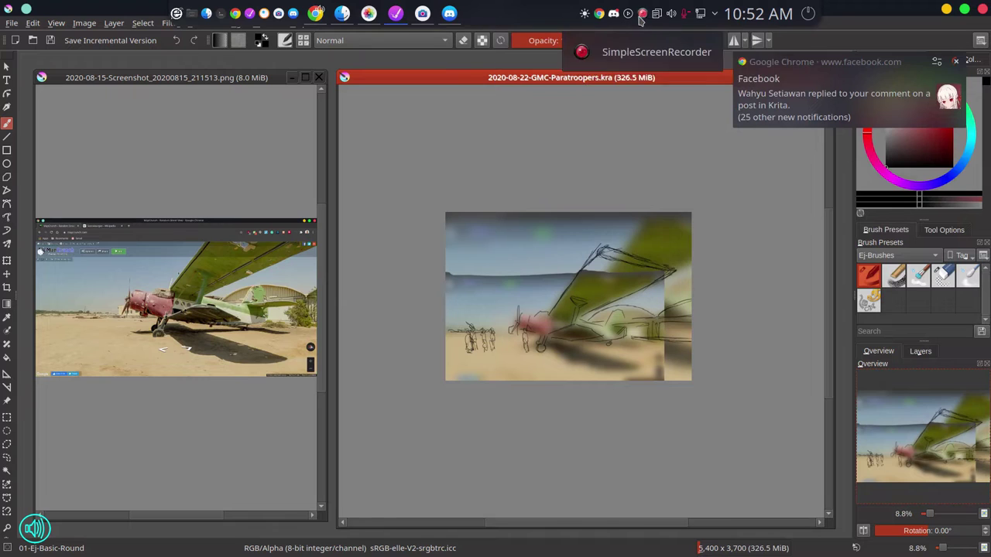
pyautogui.click(715, 14)
pyautogui.click(597, 66)
pyautogui.click(592, 65)
pyautogui.click(536, 82)
pyautogui.click(534, 80)
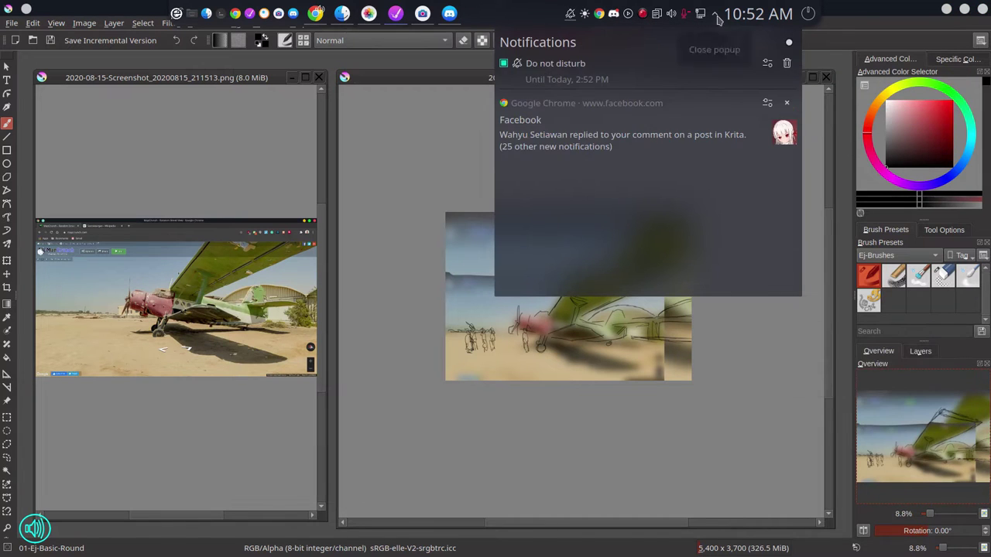
pyautogui.click(736, 78)
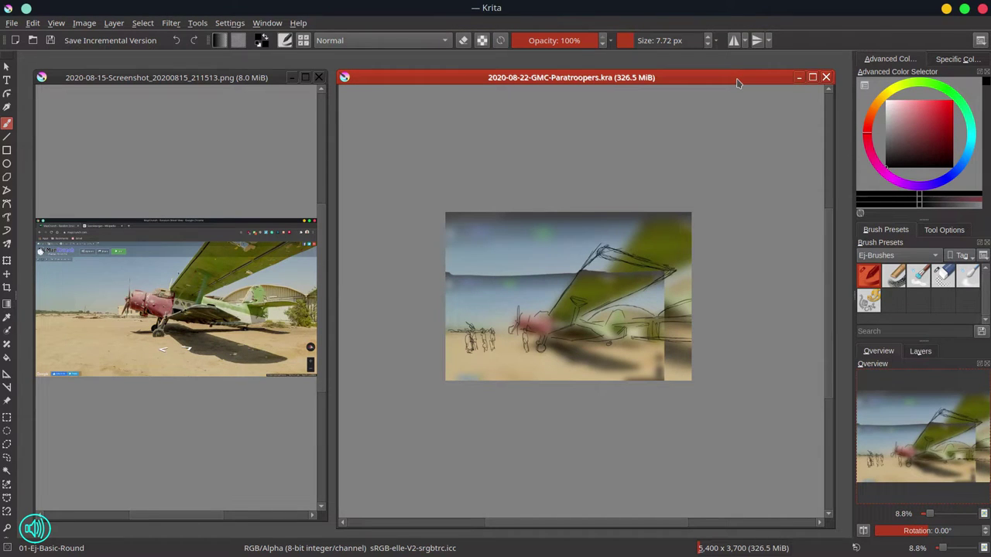
# - Select the group of standing figures with a freehand selection, move it slightly closer to the plane, and deselect
pyautogui.press('c')
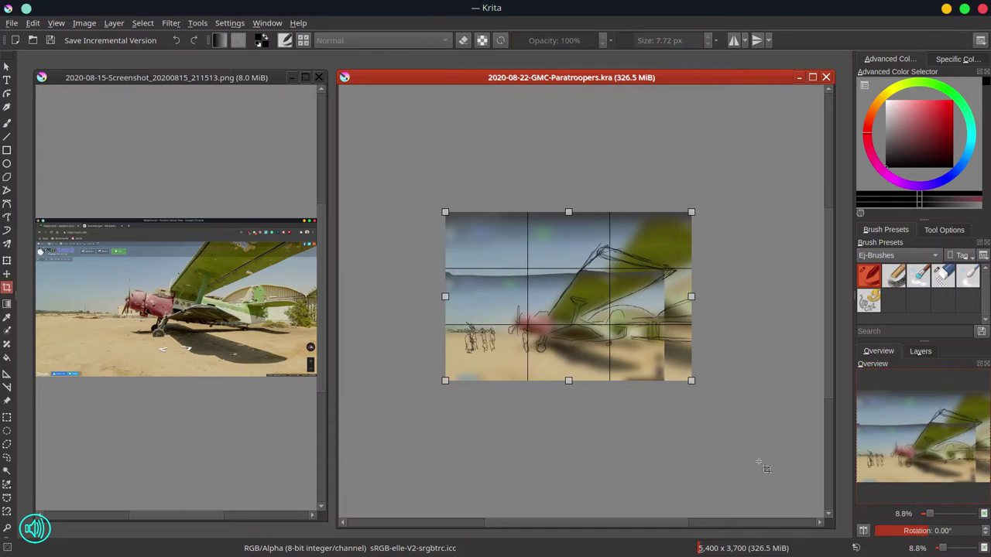
pyautogui.press('Escape')
pyautogui.click(7, 443)
pyautogui.moveTo(482, 316)
pyautogui.mouseDown()
pyautogui.moveTo(496, 360)
pyautogui.moveTo(483, 316)
pyautogui.mouseUp()
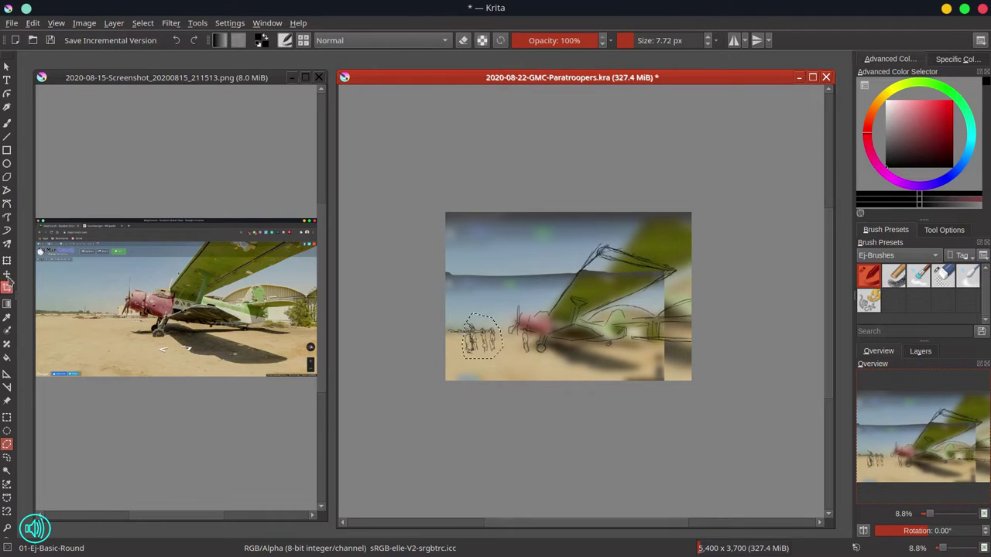
pyautogui.click(7, 274)
pyautogui.moveTo(491, 378); pyautogui.dragTo(497, 380)
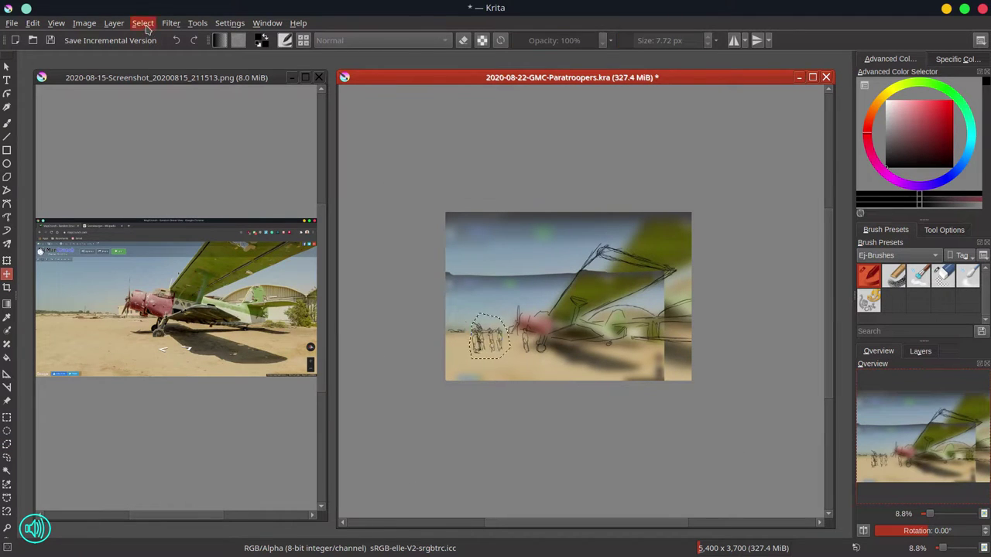
pyautogui.hotkey('ctrl', 'shift', 'a')
# - Sketch a larger standing figure over the group in front of the plane and save the document
pyautogui.press('b')
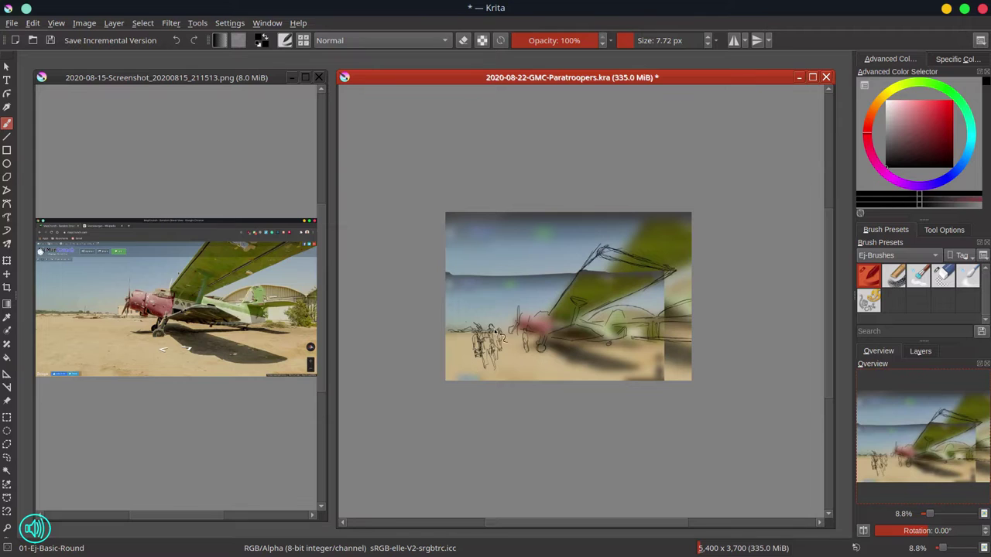
pyautogui.press('e')
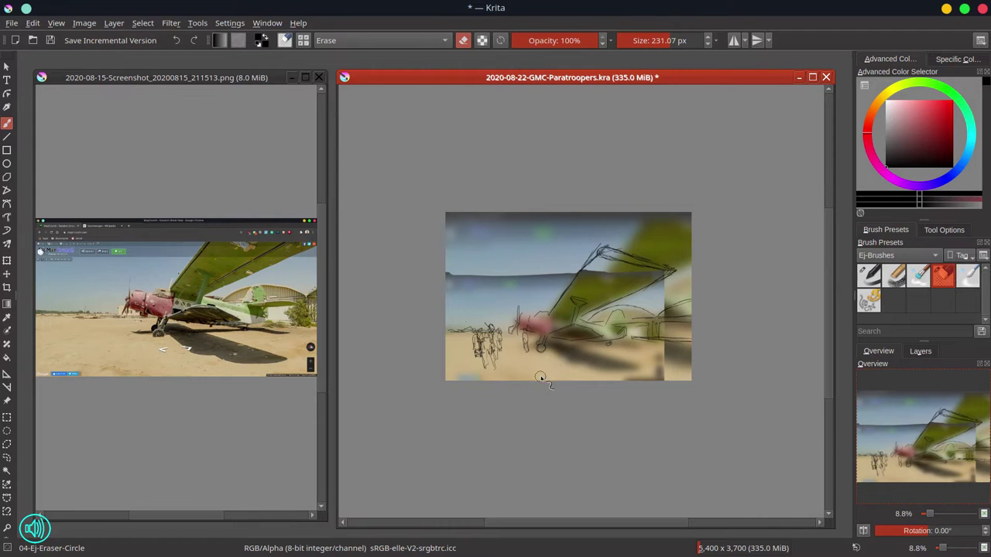
pyautogui.hotkey('ctrl', 's')
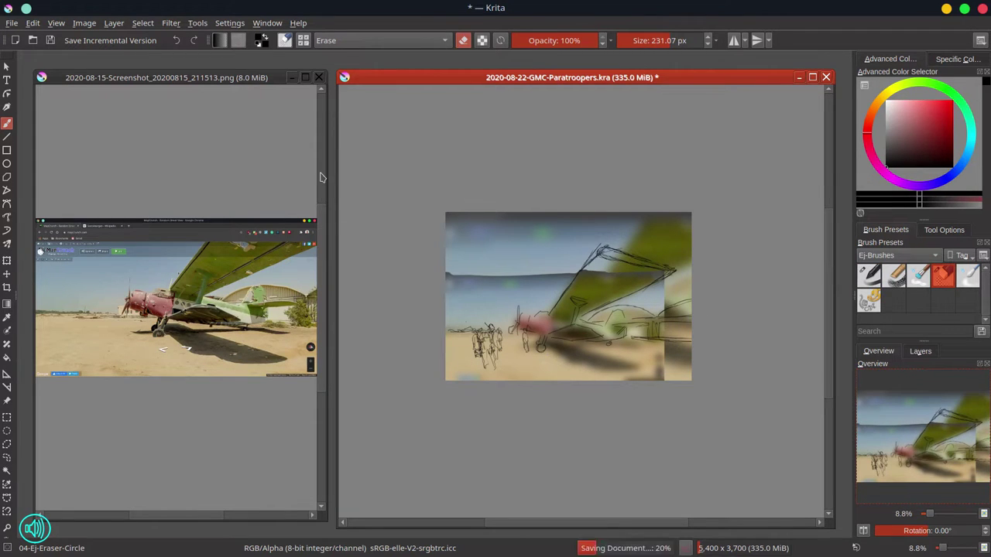
# - Lower the opacity of the sketch on Layer 2 so its lines become faint
pyautogui.click(920, 351)
pyautogui.rightClick(943, 419)
pyautogui.click(836, 190)
pyautogui.click(909, 390)
# - Add a paint layer directly above Layer 1 and fill it with light grey
pyautogui.click(933, 419)
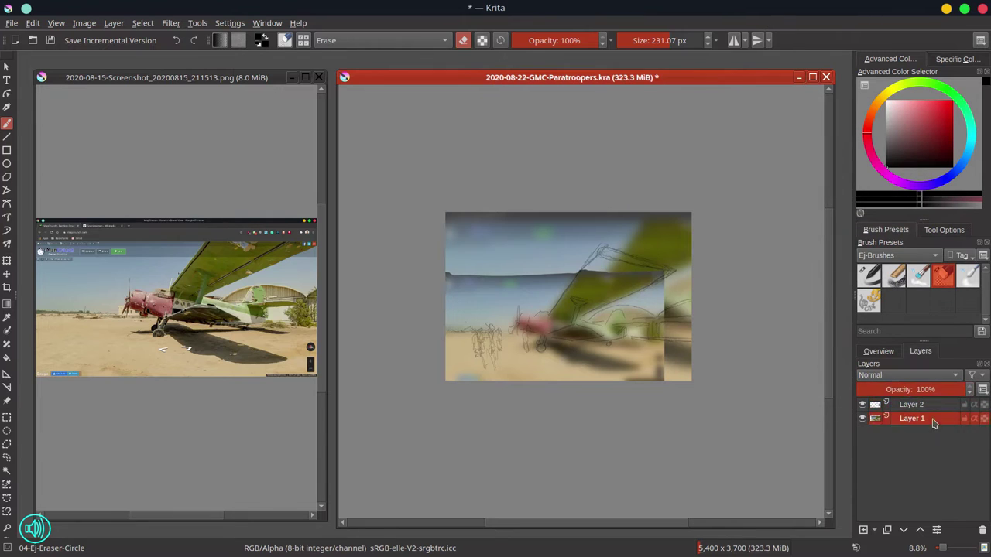
pyautogui.click(943, 390)
pyautogui.click(863, 530)
pyautogui.press('x')
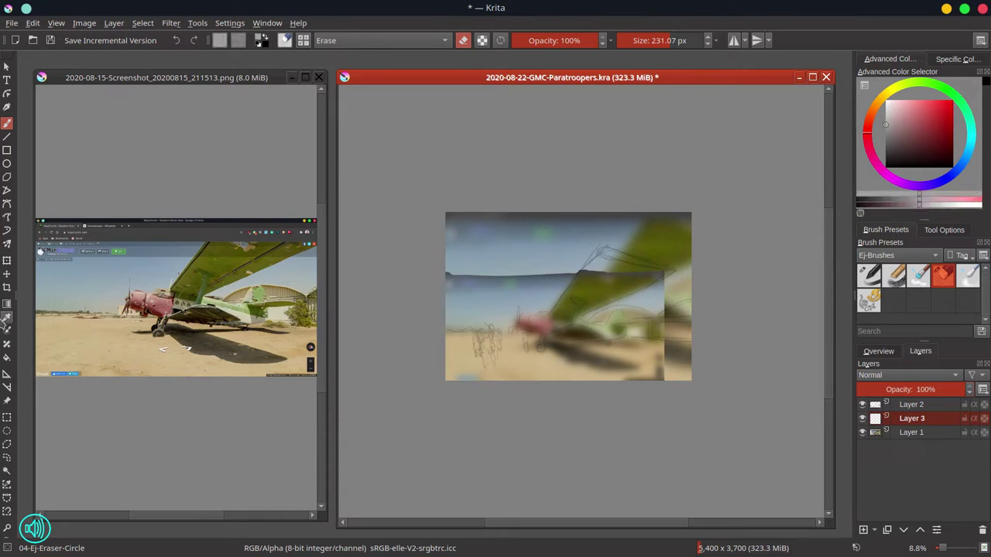
pyautogui.press('f')
pyautogui.click(868, 276)
pyautogui.click(620, 341)
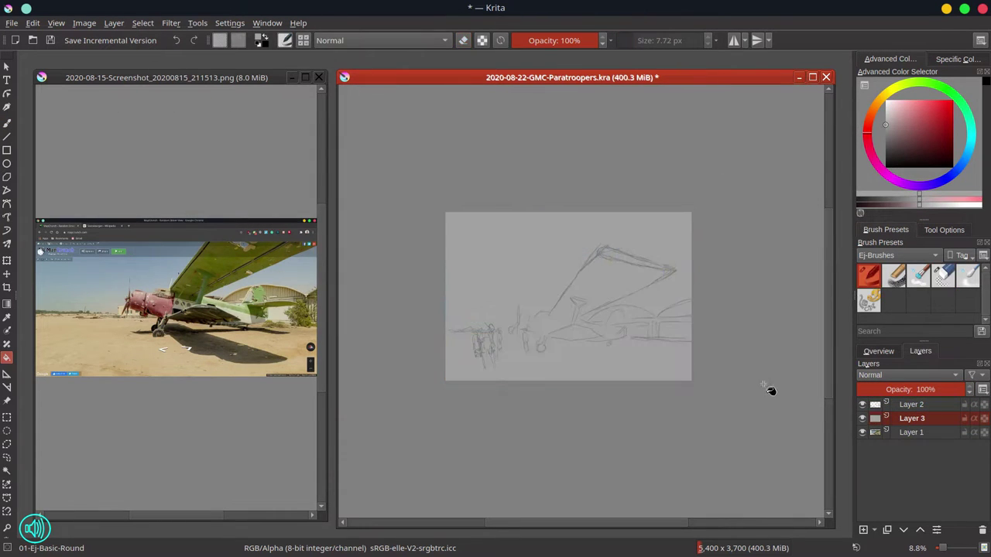
# - Set Layer 3's opacity to 66%, lock all three layers, and save the document
pyautogui.click(884, 389)
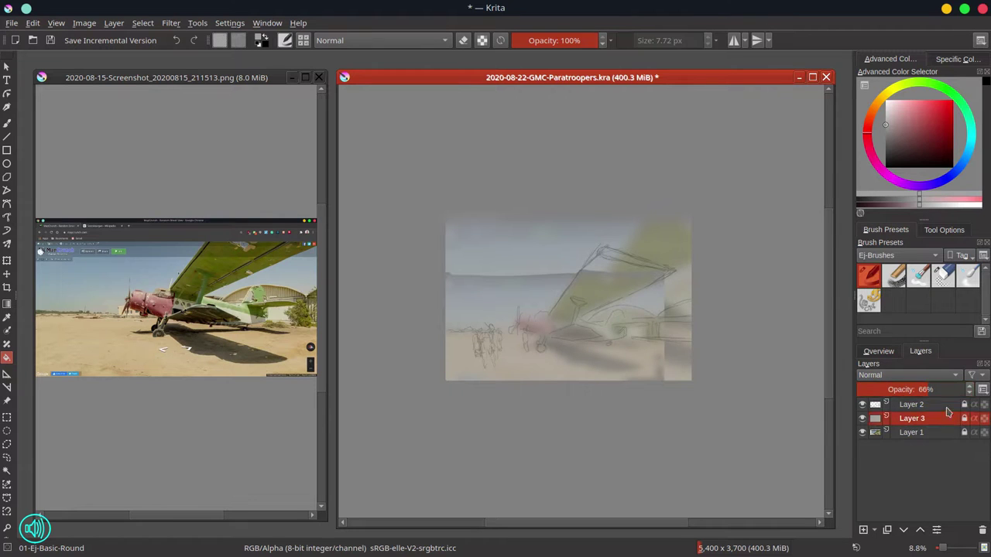
pyautogui.click(885, 353)
pyautogui.hotkey('ctrl', 's')
# - Trace the upper wing tip in a mirrored view with a black 14.86 px round brush, and restore the normal view
pyautogui.press('m')
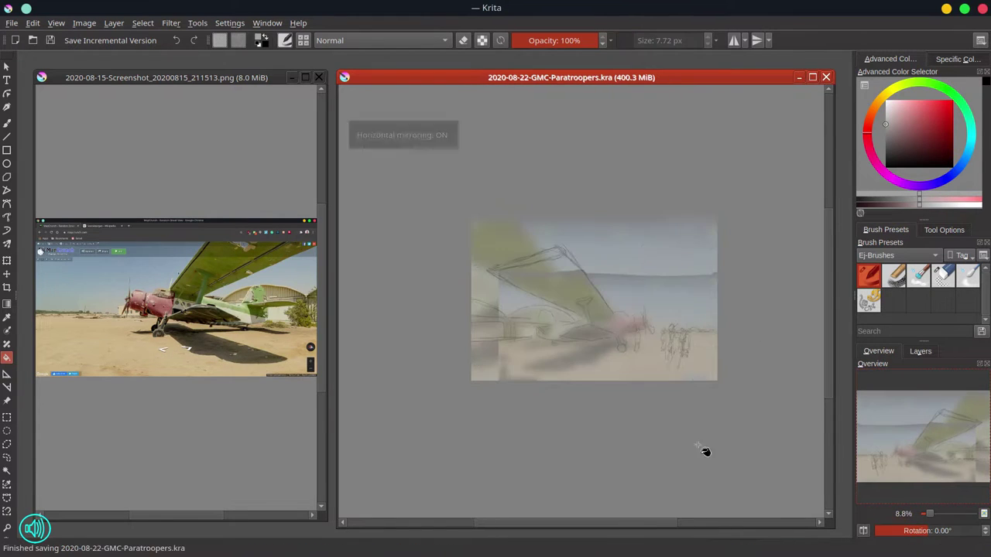
pyautogui.click(886, 167)
pyautogui.click(7, 124)
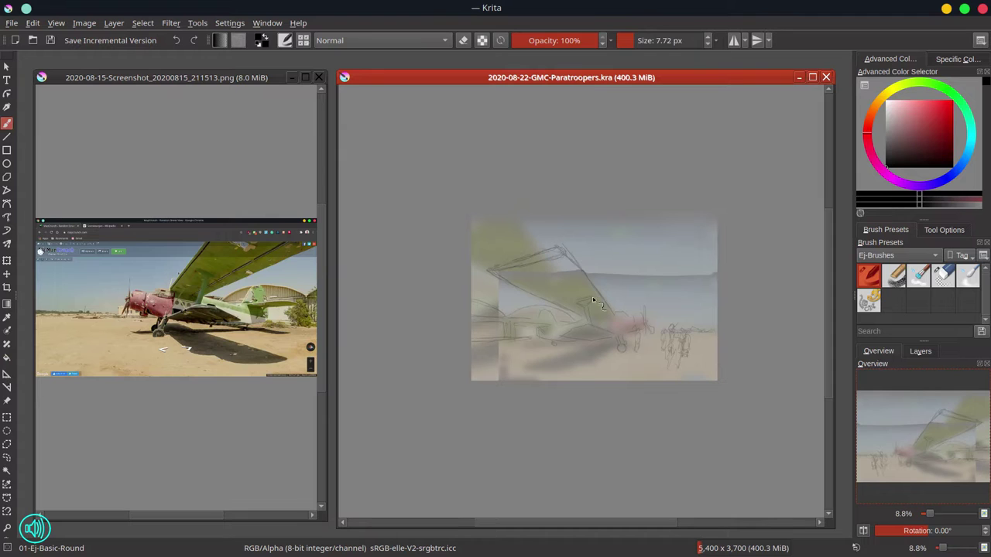
pyautogui.moveTo(590, 318)
pyautogui.mouseDown()
pyautogui.moveTo(653, 283)
pyautogui.moveTo(685, 290)
pyautogui.moveTo(664, 327)
pyautogui.mouseUp()
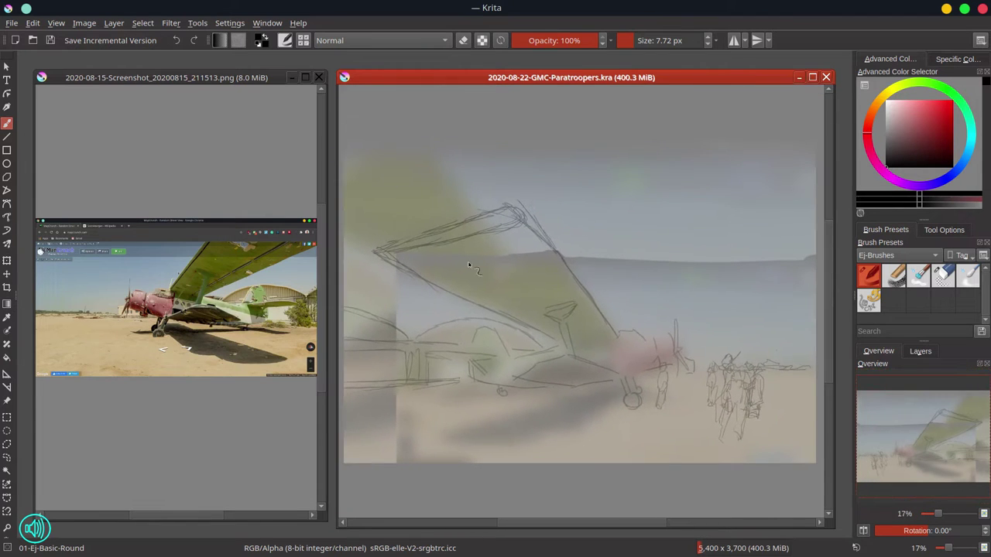
pyautogui.moveTo(475, 267); pyautogui.dragTo(480, 268)
pyautogui.moveTo(376, 253)
pyautogui.mouseDown()
pyautogui.moveTo(517, 206)
pyautogui.moveTo(488, 229)
pyautogui.mouseUp()
pyautogui.moveTo(512, 206)
pyautogui.mouseDown()
pyautogui.moveTo(521, 218)
pyautogui.moveTo(496, 227)
pyautogui.mouseUp()
pyautogui.press('m')
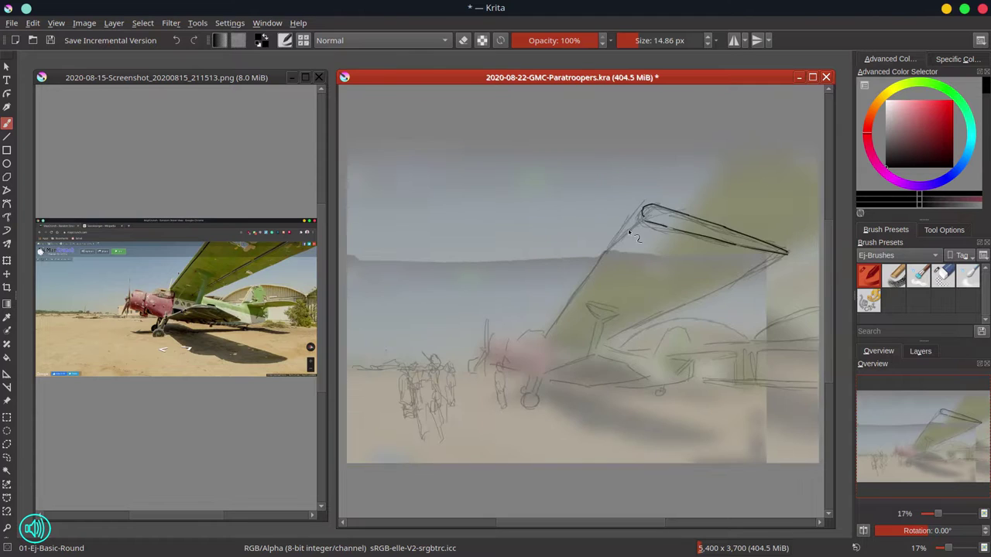
# - Trace the long leading and trailing edges of the upper wing with black lines
pyautogui.moveTo(550, 331); pyautogui.dragTo(643, 208)
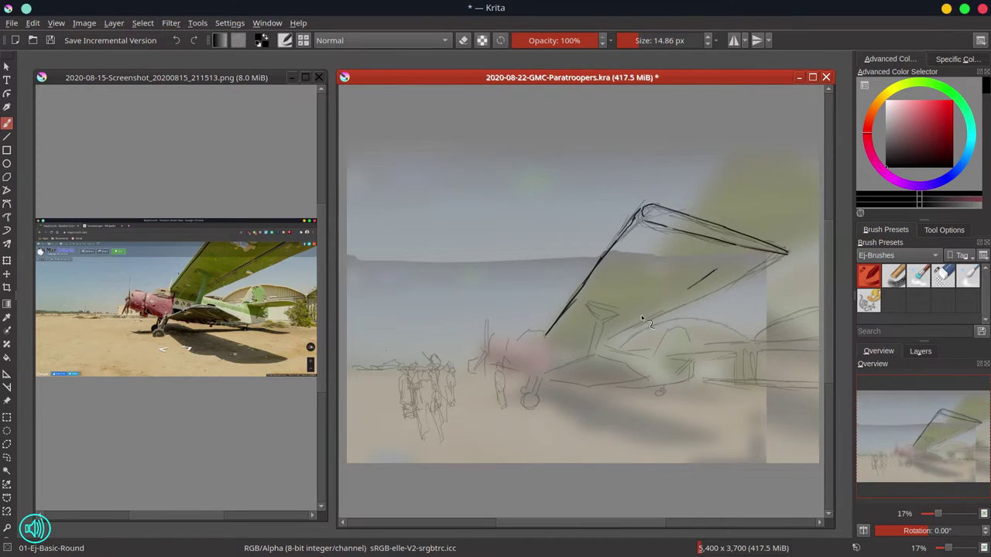
pyautogui.moveTo(607, 331)
pyautogui.mouseDown()
pyautogui.moveTo(714, 274)
pyautogui.moveTo(767, 271)
pyautogui.mouseUp()
pyautogui.moveTo(629, 332); pyautogui.dragTo(681, 307)
pyautogui.moveTo(734, 284); pyautogui.dragTo(679, 308)
# - Draw the strut beneath the upper wing with a flat triangular top and a curled ornament down to the lower wing
pyautogui.moveTo(589, 306); pyautogui.dragTo(617, 311)
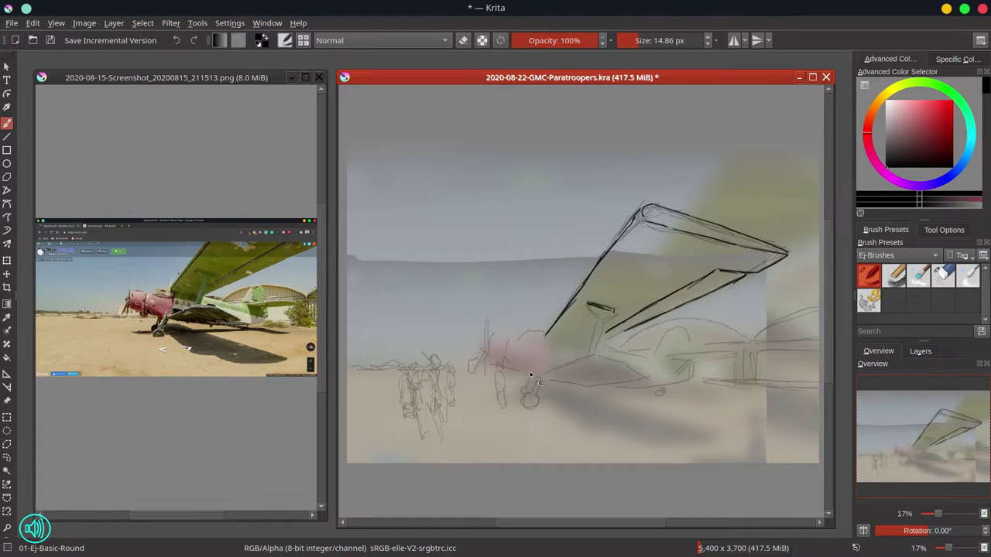
pyautogui.scroll(2, 605, 350)
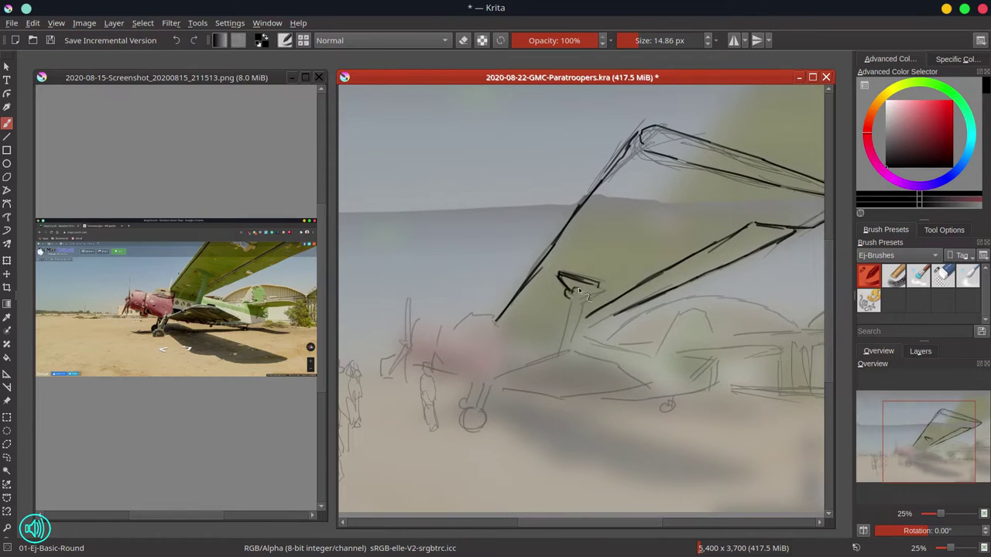
pyautogui.moveTo(579, 287)
pyautogui.mouseDown()
pyautogui.moveTo(590, 323)
pyautogui.moveTo(569, 304)
pyautogui.moveTo(574, 329)
pyautogui.mouseUp()
pyautogui.moveTo(588, 294); pyautogui.dragTo(611, 288)
pyautogui.moveTo(577, 324)
pyautogui.mouseDown()
pyautogui.moveTo(563, 350)
pyautogui.moveTo(571, 346)
pyautogui.mouseUp()
# - Draw a swirling ornament on the engine cowling, clean up its stray strokes, and outline the cowling's front and top
pyautogui.moveTo(425, 356)
pyautogui.mouseDown()
pyautogui.moveTo(437, 336)
pyautogui.moveTo(445, 350)
pyautogui.moveTo(461, 345)
pyautogui.moveTo(413, 355)
pyautogui.moveTo(424, 364)
pyautogui.moveTo(439, 357)
pyautogui.moveTo(445, 371)
pyautogui.moveTo(436, 370)
pyautogui.moveTo(465, 378)
pyautogui.mouseUp()
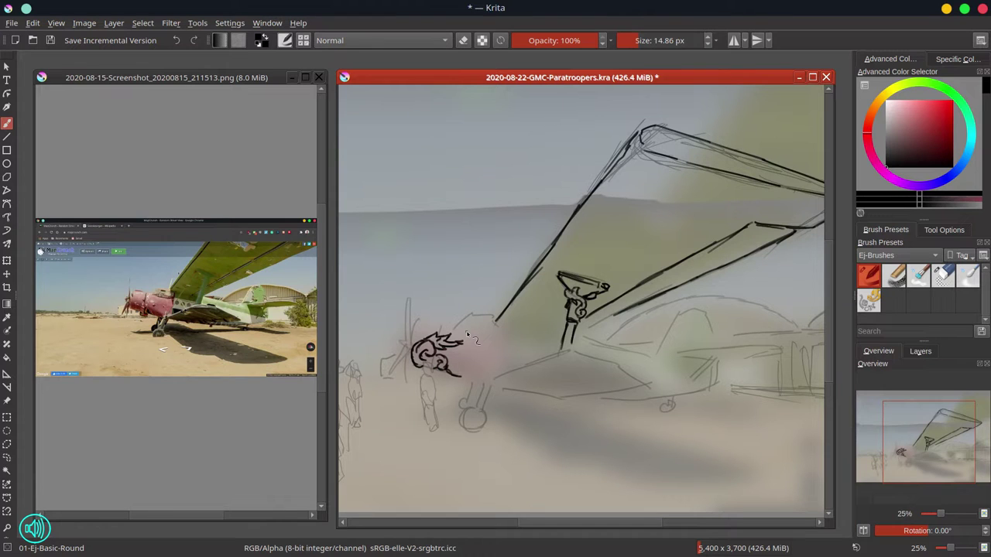
pyautogui.press('/')
pyautogui.moveTo(469, 328); pyautogui.dragTo(438, 325)
pyautogui.press('/')
pyautogui.moveTo(448, 365)
pyautogui.mouseDown()
pyautogui.moveTo(463, 357)
pyautogui.moveTo(470, 381)
pyautogui.mouseUp()
pyautogui.moveTo(419, 320)
pyautogui.mouseDown()
pyautogui.moveTo(412, 349)
pyautogui.moveTo(444, 322)
pyautogui.moveTo(439, 340)
pyautogui.moveTo(452, 328)
pyautogui.mouseUp()
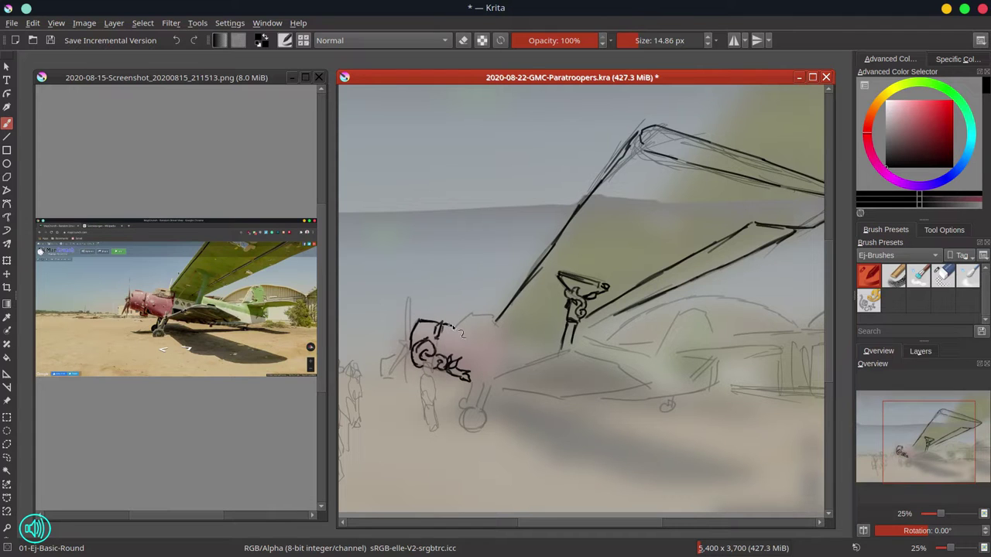
# - Enlarge the reference screenshot around the plane's nose and wing, then return to the painting and save it
pyautogui.click(213, 85)
pyautogui.scroll(3, 207, 262)
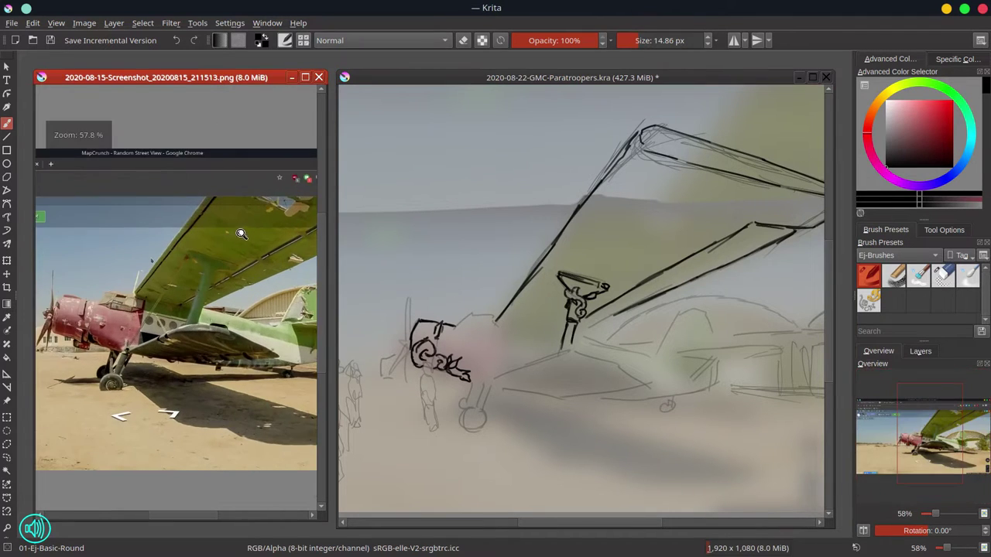
pyautogui.click(520, 81)
pyautogui.hotkey('ctrl', 's')
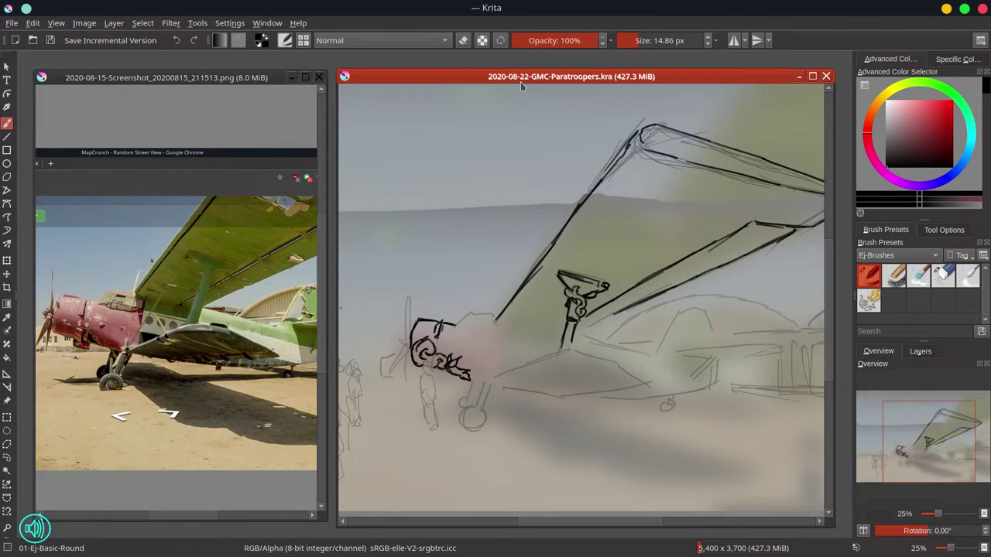
# - Draw the cockpit canopy with its window frames and the upper fuselage line running back to the wing strut
pyautogui.scroll(1, 497, 341)
pyautogui.moveTo(444, 319)
pyautogui.mouseDown()
pyautogui.moveTo(465, 304)
pyautogui.moveTo(500, 307)
pyautogui.mouseUp()
pyautogui.moveTo(464, 308)
pyautogui.mouseDown()
pyautogui.moveTo(473, 308)
pyautogui.moveTo(460, 321)
pyautogui.mouseUp()
pyautogui.moveTo(460, 320)
pyautogui.mouseDown()
pyautogui.moveTo(450, 321)
pyautogui.moveTo(511, 317)
pyautogui.moveTo(578, 331)
pyautogui.mouseUp()
pyautogui.moveTo(613, 309)
pyautogui.mouseDown()
pyautogui.moveTo(631, 315)
pyautogui.moveTo(604, 329)
pyautogui.mouseUp()
pyautogui.moveTo(497, 316)
pyautogui.mouseDown()
pyautogui.moveTo(490, 330)
pyautogui.moveTo(479, 324)
pyautogui.mouseUp()
pyautogui.moveTo(479, 324)
pyautogui.mouseDown()
pyautogui.moveTo(486, 317)
pyautogui.moveTo(491, 353)
pyautogui.moveTo(500, 322)
pyautogui.moveTo(491, 331)
pyautogui.moveTo(510, 331)
pyautogui.mouseUp()
pyautogui.moveTo(513, 319); pyautogui.dragTo(511, 330)
pyautogui.moveTo(445, 320); pyautogui.dragTo(458, 322)
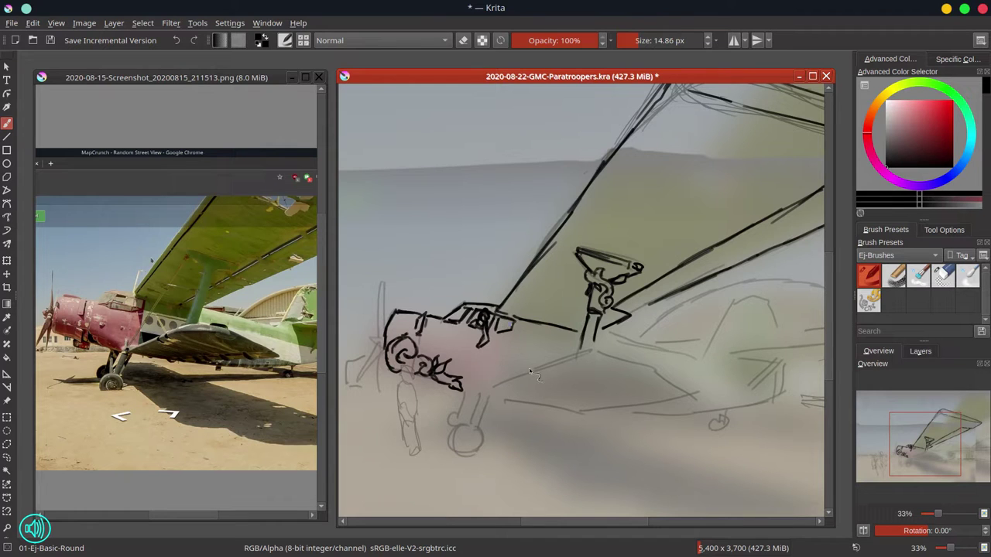
# - Trace the lower wing and the fuselage's rear top and belly lines, adding round side windows
pyautogui.moveTo(504, 385)
pyautogui.mouseDown()
pyautogui.moveTo(584, 352)
pyautogui.moveTo(616, 375)
pyautogui.moveTo(692, 390)
pyautogui.mouseUp()
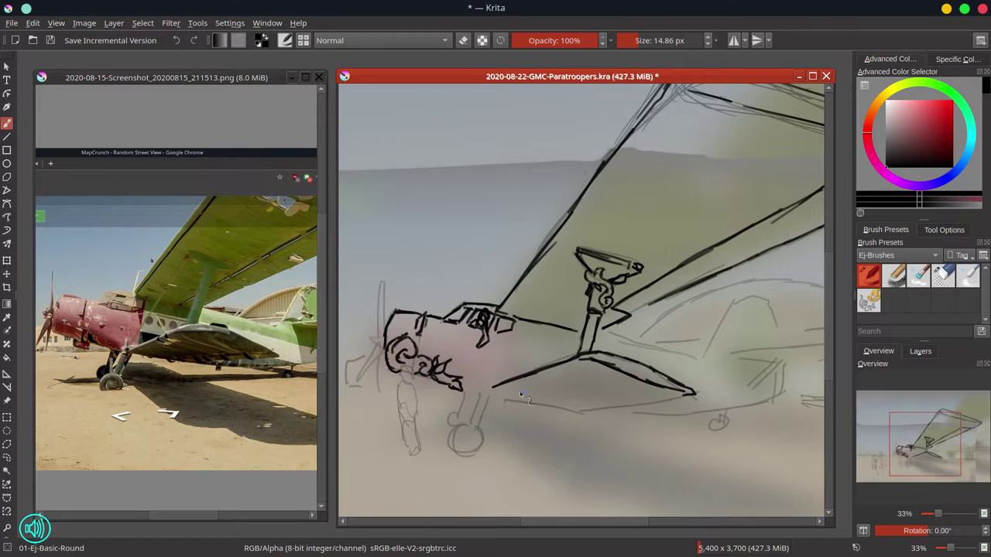
pyautogui.moveTo(495, 385)
pyautogui.mouseDown()
pyautogui.moveTo(464, 390)
pyautogui.moveTo(491, 375)
pyautogui.moveTo(550, 411)
pyautogui.moveTo(601, 410)
pyautogui.moveTo(582, 403)
pyautogui.moveTo(639, 392)
pyautogui.moveTo(635, 405)
pyautogui.moveTo(667, 400)
pyautogui.moveTo(608, 418)
pyautogui.moveTo(696, 414)
pyautogui.mouseUp()
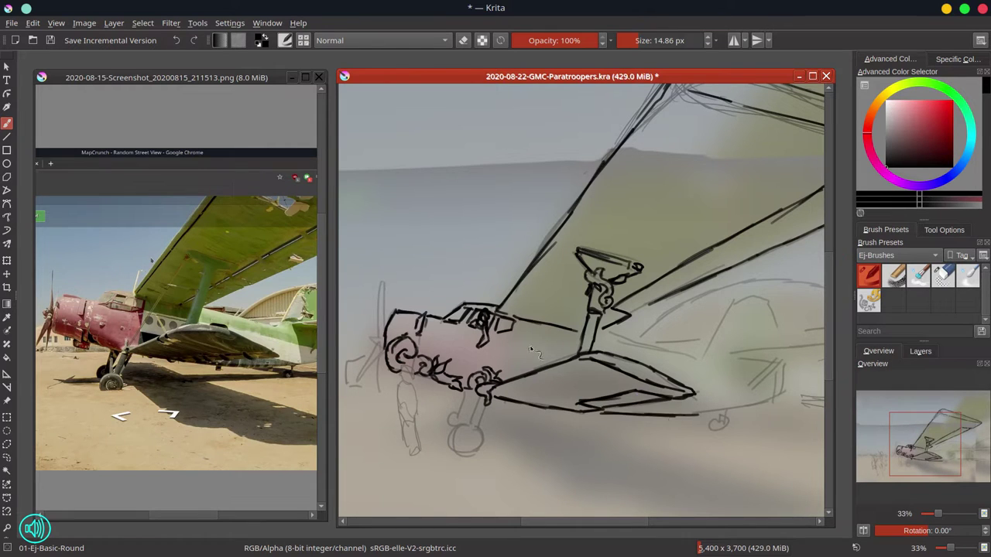
pyautogui.moveTo(536, 350); pyautogui.dragTo(710, 360)
# - Trace the propeller blades and the main landing gear with its struts and wheels
pyautogui.moveTo(382, 286)
pyautogui.mouseDown()
pyautogui.moveTo(380, 339)
pyautogui.moveTo(385, 313)
pyautogui.moveTo(357, 383)
pyautogui.moveTo(376, 357)
pyautogui.moveTo(378, 395)
pyautogui.mouseUp()
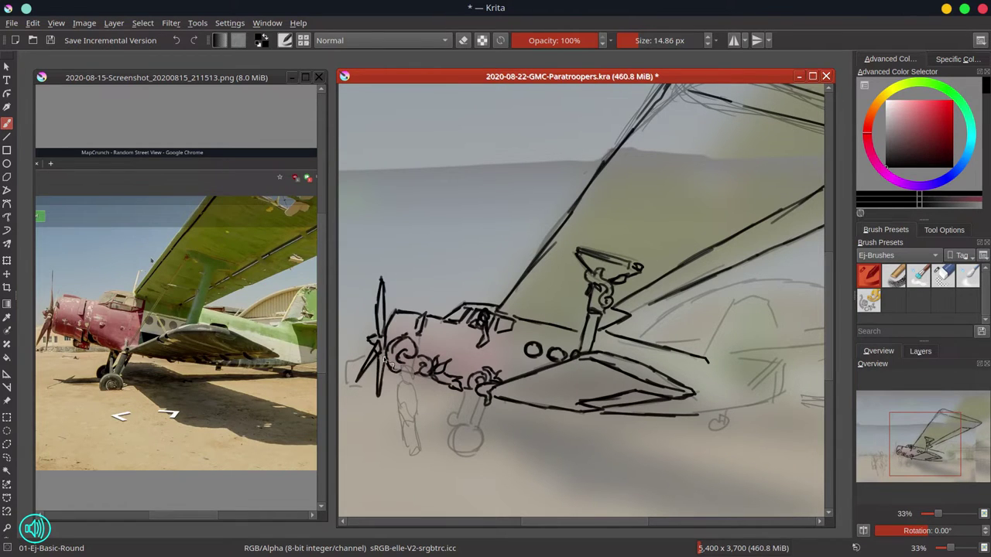
pyautogui.moveTo(384, 356); pyautogui.dragTo(378, 398)
pyautogui.moveTo(481, 396)
pyautogui.mouseDown()
pyautogui.moveTo(482, 420)
pyautogui.moveTo(459, 429)
pyautogui.moveTo(484, 441)
pyautogui.mouseUp()
pyautogui.moveTo(470, 432); pyautogui.dragTo(467, 446)
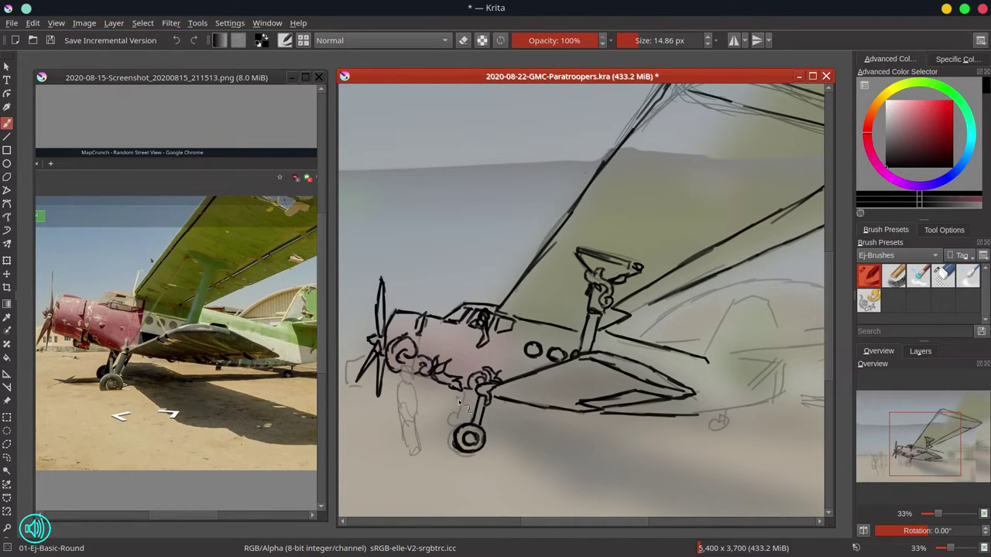
pyautogui.moveTo(467, 392)
pyautogui.mouseDown()
pyautogui.moveTo(460, 428)
pyautogui.moveTo(468, 423)
pyautogui.mouseUp()
# - Draw the small tail wheel with its short strut beneath the rear fuselage
pyautogui.moveTo(723, 411); pyautogui.dragTo(724, 423)
pyautogui.moveTo(728, 410); pyautogui.dragTo(722, 431)
pyautogui.moveTo(722, 420); pyautogui.dragTo(720, 431)
# - Bring the reference's tail into view and trace the plane's rear belly line, vertical fin, and tailplane's upper edge
pyautogui.click(242, 355)
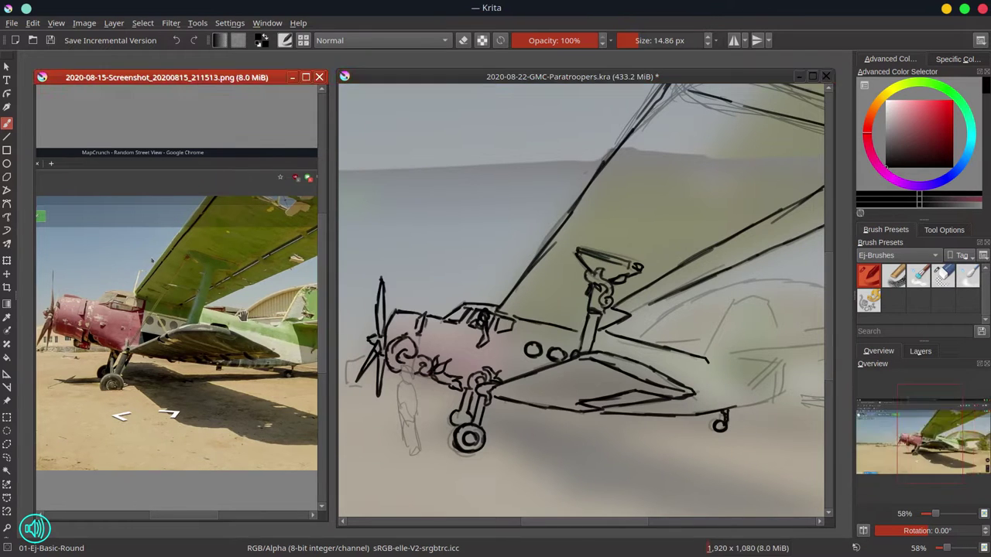
pyautogui.moveTo(242, 354); pyautogui.dragTo(189, 354)
pyautogui.click(746, 405)
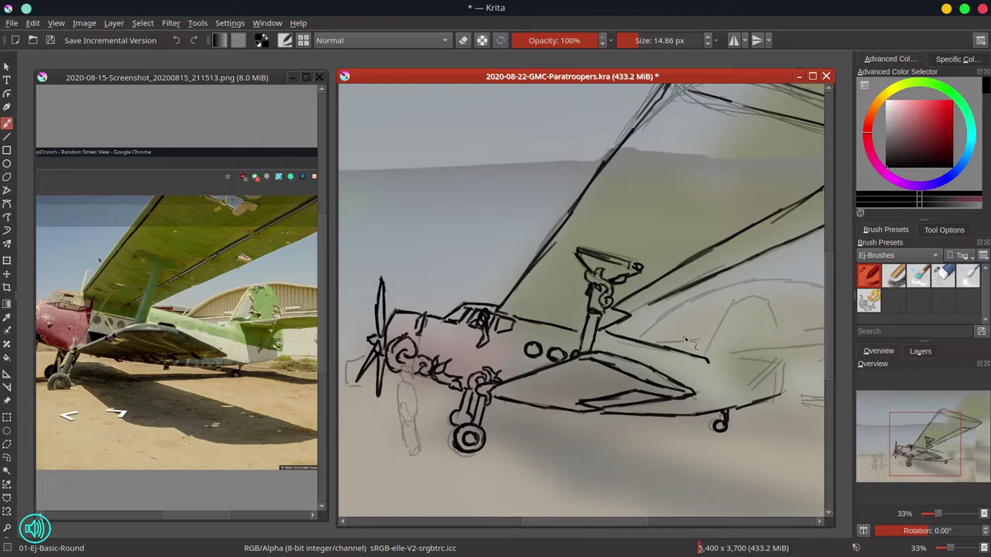
pyautogui.moveTo(708, 357)
pyautogui.mouseDown()
pyautogui.moveTo(736, 305)
pyautogui.moveTo(782, 348)
pyautogui.mouseUp()
pyautogui.moveTo(785, 365)
pyautogui.mouseDown()
pyautogui.moveTo(703, 376)
pyautogui.moveTo(782, 358)
pyautogui.mouseUp()
# - Check the tail in the reference, trace the remaining tailplane and rudder lines, and save the painting
pyautogui.click(236, 232)
pyautogui.moveTo(235, 232); pyautogui.dragTo(230, 294)
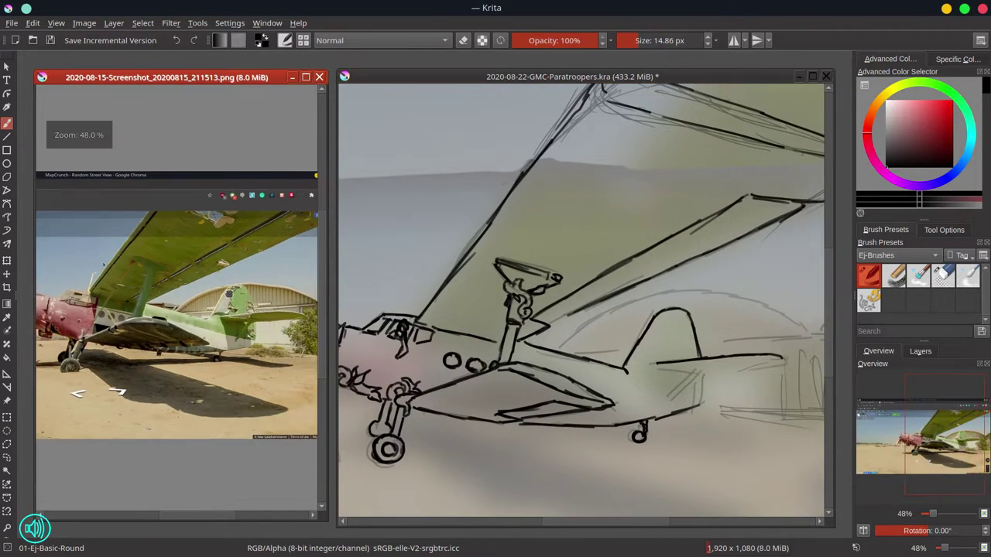
pyautogui.click(604, 78)
pyautogui.hotkey('ctrl', 's')
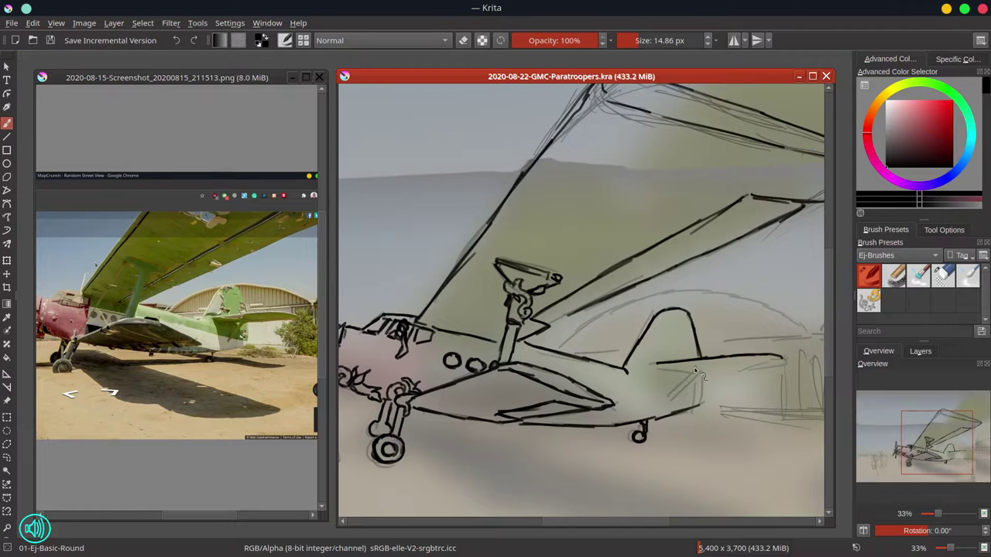
pyautogui.moveTo(655, 366)
pyautogui.mouseDown()
pyautogui.moveTo(712, 372)
pyautogui.moveTo(664, 403)
pyautogui.mouseUp()
pyautogui.moveTo(714, 374)
pyautogui.mouseDown()
pyautogui.moveTo(783, 363)
pyautogui.moveTo(694, 409)
pyautogui.mouseUp()
pyautogui.moveTo(549, 336); pyautogui.dragTo(703, 296)
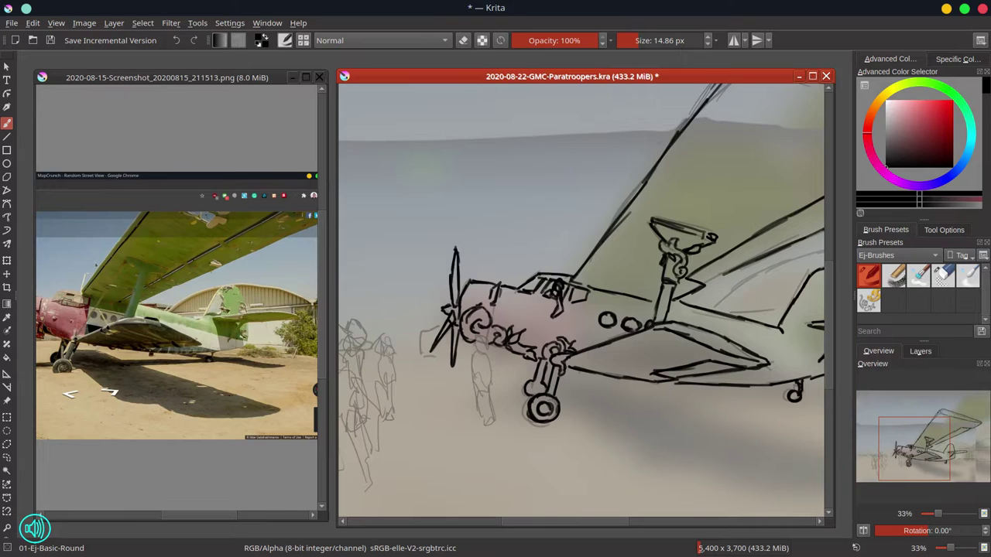
pyautogui.hotkey('ctrl', 's')
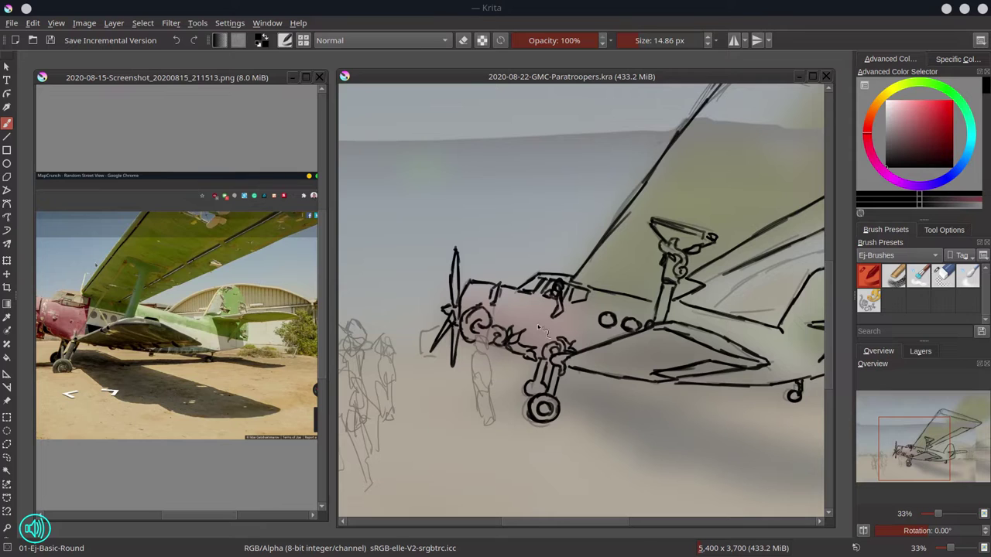
# - Trace the standing figure below the propeller from head to feet, continuing in a mirrored view
pyautogui.click(486, 341)
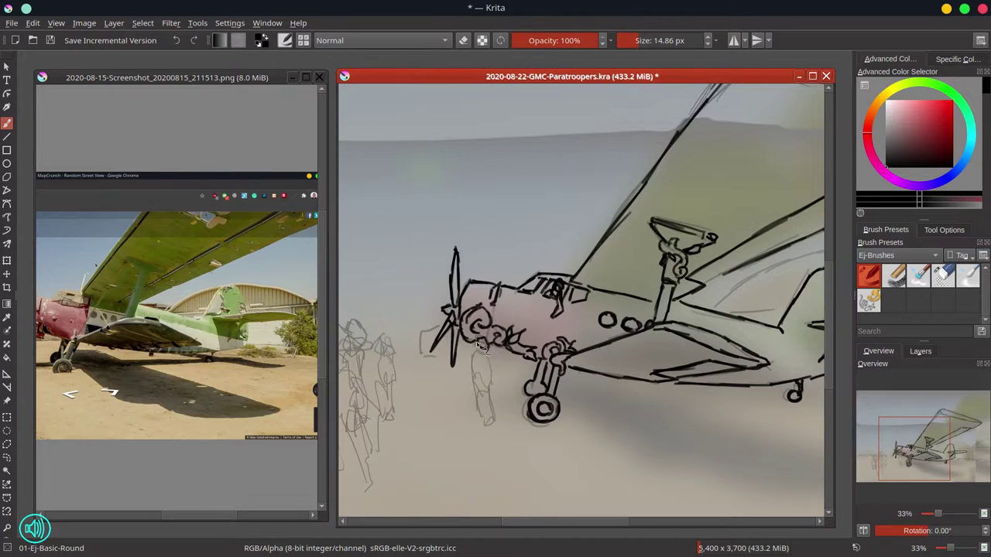
pyautogui.moveTo(486, 358)
pyautogui.mouseDown()
pyautogui.moveTo(488, 371)
pyautogui.moveTo(477, 349)
pyautogui.moveTo(495, 385)
pyautogui.mouseUp()
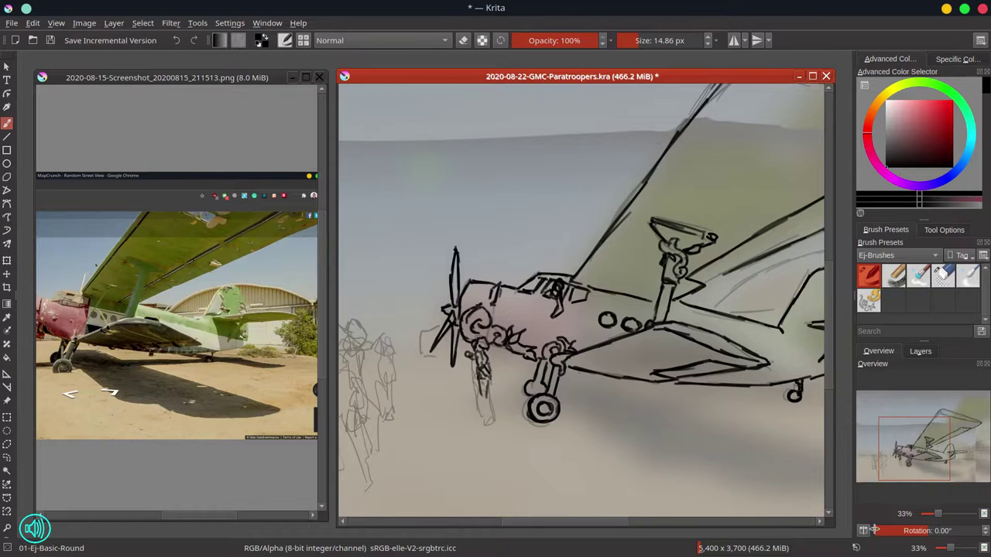
pyautogui.press('m')
pyautogui.moveTo(678, 392); pyautogui.dragTo(680, 420)
pyautogui.moveTo(681, 381); pyautogui.dragTo(663, 393)
pyautogui.moveTo(674, 359)
pyautogui.mouseDown()
pyautogui.moveTo(665, 387)
pyautogui.moveTo(694, 377)
pyautogui.moveTo(687, 389)
pyautogui.moveTo(696, 387)
pyautogui.moveTo(580, 365)
pyautogui.mouseUp()
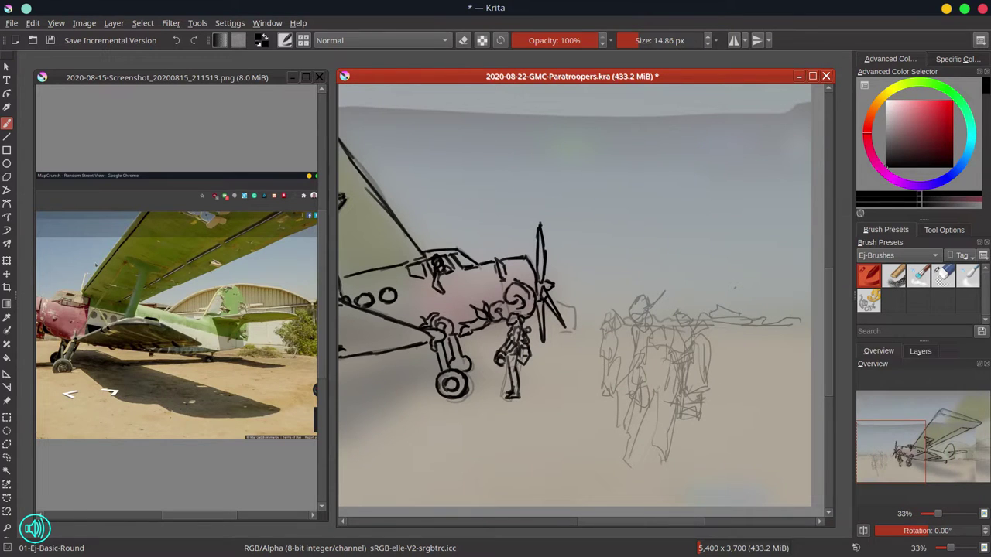
# - Ink the head, shoulders and bent arms of a large foreground figure beside the faded figure sketches
pyautogui.moveTo(649, 328); pyautogui.dragTo(665, 319)
pyautogui.moveTo(656, 293)
pyautogui.mouseDown()
pyautogui.moveTo(669, 305)
pyautogui.moveTo(657, 315)
pyautogui.moveTo(684, 311)
pyautogui.moveTo(662, 312)
pyautogui.moveTo(671, 324)
pyautogui.moveTo(636, 344)
pyautogui.mouseUp()
pyautogui.moveTo(672, 309)
pyautogui.mouseDown()
pyautogui.moveTo(663, 353)
pyautogui.moveTo(651, 345)
pyautogui.moveTo(697, 345)
pyautogui.moveTo(694, 355)
pyautogui.mouseUp()
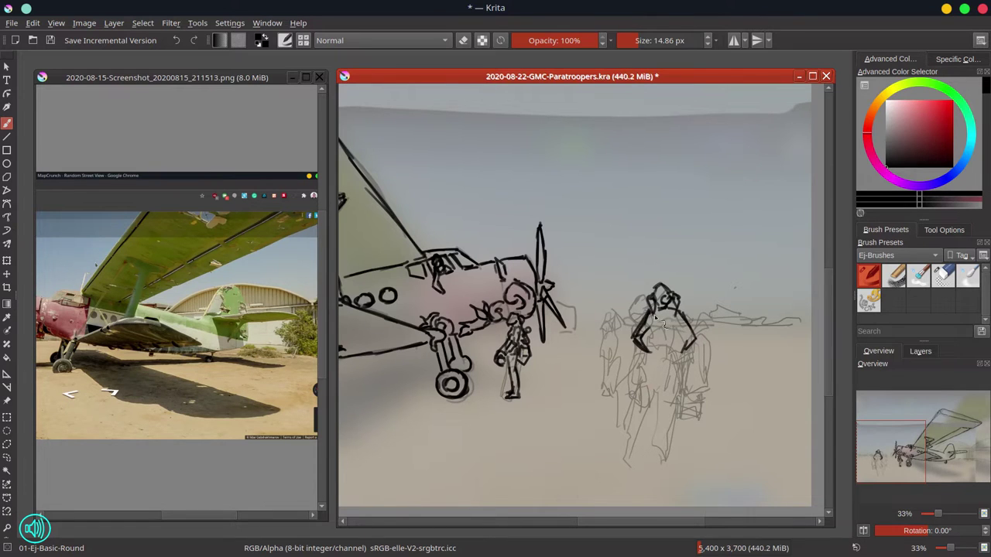
# - Ink the foreground figure's torso, hips, legs and boots in a wide standing pose
pyautogui.moveTo(664, 310); pyautogui.dragTo(652, 347)
pyautogui.moveTo(671, 313)
pyautogui.mouseDown()
pyautogui.moveTo(654, 336)
pyautogui.moveTo(666, 334)
pyautogui.moveTo(660, 370)
pyautogui.mouseUp()
pyautogui.moveTo(663, 354)
pyautogui.mouseDown()
pyautogui.moveTo(679, 378)
pyautogui.moveTo(649, 364)
pyautogui.mouseUp()
pyautogui.moveTo(651, 356)
pyautogui.mouseDown()
pyautogui.moveTo(645, 378)
pyautogui.moveTo(683, 401)
pyautogui.moveTo(641, 401)
pyautogui.mouseUp()
pyautogui.moveTo(672, 368); pyautogui.dragTo(665, 402)
pyautogui.moveTo(697, 332); pyautogui.dragTo(665, 406)
pyautogui.moveTo(685, 389); pyautogui.dragTo(684, 447)
pyautogui.moveTo(657, 383); pyautogui.dragTo(639, 428)
pyautogui.moveTo(645, 418)
pyautogui.mouseDown()
pyautogui.moveTo(652, 433)
pyautogui.moveTo(642, 443)
pyautogui.moveTo(654, 450)
pyautogui.mouseUp()
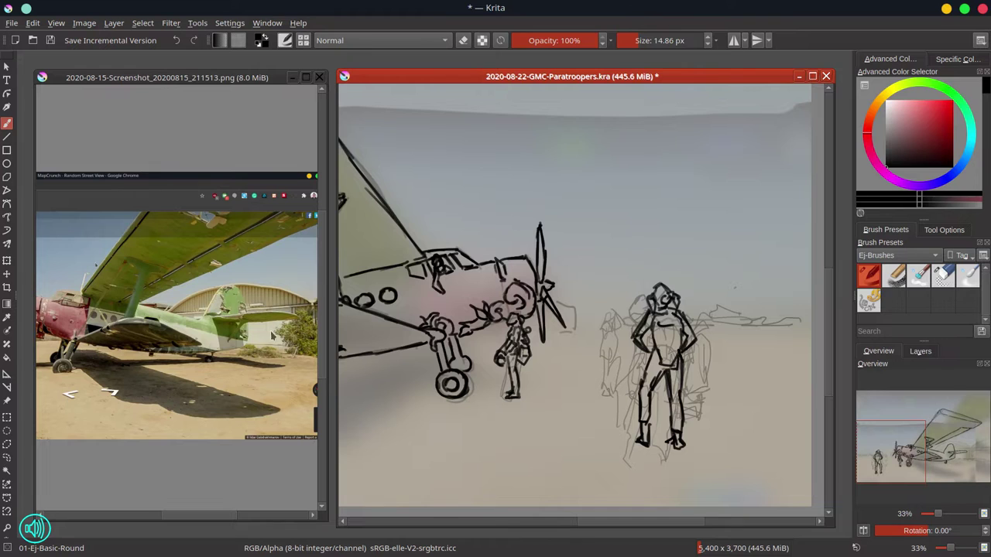
# - Transform the foreground figure to make it slightly larger and place it a little closer to the canvas edge
pyautogui.hotkey('ctrl', 't')
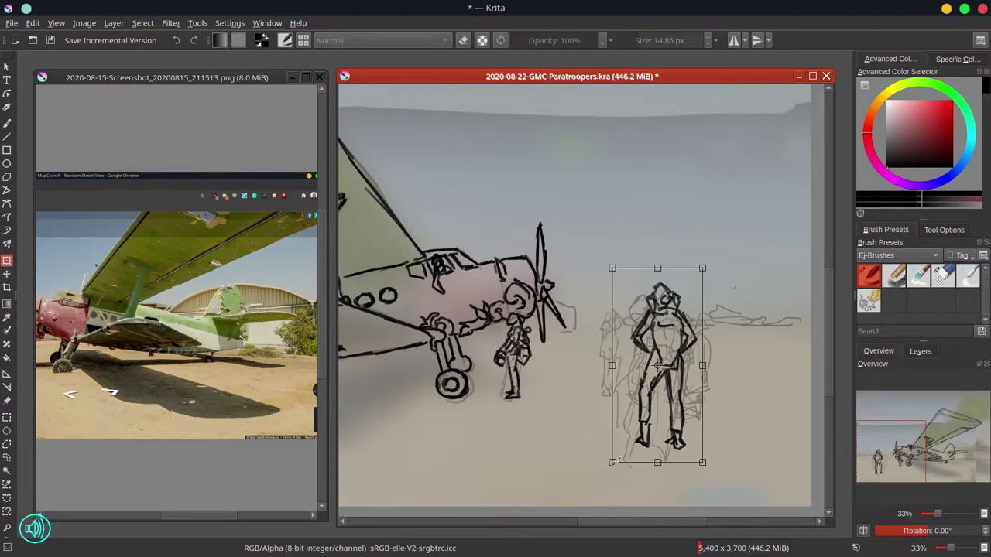
pyautogui.moveTo(614, 463); pyautogui.dragTo(604, 477)
pyautogui.moveTo(684, 469); pyautogui.dragTo(693, 471)
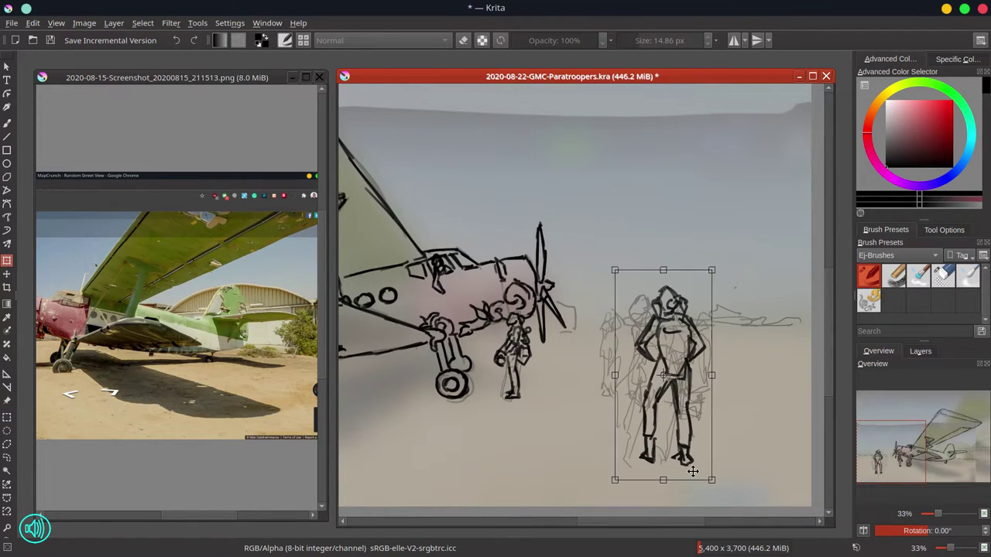
pyautogui.press('Return')
# - Redraw the foreground figure's legs and boots, checking the pose in both mirrored and normal views
pyautogui.press('b')
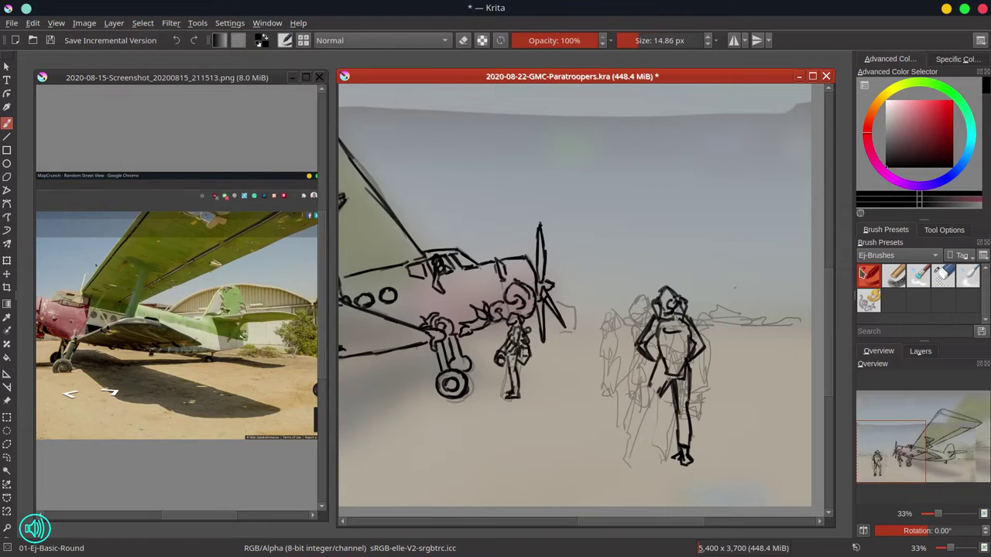
pyautogui.moveTo(645, 356)
pyautogui.mouseDown()
pyautogui.moveTo(662, 365)
pyautogui.moveTo(646, 407)
pyautogui.mouseUp()
pyautogui.moveTo(646, 406)
pyautogui.mouseDown()
pyautogui.moveTo(649, 434)
pyautogui.moveTo(660, 432)
pyautogui.mouseUp()
pyautogui.moveTo(650, 437)
pyautogui.mouseDown()
pyautogui.moveTo(653, 459)
pyautogui.moveTo(663, 459)
pyautogui.mouseUp()
pyautogui.moveTo(652, 461); pyautogui.dragTo(659, 463)
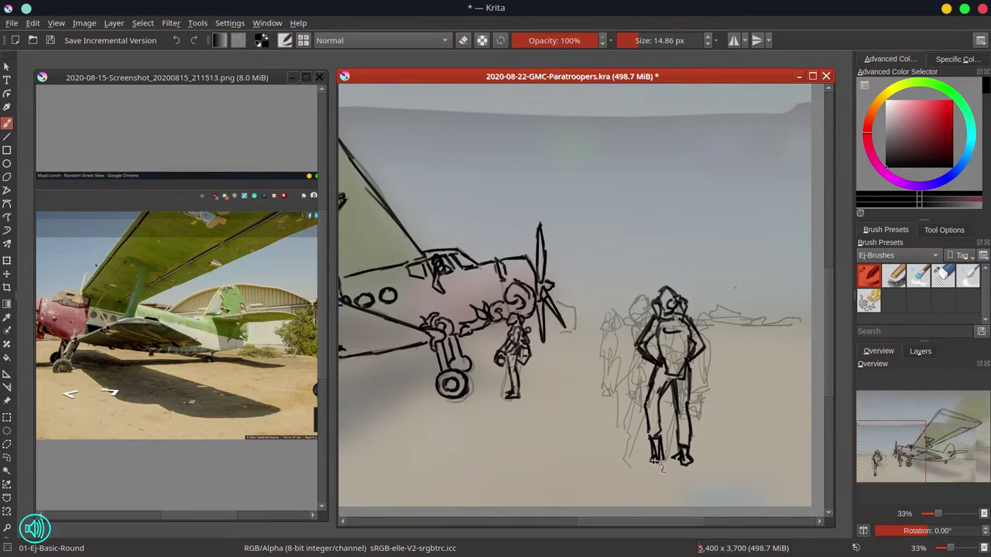
pyautogui.moveTo(673, 387)
pyautogui.mouseDown()
pyautogui.moveTo(680, 446)
pyautogui.moveTo(689, 446)
pyautogui.mouseUp()
pyautogui.press('m')
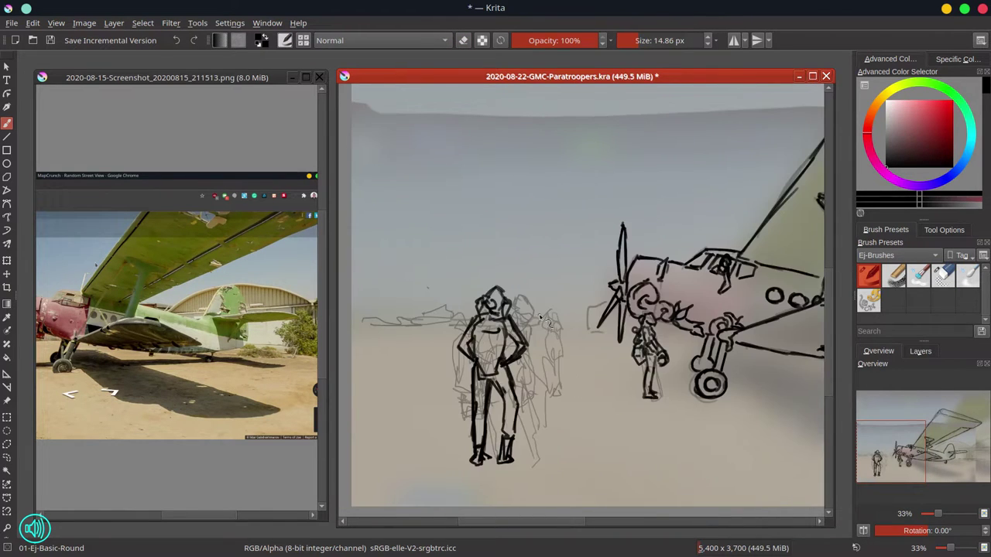
pyautogui.moveTo(474, 373); pyautogui.dragTo(497, 465)
pyautogui.click(863, 531)
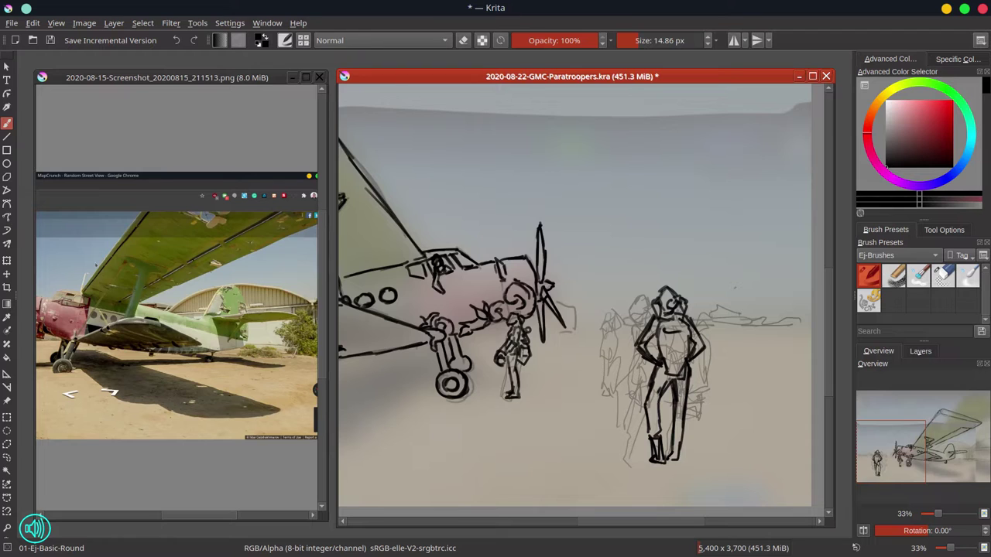
# - Hide Layer 4 and Layer 2 and add a new paint layer on top
pyautogui.click(863, 531)
pyautogui.click(921, 351)
pyautogui.click(863, 405)
pyautogui.click(862, 418)
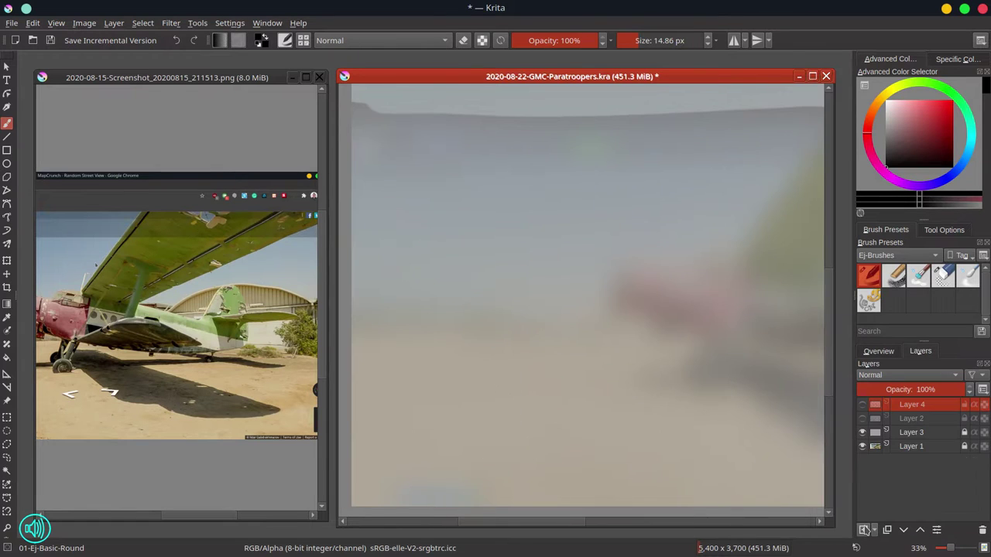
pyautogui.click(864, 530)
# - Draw a ponytailed figure's head, torso and outstretched arms on the empty layer
pyautogui.moveTo(544, 263)
pyautogui.mouseDown()
pyautogui.moveTo(542, 272)
pyautogui.moveTo(608, 297)
pyautogui.mouseUp()
pyautogui.moveTo(582, 305); pyautogui.dragTo(596, 305)
pyautogui.moveTo(594, 258); pyautogui.dragTo(609, 284)
pyautogui.moveTo(584, 278)
pyautogui.mouseDown()
pyautogui.moveTo(599, 280)
pyautogui.moveTo(590, 291)
pyautogui.mouseUp()
pyautogui.moveTo(599, 282); pyautogui.dragTo(602, 303)
pyautogui.moveTo(609, 302); pyautogui.dragTo(604, 320)
pyautogui.moveTo(583, 308); pyautogui.dragTo(607, 332)
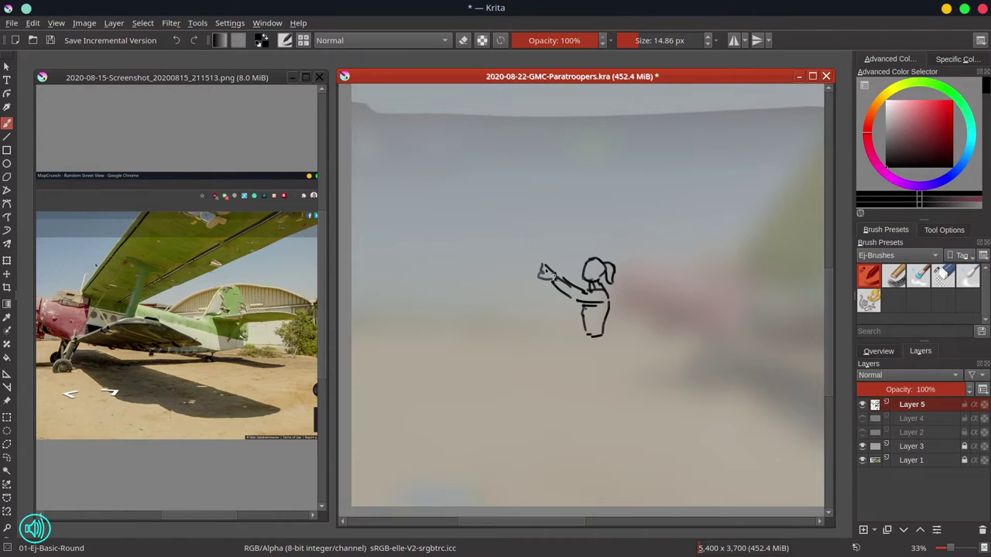
# - Draw a companion in front of the ponytailed figure with headgear, a pack and a lowered arm
pyautogui.moveTo(544, 269)
pyautogui.mouseDown()
pyautogui.moveTo(548, 288)
pyautogui.moveTo(501, 263)
pyautogui.moveTo(527, 306)
pyautogui.moveTo(564, 309)
pyautogui.moveTo(582, 344)
pyautogui.mouseUp()
pyautogui.moveTo(538, 268)
pyautogui.mouseDown()
pyautogui.moveTo(524, 236)
pyautogui.moveTo(547, 236)
pyautogui.moveTo(534, 232)
pyautogui.mouseUp()
pyautogui.moveTo(505, 225); pyautogui.dragTo(520, 242)
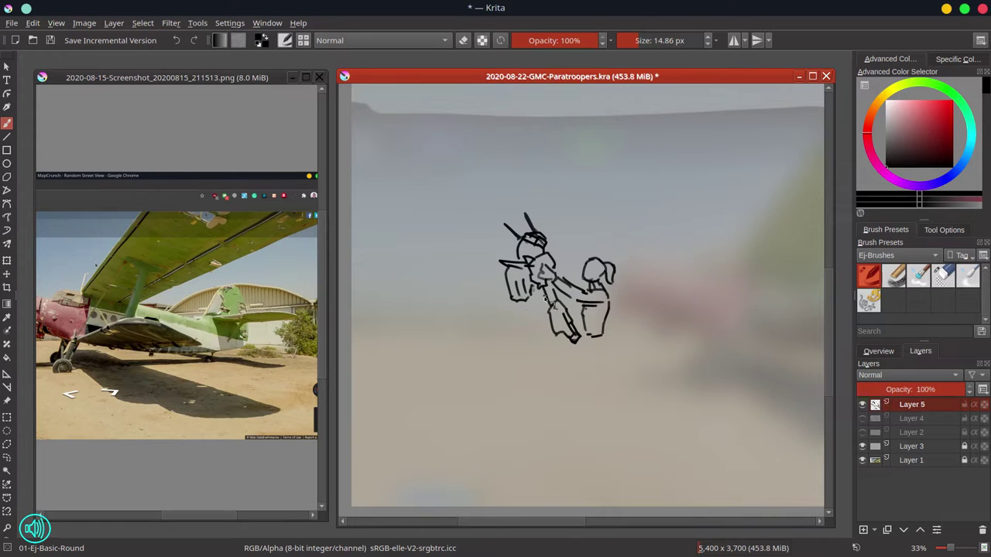
# - Add the companion's hand and draw the ponytailed figure's legs down to the feet
pyautogui.moveTo(603, 333)
pyautogui.mouseDown()
pyautogui.moveTo(610, 355)
pyautogui.moveTo(588, 350)
pyautogui.mouseUp()
pyautogui.moveTo(559, 334); pyautogui.dragTo(590, 371)
pyautogui.moveTo(609, 348); pyautogui.dragTo(610, 371)
pyautogui.moveTo(570, 296); pyautogui.dragTo(584, 302)
pyautogui.moveTo(590, 364); pyautogui.dragTo(596, 401)
pyautogui.moveTo(611, 373)
pyautogui.mouseDown()
pyautogui.moveTo(616, 401)
pyautogui.moveTo(604, 414)
pyautogui.mouseUp()
pyautogui.moveTo(615, 401); pyautogui.dragTo(624, 426)
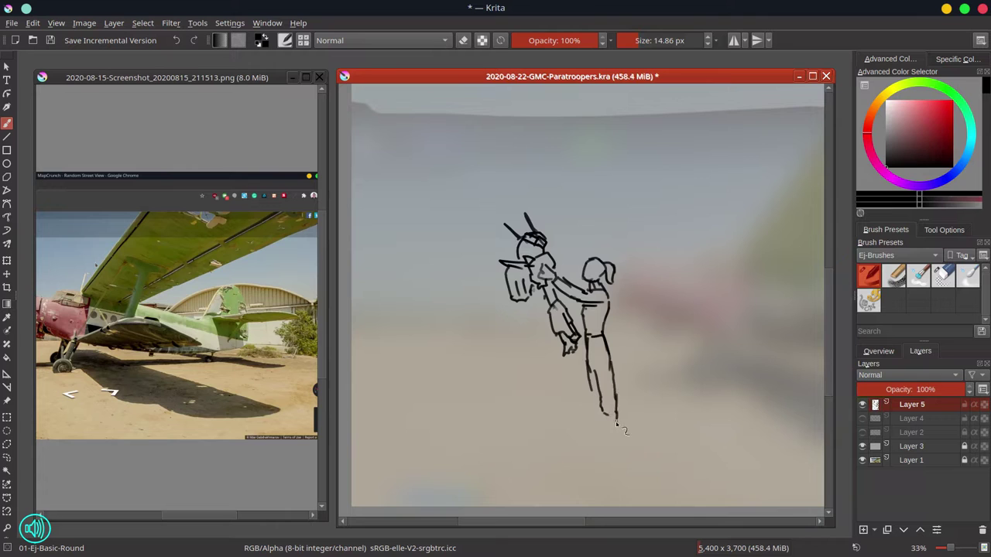
pyautogui.moveTo(590, 389); pyautogui.dragTo(596, 415)
pyautogui.moveTo(611, 423)
pyautogui.mouseDown()
pyautogui.moveTo(618, 434)
pyautogui.moveTo(602, 425)
pyautogui.mouseUp()
# - Draw the companion's hips and both legs beneath the pack
pyautogui.moveTo(527, 301)
pyautogui.mouseDown()
pyautogui.moveTo(528, 314)
pyautogui.moveTo(545, 318)
pyautogui.mouseUp()
pyautogui.moveTo(529, 323)
pyautogui.mouseDown()
pyautogui.moveTo(531, 356)
pyautogui.moveTo(551, 361)
pyautogui.moveTo(540, 369)
pyautogui.mouseUp()
pyautogui.moveTo(556, 361); pyautogui.dragTo(554, 384)
pyautogui.moveTo(539, 364); pyautogui.dragTo(548, 428)
pyautogui.moveTo(556, 371); pyautogui.dragTo(566, 422)
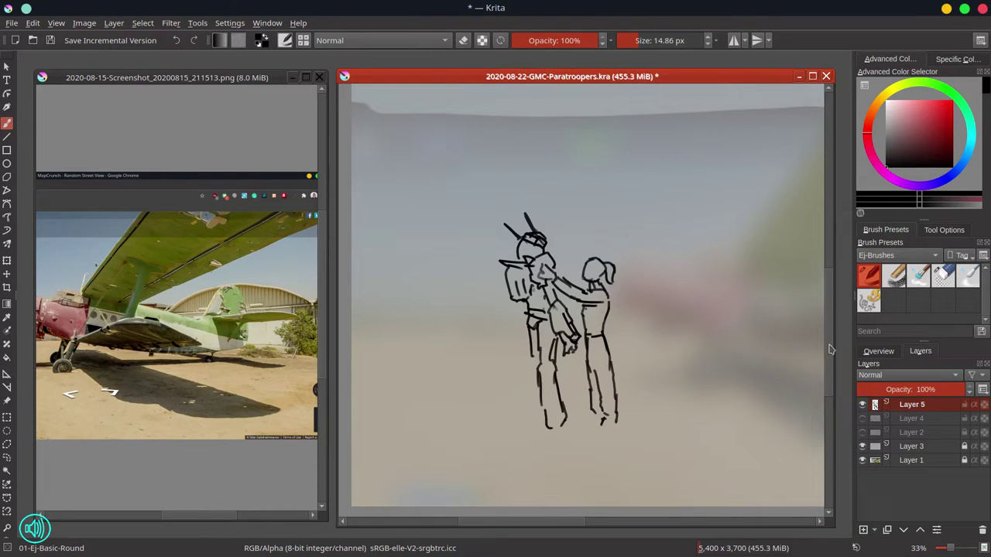
# - Make Layer 4 and Layer 2 visible again and save the painting
pyautogui.click(862, 419)
pyautogui.click(51, 41)
pyautogui.hotkey('ctrl', 't')
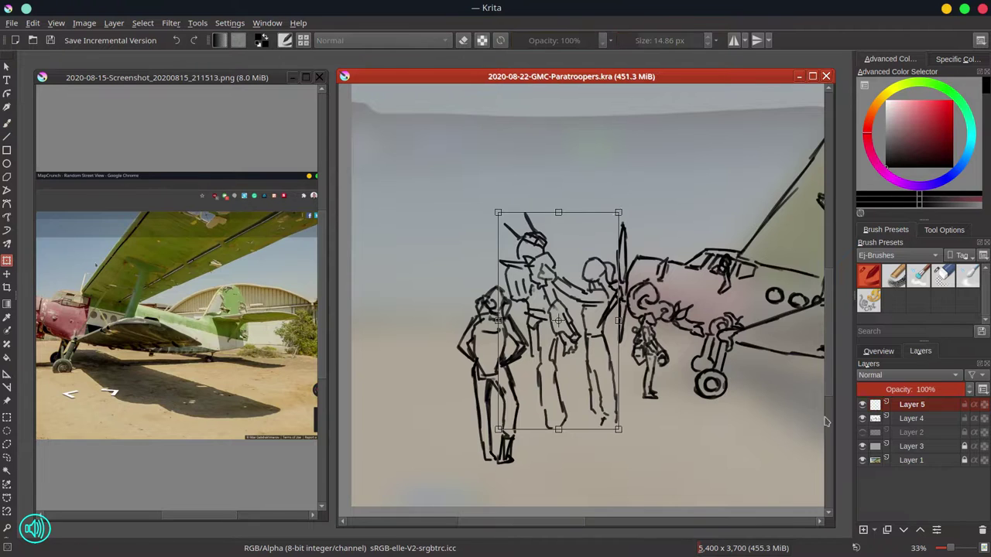
pyautogui.click(863, 433)
# - Scale the pair of figures down and place them between the foreground figure and the propeller
pyautogui.moveTo(619, 212); pyautogui.dragTo(575, 284)
pyautogui.moveTo(555, 347); pyautogui.dragTo(572, 341)
pyautogui.moveTo(511, 423); pyautogui.dragTo(524, 413)
pyautogui.moveTo(571, 378); pyautogui.dragTo(569, 382)
pyautogui.moveTo(515, 415); pyautogui.dragTo(526, 408)
pyautogui.moveTo(590, 281); pyautogui.dragTo(586, 291)
pyautogui.moveTo(577, 374); pyautogui.dragTo(587, 374)
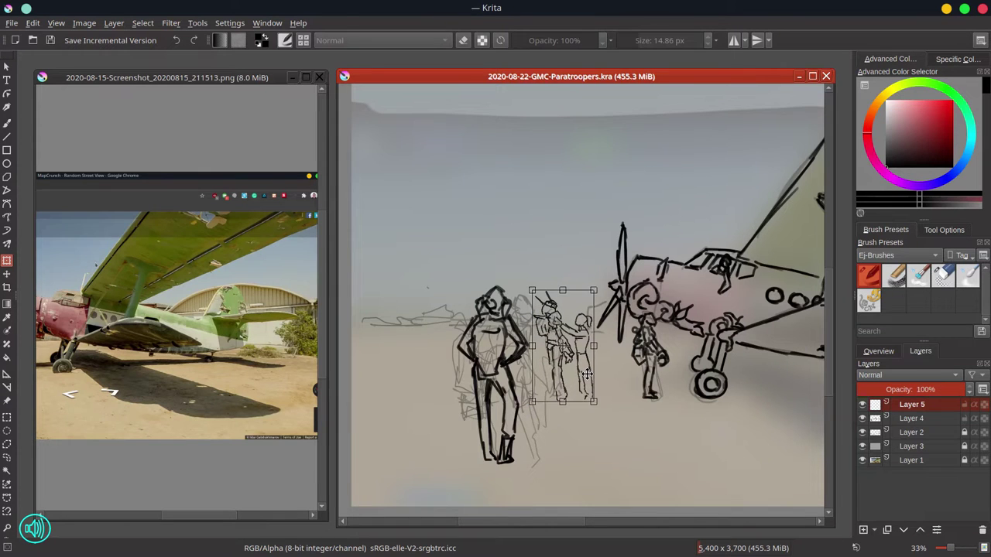
pyautogui.press('Return')
pyautogui.press('b')
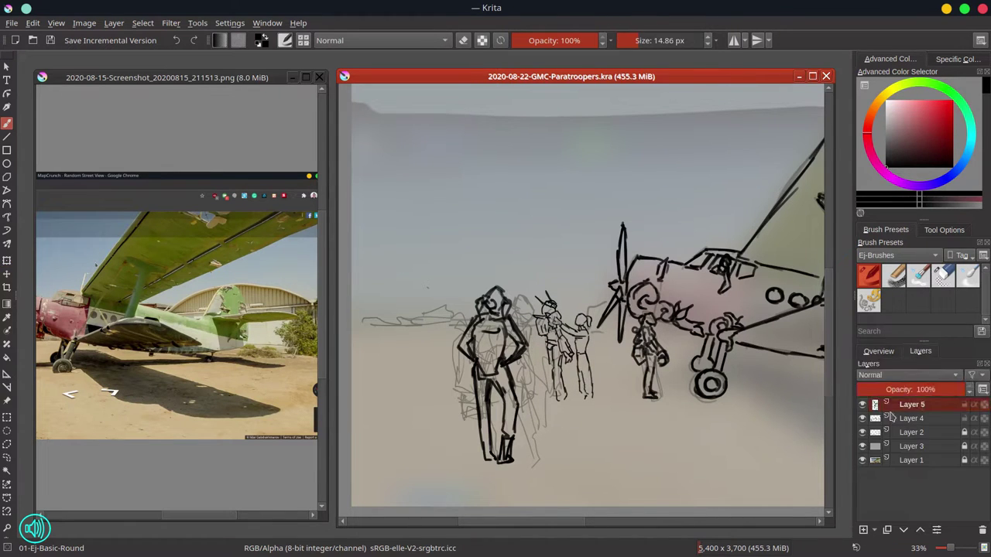
# - Select the ponytailed figure's legs and rotate them slightly to straighten the stance
pyautogui.click(878, 351)
pyautogui.press('m')
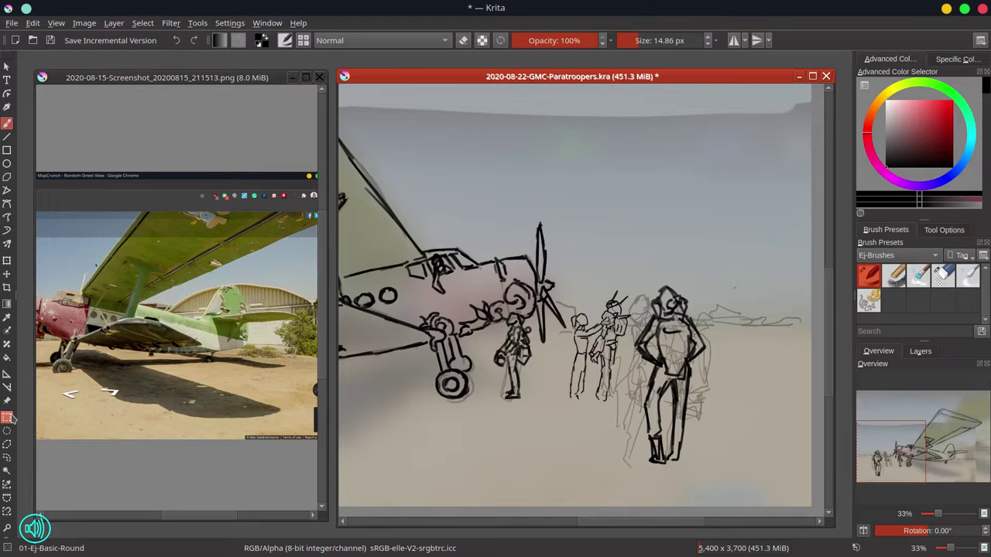
pyautogui.click(7, 418)
pyautogui.moveTo(564, 347); pyautogui.dragTo(593, 416)
pyautogui.hotkey('ctrl', 't')
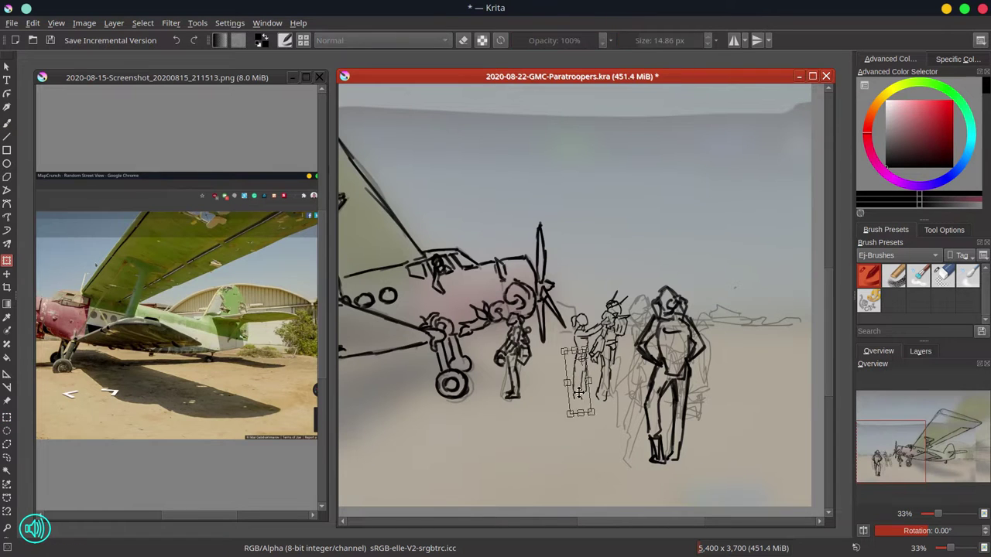
pyautogui.press('Return')
# - Add the companion's missing leg lines and foot, and draw a smaller figure partly hidden behind the foreground figure
pyautogui.press('b')
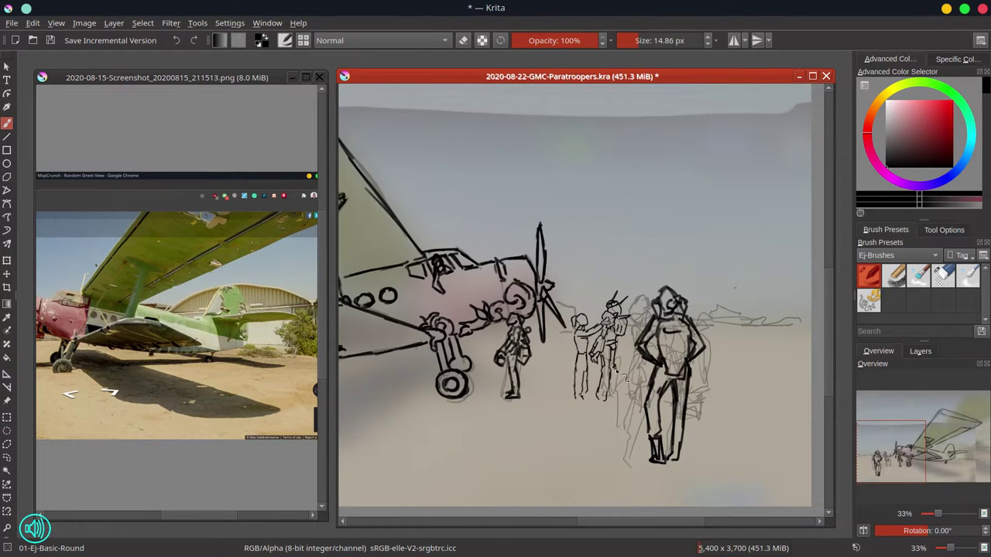
pyautogui.moveTo(616, 370); pyautogui.dragTo(617, 398)
pyautogui.moveTo(617, 400); pyautogui.dragTo(615, 400)
pyautogui.moveTo(640, 320); pyautogui.dragTo(634, 336)
pyautogui.moveTo(633, 331)
pyautogui.mouseDown()
pyautogui.moveTo(635, 391)
pyautogui.moveTo(650, 404)
pyautogui.mouseUp()
pyautogui.moveTo(665, 341); pyautogui.dragTo(645, 384)
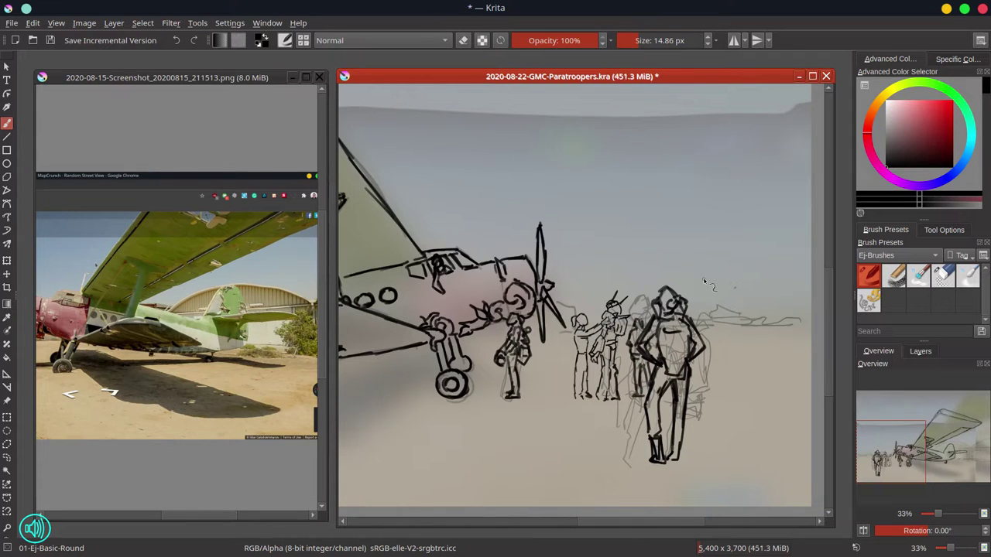
# - Reinforce the foreground figure's lower leg and boot, and hide the old sketch on Layer 2
pyautogui.moveTo(686, 412); pyautogui.dragTo(684, 457)
pyautogui.moveTo(677, 410); pyautogui.dragTo(684, 461)
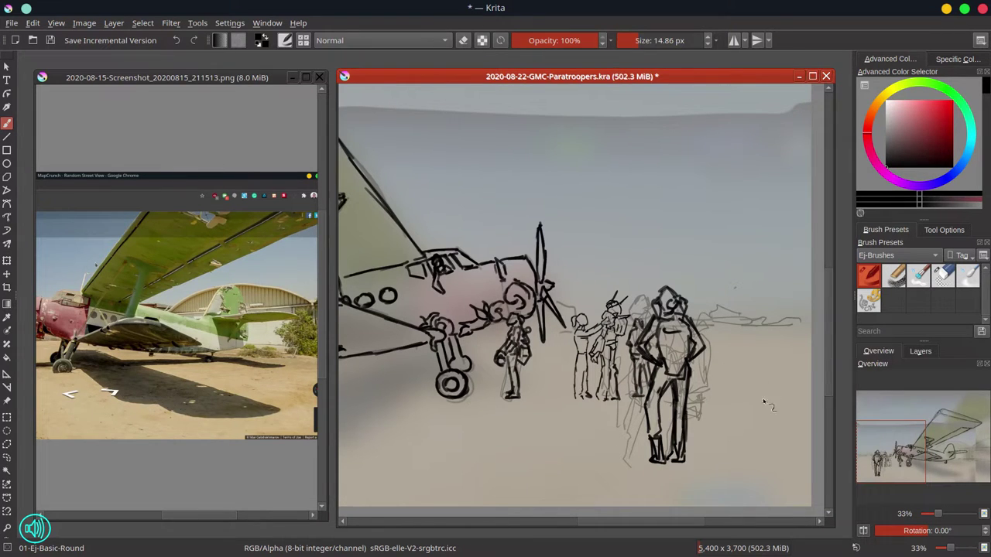
pyautogui.click(921, 352)
pyautogui.click(863, 419)
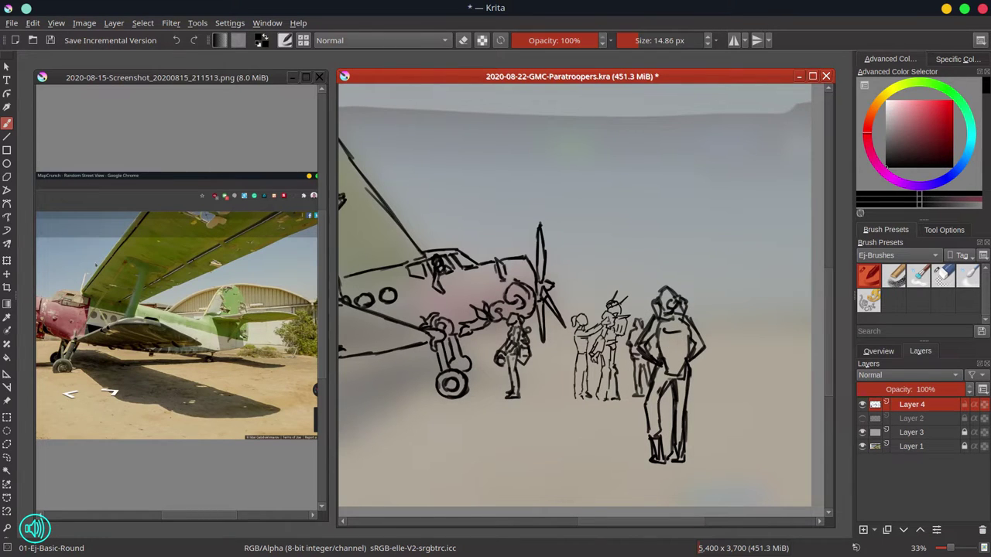
# - Draw a small distant standing figure on the open side of the foreground figure
pyautogui.click(658, 77)
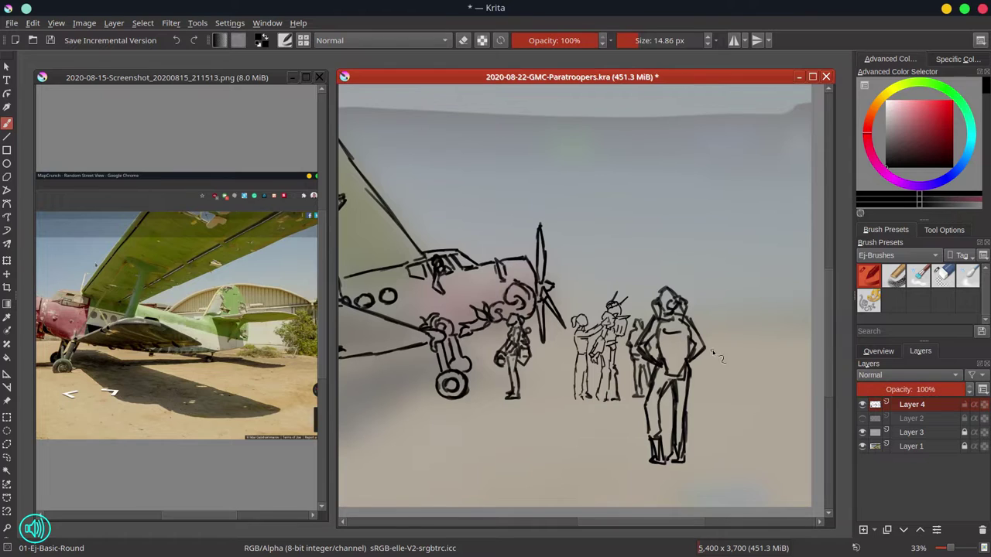
pyautogui.moveTo(708, 328); pyautogui.dragTo(707, 345)
pyautogui.moveTo(714, 327)
pyautogui.mouseDown()
pyautogui.moveTo(725, 356)
pyautogui.moveTo(713, 391)
pyautogui.mouseUp()
pyautogui.moveTo(718, 356); pyautogui.dragTo(717, 391)
pyautogui.moveTo(709, 332); pyautogui.dragTo(708, 352)
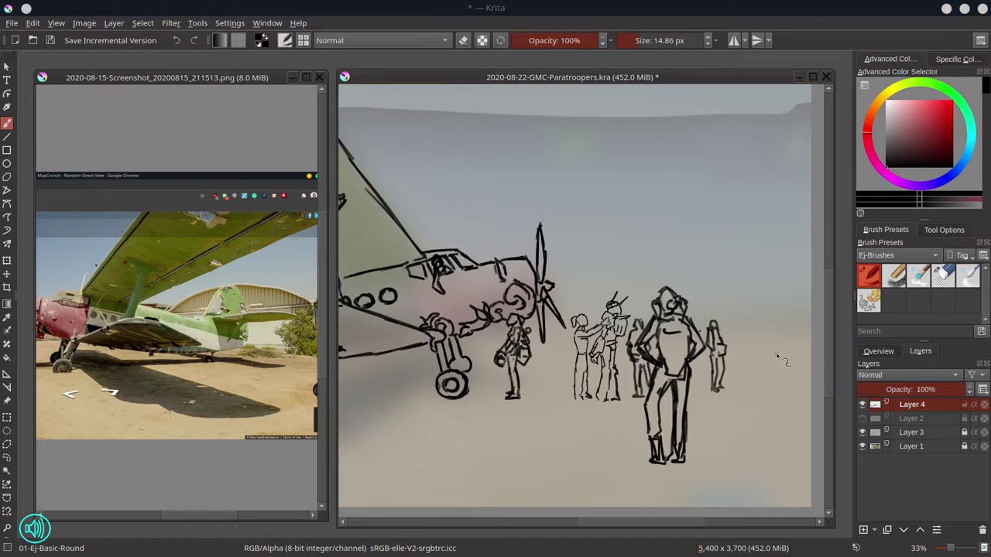
# - Draw a second small distant figure beside the first, and strengthen the legs of the companion with the pack
pyautogui.click(713, 396)
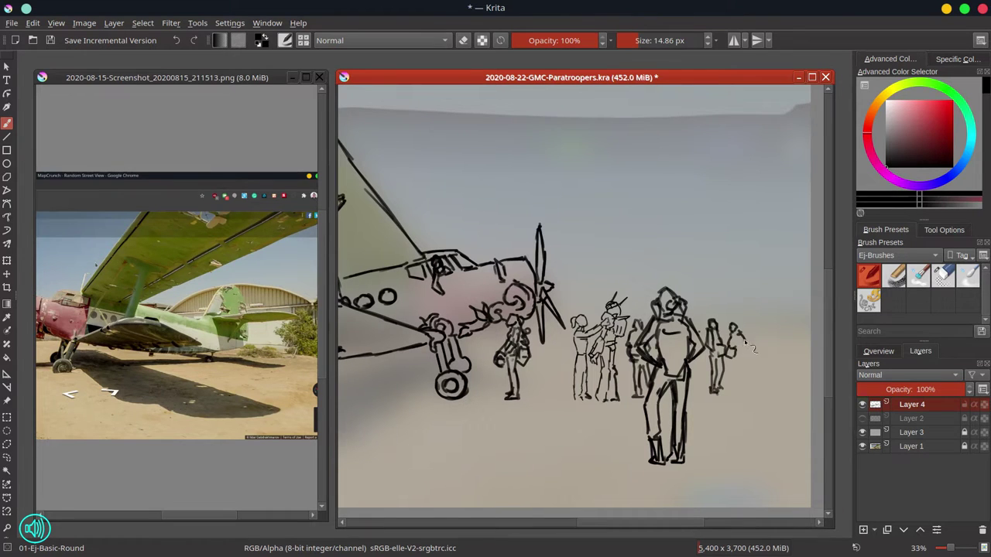
pyautogui.moveTo(734, 372); pyautogui.dragTo(735, 393)
pyautogui.moveTo(741, 372); pyautogui.dragTo(742, 394)
pyautogui.moveTo(613, 370)
pyautogui.mouseDown()
pyautogui.moveTo(615, 403)
pyautogui.moveTo(603, 404)
pyautogui.mouseUp()
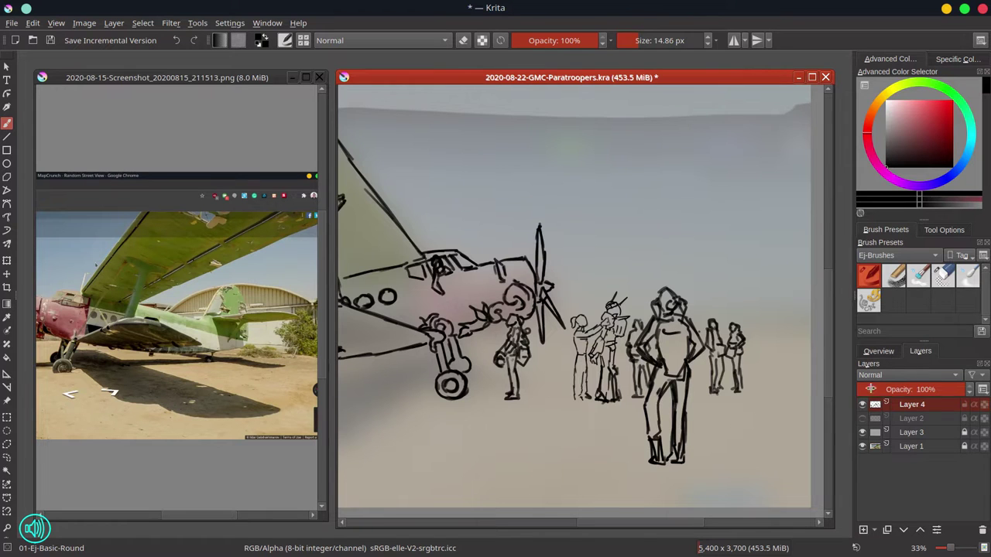
# - Show Layer 2 again and view the whole painting unmirrored
pyautogui.click(862, 418)
pyautogui.click(879, 352)
pyautogui.click(863, 531)
pyautogui.scroll(-3, 597, 346)
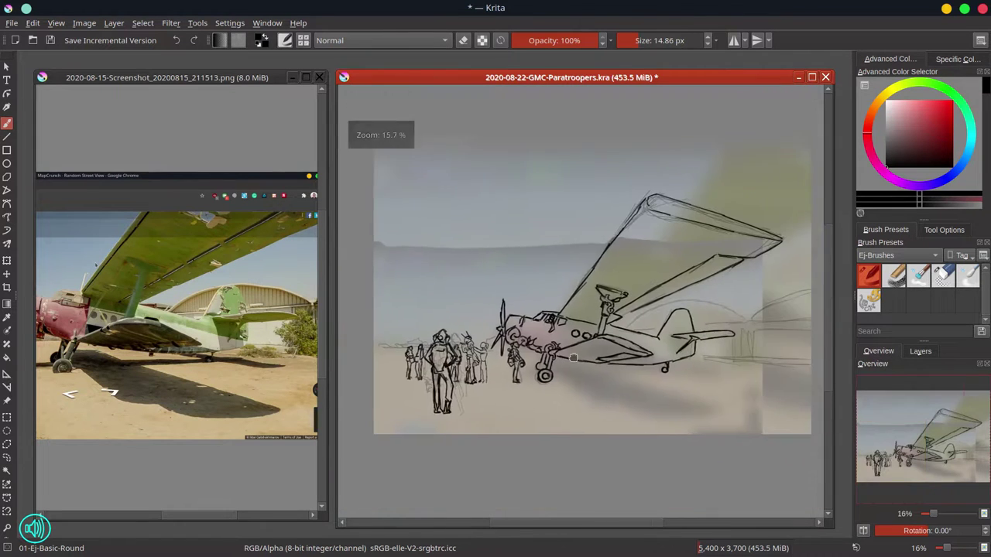
# - Bring the full reference photo into view and ink the distant tree line, horizon and small hut behind the figures
pyautogui.moveTo(573, 346); pyautogui.dragTo(604, 340)
pyautogui.click(217, 274)
pyautogui.scroll(-3, 217, 274)
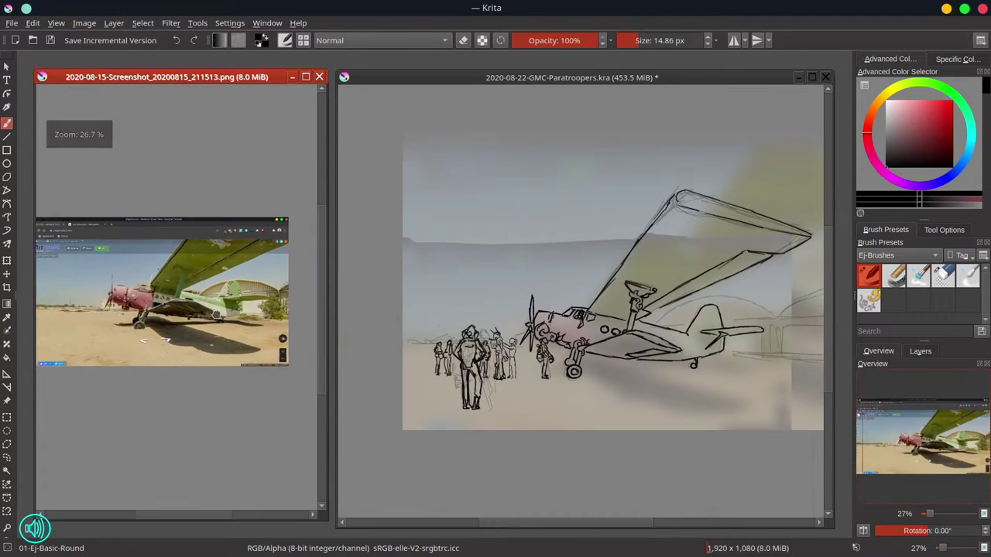
pyautogui.click(418, 344)
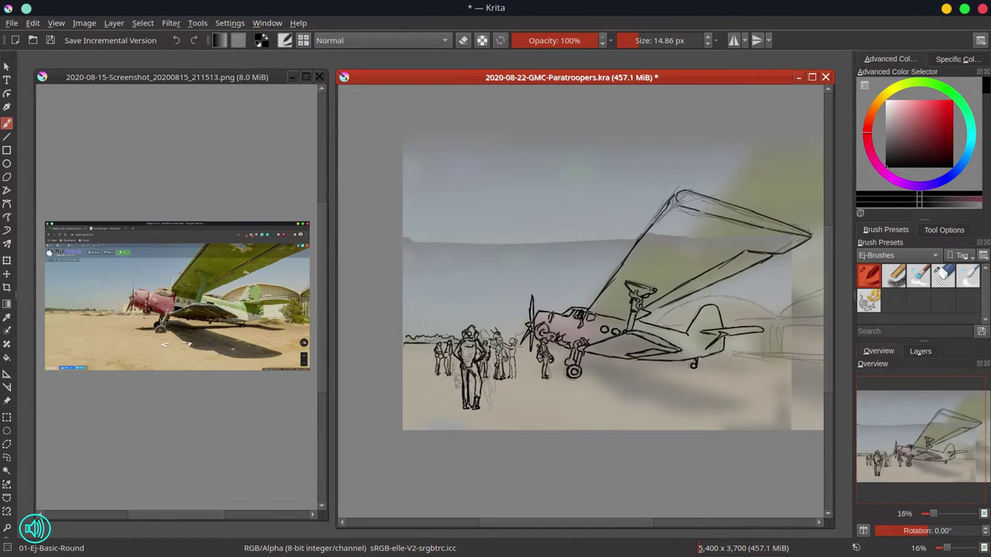
pyautogui.scroll(2, 473, 356)
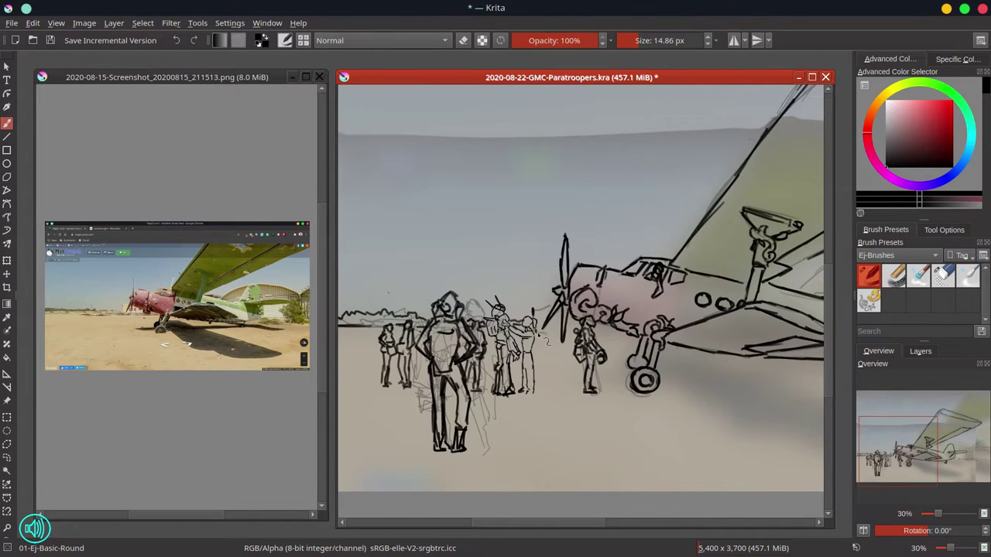
pyautogui.scroll(-2, 542, 318)
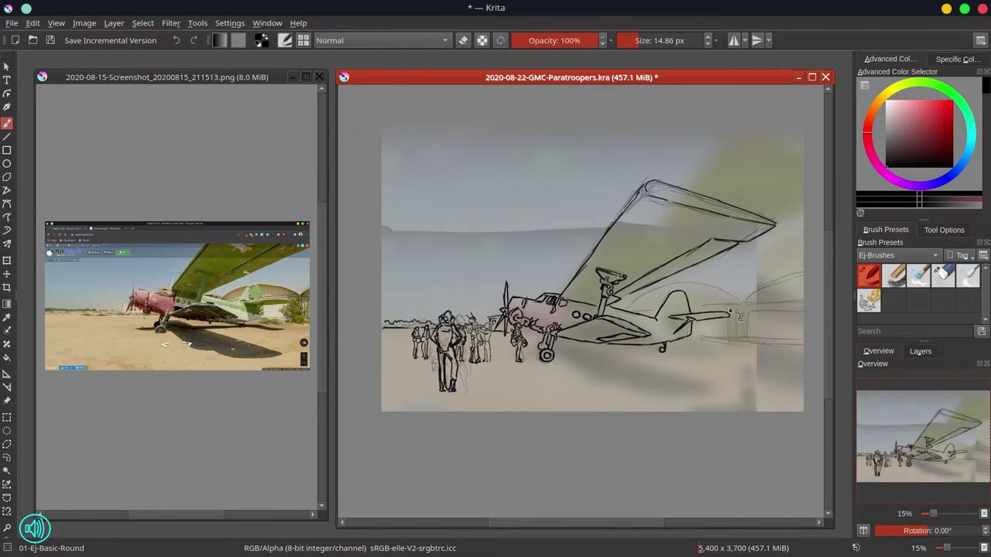
# - Ink the hangars' arched roofs, eaves, posts and openings behind the tail, and add a tiny distant figure beside them
pyautogui.moveTo(740, 307); pyautogui.dragTo(747, 339)
pyautogui.moveTo(738, 304); pyautogui.dragTo(803, 300)
pyautogui.moveTo(737, 304); pyautogui.dragTo(691, 307)
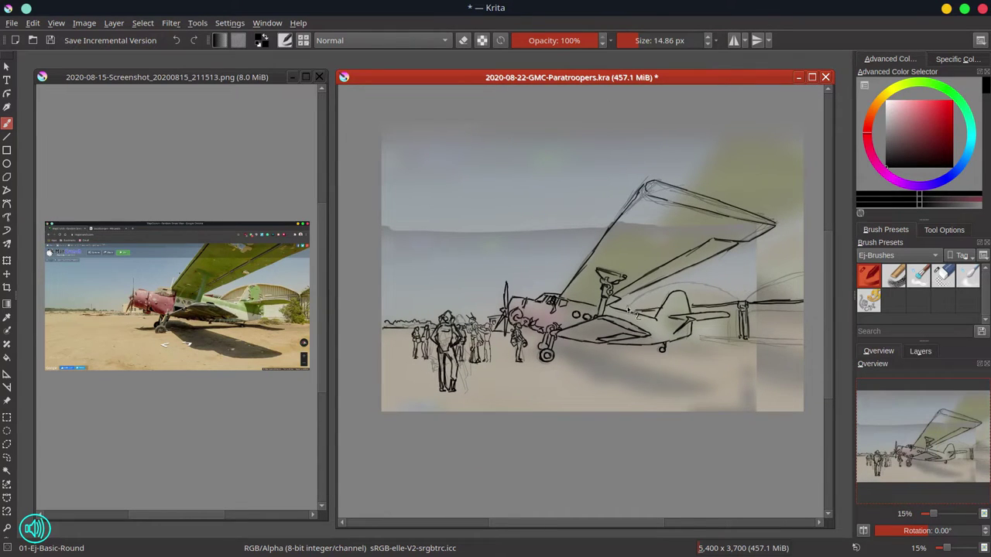
pyautogui.moveTo(625, 305)
pyautogui.mouseDown()
pyautogui.moveTo(740, 300)
pyautogui.moveTo(803, 272)
pyautogui.mouseUp()
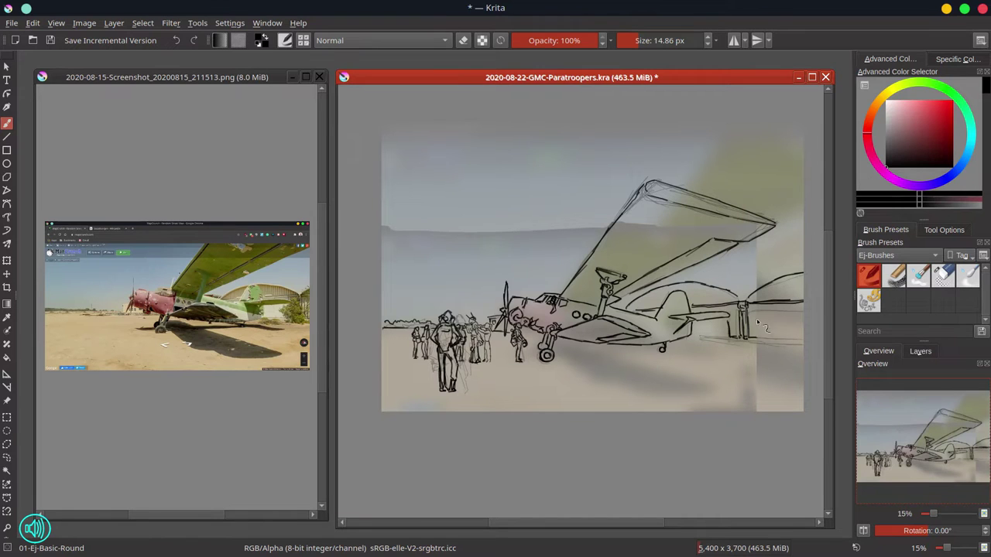
pyautogui.scroll(2, 758, 325)
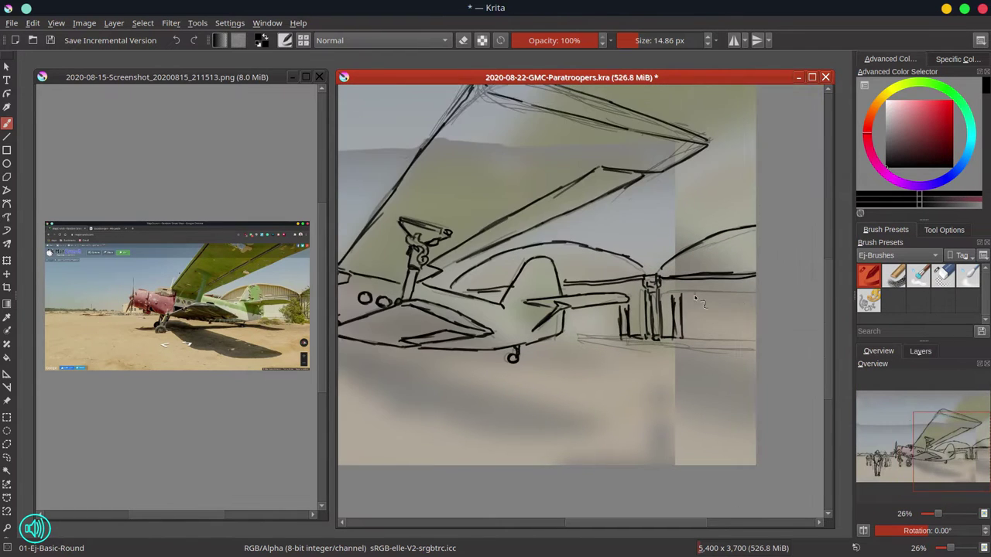
pyautogui.scroll(1, 695, 298)
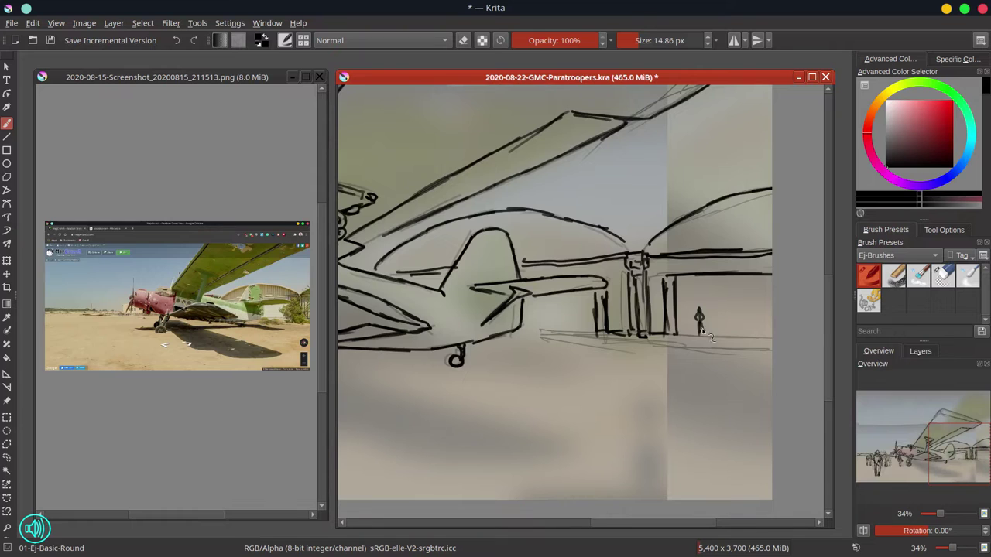
# - Check the whole line art with Layer 1 briefly hidden, and save the painting
pyautogui.scroll(-4, 701, 332)
pyautogui.click(920, 351)
pyautogui.click(862, 447)
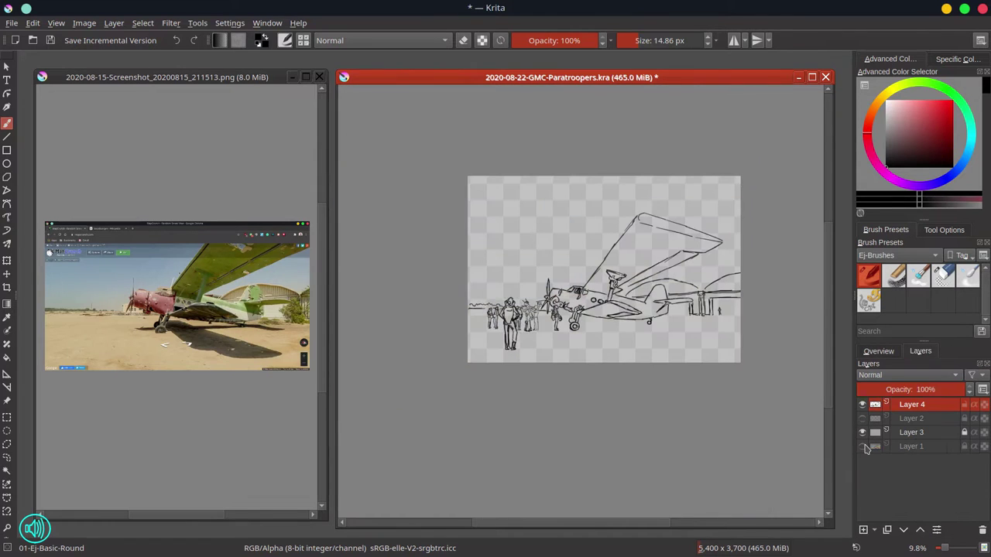
pyautogui.click(863, 447)
pyautogui.click(51, 40)
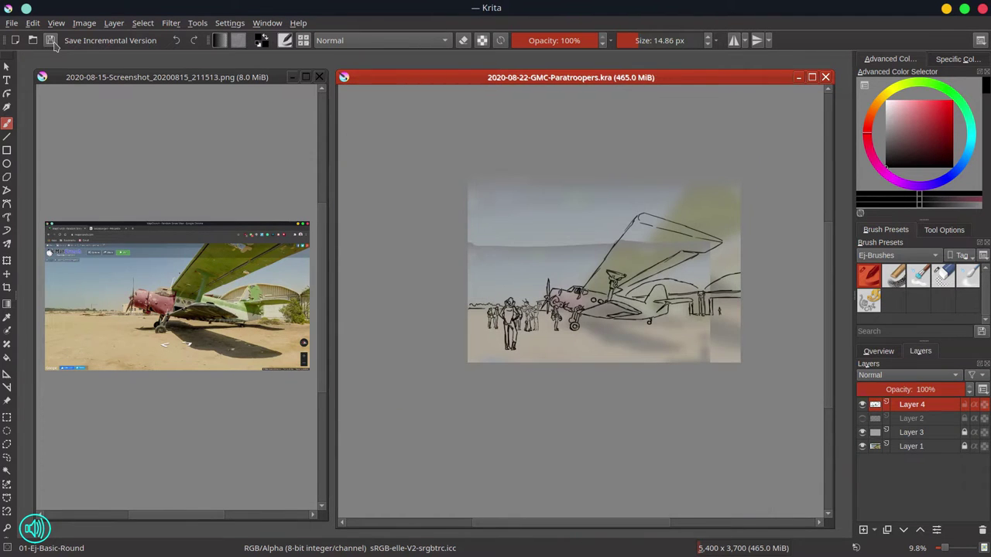
# - Delete the rough sketch Layer 2 and the fading Layer 3
pyautogui.click(950, 419)
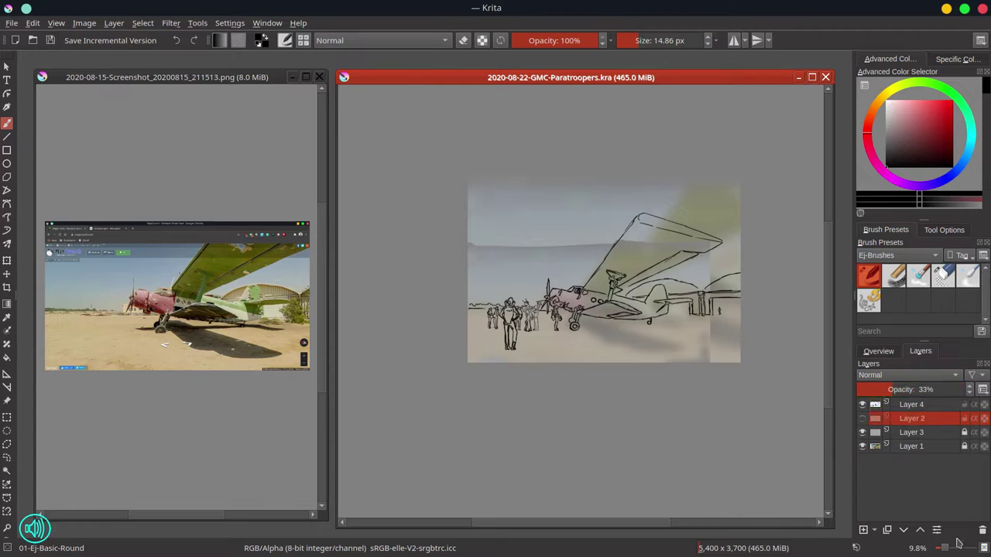
pyautogui.click(982, 531)
pyautogui.click(984, 531)
# - Darken the line art by duplicating Layer 4 several times and merging the duplicates with the original
pyautogui.rightClick(919, 405)
pyautogui.click(919, 195)
pyautogui.rightClick(919, 409)
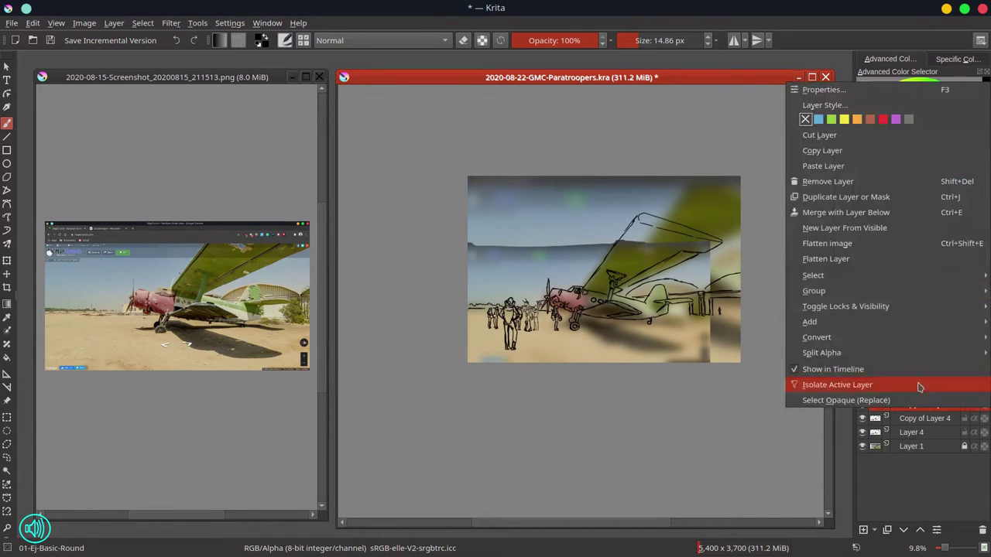
pyautogui.click(920, 197)
pyautogui.keyDown('shift'); pyautogui.click(934, 447); pyautogui.keyUp('shift')
pyautogui.rightClick(935, 448)
pyautogui.click(928, 347)
# - Rename the merged line-art layer as sketch
pyautogui.doubleClick(911, 405)
pyautogui.write('sketch')
pyautogui.press('Return')
# - Duplicate the sketch layer as a backup, and lock and hide the duplicate
pyautogui.rightClick(935, 405)
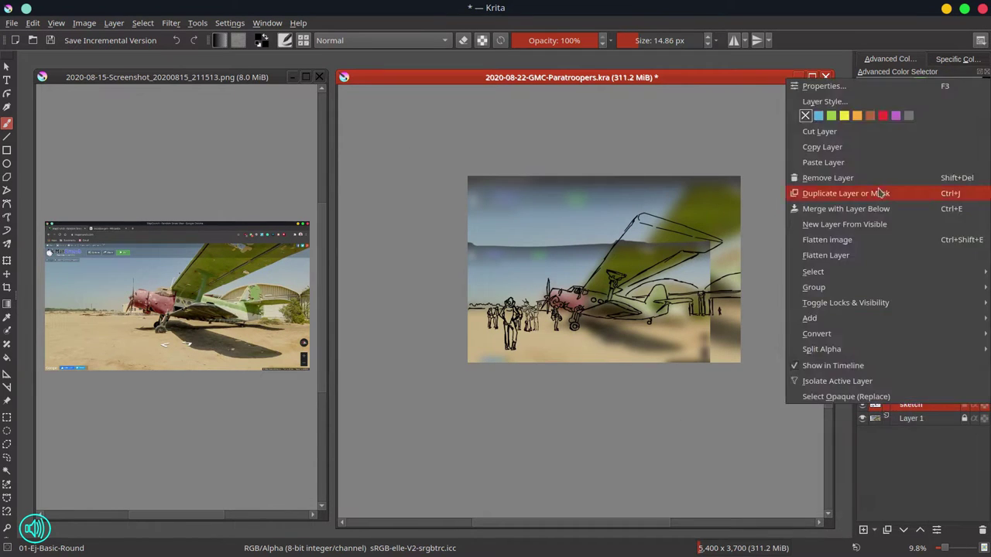
pyautogui.click(881, 191)
pyautogui.click(964, 405)
pyautogui.click(863, 405)
# - Add a new paint layer directly above Layer 1 and save the painting
pyautogui.click(912, 433)
pyautogui.click(864, 530)
pyautogui.hotkey('ctrl', 's')
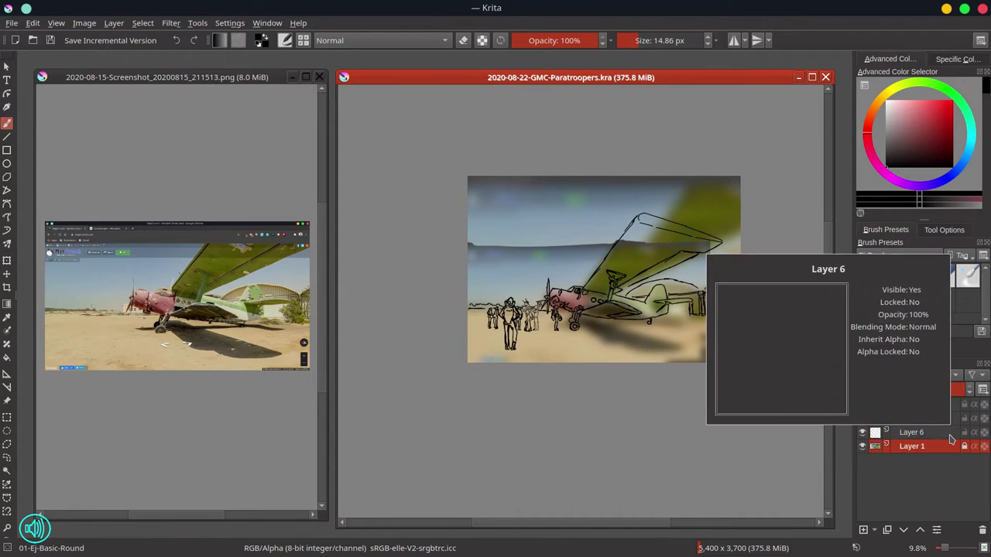
# - Show the Gamut Masks docker and choose the mask made of separate narrow wedges
pyautogui.click(143, 22)
pyautogui.moveTo(316, 125)
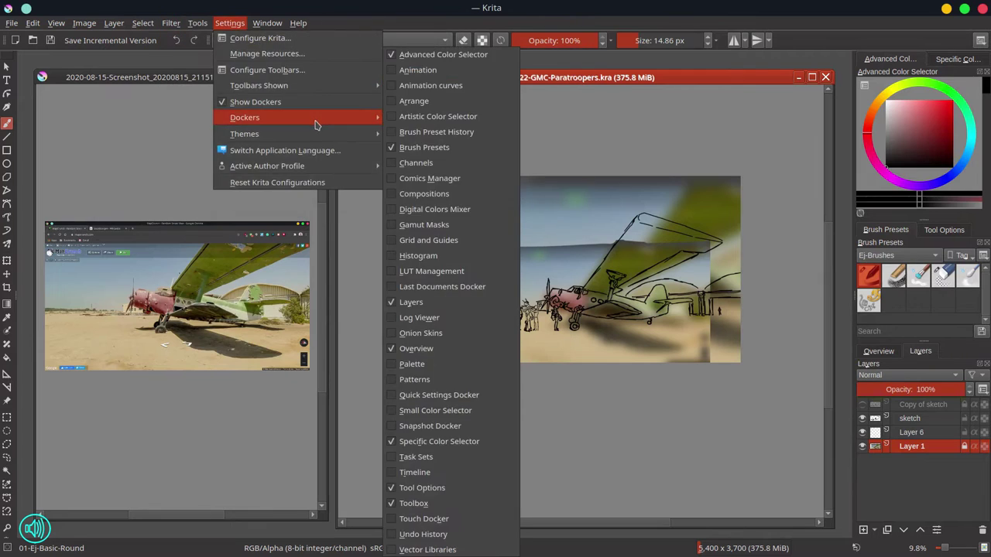
pyautogui.click(424, 224)
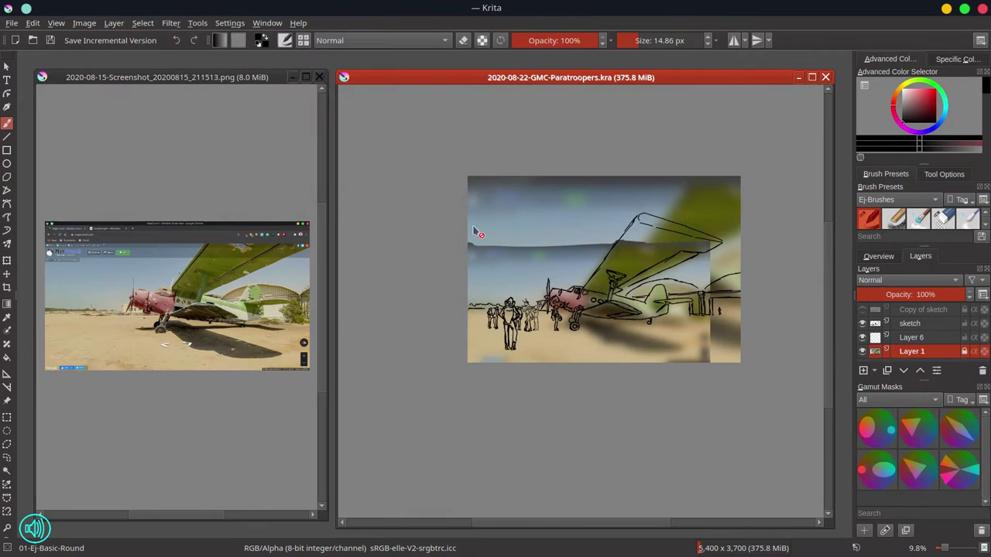
pyautogui.click(958, 478)
# - Show the Artistic Color Selector docker and rotate its gamut mask to 29°
pyautogui.click(171, 23)
pyautogui.moveTo(300, 122)
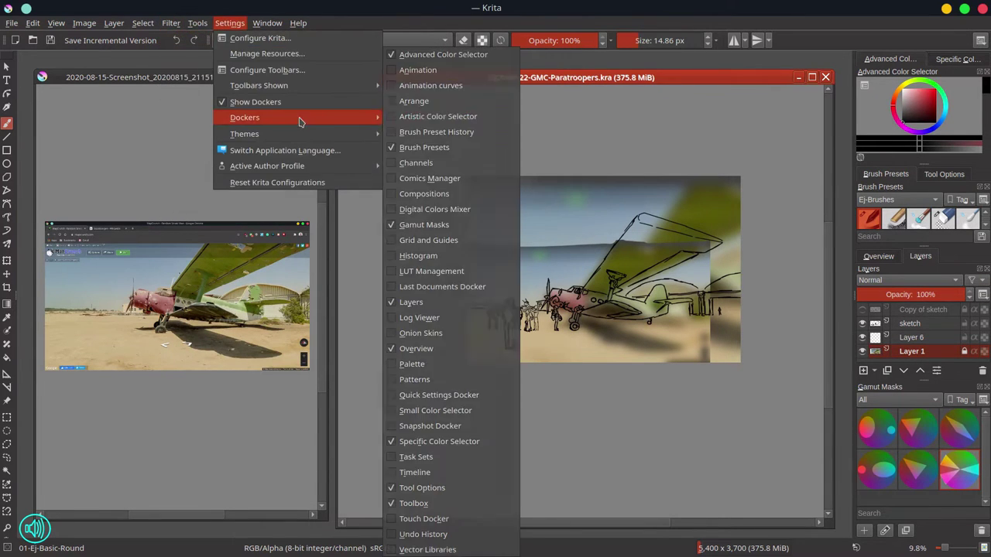
pyautogui.click(438, 116)
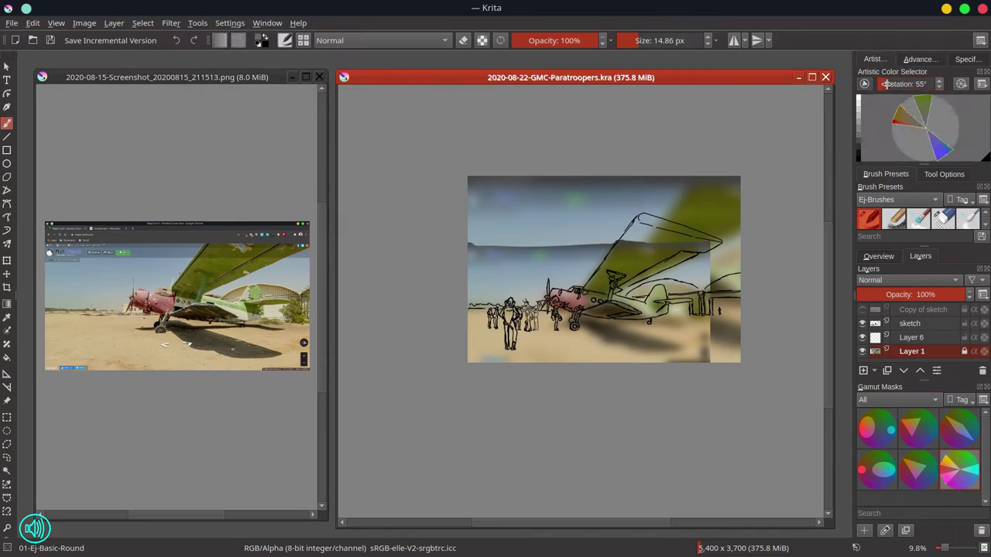
pyautogui.moveTo(885, 84); pyautogui.dragTo(880, 84)
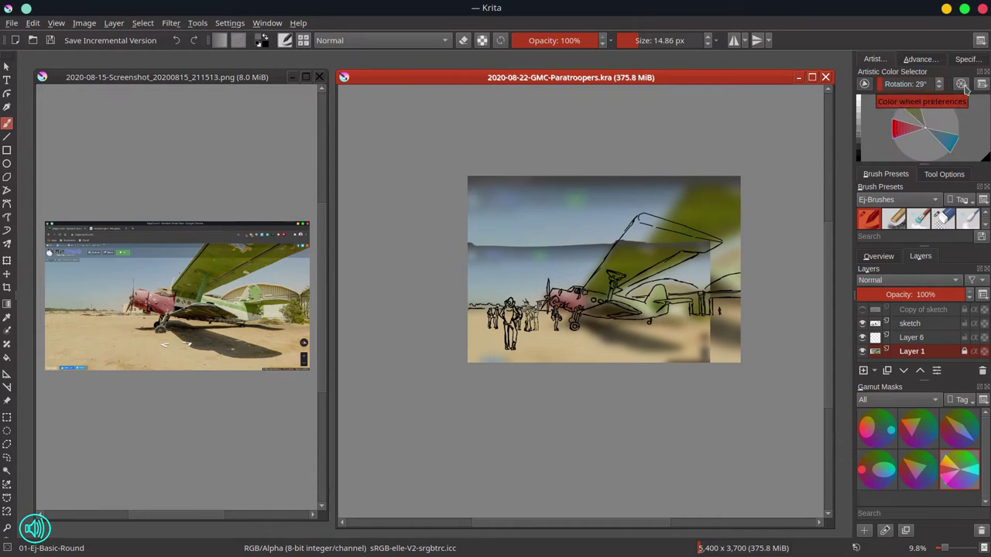
# - Adjust the color wheel preferences and enlarge the Artistic Color Selector so its wheel is easy to pick from
pyautogui.click(965, 87)
pyautogui.click(889, 122)
pyautogui.click(929, 141)
pyautogui.click(965, 88)
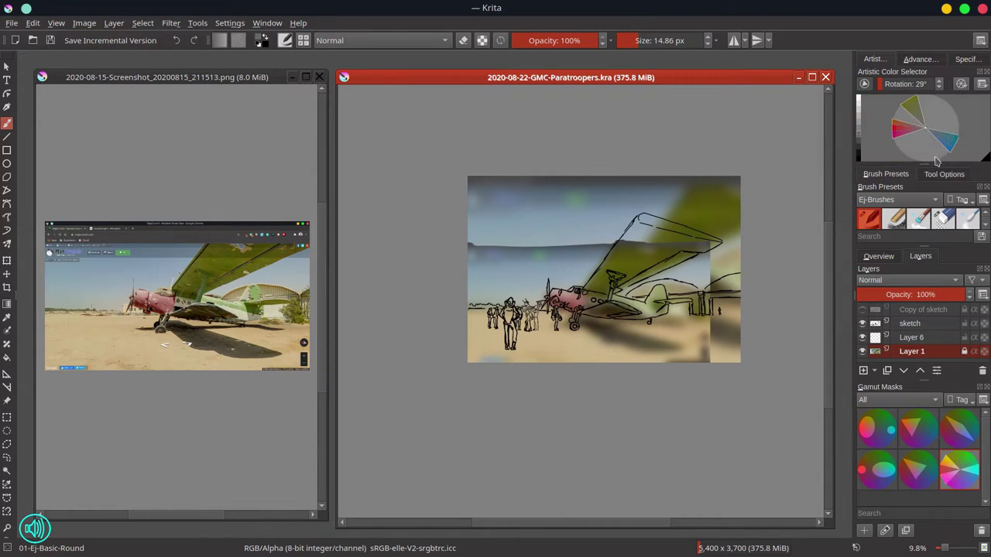
pyautogui.moveTo(936, 162); pyautogui.dragTo(935, 178)
pyautogui.click(961, 87)
pyautogui.moveTo(931, 141); pyautogui.dragTo(961, 144)
pyautogui.moveTo(910, 122); pyautogui.dragTo(959, 122)
pyautogui.click(896, 104)
pyautogui.click(961, 87)
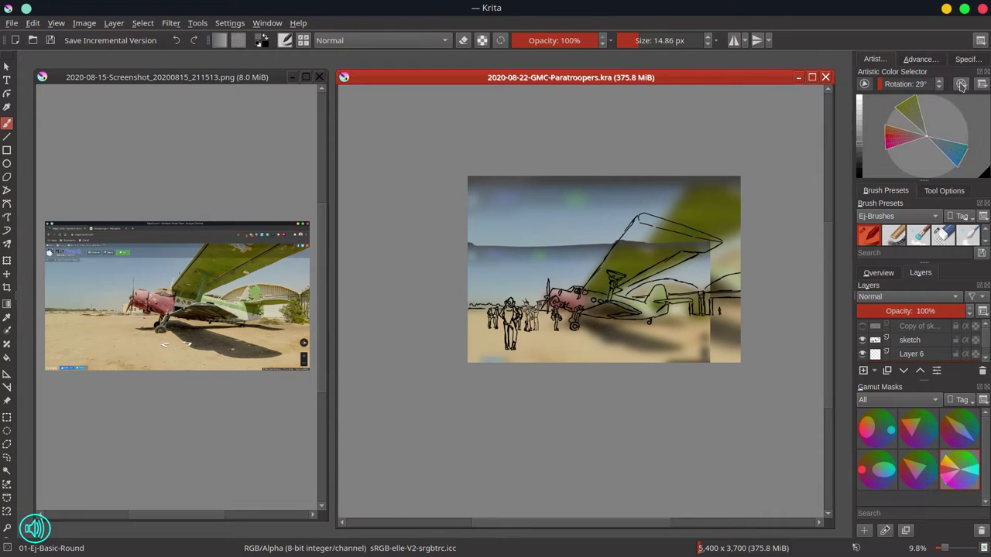
pyautogui.moveTo(927, 182); pyautogui.dragTo(927, 243)
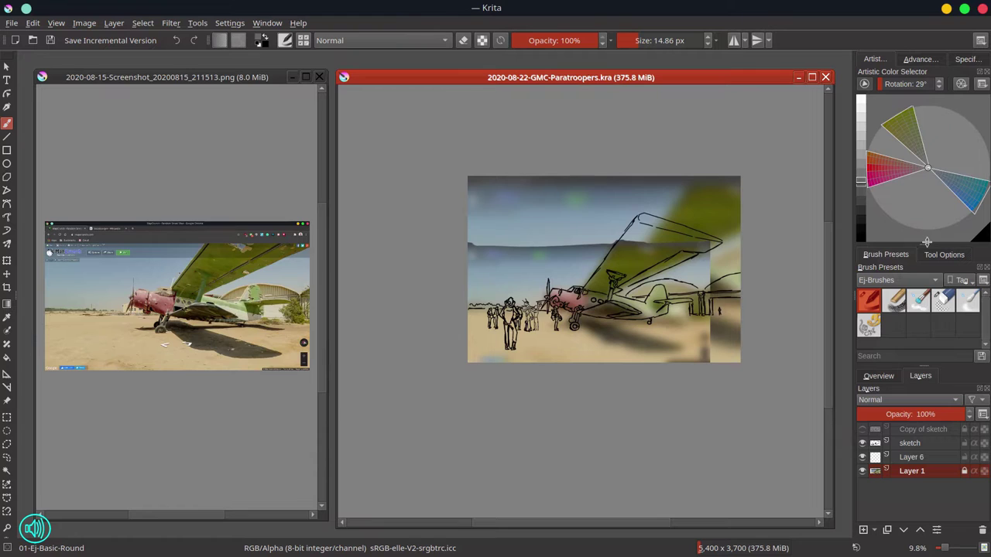
# - Make Layer 6 active with the 06-Ej-Shapes-Mecha brush and try a red patch on the airplane's nose
pyautogui.click(869, 326)
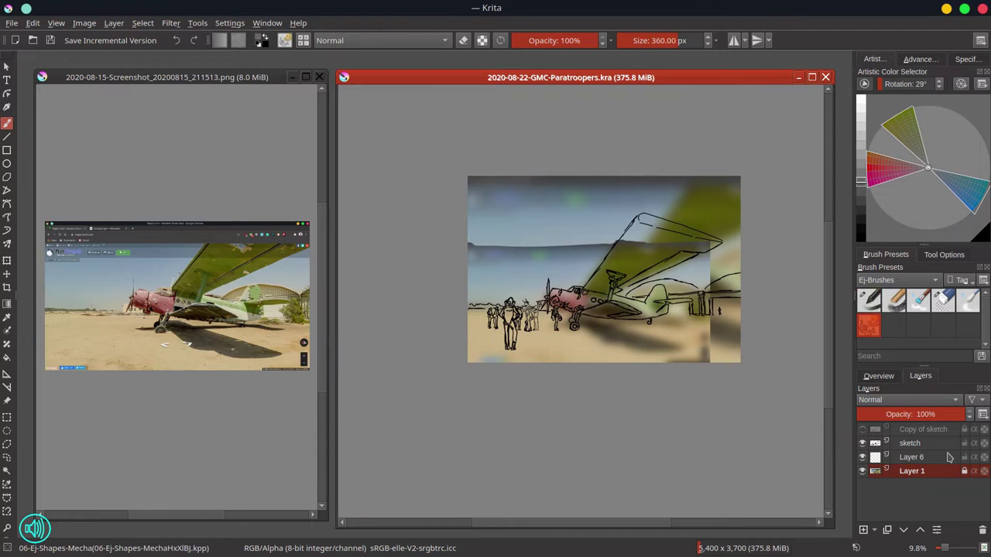
pyautogui.click(951, 459)
pyautogui.click(916, 170)
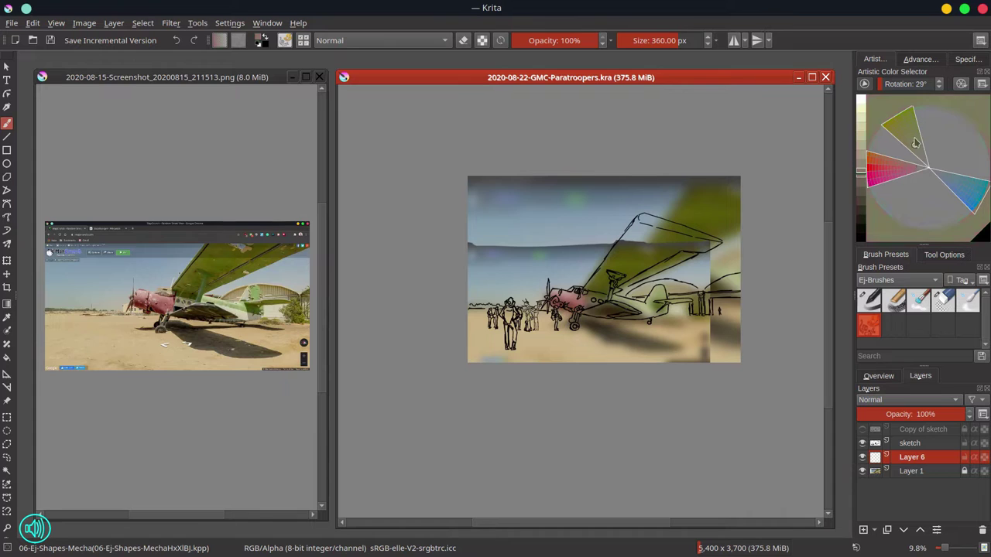
pyautogui.click(890, 171)
pyautogui.moveTo(571, 293); pyautogui.dragTo(588, 305)
pyautogui.click(880, 162)
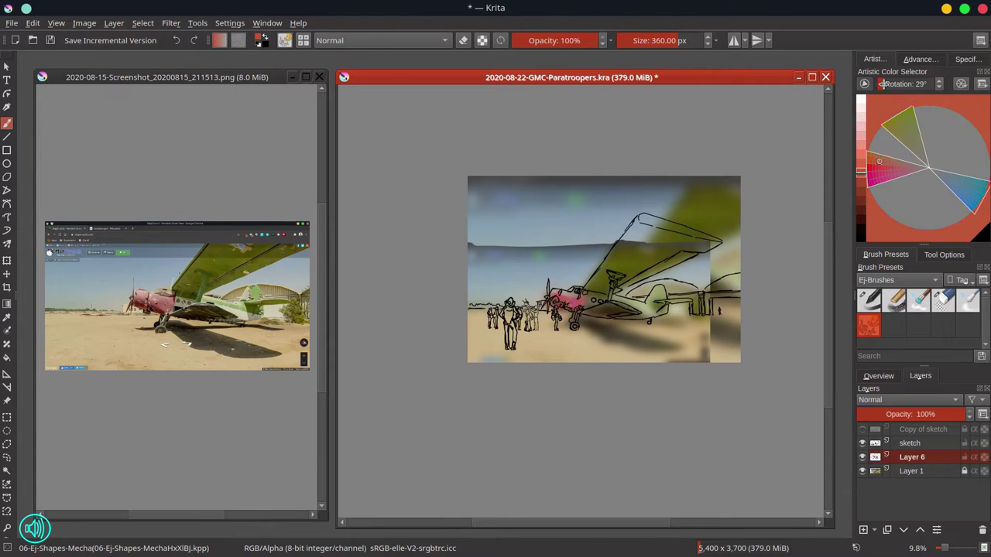
# - Rotate the gamut mask to 49° and choose a very pale blue for the 06-Ej-Shapes-Mecha brush
pyautogui.moveTo(883, 83); pyautogui.dragTo(885, 84)
pyautogui.click(943, 300)
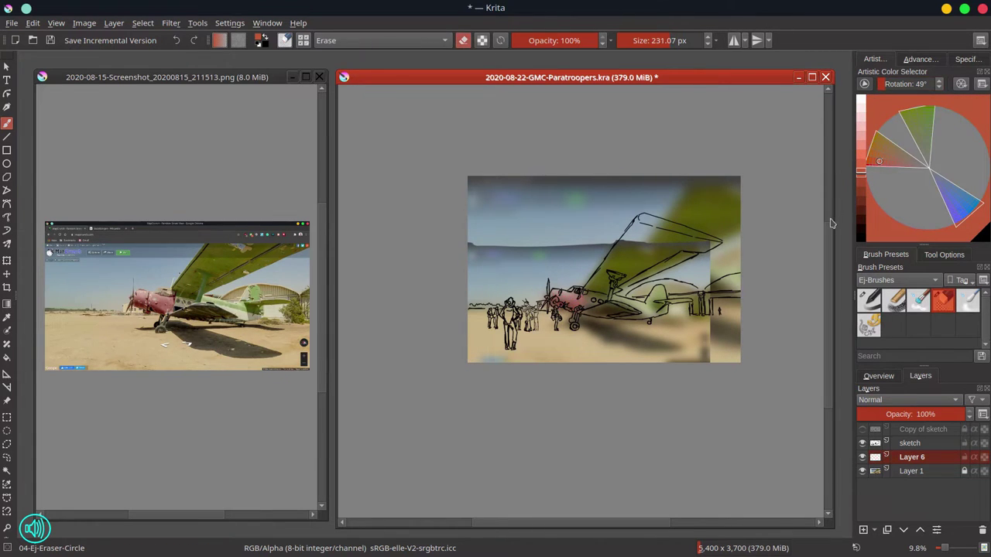
pyautogui.click(869, 325)
pyautogui.click(936, 178)
pyautogui.click(863, 119)
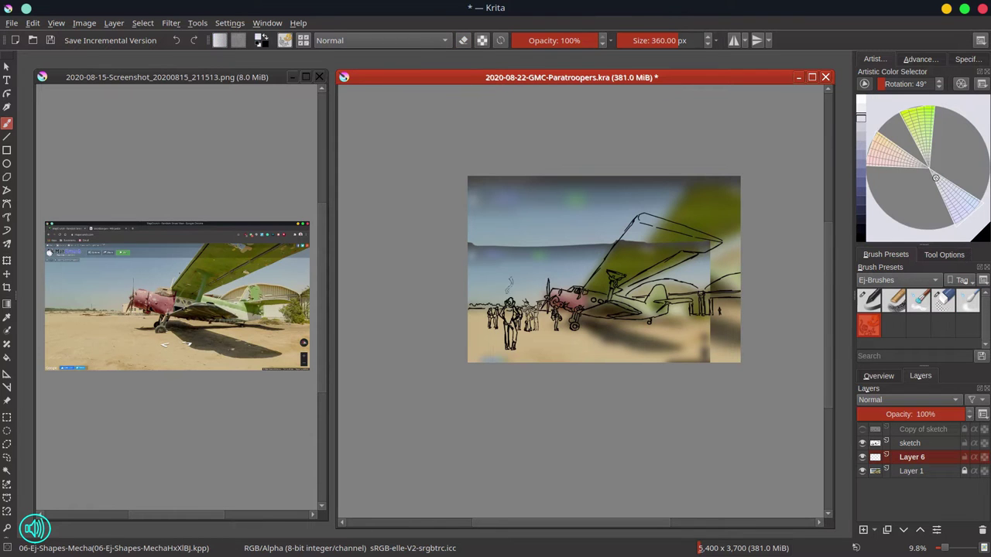
# - Paint a textured band of near-white clouds above the horizon, extending behind the airplane and over the hangars
pyautogui.moveTo(480, 292)
pyautogui.mouseDown()
pyautogui.moveTo(539, 289)
pyautogui.moveTo(500, 295)
pyautogui.mouseUp()
pyautogui.click(84, 24)
pyautogui.click(93, 38)
pyautogui.click(606, 385)
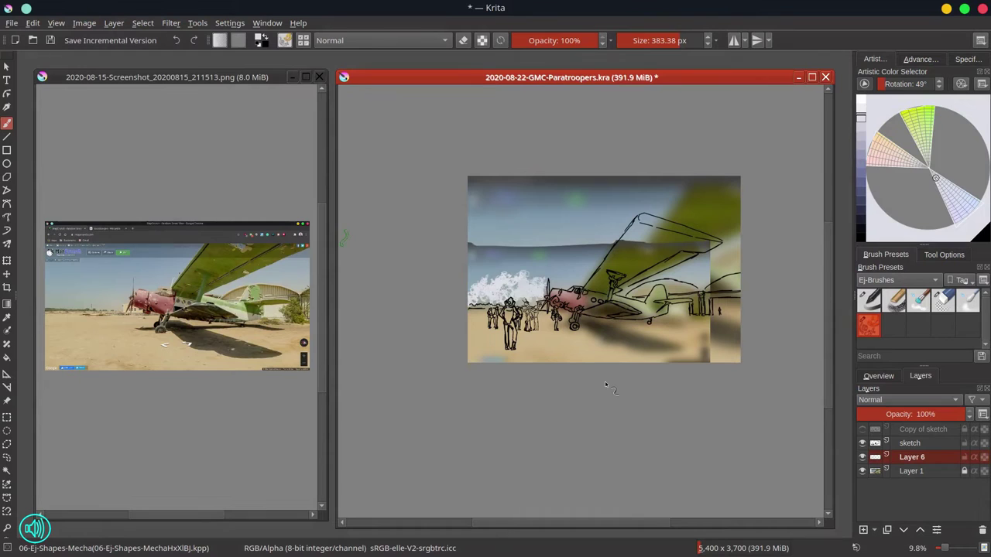
pyautogui.moveTo(567, 282); pyautogui.dragTo(476, 277)
pyautogui.moveTo(627, 291)
pyautogui.mouseDown()
pyautogui.moveTo(671, 274)
pyautogui.moveTo(699, 277)
pyautogui.moveTo(669, 272)
pyautogui.mouseUp()
# - Fill the upper and middle sky with textured blue strokes, enlarging the brush to about 662 px and lightening the blue lower down
pyautogui.click(862, 136)
pyautogui.press('k')
pyautogui.press(']')
pyautogui.press(']')
pyautogui.press(']')
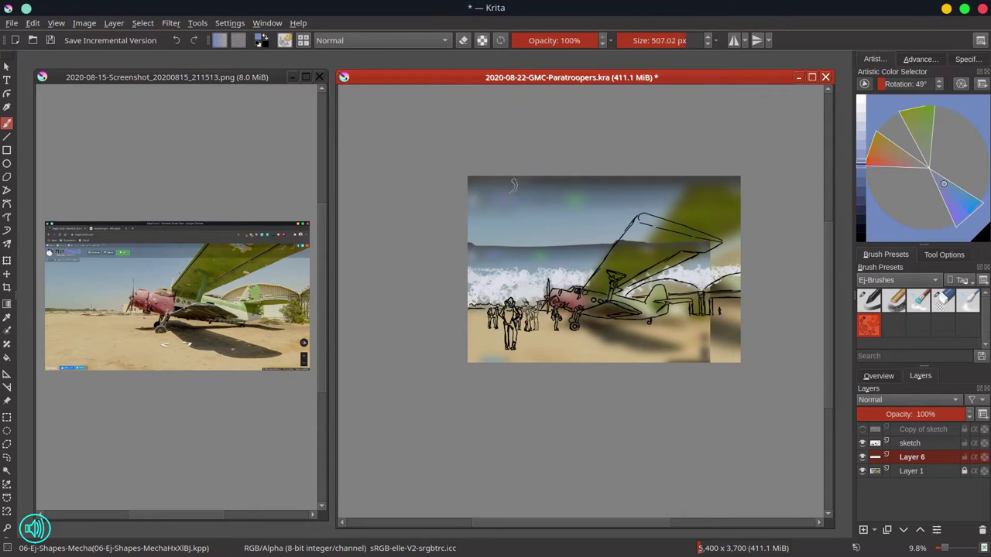
pyautogui.moveTo(482, 185)
pyautogui.mouseDown()
pyautogui.moveTo(716, 194)
pyautogui.moveTo(534, 183)
pyautogui.mouseUp()
pyautogui.moveTo(732, 203); pyautogui.dragTo(692, 203)
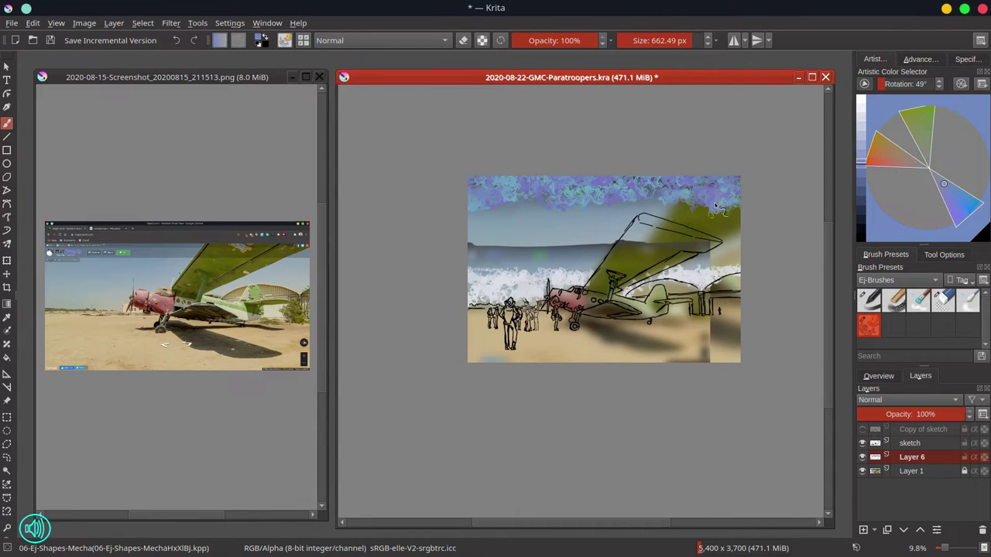
pyautogui.moveTo(546, 203)
pyautogui.mouseDown()
pyautogui.moveTo(497, 208)
pyautogui.moveTo(509, 230)
pyautogui.moveTo(737, 229)
pyautogui.mouseUp()
pyautogui.press('l')
pyautogui.press('l')
# - Choose a pale pinkish tan and paint textured sand across the foreground and around the airplane's shadow
pyautogui.click(894, 154)
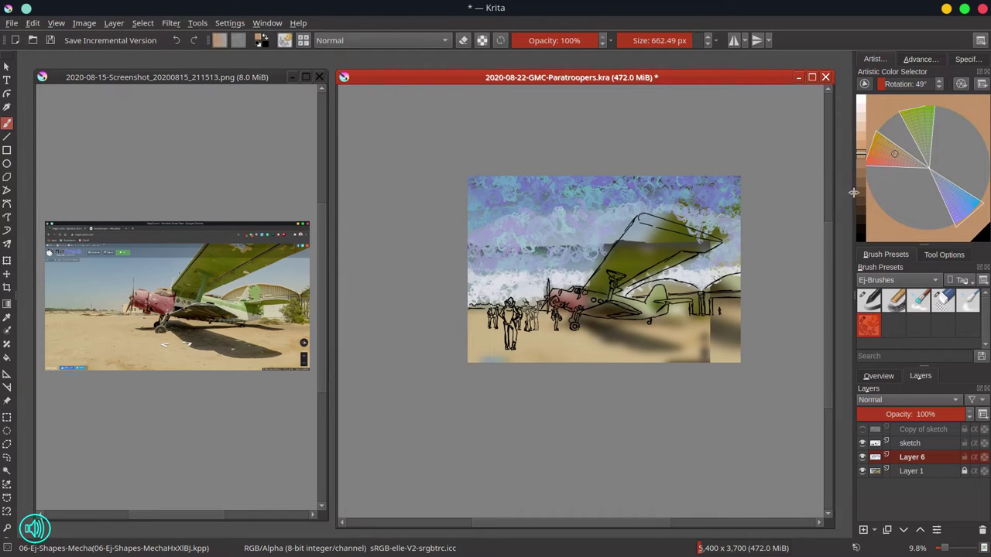
pyautogui.click(910, 161)
pyautogui.click(861, 136)
pyautogui.moveTo(499, 345); pyautogui.dragTo(485, 331)
pyautogui.moveTo(551, 333); pyautogui.dragTo(567, 345)
pyautogui.moveTo(687, 356); pyautogui.dragTo(724, 337)
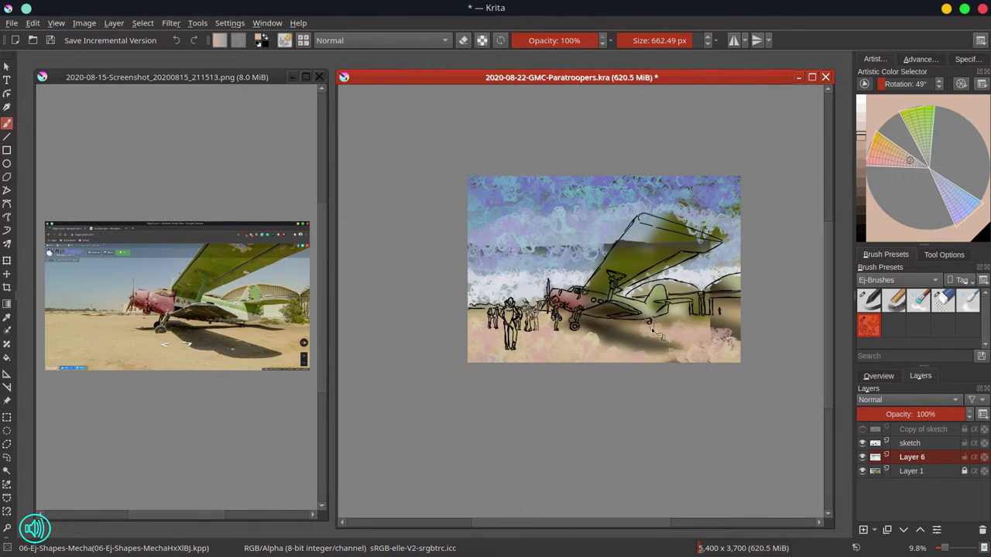
pyautogui.moveTo(652, 331)
pyautogui.mouseDown()
pyautogui.moveTo(726, 337)
pyautogui.moveTo(706, 344)
pyautogui.mouseUp()
# - Paint dark green vegetation along the horizon behind the figures with a smaller brush
pyautogui.click(927, 144)
pyautogui.click(861, 199)
pyautogui.moveTo(813, 198); pyautogui.dragTo(755, 199)
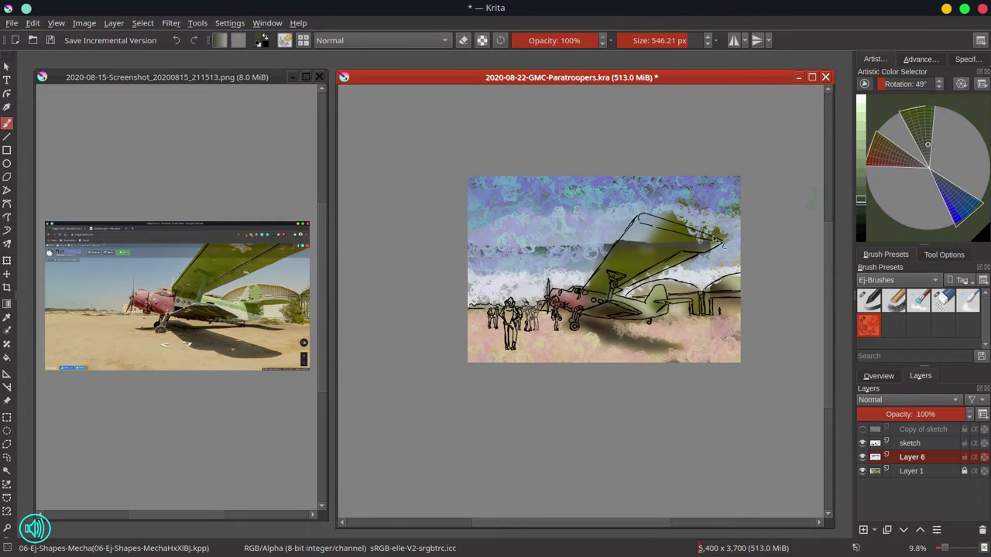
pyautogui.moveTo(488, 315); pyautogui.dragTo(418, 315)
pyautogui.moveTo(481, 306); pyautogui.dragTo(441, 305)
pyautogui.moveTo(472, 309); pyautogui.dragTo(498, 313)
# - Paint the airplane's ground shadow in dark blue beneath the fuselage and wing
pyautogui.click(947, 204)
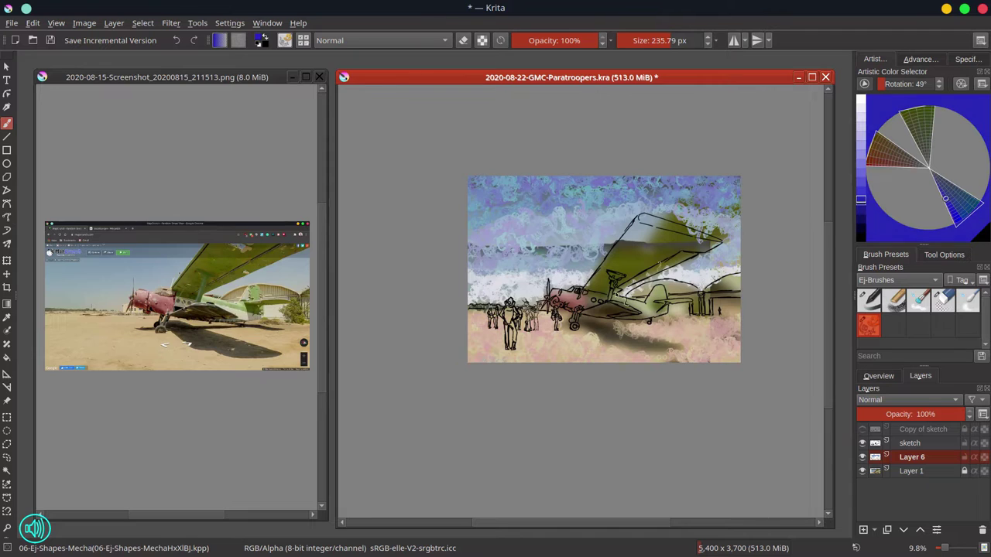
pyautogui.moveTo(575, 333); pyautogui.dragTo(595, 333)
pyautogui.moveTo(585, 326); pyautogui.dragTo(682, 346)
pyautogui.press('k')
pyautogui.moveTo(582, 325)
pyautogui.mouseDown()
pyautogui.moveTo(622, 336)
pyautogui.moveTo(614, 328)
pyautogui.mouseUp()
pyautogui.moveTo(613, 327); pyautogui.dragTo(681, 327)
pyautogui.moveTo(583, 324); pyautogui.dragTo(691, 353)
# - Paint dark blue cast shadows on the ground at the feet of the foreground and background figures
pyautogui.moveTo(509, 350); pyautogui.dragTo(562, 347)
pyautogui.keyDown('shift'); pyautogui.moveTo(499, 333); pyautogui.dragTo(492, 333); pyautogui.keyUp('shift')
pyautogui.moveTo(488, 331); pyautogui.dragTo(511, 330)
pyautogui.moveTo(528, 331); pyautogui.dragTo(550, 331)
pyautogui.moveTo(556, 329); pyautogui.dragTo(573, 330)
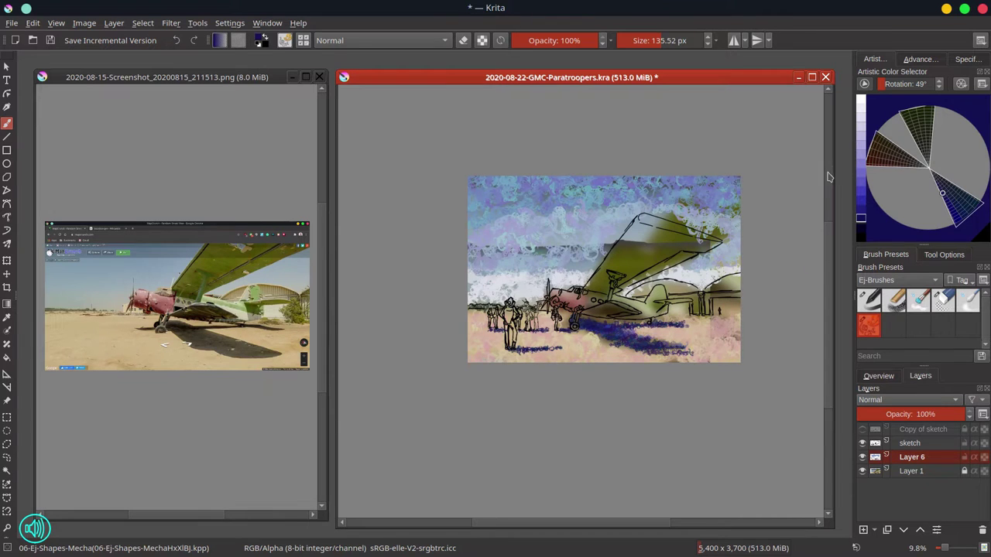
# - Choose a pale beige and touch up the ground between the airplane's wheel and tail
pyautogui.moveTo(862, 169); pyautogui.dragTo(862, 137)
pyautogui.click(916, 162)
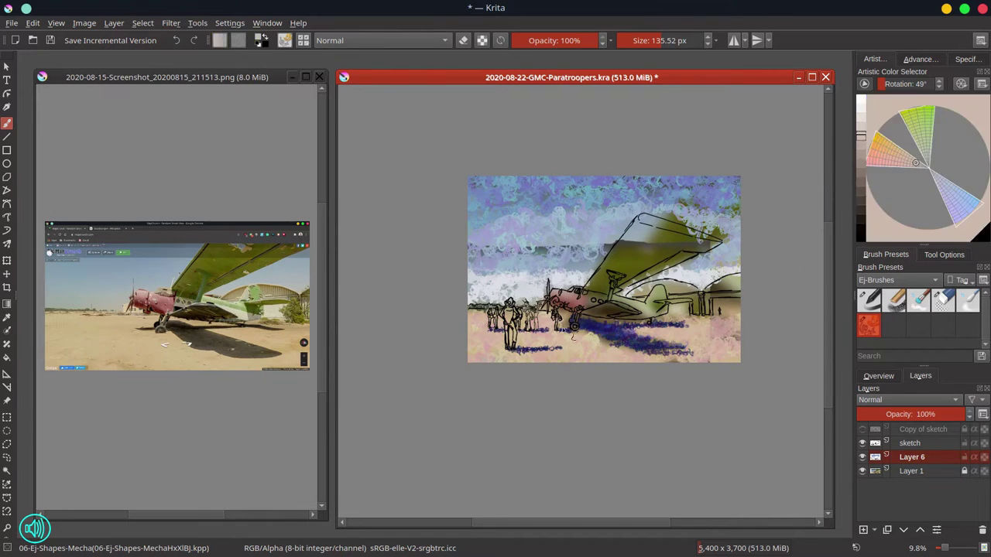
pyautogui.moveTo(562, 331)
pyautogui.mouseDown()
pyautogui.moveTo(573, 322)
pyautogui.moveTo(690, 318)
pyautogui.mouseUp()
# - Choose a dark olive green and paint along the arched roofs of both hangars with a brush of about 160 px
pyautogui.click(921, 139)
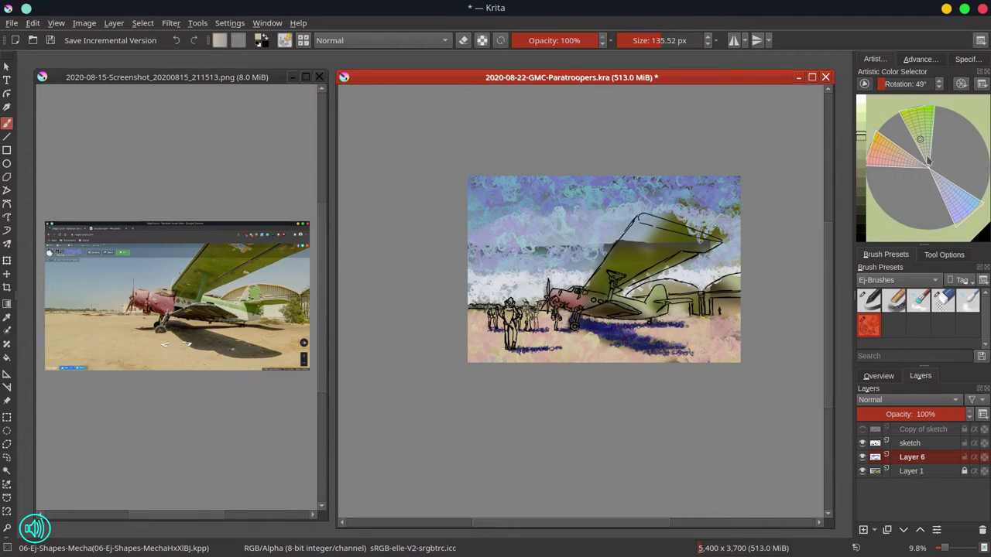
pyautogui.click(862, 156)
pyautogui.click(862, 186)
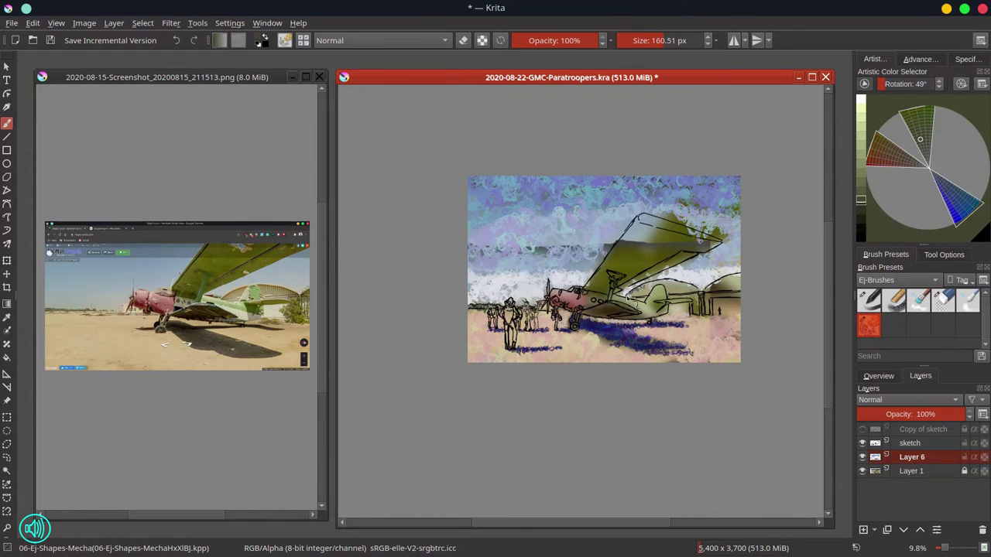
pyautogui.moveTo(631, 293); pyautogui.dragTo(696, 285)
pyautogui.moveTo(703, 289); pyautogui.dragTo(739, 279)
# - Darken the color to near black, paint the shaded openings under the hangar roofs, and reduce the brush size
pyautogui.click(861, 227)
pyautogui.moveTo(670, 308); pyautogui.dragTo(745, 306)
pyautogui.press('[')
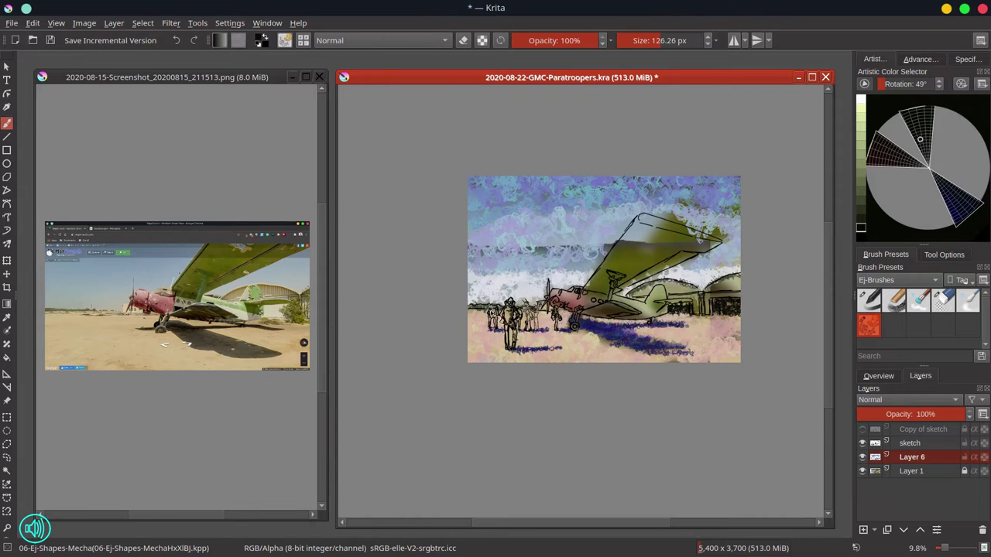
# - Choose a muted olive green and paint over the foreground and background figures
pyautogui.moveTo(531, 311); pyautogui.dragTo(544, 333)
pyautogui.moveTo(556, 307); pyautogui.dragTo(559, 330)
pyautogui.click(861, 153)
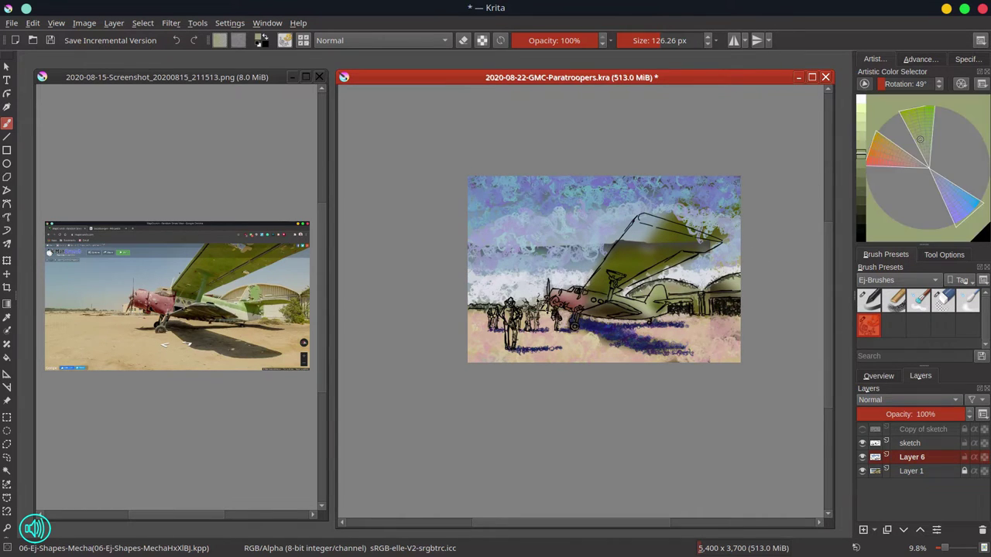
# - Choose a salmon red and paint the airplane's fuselage and tail with a brush of about 150 px
pyautogui.press(']')
pyautogui.click(892, 162)
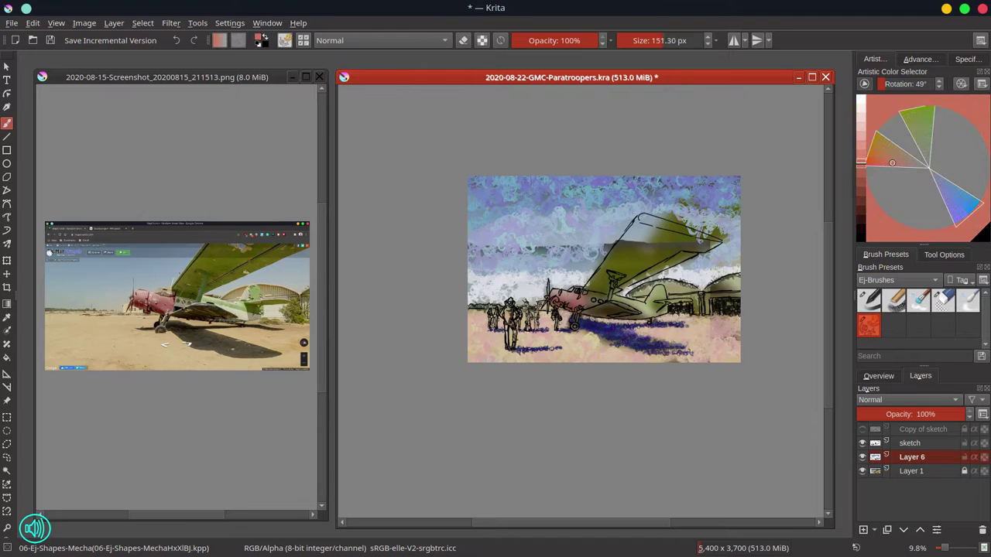
pyautogui.moveTo(573, 302)
pyautogui.mouseDown()
pyautogui.moveTo(669, 306)
pyautogui.moveTo(680, 277)
pyautogui.mouseUp()
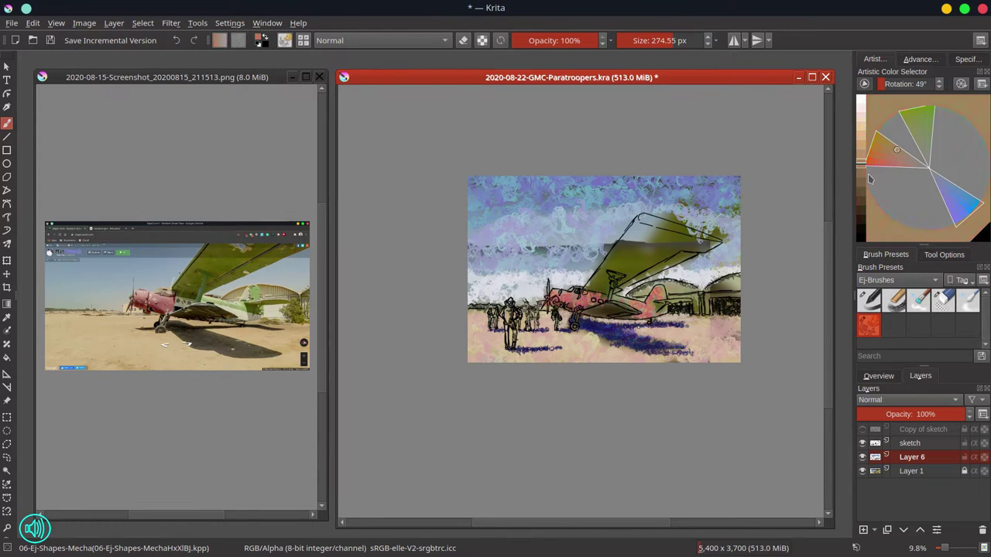
# - Choose a dark brown and paint over the airplane's wing with a large brush of about 378 px
pyautogui.click(862, 199)
pyautogui.press(']')
pyautogui.moveTo(648, 234)
pyautogui.mouseDown()
pyautogui.moveTo(635, 246)
pyautogui.moveTo(695, 235)
pyautogui.mouseUp()
pyautogui.press(']')
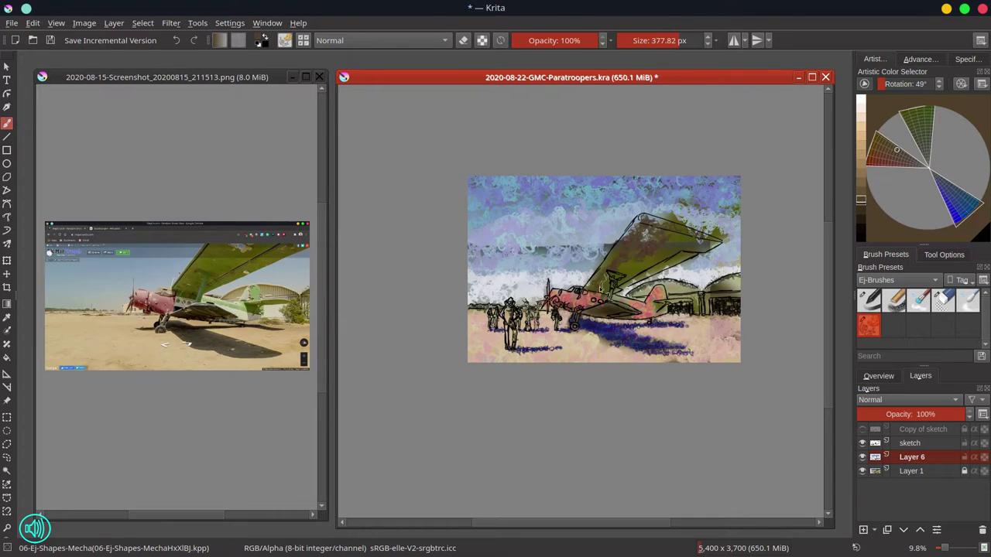
pyautogui.moveTo(604, 282); pyautogui.dragTo(655, 259)
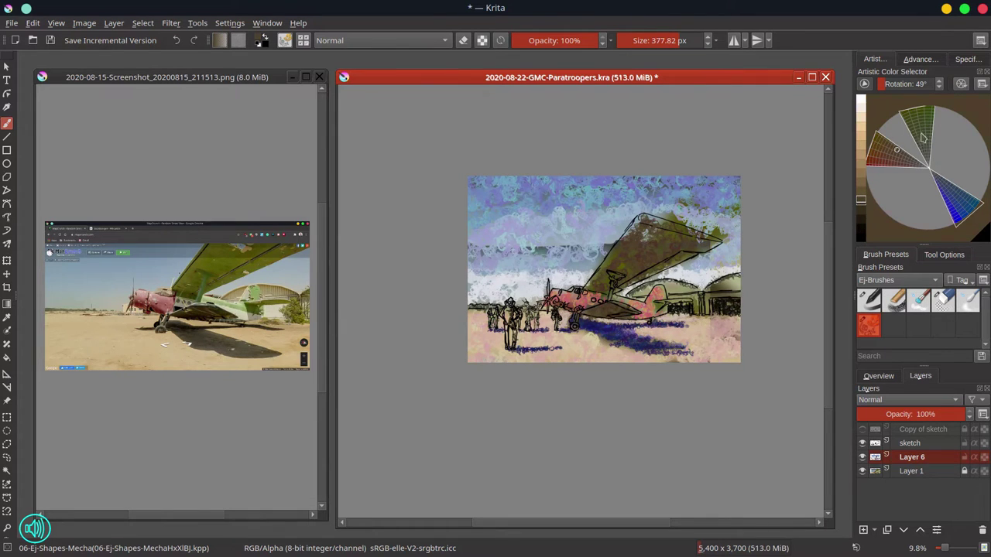
# - Choose a medium blue, reduce the brush size, and tint one of the background figures
pyautogui.click(960, 199)
pyautogui.press('[')
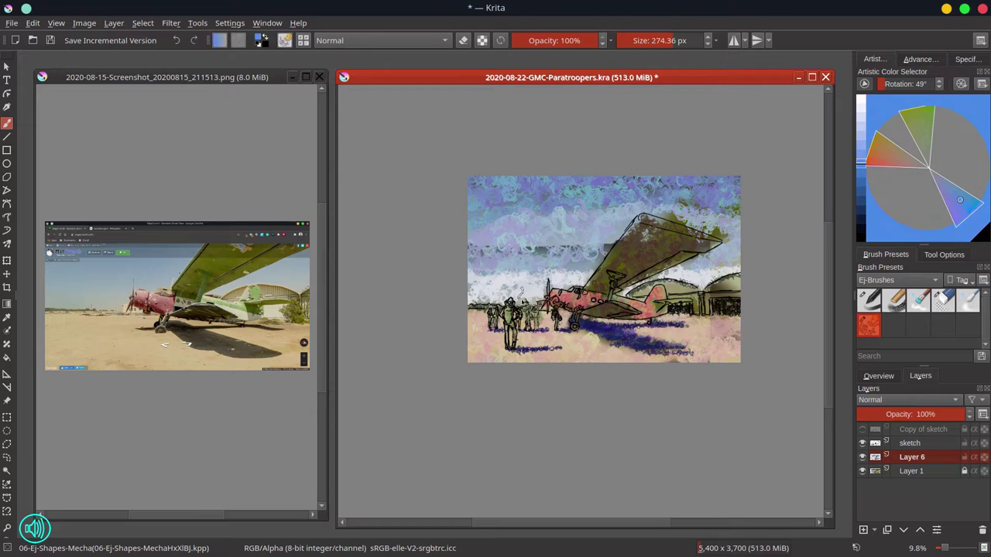
pyautogui.press('[')
pyautogui.moveTo(523, 304); pyautogui.dragTo(529, 312)
# - Darken the blue, paint shading over the wing's underside and the lower fuselage, and save the painting
pyautogui.click(861, 218)
pyautogui.moveTo(613, 278); pyautogui.dragTo(681, 249)
pyautogui.moveTo(613, 308); pyautogui.dragTo(587, 314)
pyautogui.hotkey('ctrl', 'z')
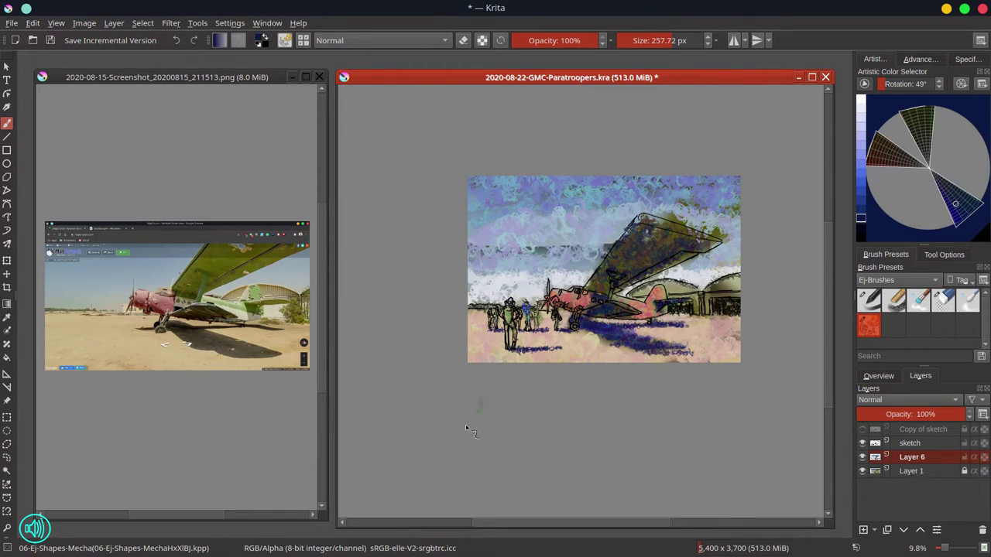
pyautogui.hotkey('ctrl', 's')
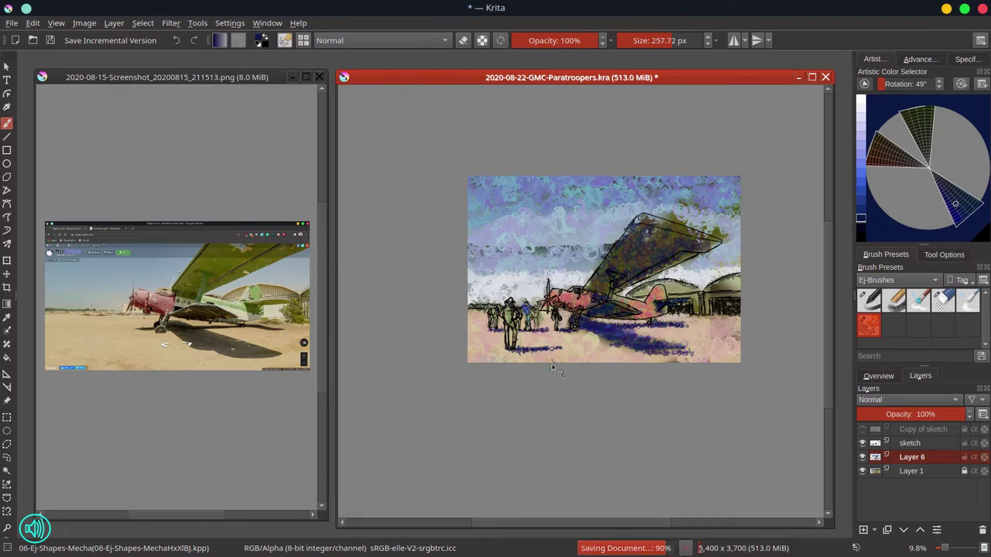
# - Unlock Layer 1, merge the sketch and paint layers with it, and save the painting
pyautogui.click(949, 442)
pyautogui.click(964, 471)
pyautogui.keyDown('shift'); pyautogui.click(949, 471); pyautogui.keyUp('shift')
pyautogui.rightClick(949, 471)
pyautogui.click(911, 376)
pyautogui.click(879, 376)
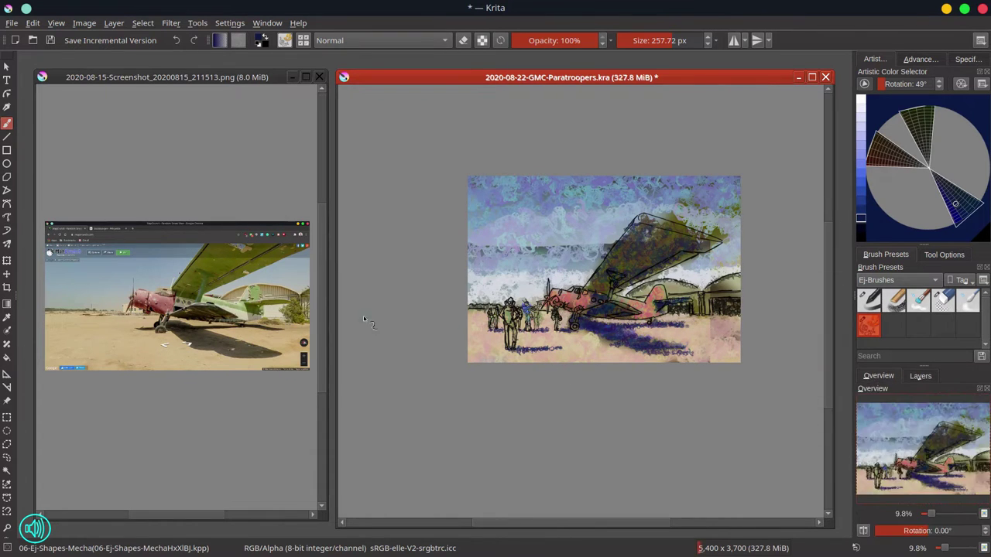
pyautogui.click(50, 43)
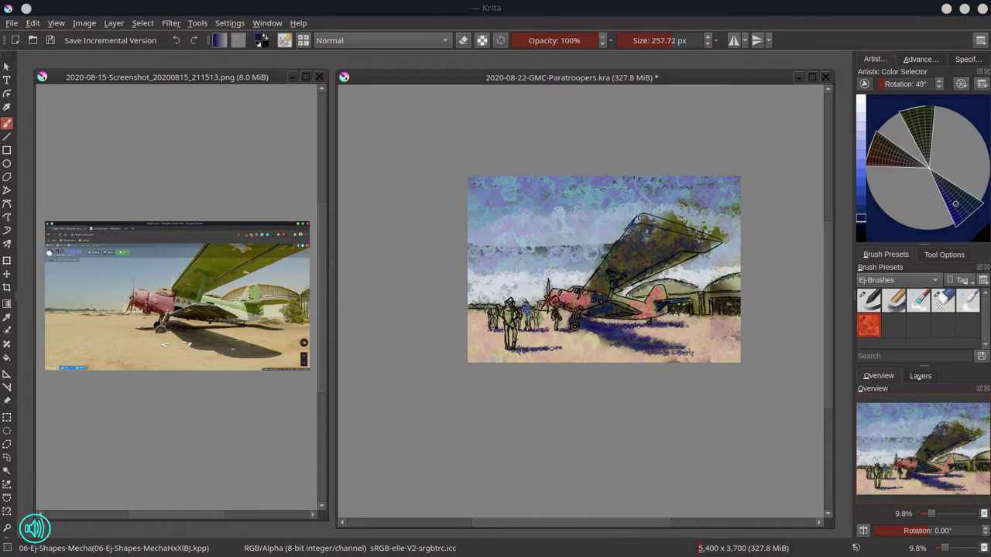
# - Switch to the Advanced Color Selector and mirror the canvas view horizontally
pyautogui.click(923, 59)
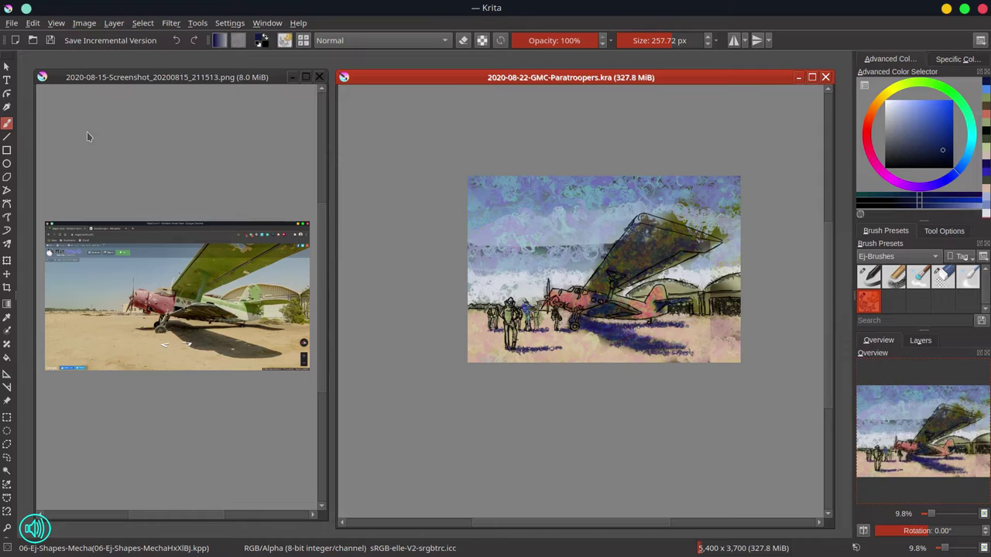
pyautogui.press('/')
pyautogui.click(864, 531)
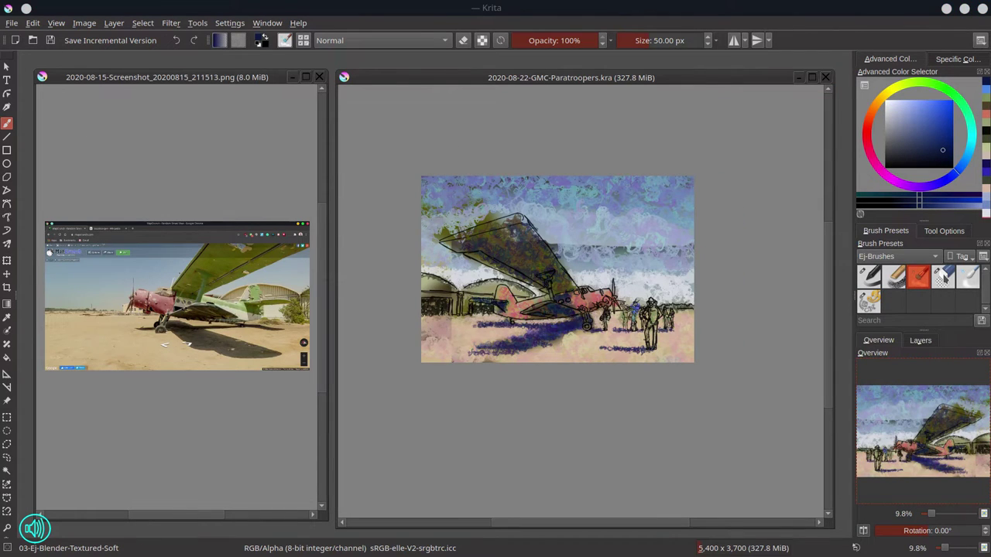
# - Blend the textured sky around the wing with the 03-Ej-Blender-Textured-Soft brush at about 353 px
pyautogui.moveTo(467, 210); pyautogui.dragTo(617, 210)
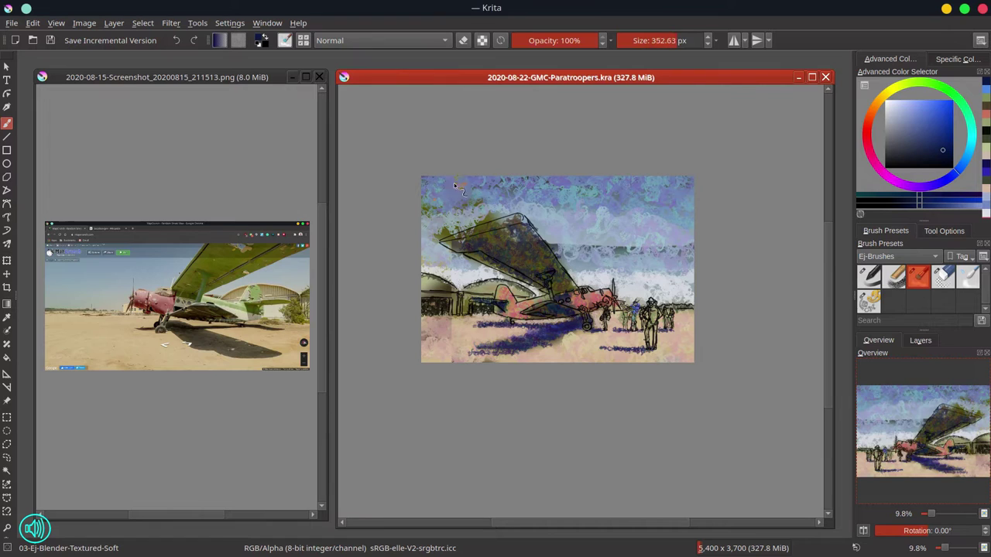
pyautogui.moveTo(454, 183)
pyautogui.mouseDown()
pyautogui.moveTo(528, 192)
pyautogui.moveTo(439, 224)
pyautogui.moveTo(469, 218)
pyautogui.moveTo(429, 202)
pyautogui.mouseUp()
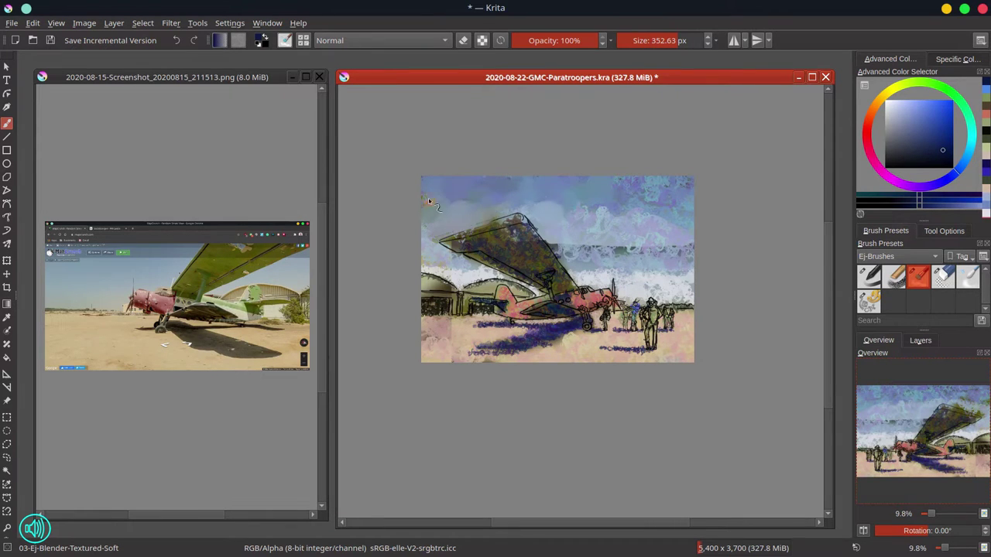
pyautogui.moveTo(696, 186)
pyautogui.mouseDown()
pyautogui.moveTo(646, 216)
pyautogui.moveTo(565, 220)
pyautogui.moveTo(637, 242)
pyautogui.moveTo(598, 257)
pyautogui.mouseUp()
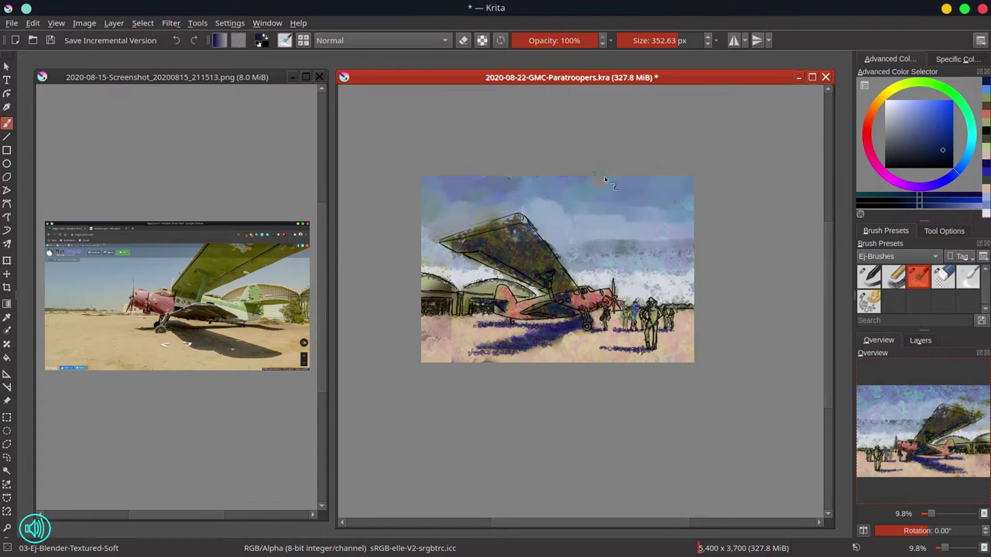
pyautogui.moveTo(491, 223); pyautogui.dragTo(427, 231)
pyautogui.moveTo(454, 274)
pyautogui.mouseDown()
pyautogui.moveTo(359, 274)
pyautogui.moveTo(499, 276)
pyautogui.mouseUp()
# - Blend the lower clouds above the horizon and around the airplane's nose with a smaller brush of about 130 to 185 px
pyautogui.press('[')
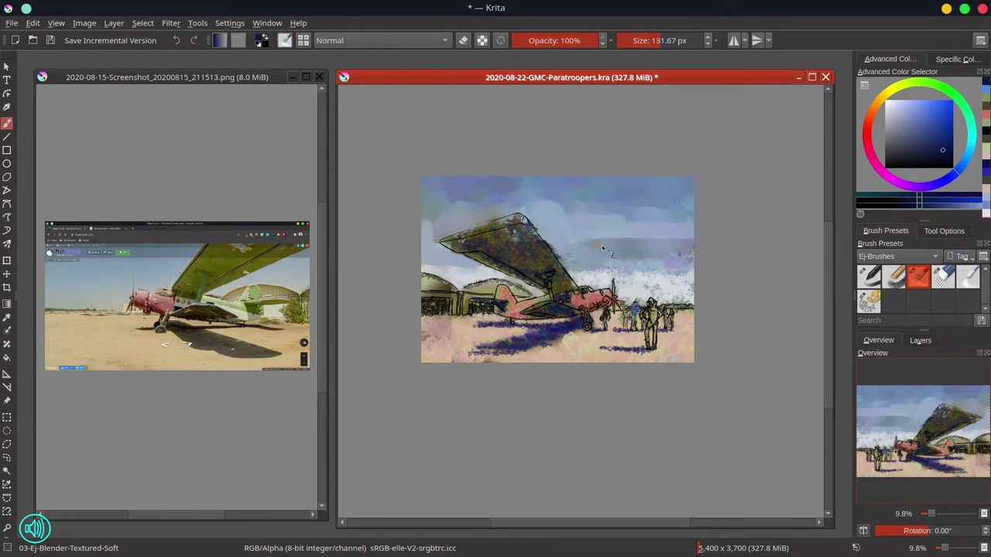
pyautogui.moveTo(635, 250); pyautogui.dragTo(653, 239)
pyautogui.moveTo(580, 267)
pyautogui.mouseDown()
pyautogui.moveTo(665, 259)
pyautogui.moveTo(615, 285)
pyautogui.moveTo(642, 288)
pyautogui.mouseUp()
pyautogui.press('[')
pyautogui.press(']')
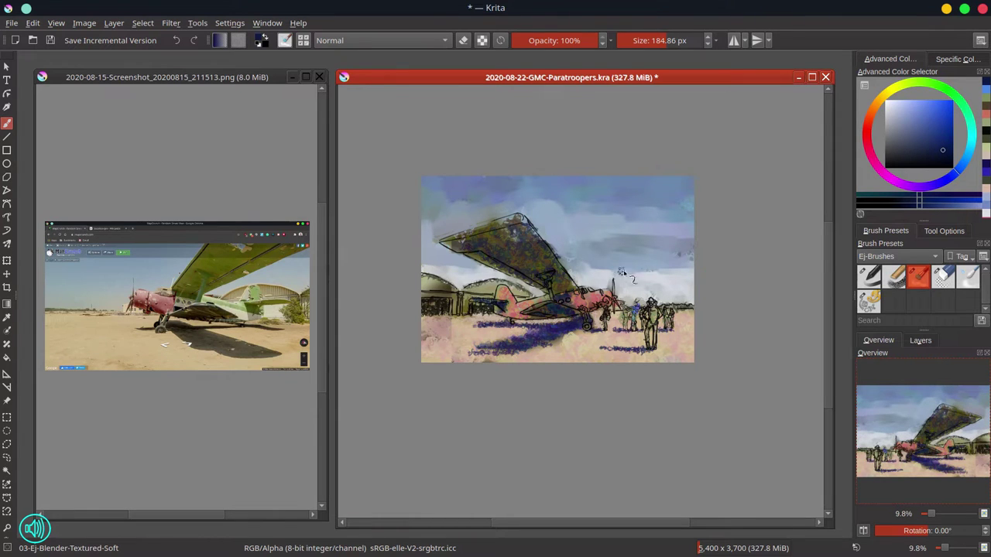
# - Smooth the sandy ground along the hangars and across the foreground with a brush of up to about 157 px
pyautogui.press('[')
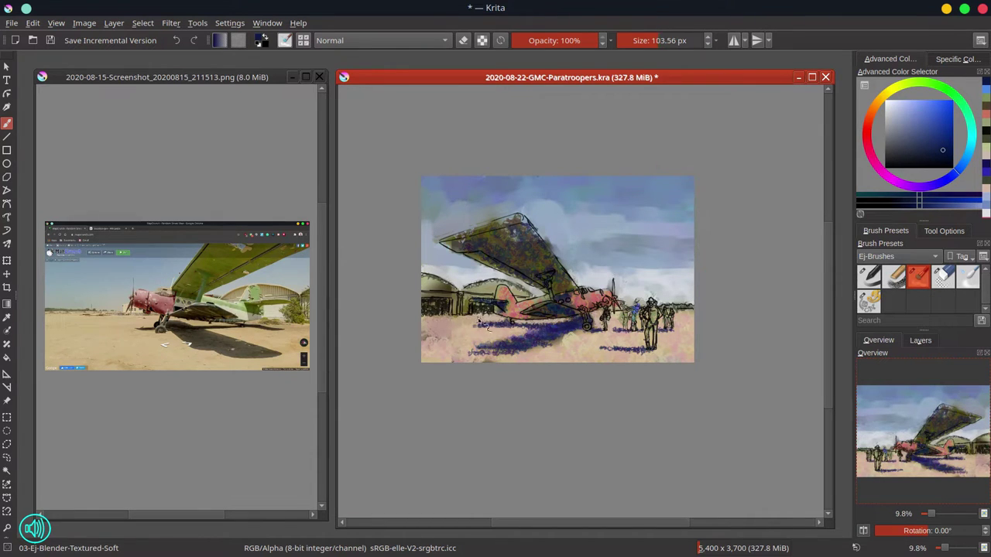
pyautogui.press(']')
pyautogui.press(']')
pyautogui.press(']')
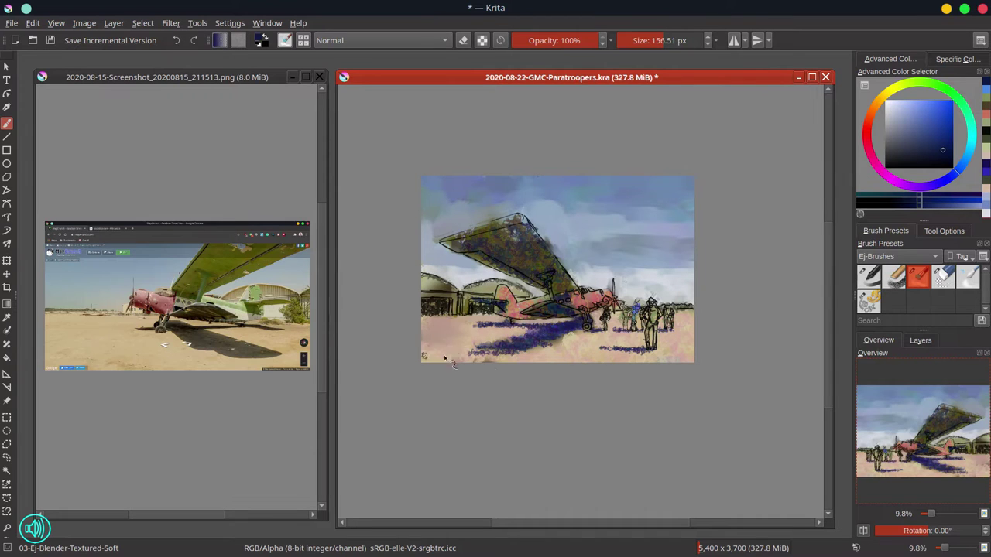
pyautogui.moveTo(445, 357)
pyautogui.mouseDown()
pyautogui.moveTo(533, 360)
pyautogui.moveTo(422, 349)
pyautogui.moveTo(617, 342)
pyautogui.moveTo(589, 363)
pyautogui.mouseUp()
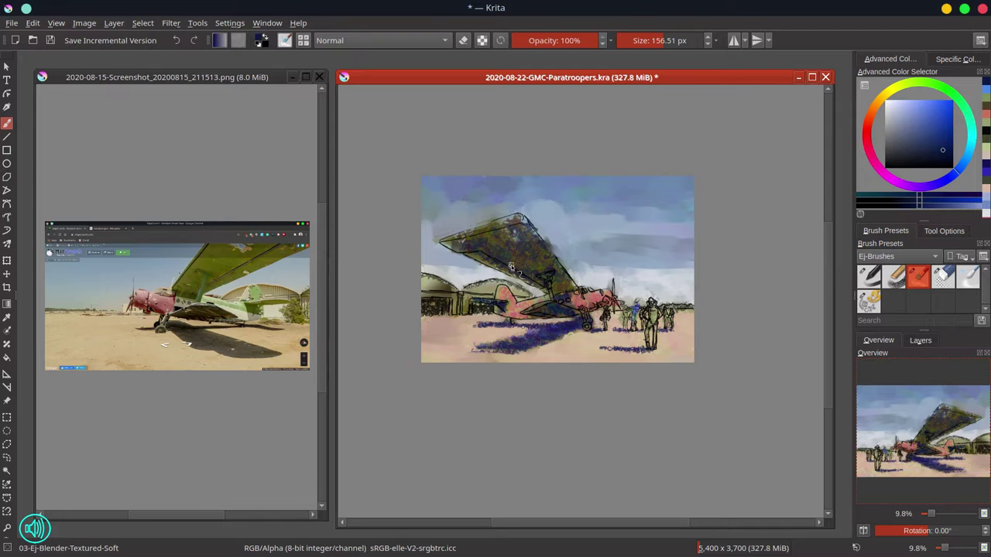
# - Blend the distant treeline and the ground around the background figures with a brush of about 76 px
pyautogui.scroll(2, 585, 325)
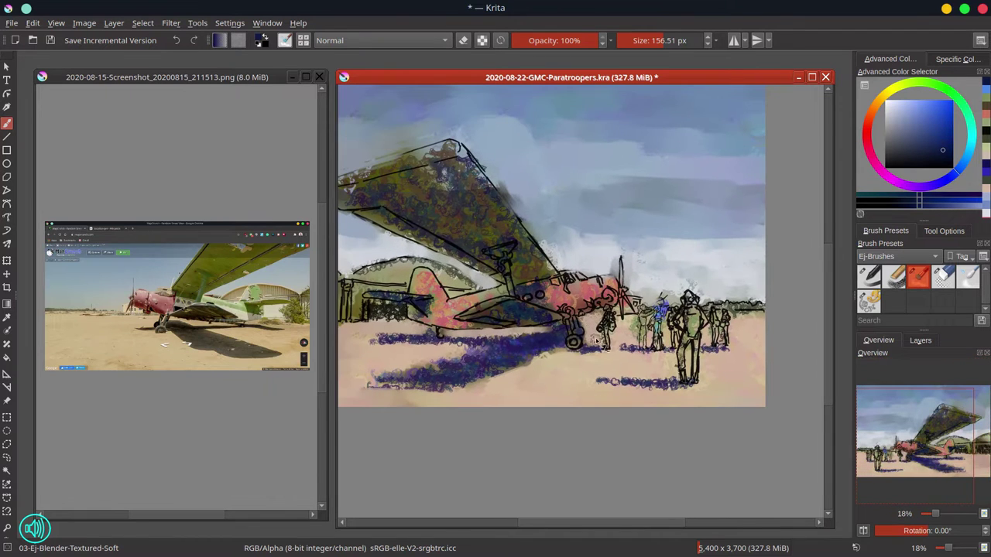
pyautogui.press('[')
pyautogui.press('[')
pyautogui.press('[')
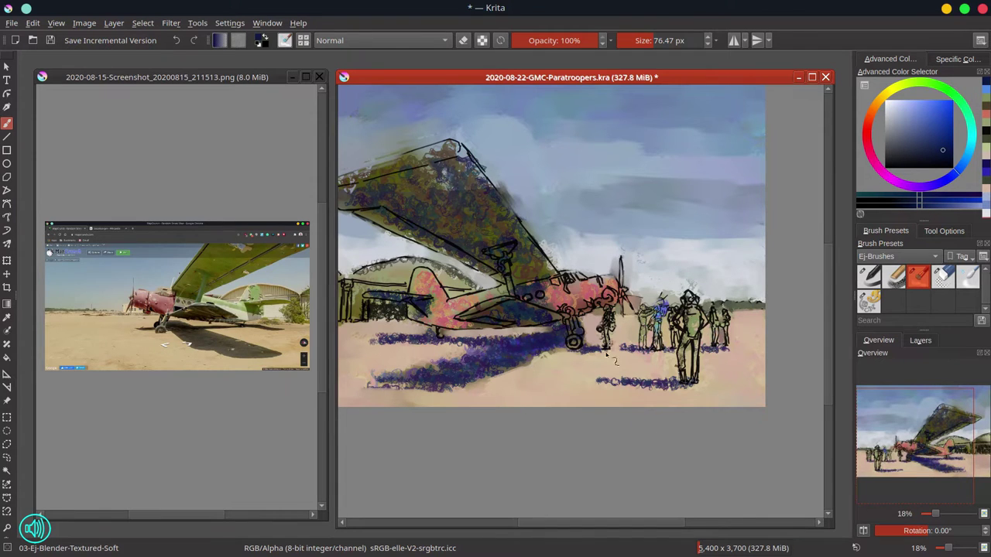
# - Blend the dark openings and arched roofs of both hangars with a brush of about 60 to 86 px
pyautogui.moveTo(443, 319); pyautogui.dragTo(601, 316)
pyautogui.press(']')
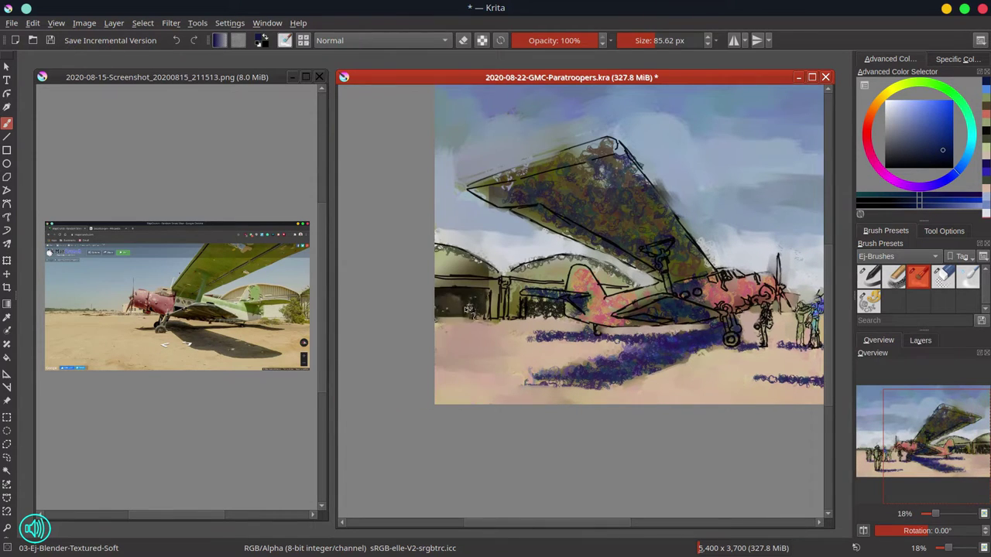
pyautogui.moveTo(467, 310)
pyautogui.mouseDown()
pyautogui.moveTo(557, 311)
pyautogui.moveTo(507, 304)
pyautogui.moveTo(502, 314)
pyautogui.moveTo(560, 318)
pyautogui.moveTo(477, 318)
pyautogui.mouseUp()
pyautogui.press('[')
pyautogui.press('[')
pyautogui.moveTo(477, 277)
pyautogui.mouseDown()
pyautogui.moveTo(439, 278)
pyautogui.moveTo(507, 282)
pyautogui.mouseUp()
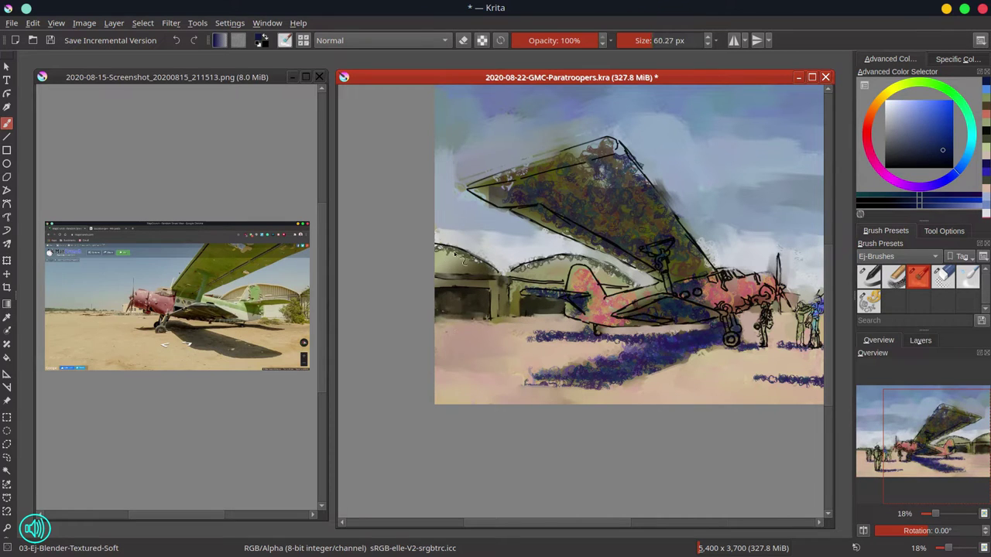
pyautogui.moveTo(456, 254)
pyautogui.mouseDown()
pyautogui.moveTo(620, 277)
pyautogui.moveTo(595, 267)
pyautogui.moveTo(569, 291)
pyautogui.mouseUp()
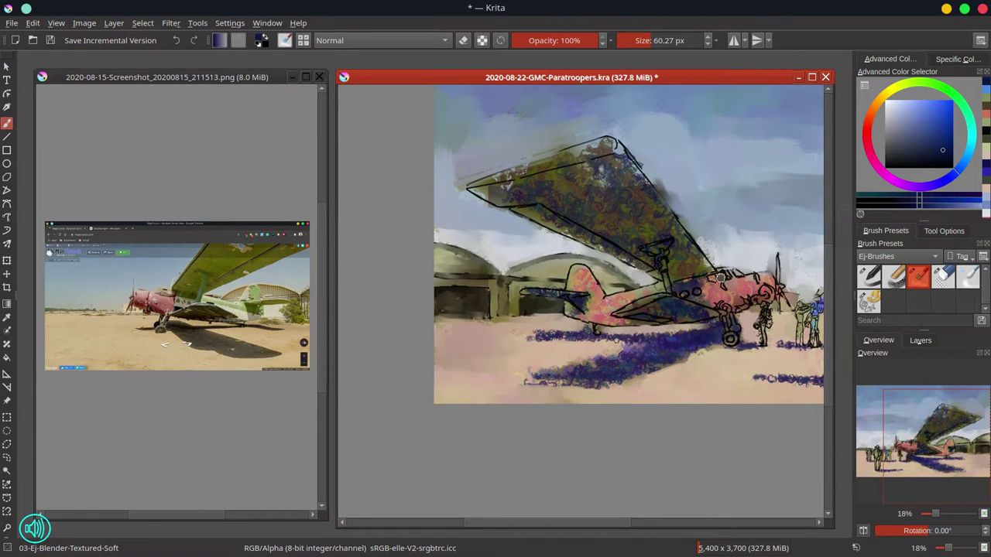
# - Blend the background figures beside the propeller with a brush of about 39 px and save the painting
pyautogui.moveTo(500, 302); pyautogui.dragTo(395, 300)
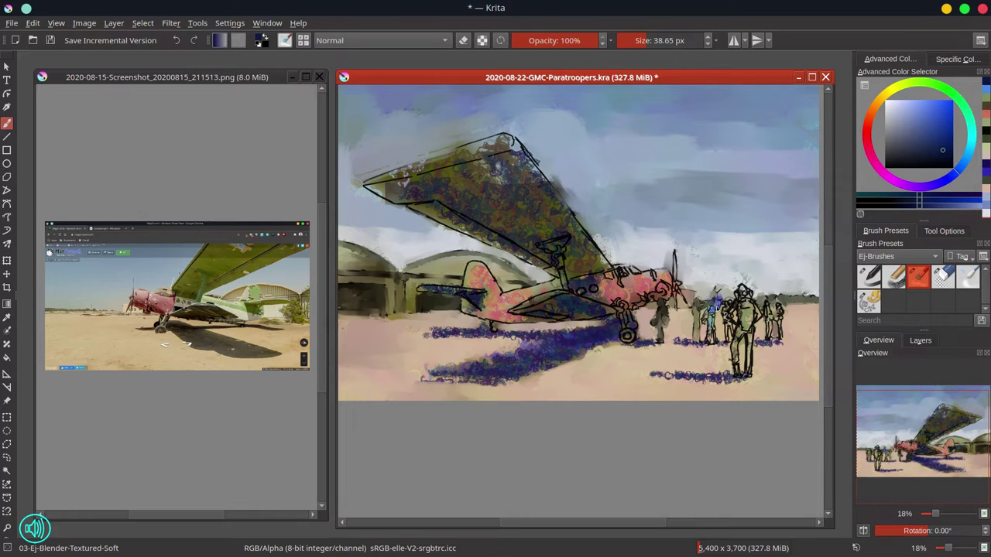
pyautogui.moveTo(713, 308); pyautogui.dragTo(714, 319)
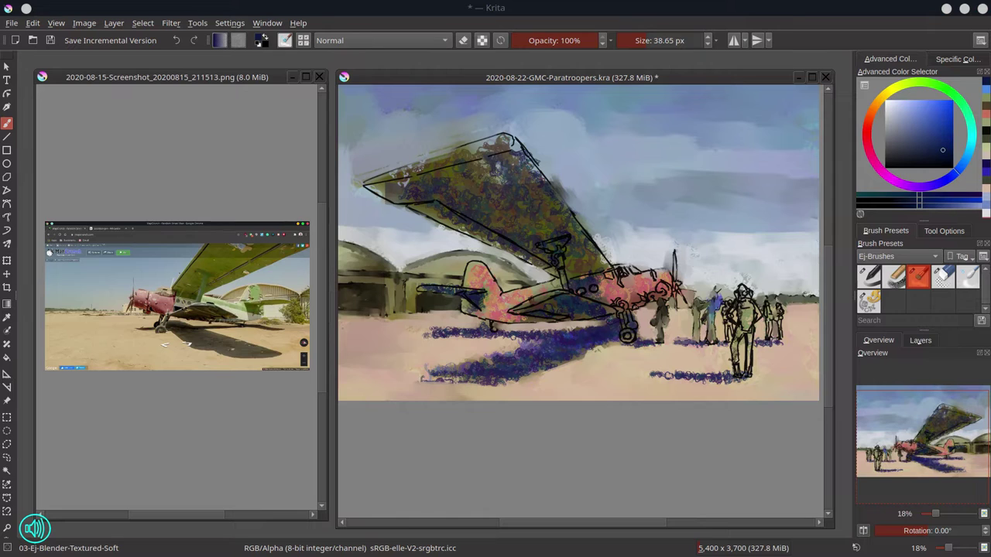
pyautogui.click(701, 79)
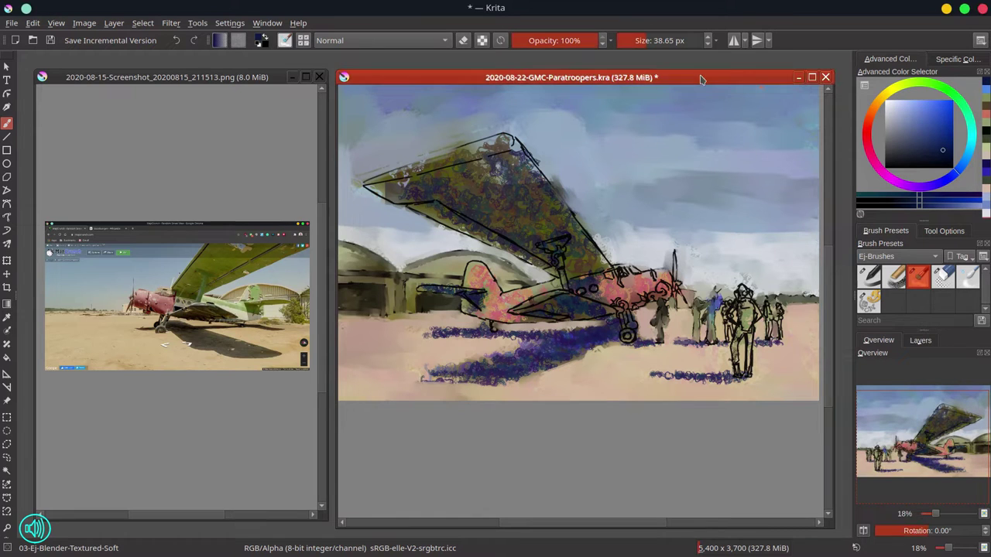
pyautogui.hotkey('ctrl', 's')
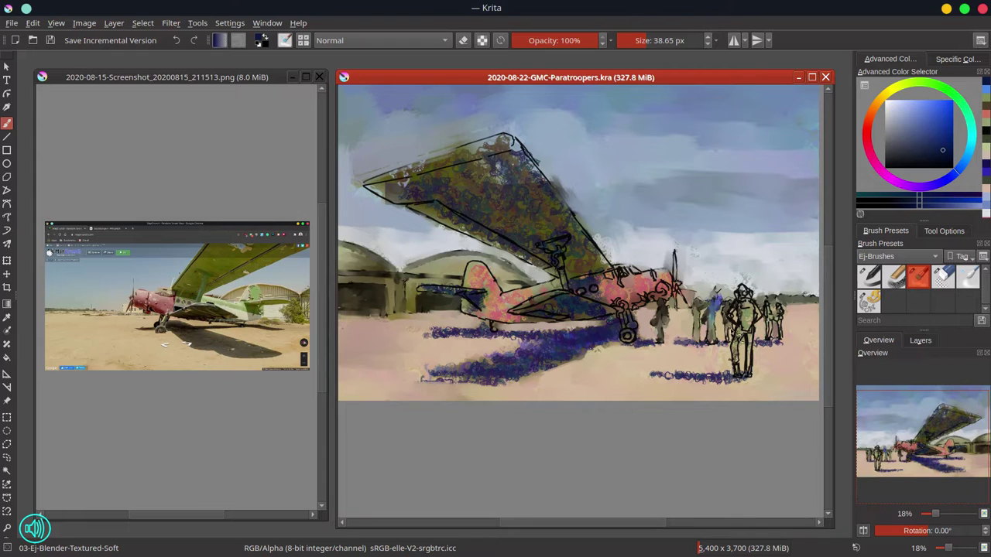
# - Blend the foreground paratrooper and its cast shadow on the ground with a brush of about 42 px
pyautogui.moveTo(733, 314)
pyautogui.mouseDown()
pyautogui.moveTo(745, 296)
pyautogui.moveTo(752, 309)
pyautogui.moveTo(735, 356)
pyautogui.moveTo(752, 354)
pyautogui.moveTo(748, 378)
pyautogui.mouseUp()
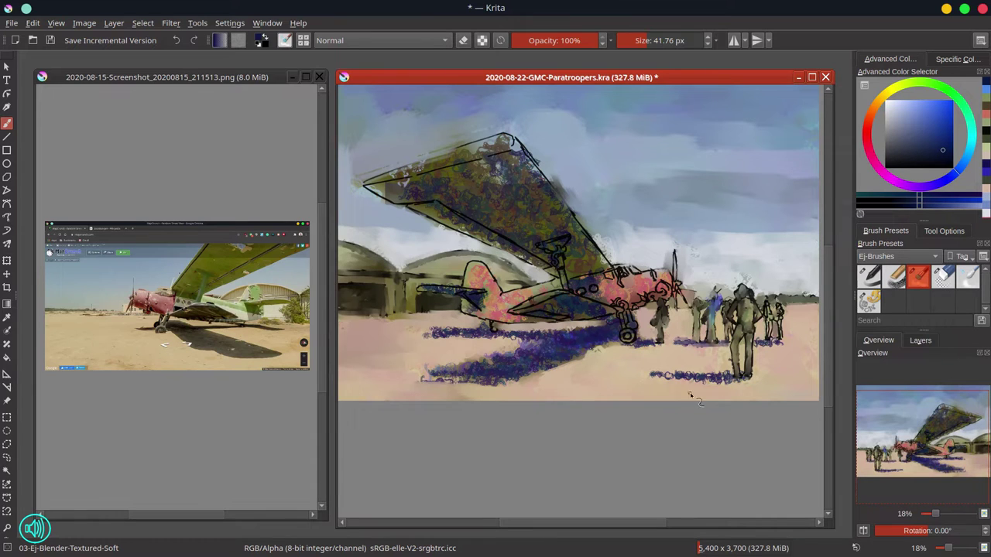
pyautogui.press(']')
pyautogui.press(']')
pyautogui.moveTo(666, 377); pyautogui.dragTo(746, 379)
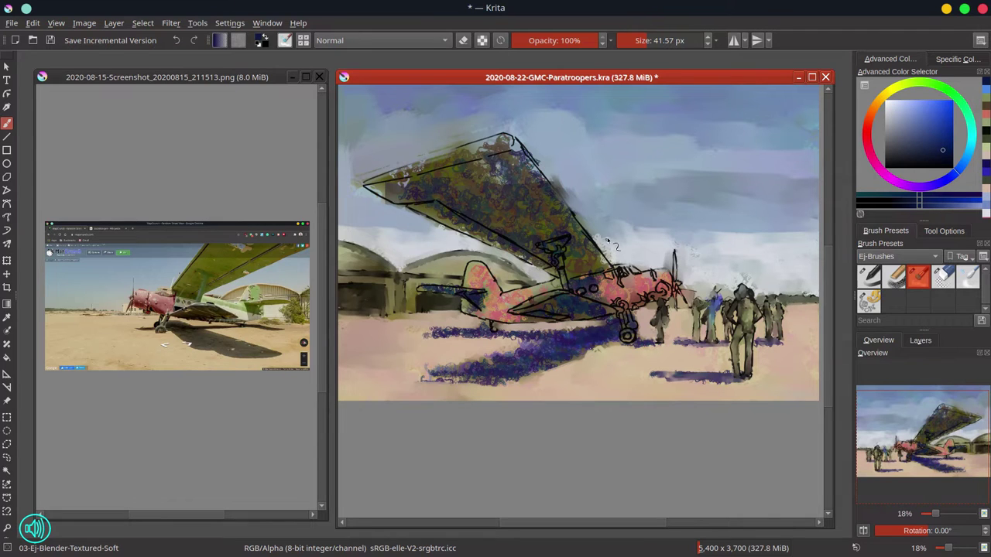
# - Enlarge the blender brush to about 139 px and smooth the outer part of the airplane's wing
pyautogui.keyDown('shift'); pyautogui.moveTo(607, 240); pyautogui.dragTo(629, 238); pyautogui.keyUp('shift')
pyautogui.moveTo(423, 168); pyautogui.dragTo(509, 140)
pyautogui.keyDown('shift'); pyautogui.moveTo(395, 177); pyautogui.dragTo(414, 168); pyautogui.keyUp('shift')
pyautogui.moveTo(416, 183)
pyautogui.mouseDown()
pyautogui.moveTo(393, 190)
pyautogui.moveTo(513, 150)
pyautogui.mouseUp()
pyautogui.moveTo(465, 179); pyautogui.dragTo(401, 196)
pyautogui.keyDown('shift'); pyautogui.moveTo(490, 225); pyautogui.dragTo(495, 224); pyautogui.keyUp('shift')
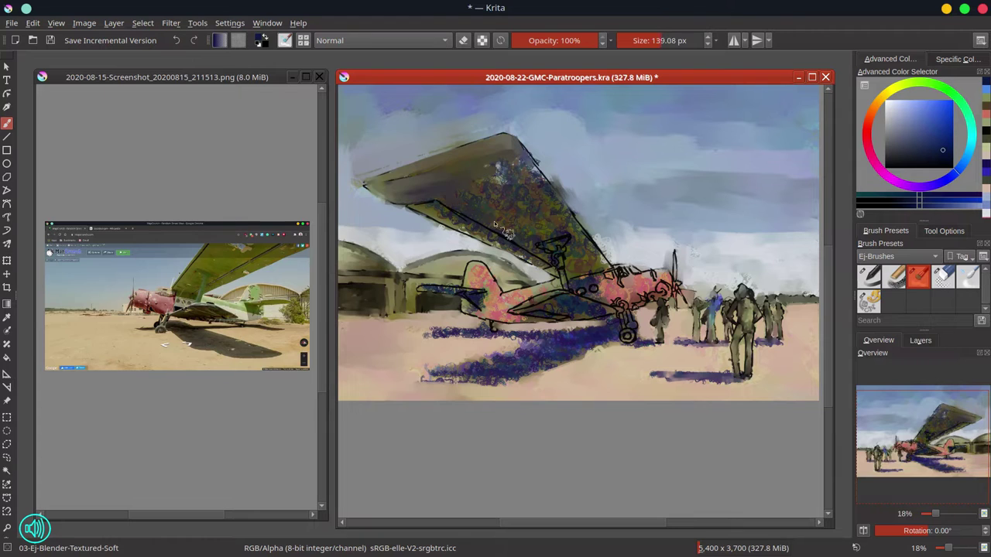
# - Select the 02-Ej-Chalk-Grainy brush, reduce its size, and try the Multiply and Normal blending modes
pyautogui.click(893, 276)
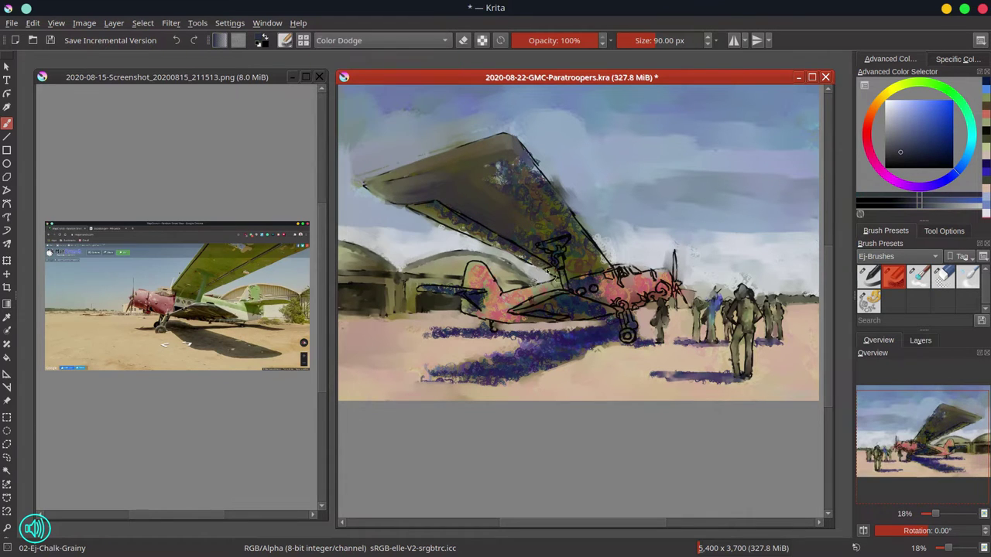
pyautogui.press('[')
pyautogui.press('[')
pyautogui.click(375, 41)
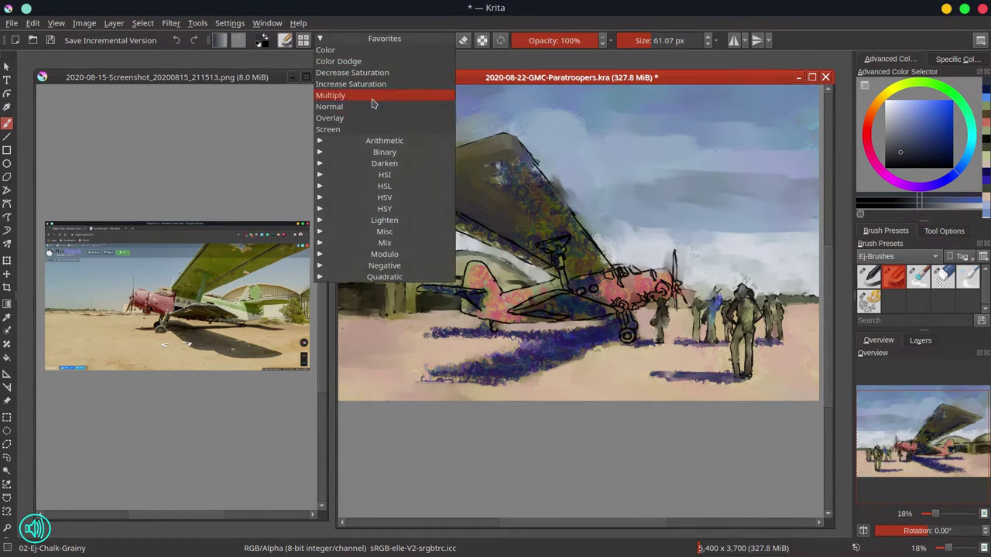
pyautogui.click(374, 97)
pyautogui.click(355, 44)
pyautogui.click(347, 106)
# - Return to the textured soft blender and smooth the rest of the wing and the airplane's nose
pyautogui.click(919, 277)
pyautogui.moveTo(511, 196)
pyautogui.keyDown('shift'); pyautogui.mouseDown()
pyautogui.moveTo(536, 198)
pyautogui.moveTo(549, 218)
pyautogui.mouseUp(); pyautogui.keyUp('shift')
pyautogui.moveTo(444, 207)
pyautogui.keyDown('shift'); pyautogui.mouseDown()
pyautogui.moveTo(418, 210)
pyautogui.moveTo(446, 208)
pyautogui.moveTo(522, 255)
pyautogui.moveTo(432, 227)
pyautogui.moveTo(515, 252)
pyautogui.moveTo(555, 228)
pyautogui.mouseUp(); pyautogui.keyUp('shift')
pyautogui.moveTo(572, 232)
pyautogui.mouseDown()
pyautogui.moveTo(589, 258)
pyautogui.moveTo(627, 241)
pyautogui.moveTo(601, 243)
pyautogui.mouseUp()
pyautogui.moveTo(560, 245)
pyautogui.keyDown('shift'); pyautogui.mouseDown()
pyautogui.moveTo(536, 241)
pyautogui.moveTo(557, 255)
pyautogui.moveTo(563, 285)
pyautogui.moveTo(590, 291)
pyautogui.moveTo(600, 276)
pyautogui.moveTo(624, 281)
pyautogui.moveTo(626, 271)
pyautogui.moveTo(641, 276)
pyautogui.moveTo(639, 295)
pyautogui.moveTo(667, 285)
pyautogui.moveTo(685, 310)
pyautogui.mouseUp(); pyautogui.keyUp('shift')
pyautogui.press('[')
pyautogui.press(']')
pyautogui.press('[')
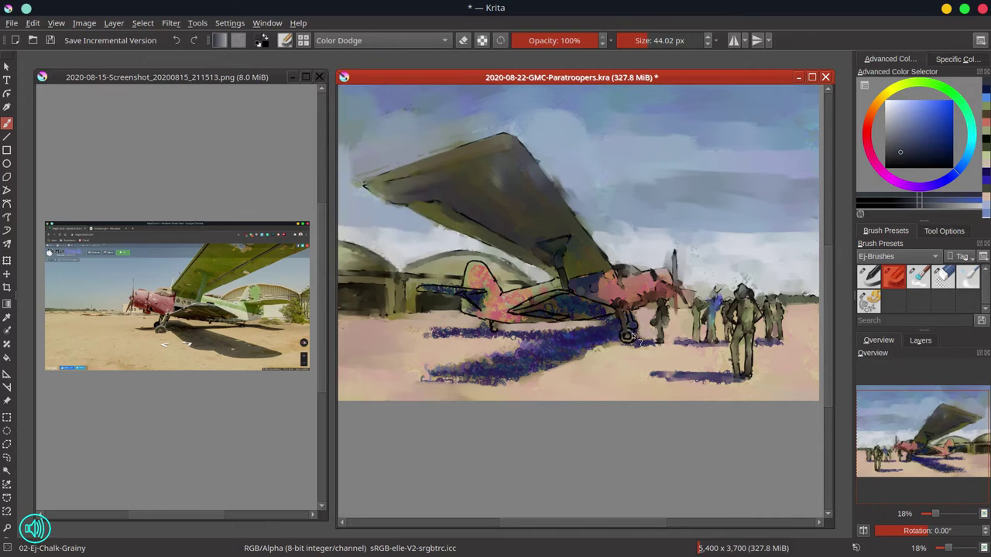
# - Return to the textured soft blender and smooth the airplane's fuselage and the adjoining edge of the upper wing
pyautogui.press('/')
pyautogui.moveTo(570, 307); pyautogui.dragTo(610, 299)
pyautogui.moveTo(523, 147); pyautogui.dragTo(604, 260)
pyautogui.press('/')
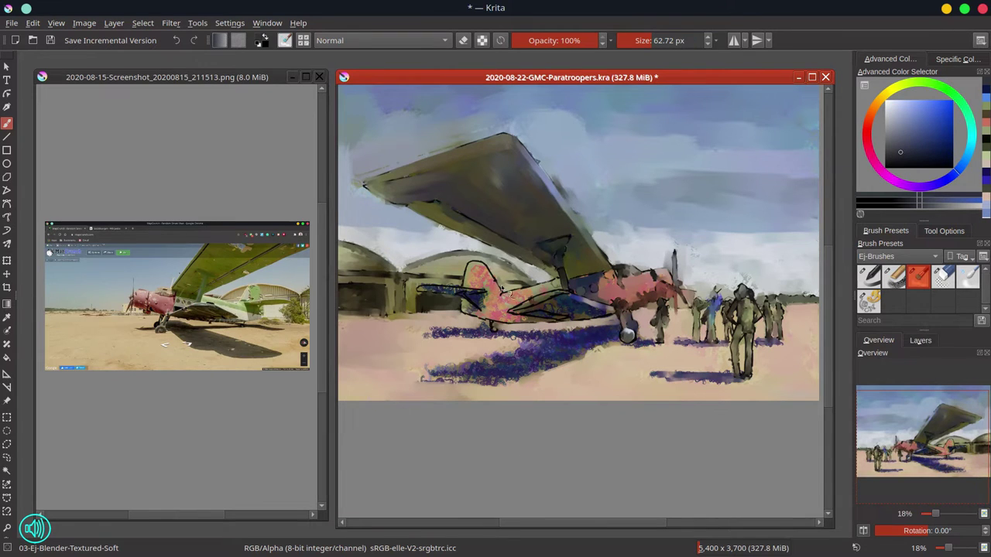
pyautogui.moveTo(511, 311)
pyautogui.mouseDown()
pyautogui.moveTo(610, 307)
pyautogui.moveTo(566, 314)
pyautogui.mouseUp()
# - Adjust the blender to about 64 to 74 px and smooth the airplane's tail, ground shadow and front wheel
pyautogui.press(']')
pyautogui.press(']')
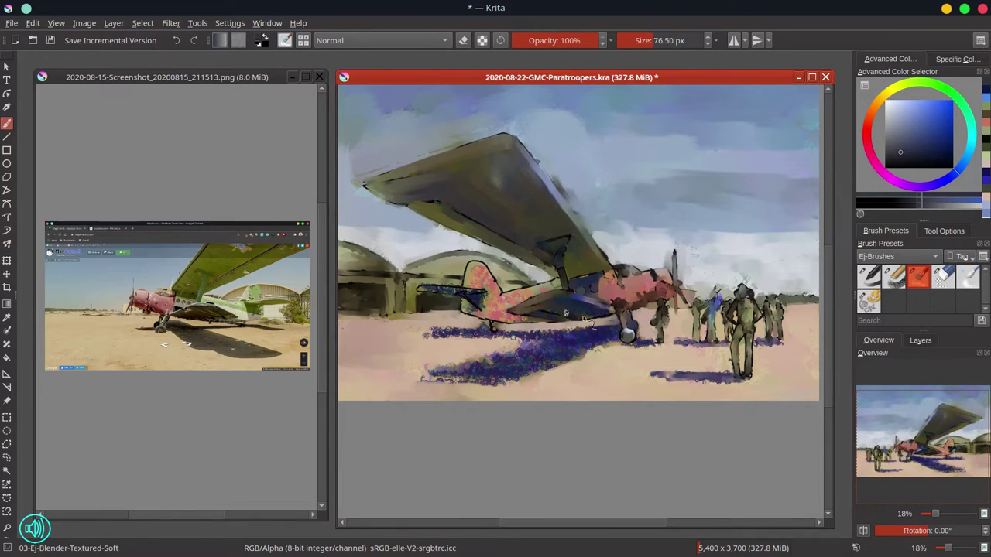
pyautogui.press('[')
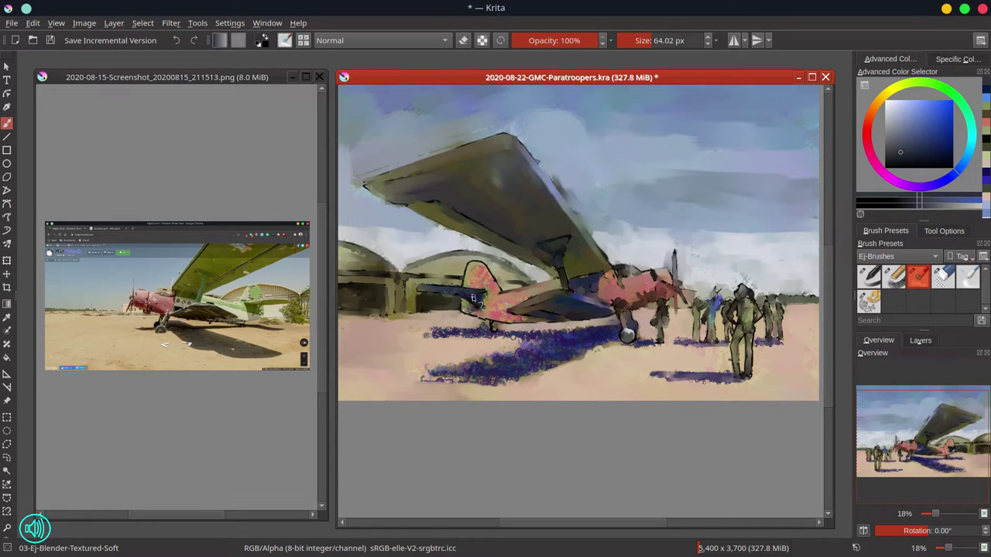
pyautogui.moveTo(484, 269)
pyautogui.mouseDown()
pyautogui.moveTo(515, 337)
pyautogui.moveTo(546, 344)
pyautogui.moveTo(439, 376)
pyautogui.moveTo(611, 334)
pyautogui.moveTo(500, 378)
pyautogui.mouseUp()
pyautogui.press('[')
pyautogui.moveTo(626, 333); pyautogui.dragTo(634, 340)
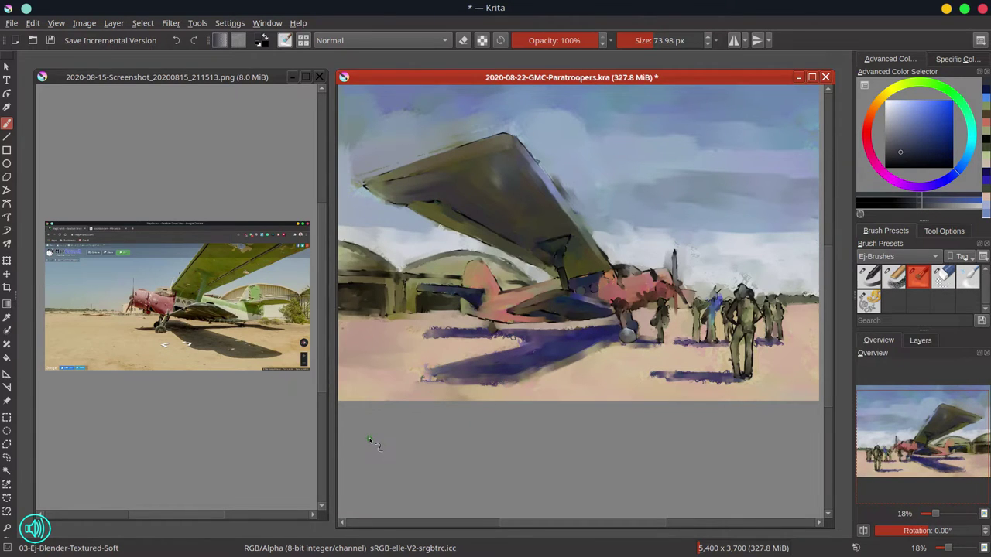
# - Save the painting and flip the canvas view horizontally
pyautogui.scroll(-2, 557, 311)
pyautogui.hotkey('ctrl', 's')
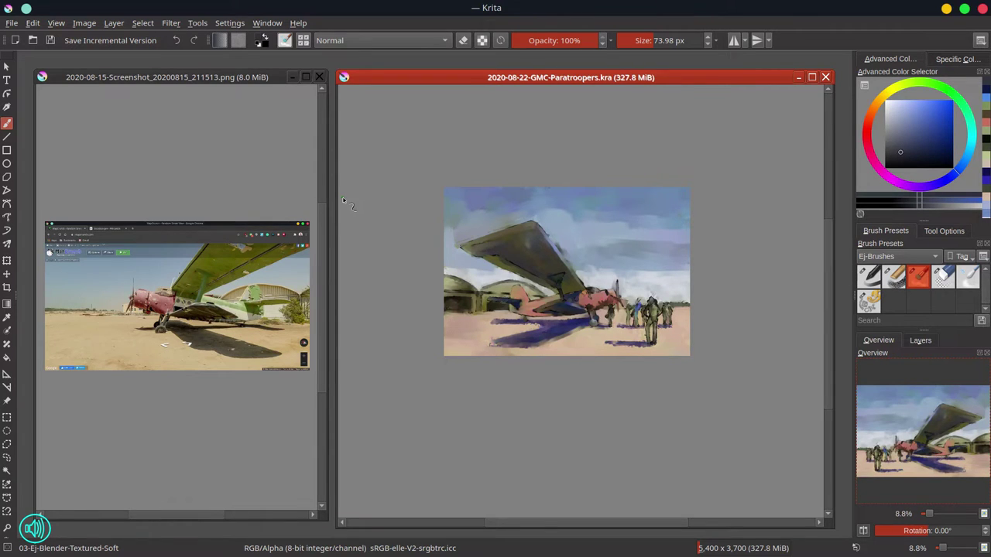
pyautogui.press('m')
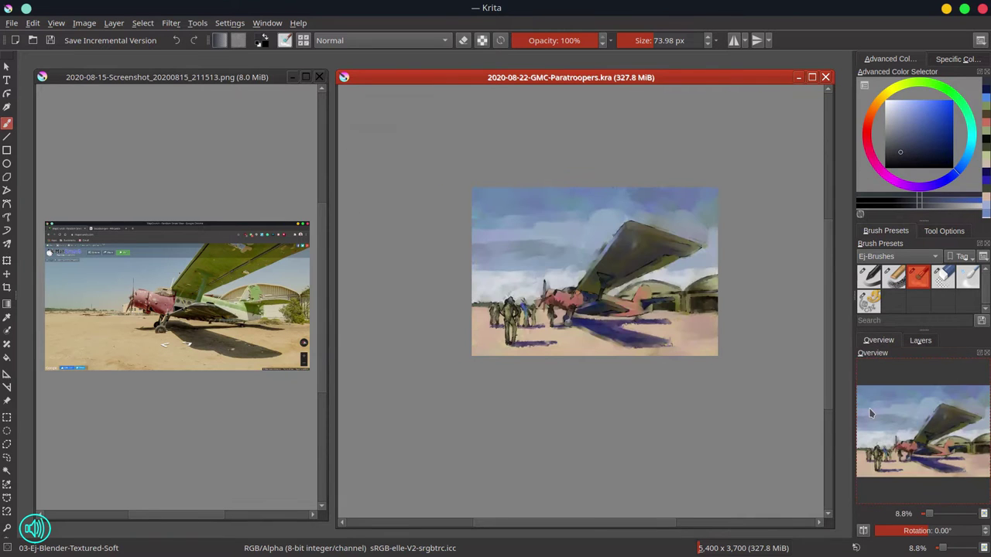
# - Make the Copy of sketch layer visible over the merged layer as a guide around the paratroopers and propeller
pyautogui.click(920, 341)
pyautogui.click(863, 394)
pyautogui.scroll(3, 502, 290)
pyautogui.moveTo(498, 243); pyautogui.dragTo(451, 264)
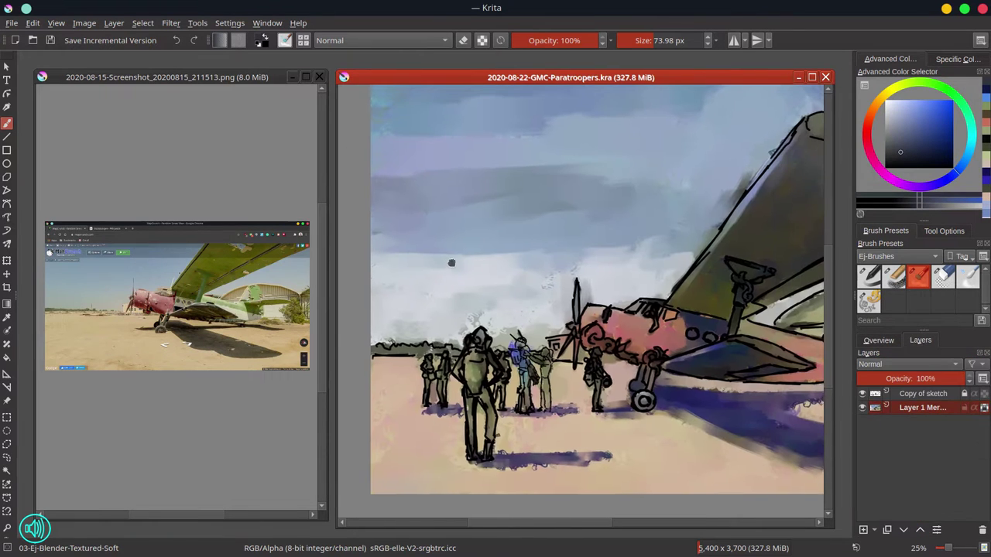
# - Outline a polygonal selection of the sky from the horizon behind the paratroopers to the airplane's propeller
pyautogui.press('l')
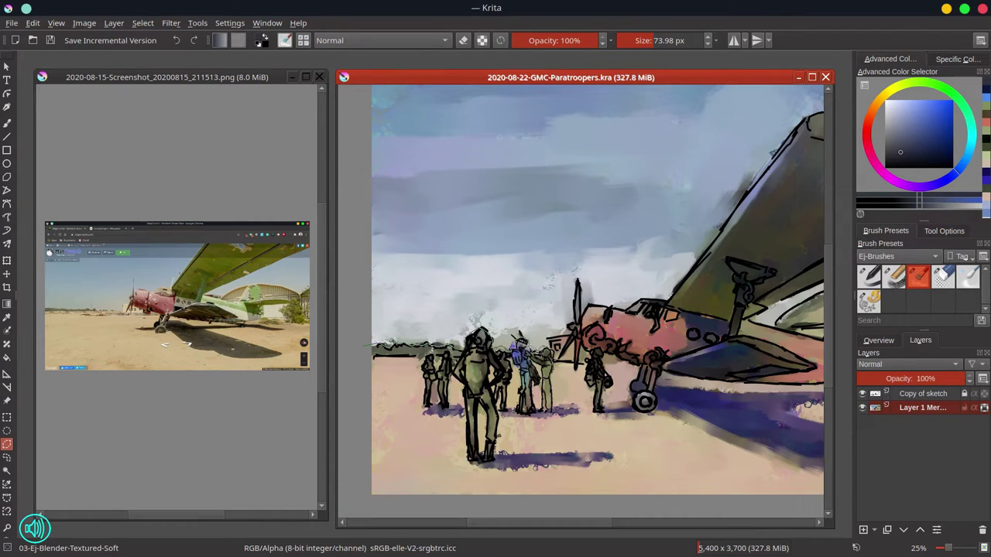
pyautogui.click(569, 332)
pyautogui.click(471, 163)
pyautogui.click(359, 176)
pyautogui.click(364, 345)
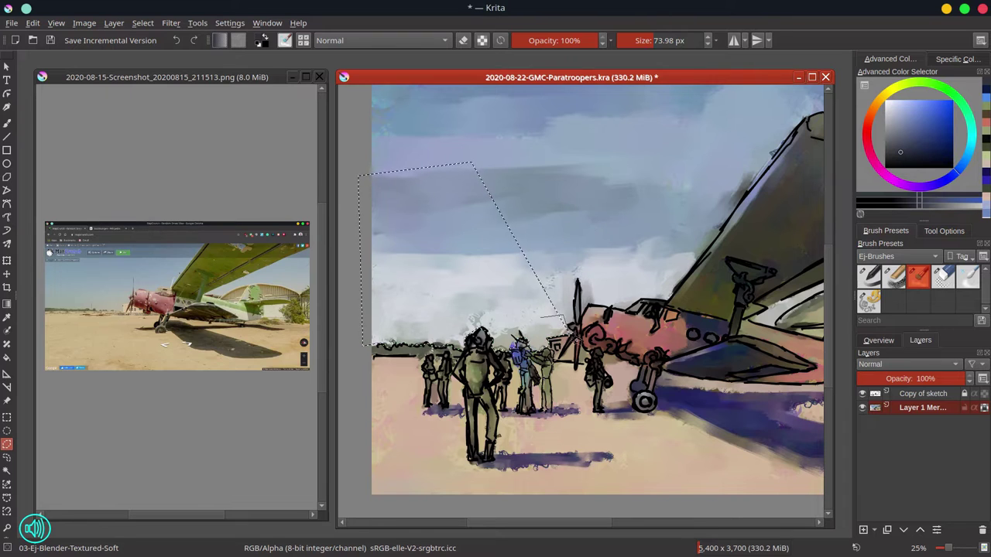
pyautogui.doubleClick(570, 333)
# - Extend the sky selection around the propeller and higher above the airplane's nose
pyautogui.click(546, 325)
pyautogui.click(573, 326)
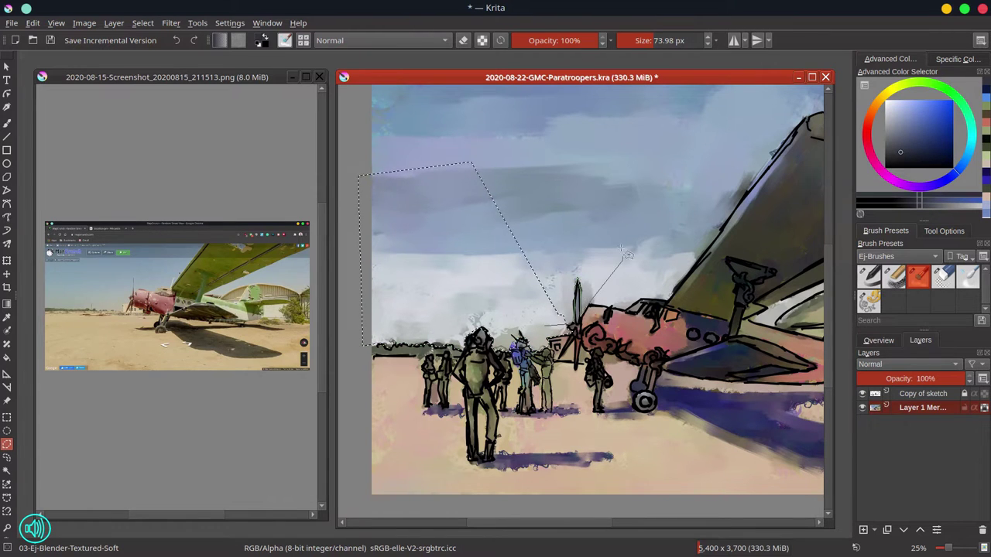
pyautogui.click(593, 150)
pyautogui.click(462, 138)
pyautogui.click(407, 181)
pyautogui.doubleClick(436, 219)
# - Save the painting with the sky selection still active
pyautogui.hotkey('ctrl', 'u')
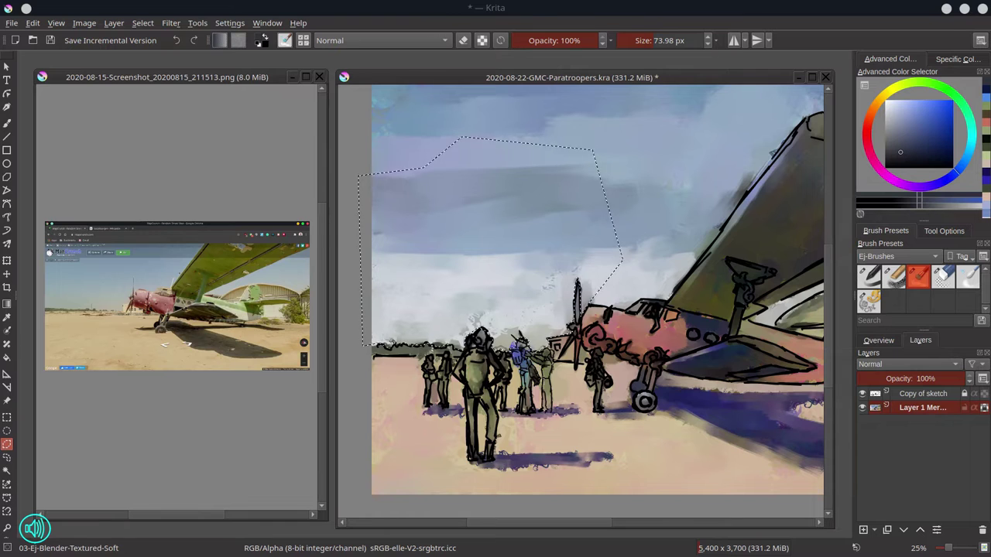
pyautogui.press('Print')
pyautogui.press('Escape')
pyautogui.click(858, 9)
pyautogui.hotkey('ctrl', 's')
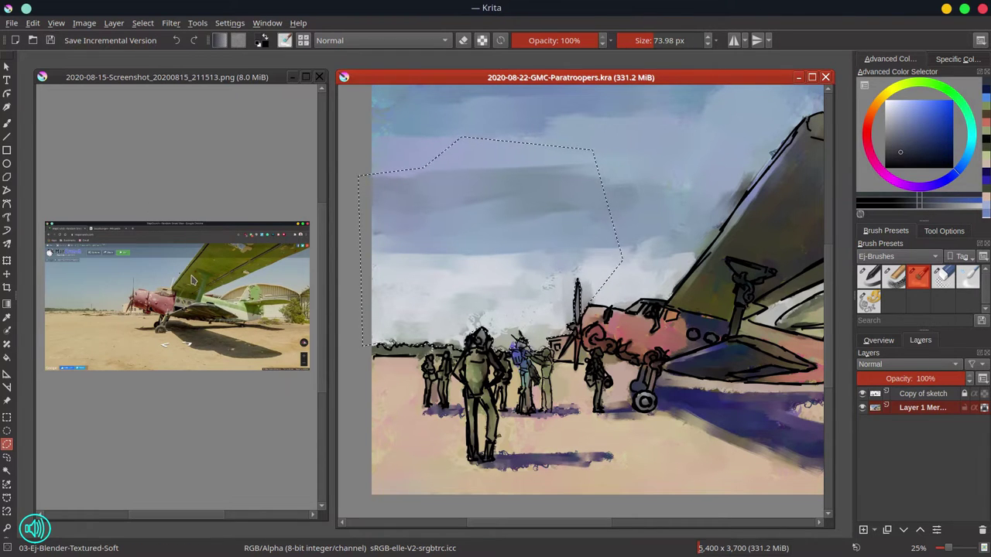
pyautogui.hotkey('alt', 'Tab')
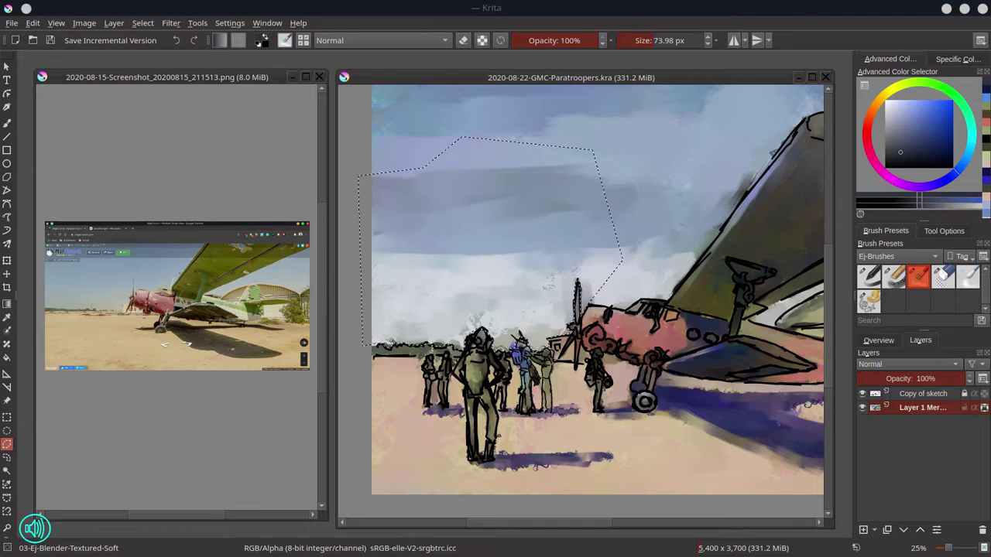
# - Add the sky along the cockpit and the front edge of the upper wing to the selection
pyautogui.click(517, 80)
pyautogui.moveTo(593, 222); pyautogui.dragTo(474, 233)
pyautogui.click(470, 255)
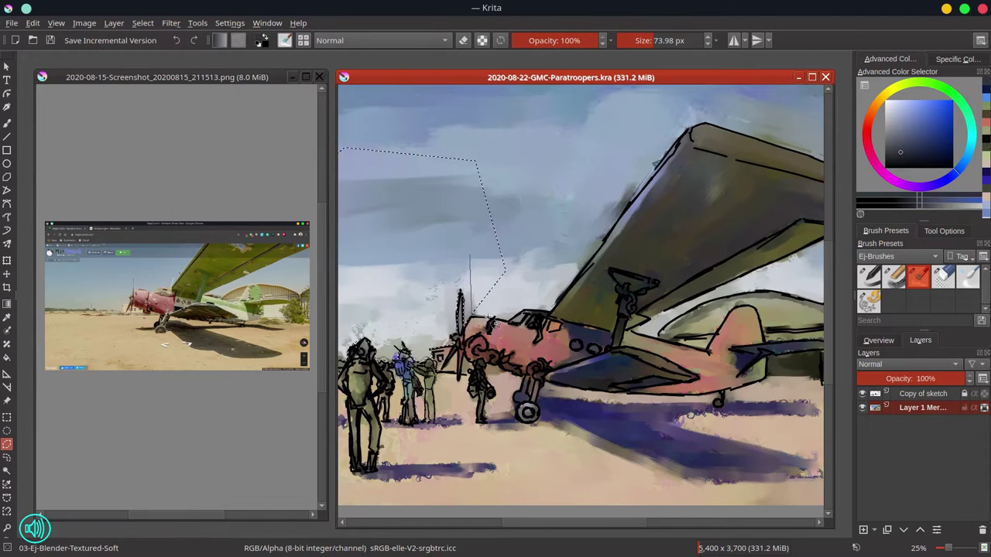
pyautogui.click(551, 311)
pyautogui.click(688, 129)
pyautogui.click(717, 117)
pyautogui.click(626, 107)
pyautogui.doubleClick(464, 119)
# - Add the sky above the wing tip and between the wing and the hangar roofs to the selection
pyautogui.moveTo(681, 252); pyautogui.dragTo(504, 302)
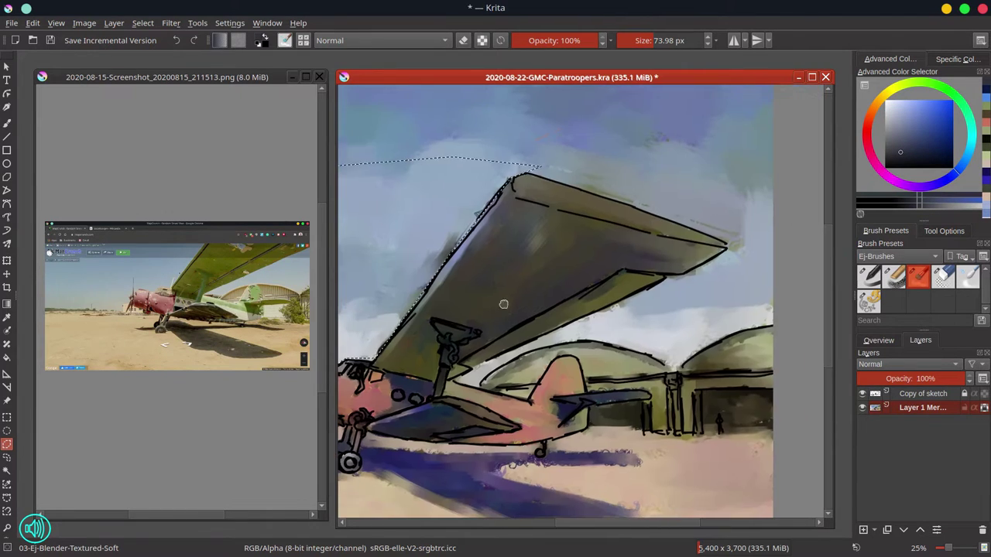
pyautogui.click(577, 122)
pyautogui.click(505, 155)
pyautogui.moveTo(693, 237)
pyautogui.mouseDown()
pyautogui.moveTo(734, 257)
pyautogui.moveTo(457, 379)
pyautogui.moveTo(471, 391)
pyautogui.moveTo(553, 347)
pyautogui.moveTo(606, 345)
pyautogui.moveTo(680, 375)
pyautogui.moveTo(727, 340)
pyautogui.mouseUp()
pyautogui.click(791, 324)
pyautogui.click(796, 182)
pyautogui.click(694, 118)
pyautogui.doubleClick(581, 121)
# - Add the remaining upper sky, out past the canvas edges, to the polygonal selection
pyautogui.scroll(-2, 590, 123)
pyautogui.click(590, 119)
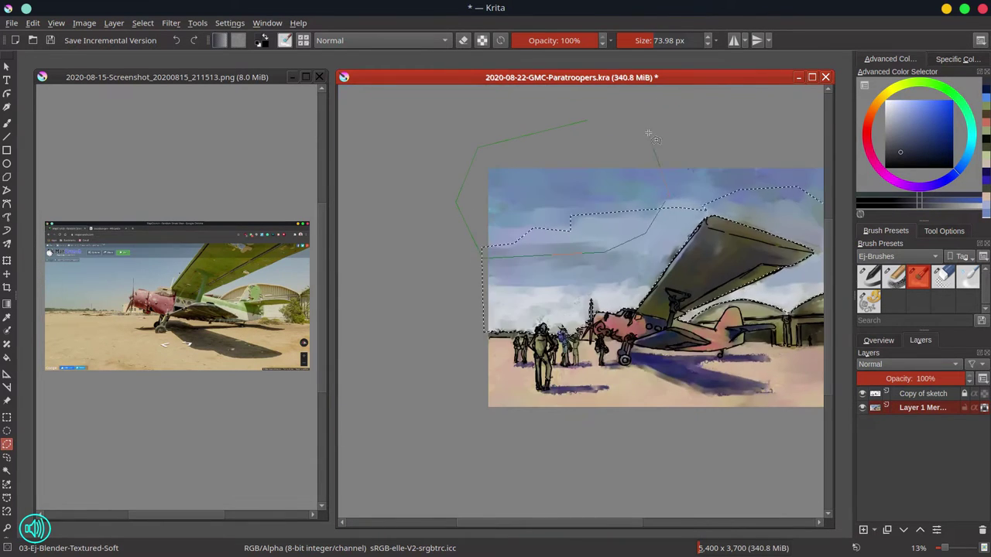
pyautogui.doubleClick(650, 130)
pyautogui.click(489, 134)
pyautogui.click(439, 235)
pyautogui.click(675, 240)
pyautogui.click(690, 168)
pyautogui.click(655, 123)
pyautogui.doubleClick(501, 124)
# - Hide the Copy of sketch layer and bring back the overview of the whole painting
pyautogui.click(863, 393)
pyautogui.click(879, 340)
pyautogui.scroll(-1, 917, 428)
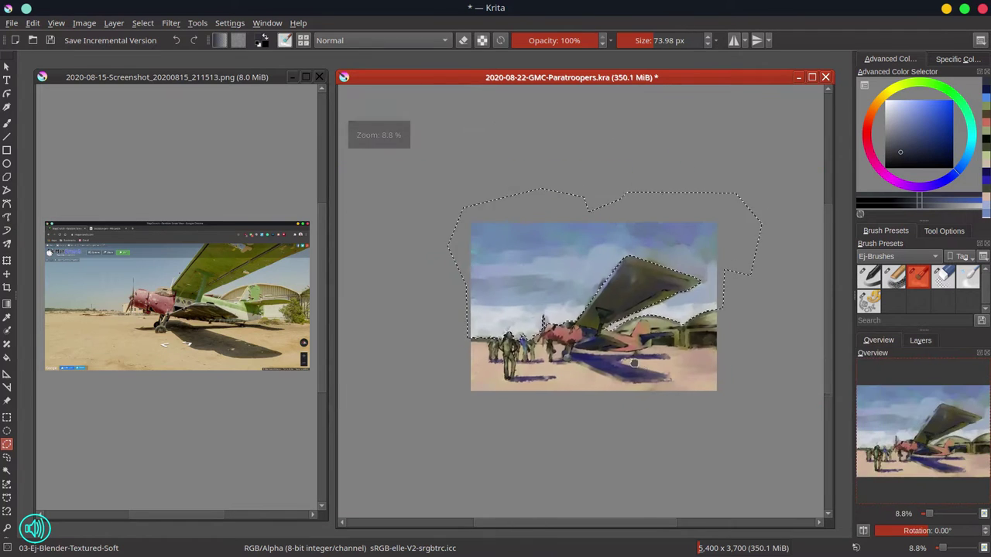
# - Set the 02-Ej-Chalk-Grainy brush to Normal mode at about 254 px, try pale strokes above the horizon, and undo the last one
pyautogui.press('/')
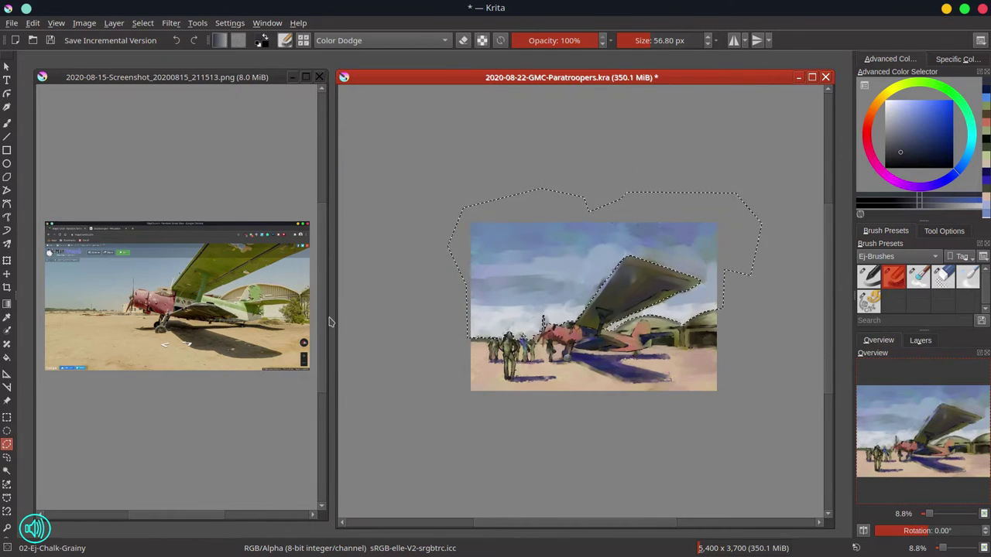
pyautogui.click(7, 124)
pyautogui.keyDown('ctrl'); pyautogui.click(522, 315); pyautogui.keyUp('ctrl')
pyautogui.moveTo(469, 325)
pyautogui.mouseDown()
pyautogui.moveTo(521, 331)
pyautogui.moveTo(569, 318)
pyautogui.mouseUp()
pyautogui.keyDown('ctrl'); pyautogui.click(523, 325); pyautogui.keyUp('ctrl')
pyautogui.click(887, 107)
pyautogui.keyDown('ctrl'); pyautogui.click(522, 308); pyautogui.keyUp('ctrl')
pyautogui.click(381, 41)
pyautogui.click(364, 107)
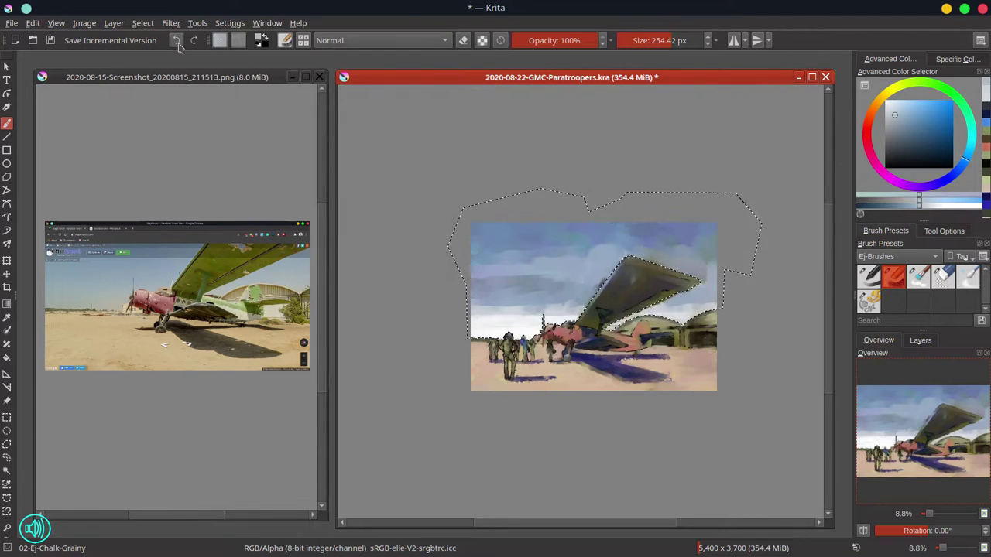
pyautogui.click(177, 42)
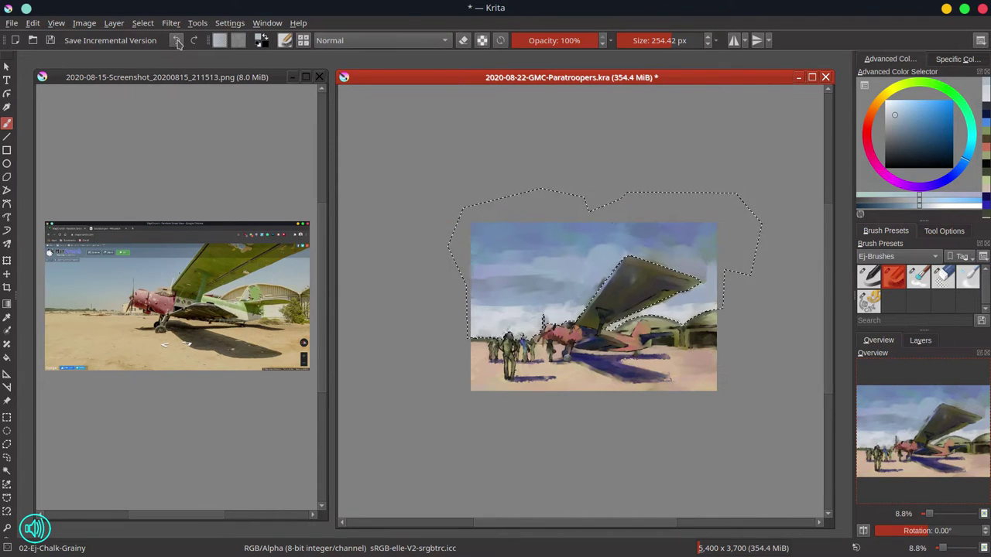
# - Paint a pale band of sky above the horizon inside the selection with colors sampled from the clouds
pyautogui.keyDown('ctrl'); pyautogui.click(531, 313); pyautogui.keyUp('ctrl')
pyautogui.moveTo(531, 316)
pyautogui.mouseDown()
pyautogui.moveTo(484, 325)
pyautogui.moveTo(565, 316)
pyautogui.moveTo(600, 295)
pyautogui.moveTo(511, 306)
pyautogui.mouseUp()
pyautogui.keyDown('ctrl'); pyautogui.click(523, 316); pyautogui.keyUp('ctrl')
pyautogui.keyDown('ctrl'); pyautogui.click(673, 312); pyautogui.keyUp('ctrl')
pyautogui.keyDown('ctrl'); pyautogui.click(514, 301); pyautogui.keyUp('ctrl')
pyautogui.keyDown('ctrl'); pyautogui.click(708, 300); pyautogui.keyUp('ctrl')
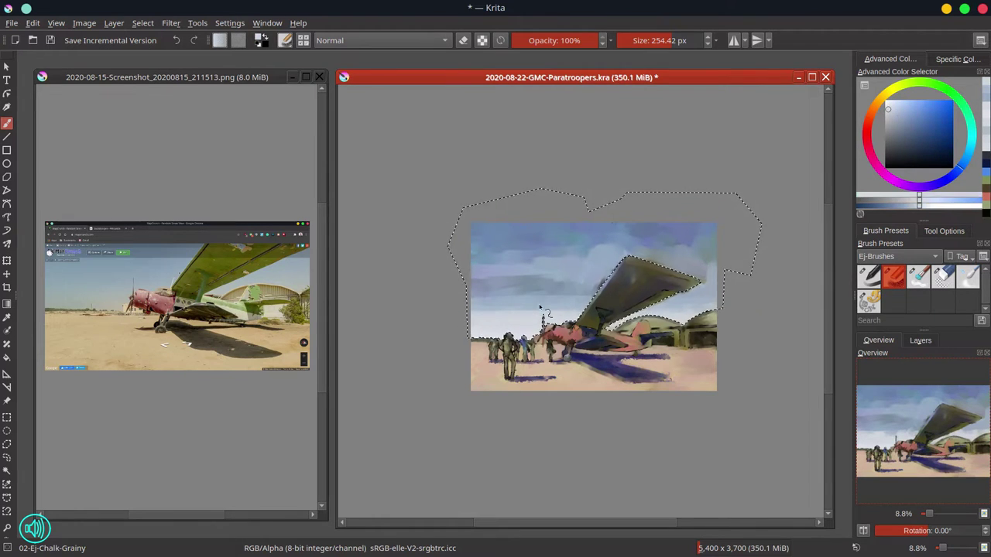
# - Paint the middle of the sky light blue over the clouds on both sides of the wing
pyautogui.keyDown('ctrl'); pyautogui.click(562, 271); pyautogui.keyUp('ctrl')
pyautogui.keyDown('ctrl'); pyautogui.click(566, 266); pyautogui.keyUp('ctrl')
pyautogui.moveTo(561, 271)
pyautogui.mouseDown()
pyautogui.moveTo(524, 282)
pyautogui.moveTo(639, 260)
pyautogui.mouseUp()
pyautogui.keyDown('ctrl'); pyautogui.click(500, 281); pyautogui.keyUp('ctrl')
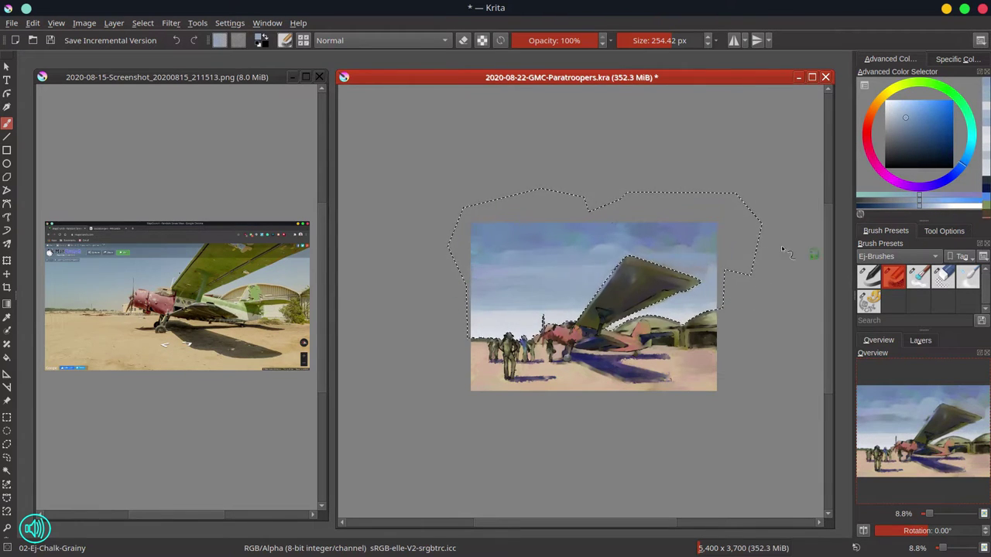
# - Cover the upper sky with broad strokes of deeper blue sampled from the painting
pyautogui.keyDown('ctrl'); pyautogui.click(561, 243); pyautogui.keyUp('ctrl')
pyautogui.moveTo(560, 243)
pyautogui.mouseDown()
pyautogui.moveTo(495, 249)
pyautogui.moveTo(604, 251)
pyautogui.moveTo(666, 241)
pyautogui.mouseUp()
pyautogui.keyDown('ctrl'); pyautogui.click(504, 259); pyautogui.keyUp('ctrl')
pyautogui.keyDown('ctrl'); pyautogui.click(573, 240); pyautogui.keyUp('ctrl')
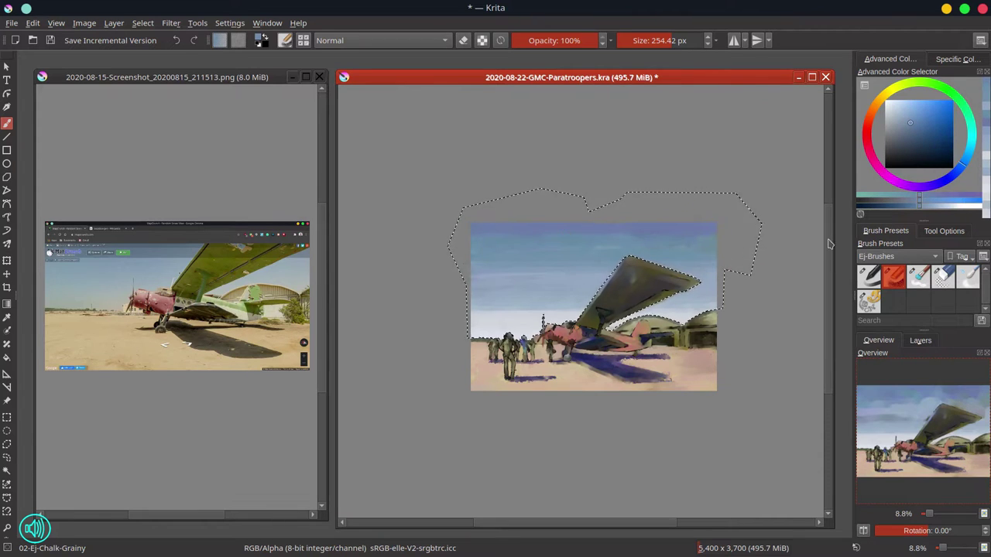
# - Repaint the pale lower sky around the propeller and beneath the wing, and clear the selection
pyautogui.keyDown('ctrl'); pyautogui.click(555, 303); pyautogui.keyUp('ctrl')
pyautogui.moveTo(597, 308); pyautogui.dragTo(641, 299)
pyautogui.keyDown('ctrl'); pyautogui.click(531, 311); pyautogui.keyUp('ctrl')
pyautogui.moveTo(531, 310); pyautogui.dragTo(596, 299)
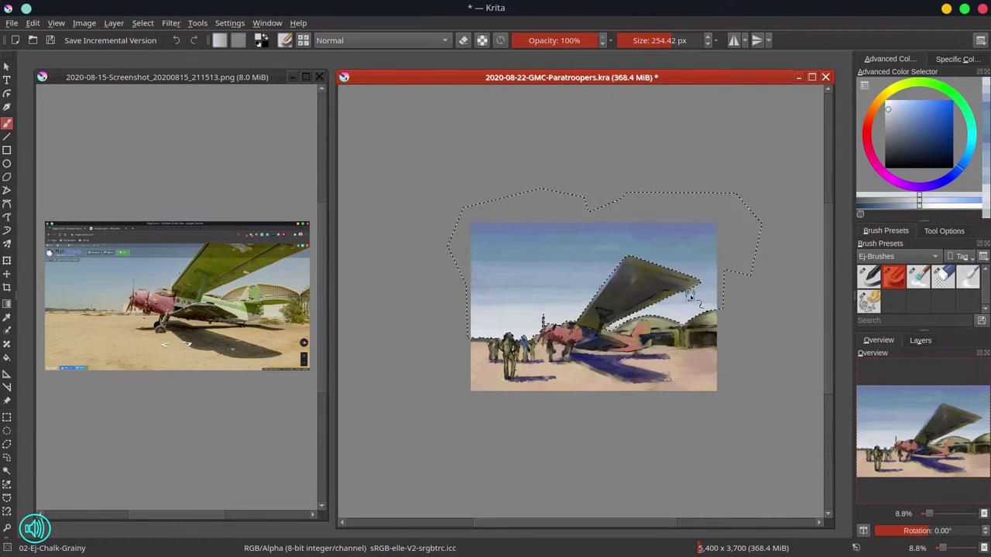
pyautogui.moveTo(690, 297); pyautogui.dragTo(691, 297)
pyautogui.keyDown('ctrl'); pyautogui.click(683, 260); pyautogui.keyUp('ctrl')
pyautogui.click(142, 24)
pyautogui.click(145, 51)
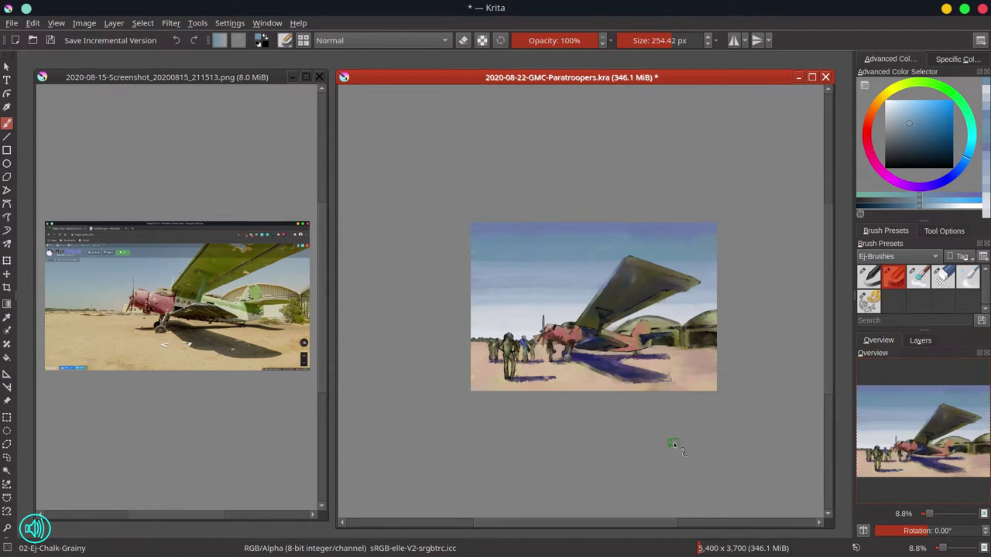
# - Shrink the chalk brush to about 35 px and paint sampled sand color around and between the standing paratroopers
pyautogui.scroll(3, 515, 366)
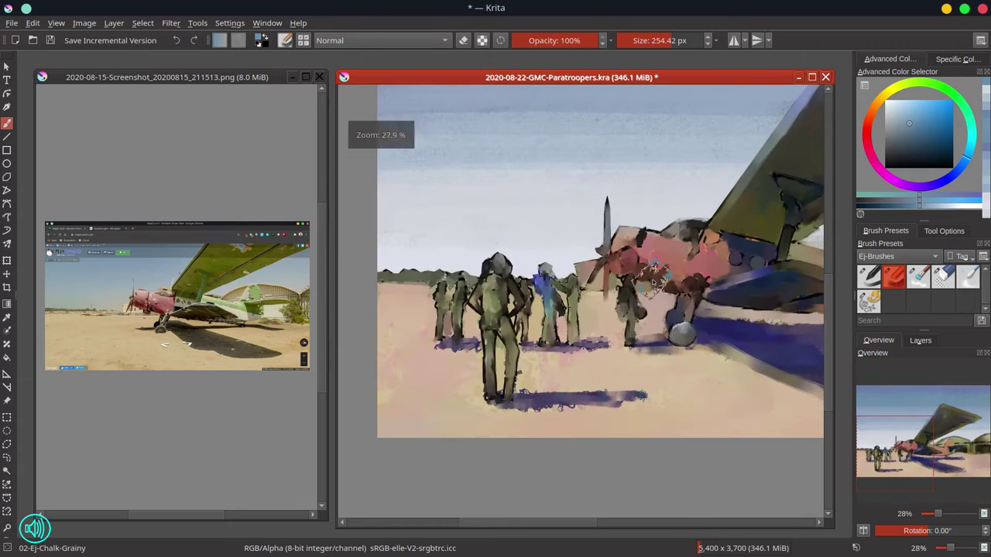
pyautogui.keyDown('ctrl'); pyautogui.click(409, 300); pyautogui.keyUp('ctrl')
pyautogui.moveTo(409, 300)
pyautogui.mouseDown()
pyautogui.moveTo(394, 298)
pyautogui.moveTo(453, 293)
pyautogui.mouseUp()
pyautogui.moveTo(478, 286); pyautogui.dragTo(450, 333)
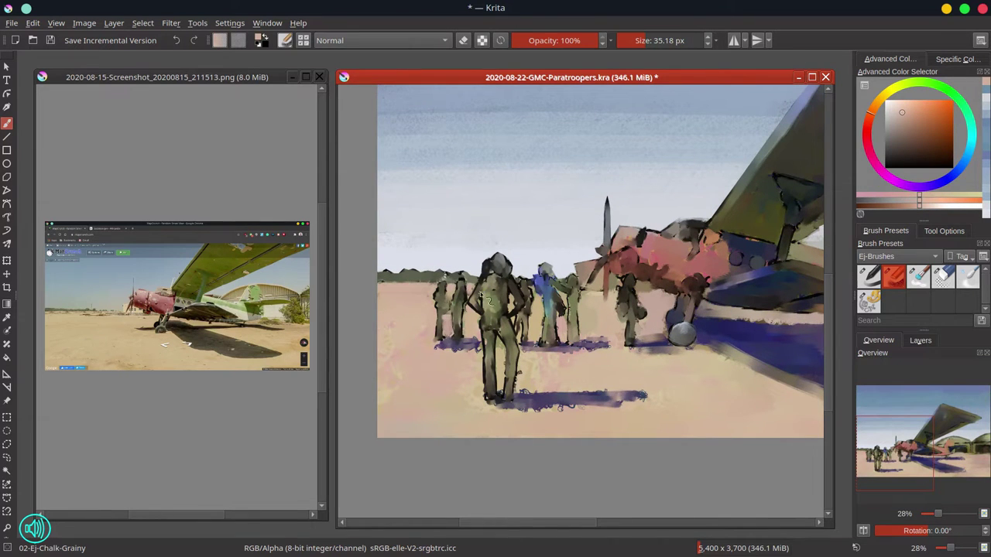
pyautogui.moveTo(536, 287); pyautogui.dragTo(540, 297)
pyautogui.keyDown('ctrl'); pyautogui.click(468, 327); pyautogui.keyUp('ctrl')
pyautogui.moveTo(448, 325)
pyautogui.mouseDown()
pyautogui.moveTo(449, 335)
pyautogui.moveTo(528, 336)
pyautogui.moveTo(541, 348)
pyautogui.mouseUp()
pyautogui.moveTo(558, 324); pyautogui.dragTo(563, 341)
pyautogui.moveTo(559, 281); pyautogui.dragTo(566, 290)
# - Repaint the distant tree line along the horizon in sampled gray-green tones with a brush of about 25 px
pyautogui.keyDown('ctrl'); pyautogui.click(422, 276); pyautogui.keyUp('ctrl')
pyautogui.keyDown('ctrl'); pyautogui.click(403, 264); pyautogui.keyUp('ctrl')
pyautogui.moveTo(422, 273)
pyautogui.mouseDown()
pyautogui.moveTo(383, 272)
pyautogui.moveTo(408, 278)
pyautogui.mouseUp()
pyautogui.keyDown('ctrl'); pyautogui.click(389, 271); pyautogui.keyUp('ctrl')
pyautogui.keyDown('ctrl'); pyautogui.click(397, 272); pyautogui.keyUp('ctrl')
pyautogui.moveTo(415, 273); pyautogui.dragTo(445, 296)
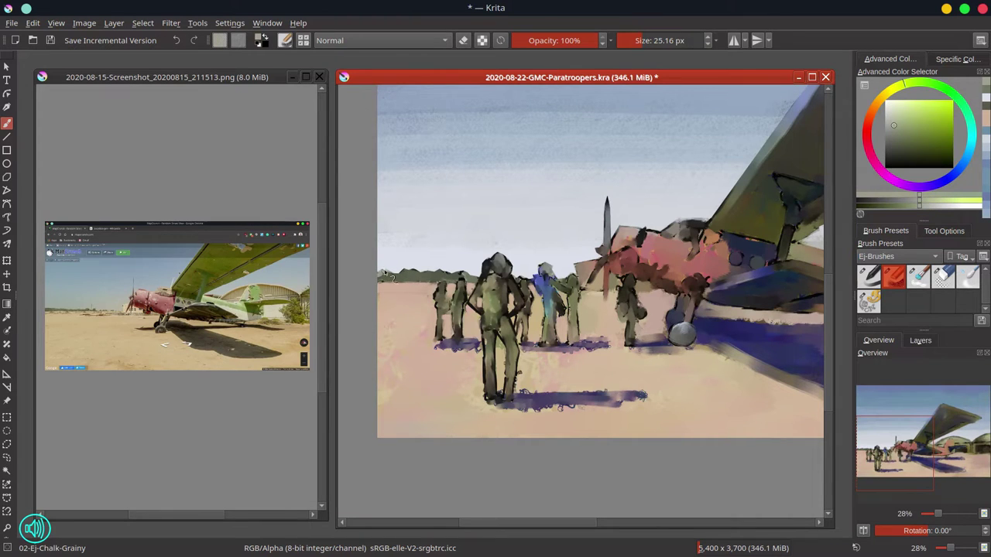
pyautogui.moveTo(393, 274); pyautogui.dragTo(403, 277)
pyautogui.moveTo(412, 274); pyautogui.dragTo(469, 276)
pyautogui.keyDown('ctrl'); pyautogui.click(431, 274); pyautogui.keyUp('ctrl')
pyautogui.keyDown('ctrl'); pyautogui.click(430, 284); pyautogui.keyUp('ctrl')
pyautogui.keyDown('ctrl'); pyautogui.click(449, 275); pyautogui.keyUp('ctrl')
pyautogui.keyDown('ctrl'); pyautogui.click(468, 275); pyautogui.keyUp('ctrl')
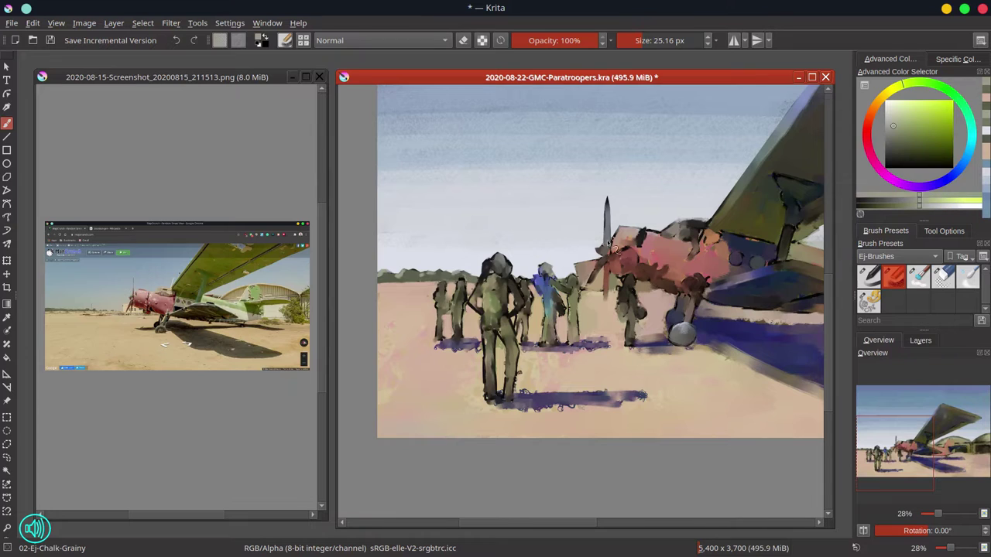
# - Paint the small brown building behind the propeller with sampled light and dark tones at about 14 to 17 px
pyautogui.keyDown('ctrl'); pyautogui.click(609, 246); pyautogui.keyUp('ctrl')
pyautogui.press('[')
pyautogui.press('[')
pyautogui.press('[')
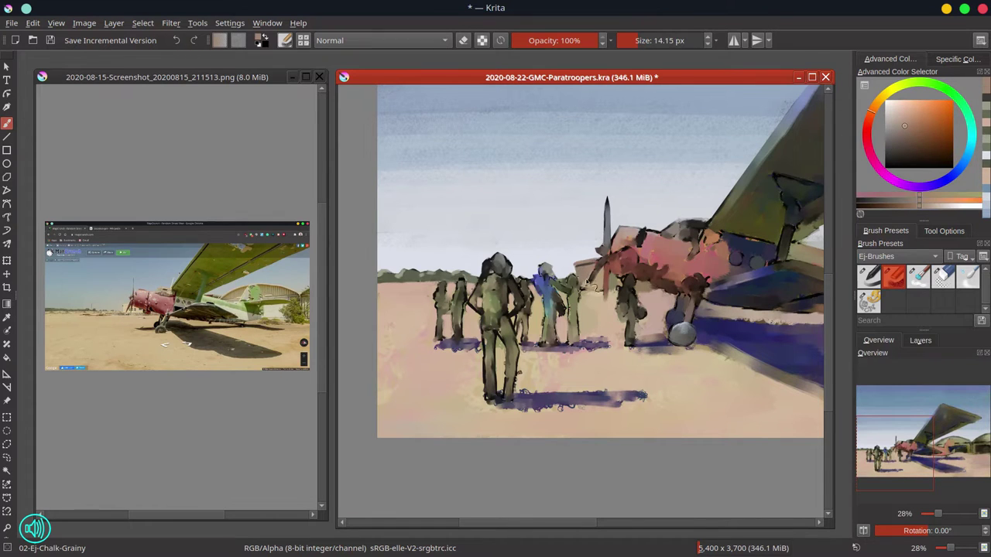
pyautogui.keyDown('ctrl'); pyautogui.click(595, 292); pyautogui.keyUp('ctrl')
pyautogui.moveTo(613, 288); pyautogui.dragTo(611, 286)
pyautogui.keyDown('ctrl'); pyautogui.click(628, 290); pyautogui.keyUp('ctrl')
pyautogui.press(']')
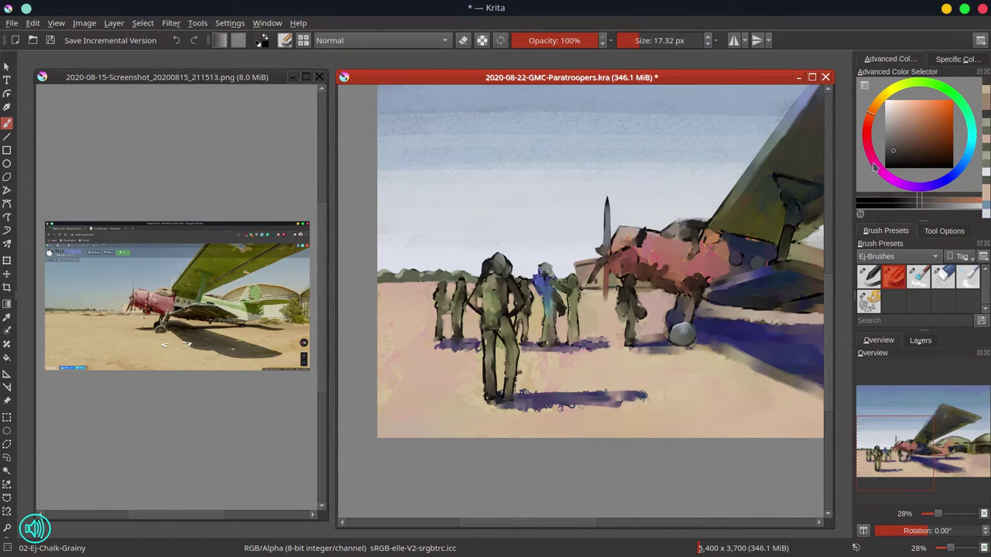
pyautogui.keyDown('ctrl'); pyautogui.click(587, 275); pyautogui.keyUp('ctrl')
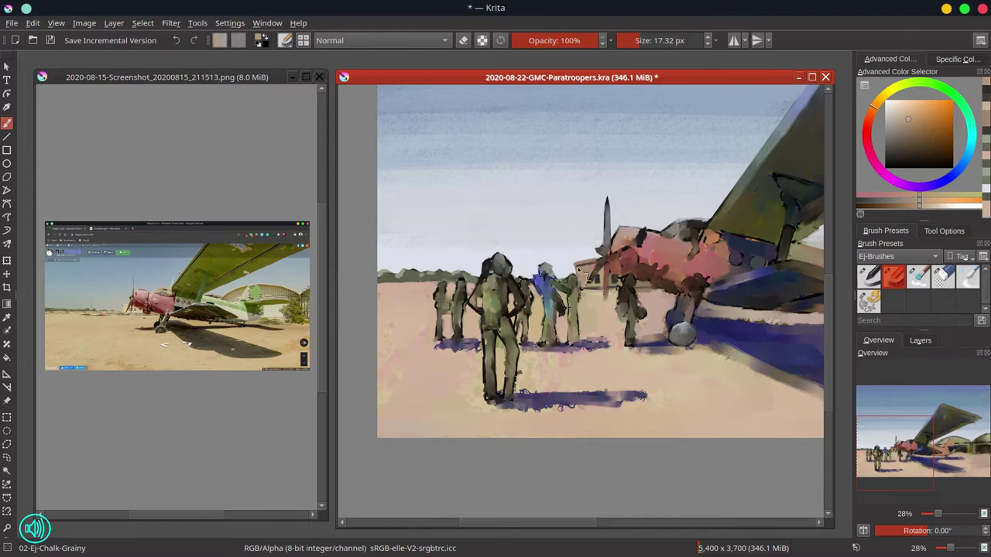
# - Repaint the hangar roof behind the airplane's tail with green tones sampled from it
pyautogui.moveTo(645, 280); pyautogui.dragTo(364, 321)
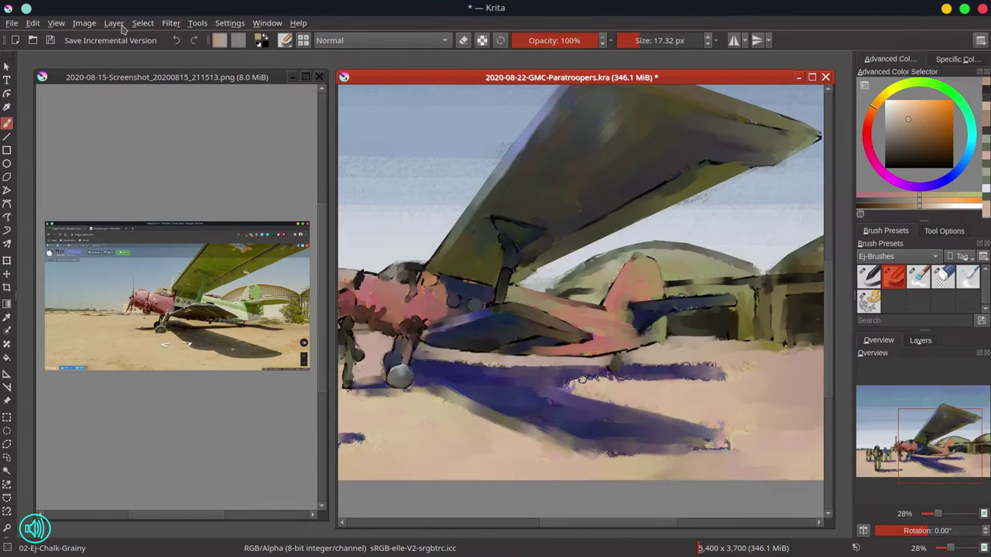
pyautogui.moveTo(425, 310); pyautogui.dragTo(576, 282)
pyautogui.keyDown('ctrl'); pyautogui.click(673, 256); pyautogui.keyUp('ctrl')
pyautogui.moveTo(648, 301); pyautogui.dragTo(602, 318)
pyautogui.moveTo(631, 271)
pyautogui.mouseDown()
pyautogui.moveTo(659, 282)
pyautogui.moveTo(621, 291)
pyautogui.moveTo(620, 275)
pyautogui.moveTo(697, 228)
pyautogui.mouseUp()
pyautogui.keyDown('ctrl'); pyautogui.click(669, 255); pyautogui.keyUp('ctrl')
pyautogui.keyDown('ctrl'); pyautogui.click(686, 270); pyautogui.keyUp('ctrl')
# - Clean up the edges between the tail fin and the hangar with sampled colors and a brush of about 25 px
pyautogui.keyDown('ctrl'); pyautogui.click(631, 275); pyautogui.keyUp('ctrl')
pyautogui.keyDown('ctrl'); pyautogui.click(693, 266); pyautogui.keyUp('ctrl')
pyautogui.moveTo(646, 266)
pyautogui.mouseDown()
pyautogui.moveTo(675, 236)
pyautogui.moveTo(724, 234)
pyautogui.mouseUp()
pyautogui.keyDown('ctrl'); pyautogui.click(621, 271); pyautogui.keyUp('ctrl')
pyautogui.moveTo(605, 277)
pyautogui.mouseDown()
pyautogui.moveTo(590, 297)
pyautogui.moveTo(622, 289)
pyautogui.mouseUp()
pyautogui.keyDown('ctrl'); pyautogui.click(671, 267); pyautogui.keyUp('ctrl')
# - Mirror the canvas view horizontally and check the hangars, tail and wing
pyautogui.press('5')
pyautogui.press('m')
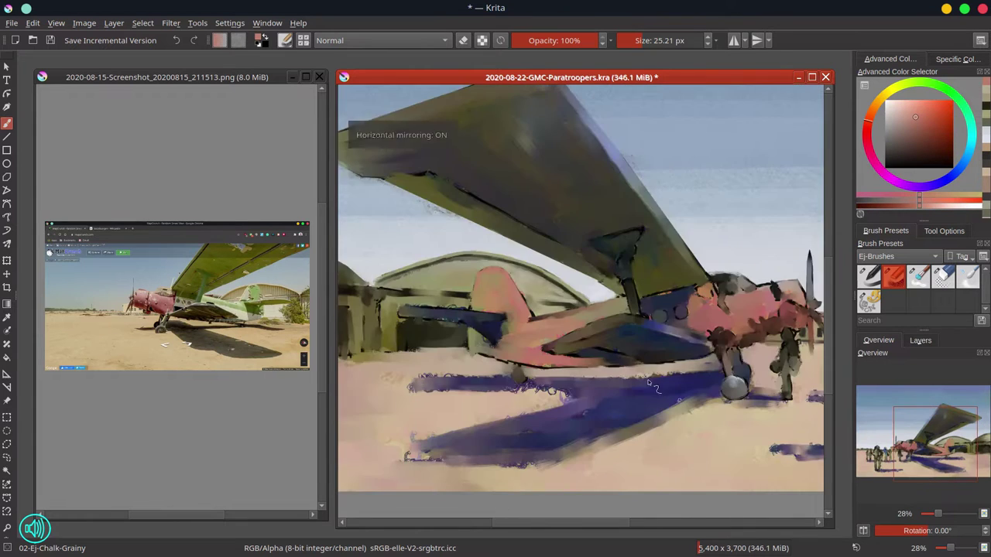
pyautogui.moveTo(474, 348); pyautogui.dragTo(598, 367)
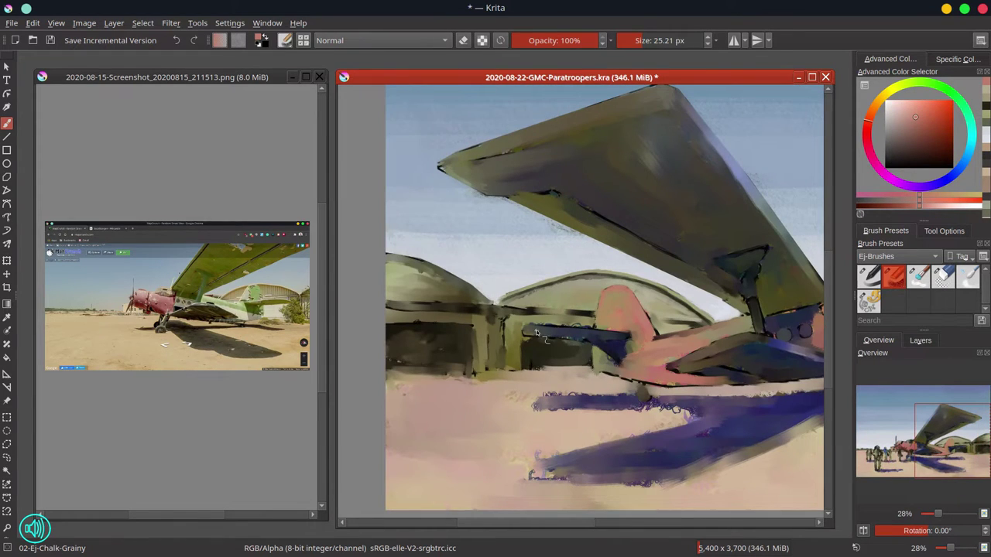
# - Save the painting, and touch up the left hangar's roof with a sampled green in a rotated view
pyautogui.hotkey('ctrl', 's')
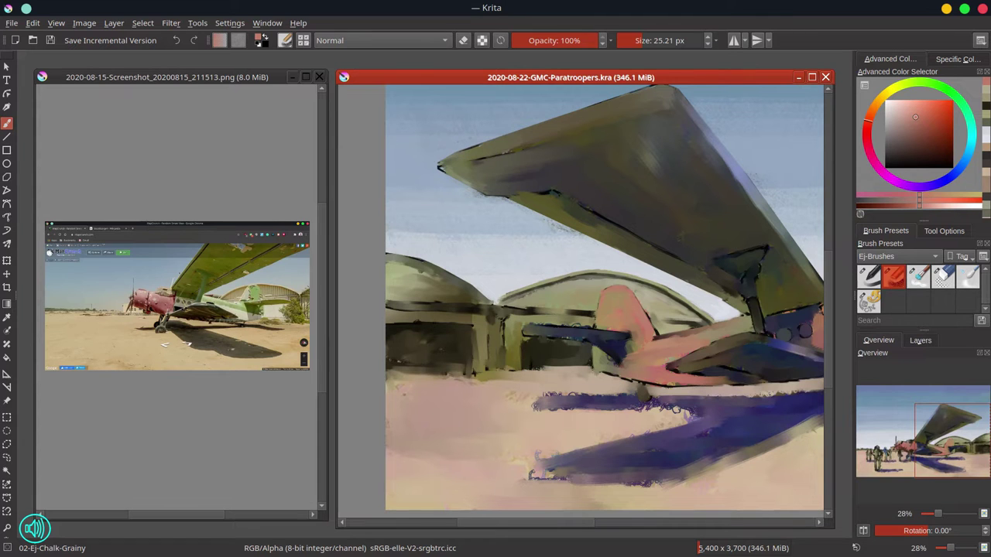
pyautogui.moveTo(480, 279); pyautogui.dragTo(478, 316)
pyautogui.keyDown('ctrl'); pyautogui.click(402, 333); pyautogui.keyUp('ctrl')
pyautogui.press('[')
pyautogui.moveTo(383, 328)
pyautogui.mouseDown()
pyautogui.moveTo(507, 322)
pyautogui.moveTo(550, 291)
pyautogui.moveTo(386, 333)
pyautogui.moveTo(475, 334)
pyautogui.mouseUp()
# - Repaint the face of the left hangar below its roof arch with a sampled green at about 35 px
pyautogui.keyDown('ctrl'); pyautogui.click(520, 311); pyautogui.keyUp('ctrl')
pyautogui.press('[')
pyautogui.press('[')
pyautogui.keyDown('ctrl'); pyautogui.click(388, 339); pyautogui.keyUp('ctrl')
pyautogui.press(']')
pyautogui.press(']')
pyautogui.press(']')
pyautogui.press(']')
pyautogui.press(']')
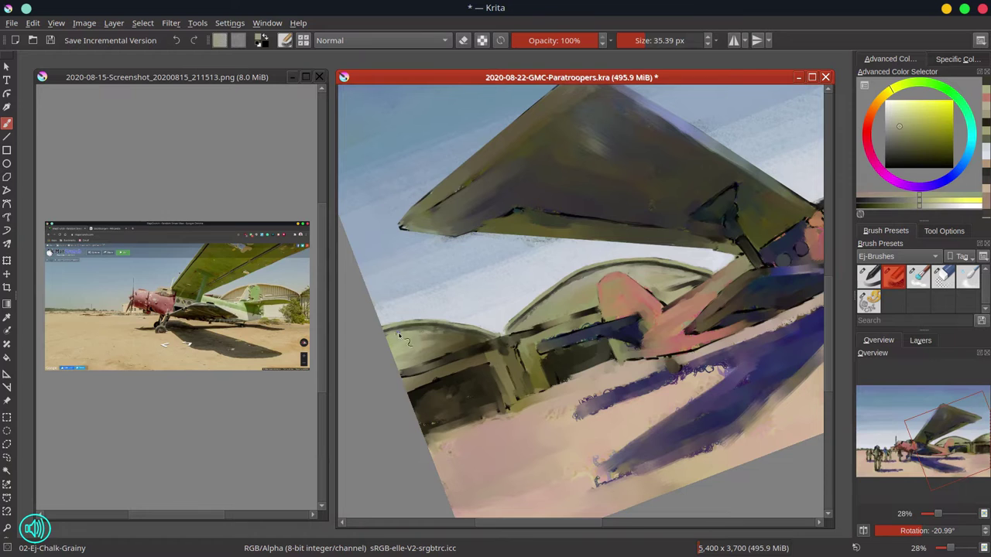
pyautogui.moveTo(396, 336)
pyautogui.mouseDown()
pyautogui.moveTo(481, 336)
pyautogui.moveTo(524, 390)
pyautogui.moveTo(479, 387)
pyautogui.moveTo(511, 362)
pyautogui.mouseUp()
# - Straighten the canvas view and repaint the hangar junction and eaves with sampled tones at about 21 px
pyautogui.keyDown('ctrl'); pyautogui.click(521, 323); pyautogui.keyUp('ctrl')
pyautogui.press('[')
pyautogui.press('[')
pyautogui.keyDown('ctrl'); pyautogui.click(482, 399); pyautogui.keyUp('ctrl')
pyautogui.press('5')
pyautogui.keyDown('ctrl'); pyautogui.click(501, 287); pyautogui.keyUp('ctrl')
pyautogui.moveTo(500, 294); pyautogui.dragTo(499, 305)
pyautogui.keyDown('ctrl'); pyautogui.click(547, 290); pyautogui.keyUp('ctrl')
pyautogui.press('[')
pyautogui.moveTo(415, 310); pyautogui.dragTo(595, 314)
pyautogui.keyDown('ctrl'); pyautogui.click(434, 302); pyautogui.keyUp('ctrl')
pyautogui.keyDown('ctrl'); pyautogui.click(431, 303); pyautogui.keyUp('ctrl')
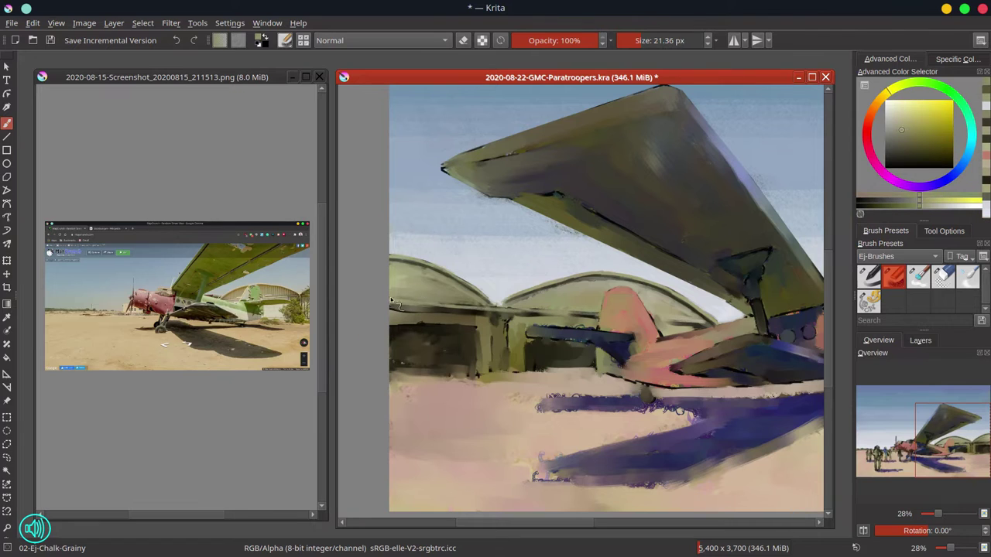
# - Paint light green trim along the hangar eaves and roof arches at about 19 px
pyautogui.keyDown('ctrl'); pyautogui.click(434, 297); pyautogui.keyUp('ctrl')
pyautogui.click(901, 116)
pyautogui.press('[')
pyautogui.moveTo(391, 304); pyautogui.dragTo(712, 322)
pyautogui.moveTo(502, 305); pyautogui.dragTo(549, 284)
pyautogui.moveTo(398, 256); pyautogui.dragTo(413, 261)
# - Refine the bands along both hangars' eaves, including behind the tail fin, with sampled darker tones at about 15 px
pyautogui.keyDown('ctrl'); pyautogui.click(424, 310); pyautogui.keyUp('ctrl')
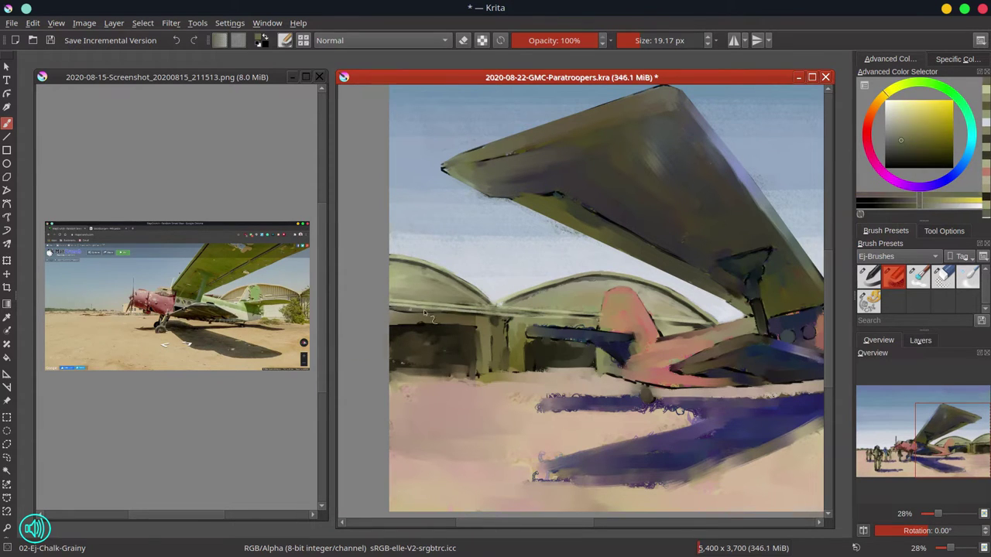
pyautogui.keyDown('ctrl'); pyautogui.click(467, 313); pyautogui.keyUp('ctrl')
pyautogui.press('[')
pyautogui.press('[')
pyautogui.moveTo(391, 303); pyautogui.dragTo(600, 321)
pyautogui.keyDown('ctrl'); pyautogui.click(455, 306); pyautogui.keyUp('ctrl')
pyautogui.moveTo(491, 313); pyautogui.dragTo(580, 322)
pyautogui.keyDown('ctrl'); pyautogui.click(653, 324); pyautogui.keyUp('ctrl')
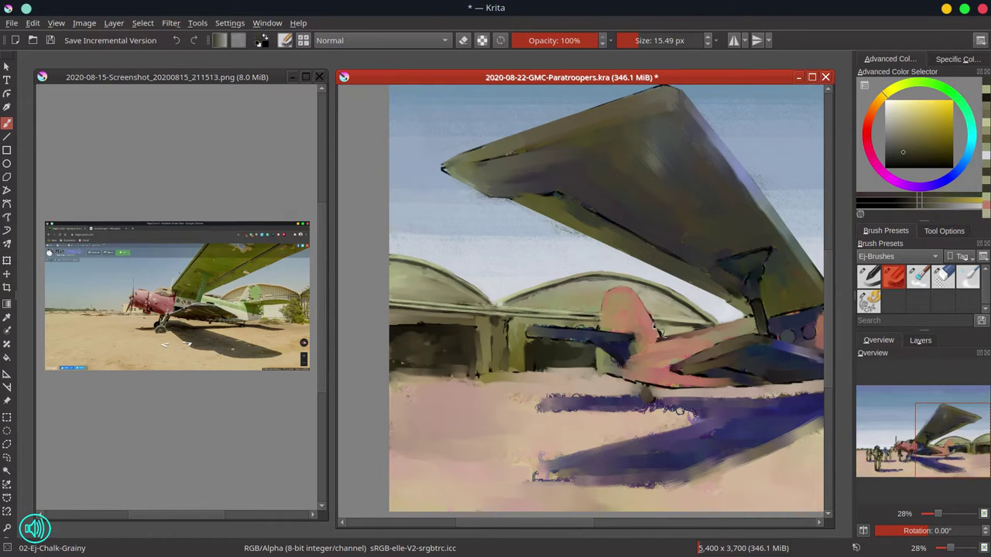
pyautogui.keyDown('ctrl'); pyautogui.click(655, 324); pyautogui.keyUp('ctrl')
pyautogui.moveTo(652, 324); pyautogui.dragTo(714, 332)
# - Repaint the pillars and doorway edges between the two hangars with sampled greens and darks at about 28 px
pyautogui.keyDown('ctrl'); pyautogui.click(528, 299); pyautogui.keyUp('ctrl')
pyautogui.press(']')
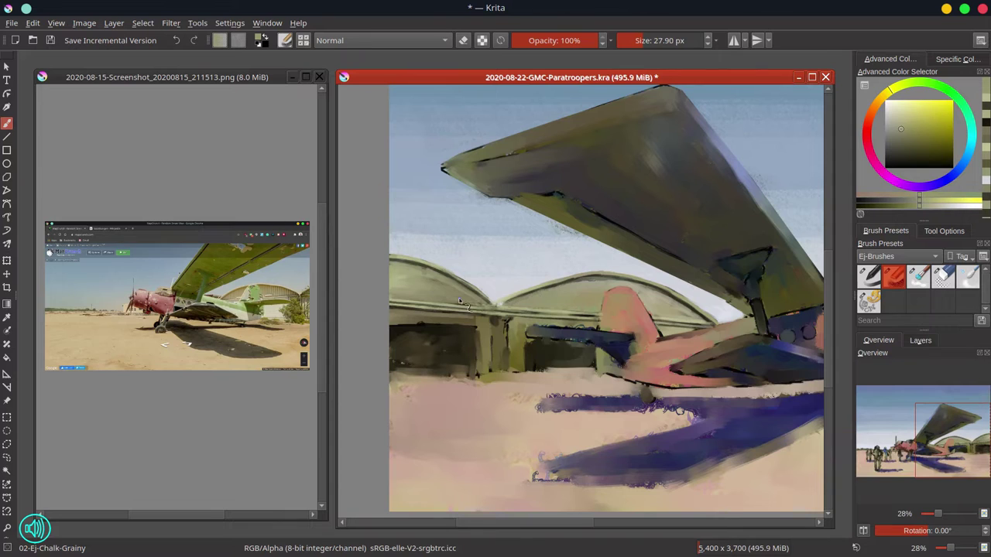
pyautogui.keyDown('ctrl'); pyautogui.click(463, 366); pyautogui.keyUp('ctrl')
pyautogui.keyDown('ctrl'); pyautogui.click(487, 364); pyautogui.keyUp('ctrl')
pyautogui.moveTo(506, 316); pyautogui.dragTo(504, 370)
pyautogui.keyDown('ctrl'); pyautogui.click(467, 348); pyautogui.keyUp('ctrl')
pyautogui.moveTo(496, 336)
pyautogui.mouseDown()
pyautogui.moveTo(493, 397)
pyautogui.moveTo(578, 372)
pyautogui.moveTo(542, 371)
pyautogui.mouseUp()
# - Clean up the ground edge in front of the left hangar with a sampled sand color at about 51 px
pyautogui.keyDown('ctrl'); pyautogui.click(491, 398); pyautogui.keyUp('ctrl')
pyautogui.press(']')
pyautogui.keyDown('ctrl'); pyautogui.click(463, 393); pyautogui.keyUp('ctrl')
pyautogui.press(']')
pyautogui.moveTo(463, 378); pyautogui.dragTo(406, 370)
# - Darken the left hangar's doorway with a deeper shade of its sampled color
pyautogui.keyDown('ctrl'); pyautogui.click(404, 369); pyautogui.keyUp('ctrl')
pyautogui.keyDown('ctrl'); pyautogui.click(414, 352); pyautogui.keyUp('ctrl')
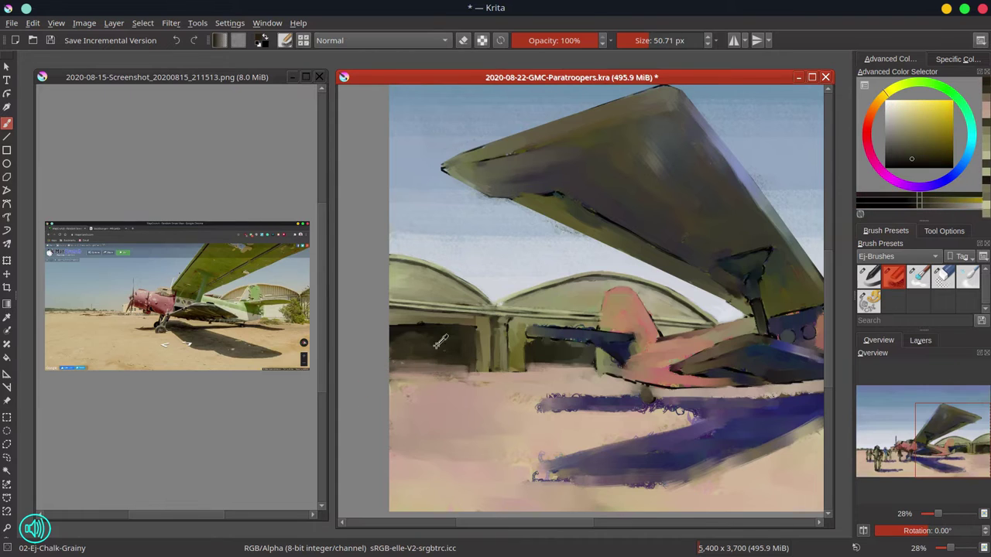
pyautogui.keyDown('ctrl'); pyautogui.click(437, 346); pyautogui.keyUp('ctrl')
pyautogui.click(897, 165)
pyautogui.moveTo(418, 336)
pyautogui.mouseDown()
pyautogui.moveTo(476, 331)
pyautogui.moveTo(532, 358)
pyautogui.moveTo(540, 340)
pyautogui.moveTo(498, 367)
pyautogui.moveTo(418, 381)
pyautogui.mouseUp()
# - Smooth the ground in front of the hangars and around the tail's shadow with sampled sand color at about 65 px
pyautogui.keyDown('ctrl'); pyautogui.click(492, 333); pyautogui.keyUp('ctrl')
pyautogui.keyDown('ctrl'); pyautogui.click(538, 356); pyautogui.keyUp('ctrl')
pyautogui.keyDown('ctrl'); pyautogui.click(500, 383); pyautogui.keyUp('ctrl')
pyautogui.moveTo(542, 374); pyautogui.dragTo(508, 373)
pyautogui.moveTo(567, 369); pyautogui.dragTo(532, 369)
pyautogui.moveTo(393, 373)
pyautogui.mouseDown()
pyautogui.moveTo(415, 373)
pyautogui.moveTo(394, 383)
pyautogui.mouseUp()
pyautogui.moveTo(545, 397); pyautogui.dragTo(646, 395)
pyautogui.moveTo(566, 372); pyautogui.dragTo(596, 370)
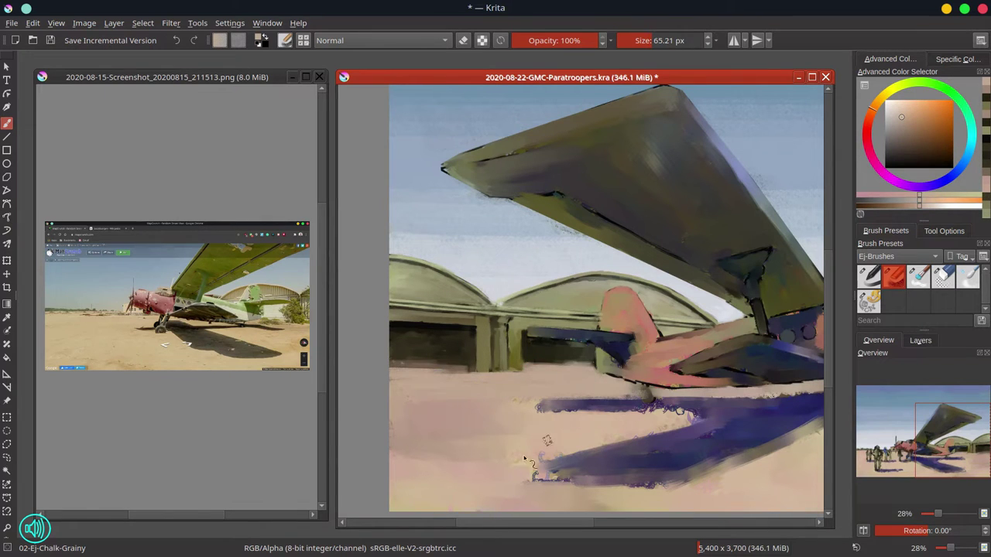
# - Refine the dark left hangar doorway and add a tiny green figure in front of it, checking against the sketch layer
pyautogui.keyDown('ctrl'); pyautogui.click(411, 334); pyautogui.keyUp('ctrl')
pyautogui.moveTo(413, 332); pyautogui.dragTo(449, 338)
pyautogui.moveTo(432, 341)
pyautogui.mouseDown()
pyautogui.moveTo(404, 350)
pyautogui.moveTo(448, 361)
pyautogui.mouseUp()
pyautogui.click(921, 341)
pyautogui.click(862, 393)
pyautogui.keyDown('ctrl'); pyautogui.click(482, 345); pyautogui.keyUp('ctrl')
pyautogui.click(863, 393)
pyautogui.press('[')
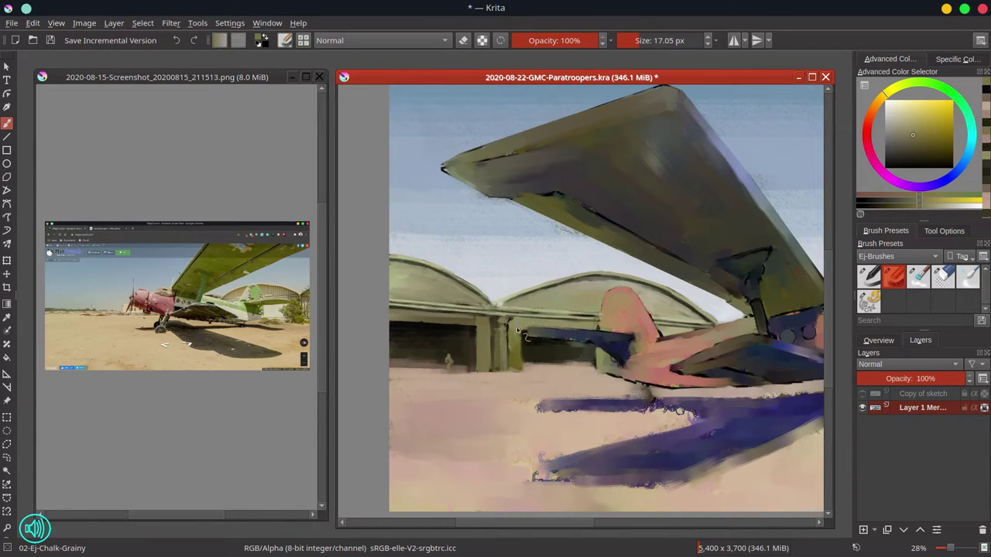
# - Paint the tiny figure's shadow with a sampled blue-violet at about 17 px and touch up the right hangar's doorway
pyautogui.keyDown('ctrl'); pyautogui.click(452, 377); pyautogui.keyUp('ctrl')
pyautogui.keyDown('ctrl'); pyautogui.click(543, 405); pyautogui.keyUp('ctrl')
pyautogui.moveTo(449, 372); pyautogui.dragTo(436, 373)
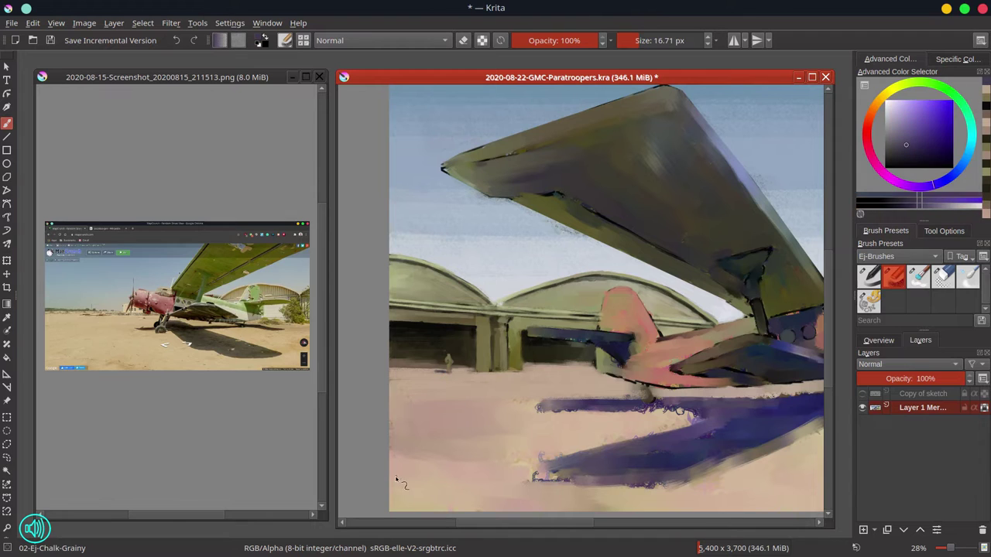
pyautogui.moveTo(604, 350); pyautogui.dragTo(610, 350)
pyautogui.keyDown('ctrl'); pyautogui.click(541, 345); pyautogui.keyUp('ctrl')
pyautogui.moveTo(534, 342); pyautogui.dragTo(541, 352)
# - Repaint the ground below the airplane's nose and beside its wheel with sampled sand tones at about 30 px
pyautogui.keyDown('ctrl'); pyautogui.click(511, 387); pyautogui.keyUp('ctrl')
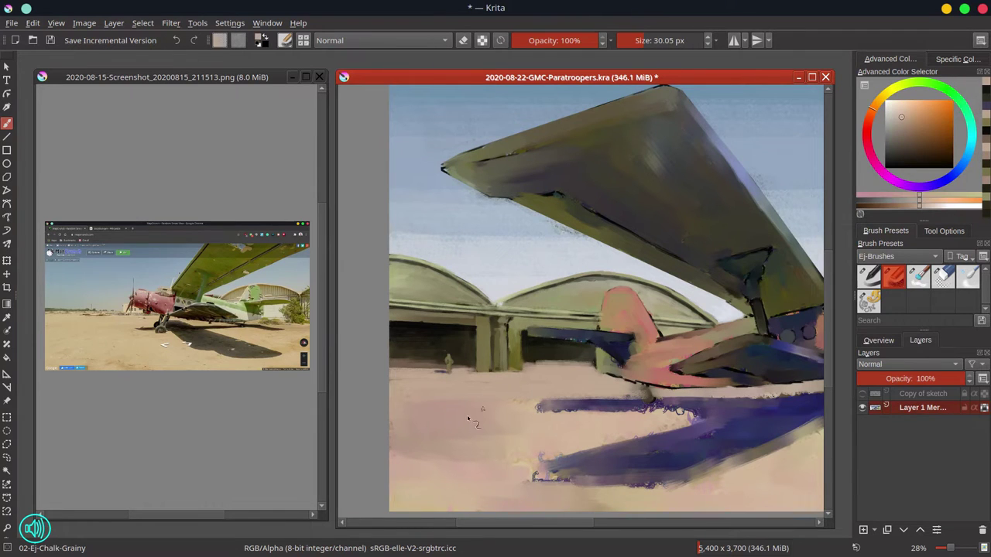
pyautogui.moveTo(767, 430); pyautogui.dragTo(436, 420)
pyautogui.keyDown('ctrl'); pyautogui.click(560, 365); pyautogui.keyUp('ctrl')
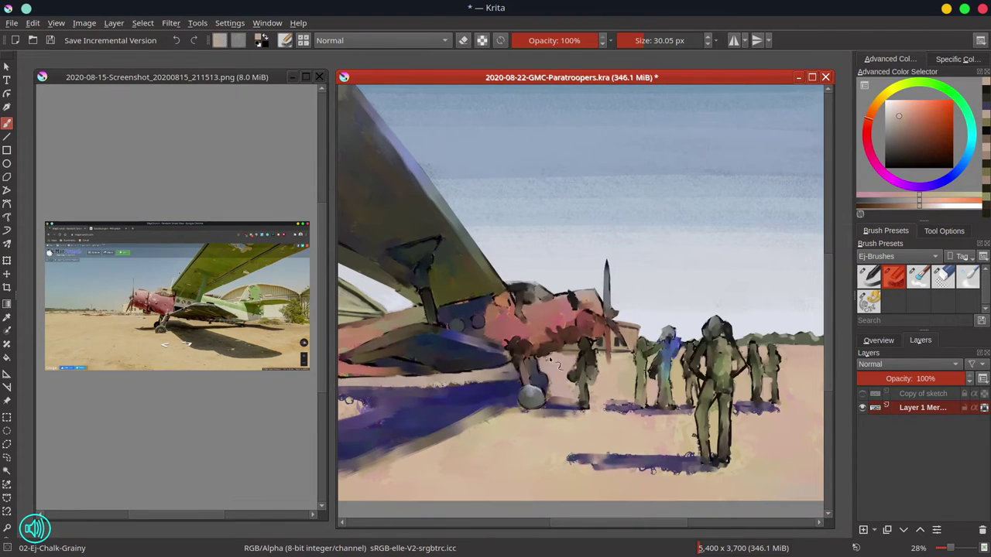
pyautogui.moveTo(563, 358)
pyautogui.mouseDown()
pyautogui.moveTo(576, 352)
pyautogui.moveTo(606, 367)
pyautogui.mouseUp()
pyautogui.keyDown('ctrl'); pyautogui.click(614, 348); pyautogui.keyUp('ctrl')
pyautogui.keyDown('ctrl'); pyautogui.click(611, 360); pyautogui.keyUp('ctrl')
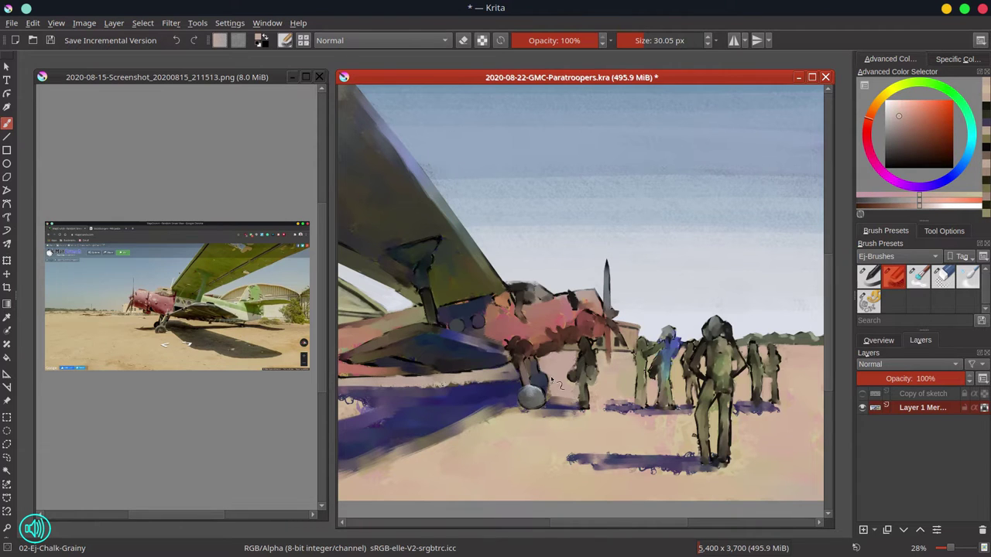
pyautogui.moveTo(550, 379)
pyautogui.mouseDown()
pyautogui.moveTo(558, 404)
pyautogui.moveTo(607, 391)
pyautogui.moveTo(663, 406)
pyautogui.mouseUp()
pyautogui.keyDown('ctrl'); pyautogui.click(559, 409); pyautogui.keyUp('ctrl')
pyautogui.scroll(-1, 704, 402)
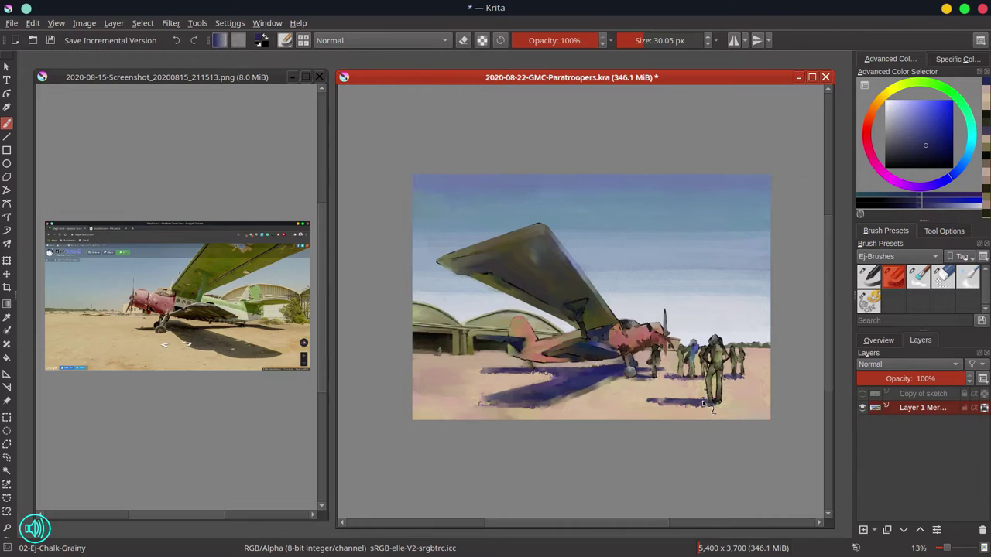
# - Turn off the mirrored canvas view and save the painting
pyautogui.click(886, 343)
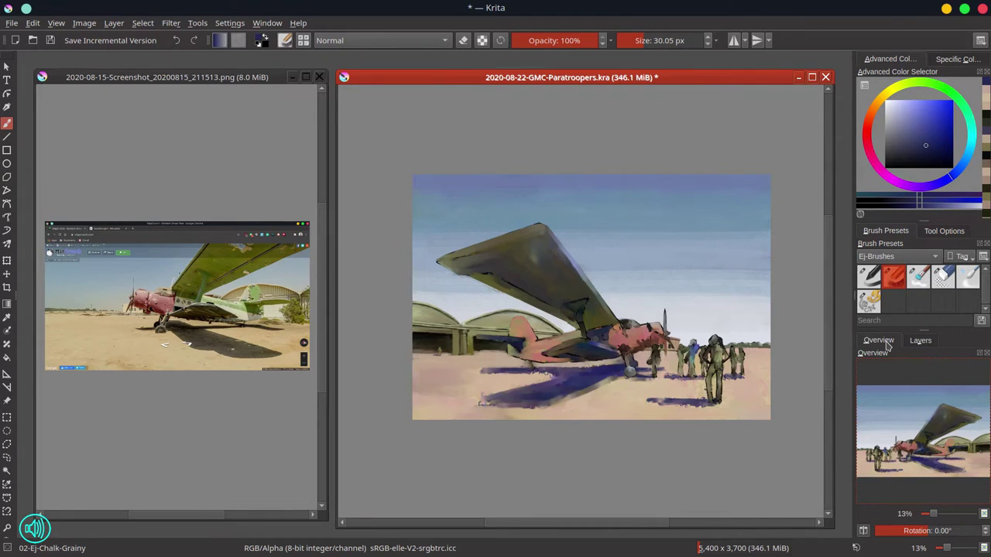
pyautogui.click(863, 531)
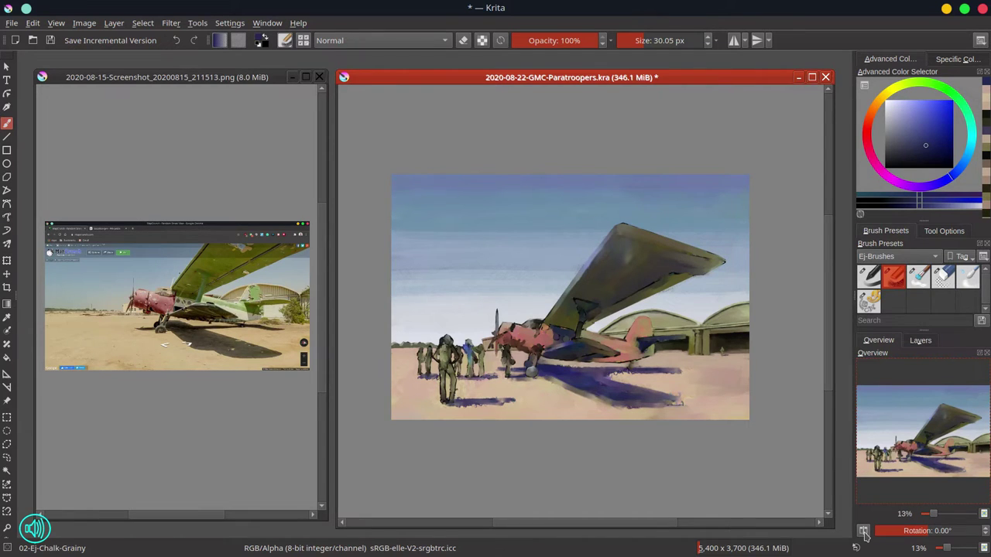
pyautogui.hotkey('ctrl', 's')
# - Zoom in on the figures, show the Copy of sketch layer, hide Layer 1 Merged, and make the sketch layer active
pyautogui.moveTo(432, 387); pyautogui.dragTo(542, 311)
pyautogui.click(921, 339)
pyautogui.click(862, 394)
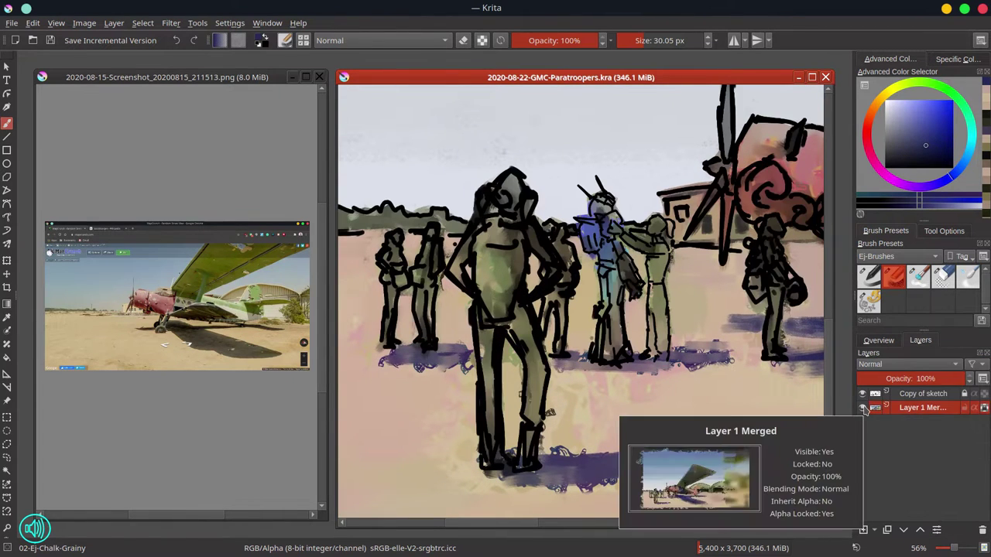
pyautogui.click(862, 408)
pyautogui.click(921, 394)
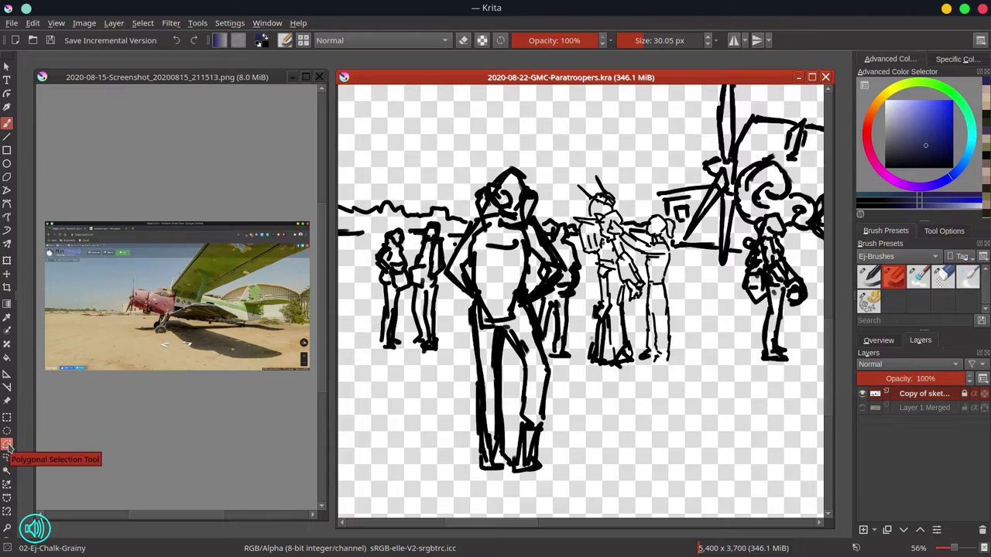
# - Outline all the standing paratrooper figures in the sketch with a polygonal selection
pyautogui.click(7, 447)
pyautogui.click(371, 328)
pyautogui.click(368, 271)
pyautogui.click(373, 232)
pyautogui.click(391, 218)
pyautogui.click(405, 225)
pyautogui.click(413, 254)
pyautogui.click(430, 219)
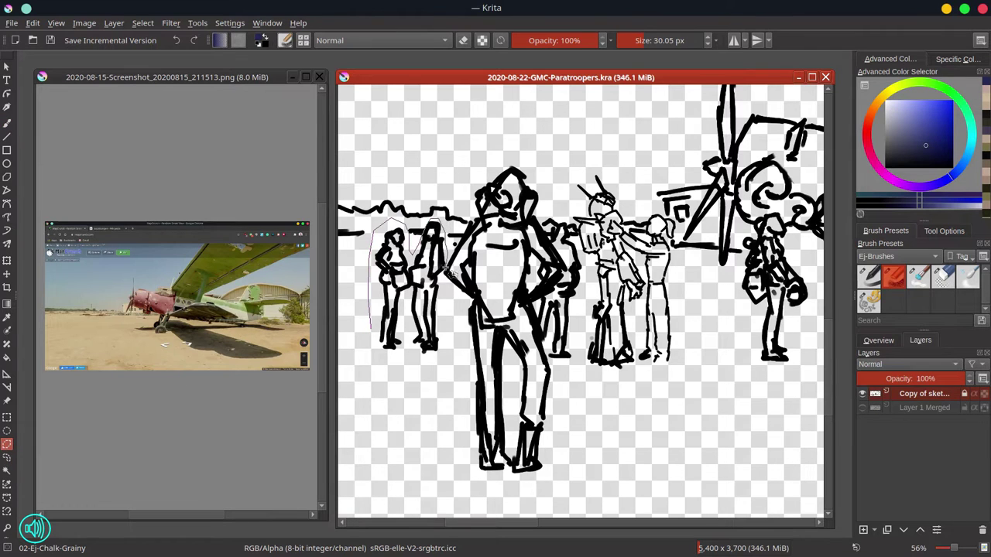
pyautogui.click(456, 245)
pyautogui.click(474, 217)
pyautogui.click(474, 179)
pyautogui.click(519, 151)
pyautogui.click(531, 156)
pyautogui.click(543, 178)
pyautogui.click(547, 235)
pyautogui.click(562, 223)
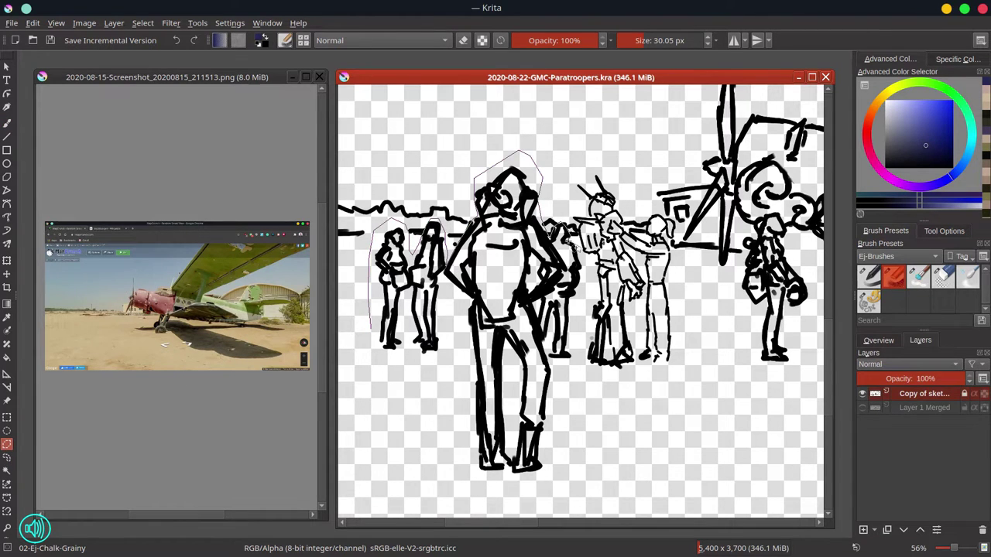
pyautogui.click(575, 245)
pyautogui.click(583, 267)
pyautogui.click(570, 213)
pyautogui.click(576, 210)
pyautogui.click(573, 167)
pyautogui.click(601, 157)
pyautogui.click(628, 193)
pyautogui.click(625, 221)
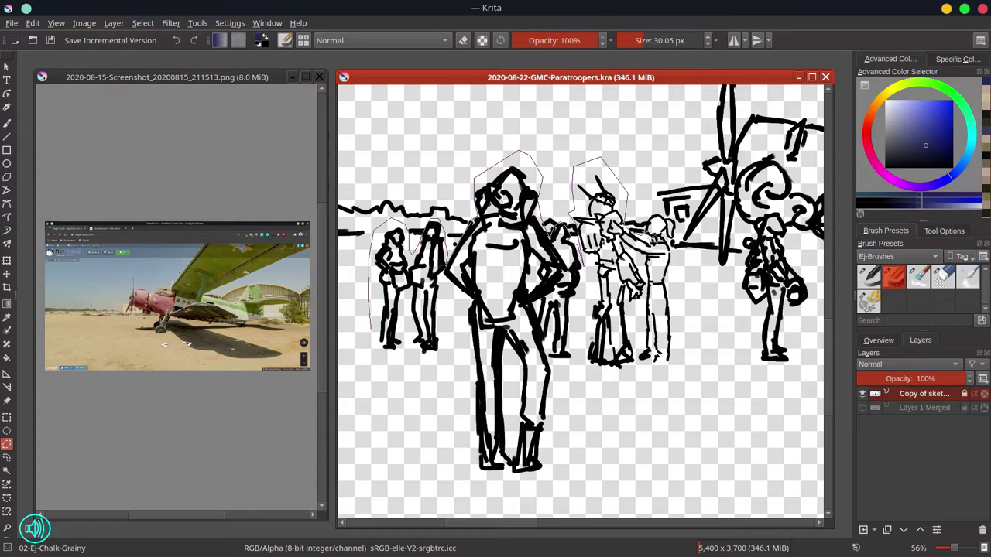
pyautogui.click(655, 212)
pyautogui.click(676, 220)
pyautogui.click(673, 245)
pyautogui.click(701, 280)
pyautogui.click(720, 280)
pyautogui.click(741, 255)
pyautogui.click(755, 216)
pyautogui.click(781, 212)
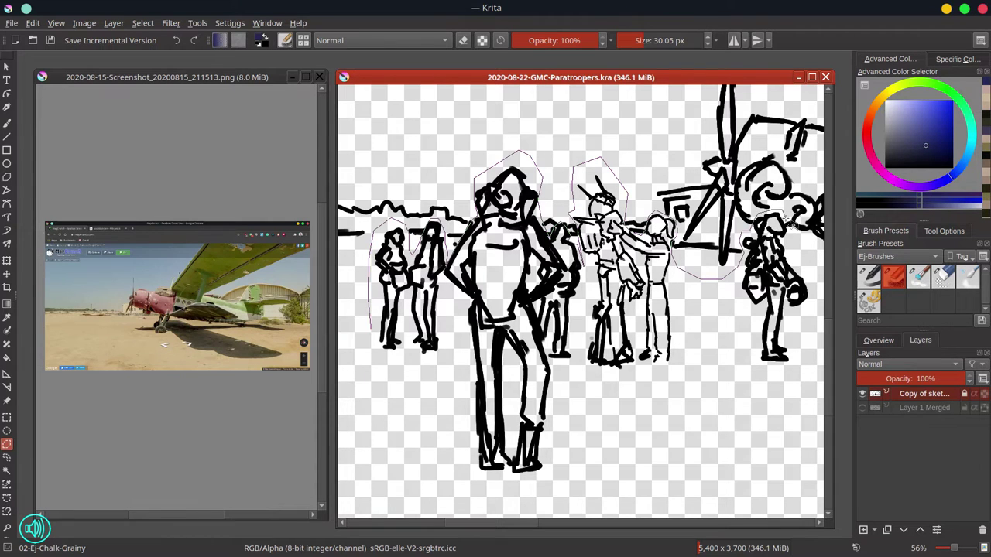
pyautogui.click(792, 237)
pyautogui.click(813, 287)
pyautogui.click(815, 313)
pyautogui.click(800, 381)
pyautogui.click(746, 418)
pyautogui.click(519, 502)
pyautogui.doubleClick(369, 355)
# - Add the small figure at the cockpit window to the polygonal selection
pyautogui.moveTo(743, 209); pyautogui.dragTo(605, 285)
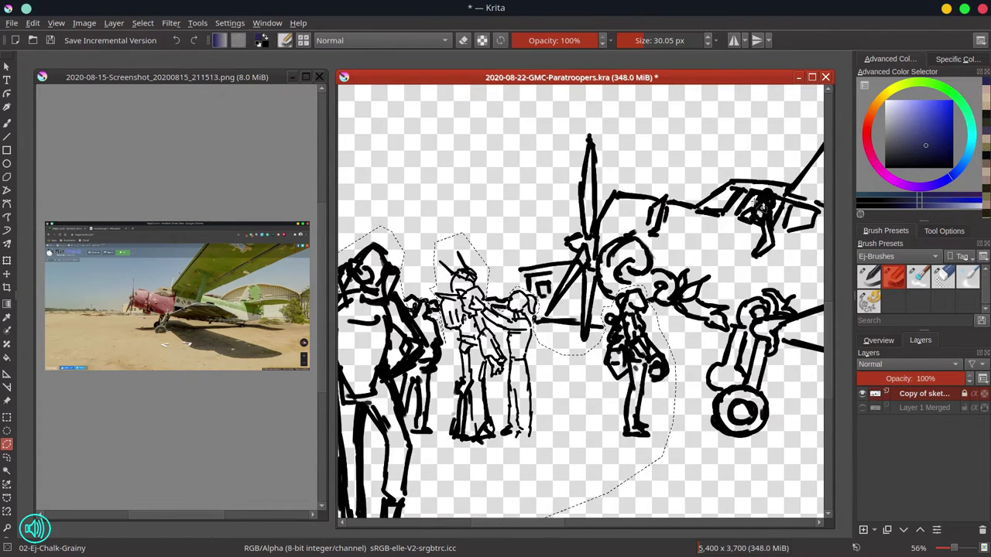
pyautogui.click(756, 202)
pyautogui.click(741, 224)
pyautogui.click(751, 259)
pyautogui.click(777, 248)
pyautogui.click(790, 197)
pyautogui.doubleClick(770, 186)
pyautogui.scroll(-1, 614, 334)
# - Copy the selected sketch figures and paste them onto a new layer
pyautogui.moveTo(614, 334); pyautogui.dragTo(681, 306)
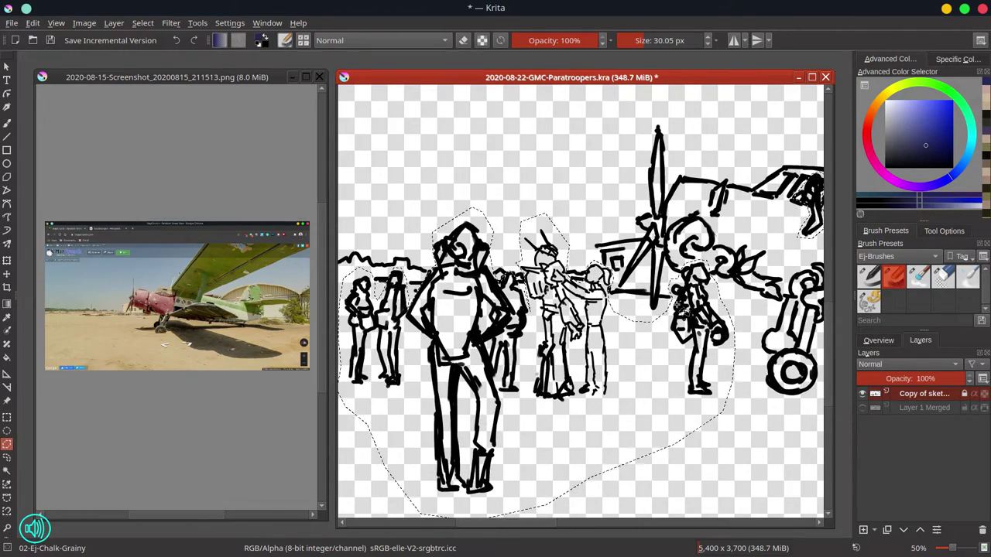
pyautogui.hotkey('ctrl', 'c')
pyautogui.hotkey('ctrl', 'v')
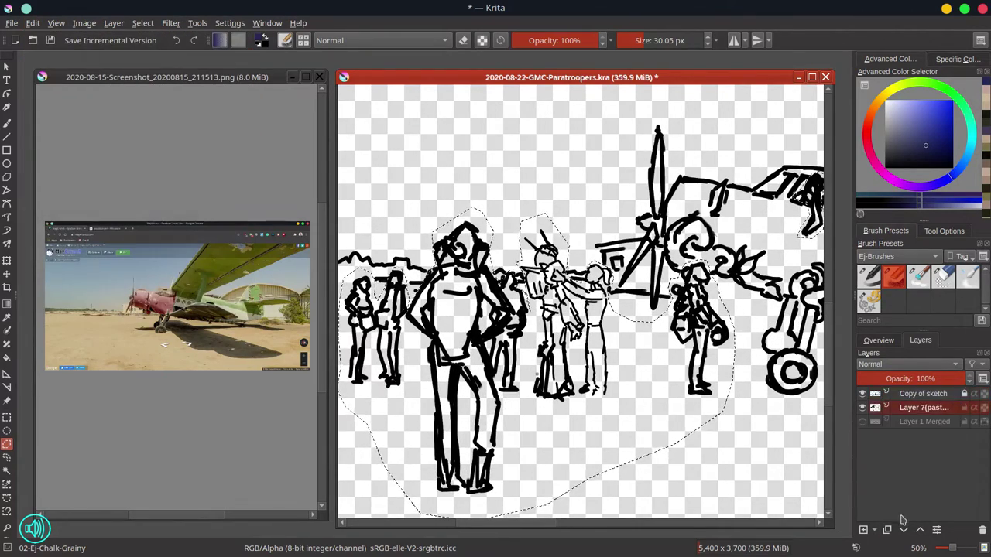
# - Hide the original sketch, show the painting with the pasted figure layer at 40% opacity, and clear the selection
pyautogui.click(862, 393)
pyautogui.click(863, 422)
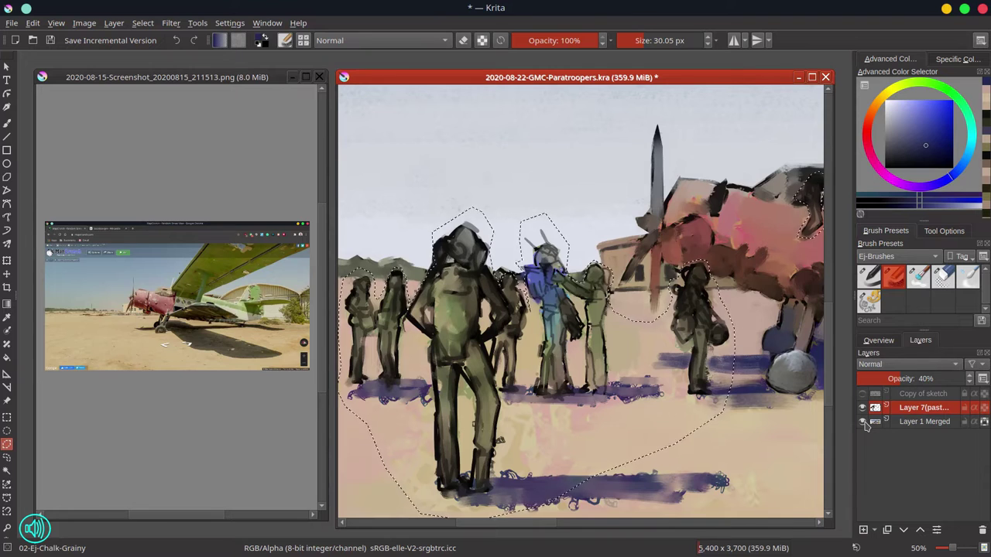
pyautogui.hotkey('ctrl', 'shift', 'a')
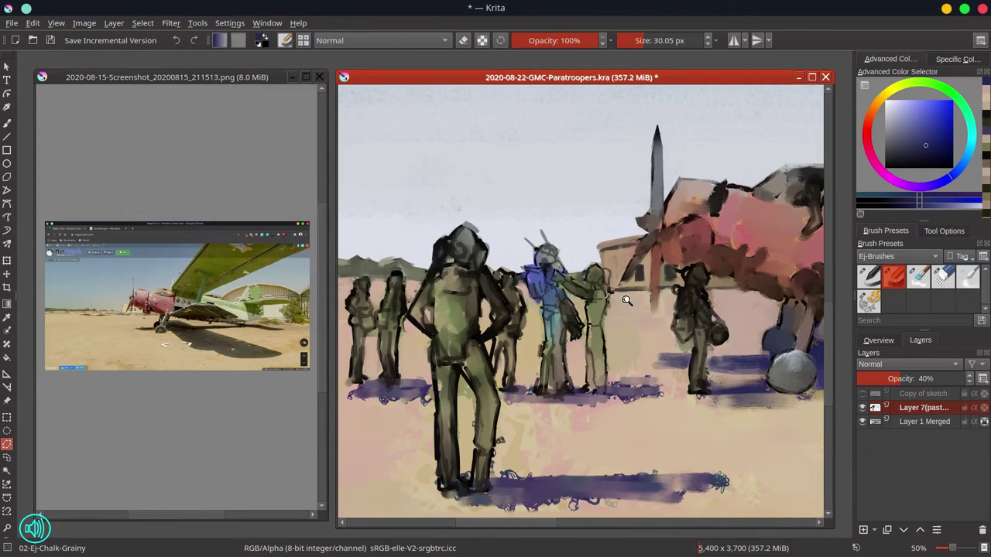
pyautogui.moveTo(627, 301); pyautogui.dragTo(649, 320)
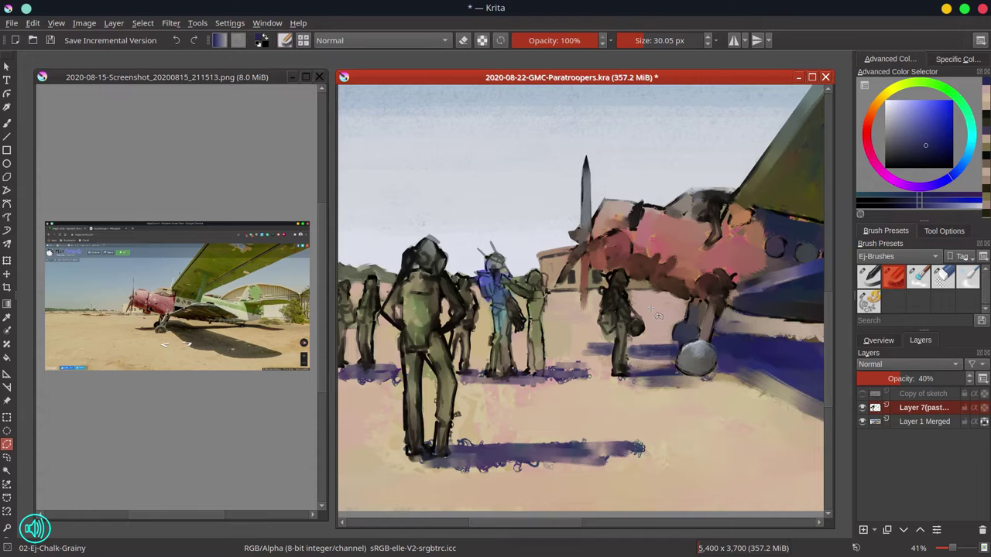
# - Make Layer 1 Merged active and show the sketch layer over the group of figures
pyautogui.click(925, 422)
pyautogui.click(862, 393)
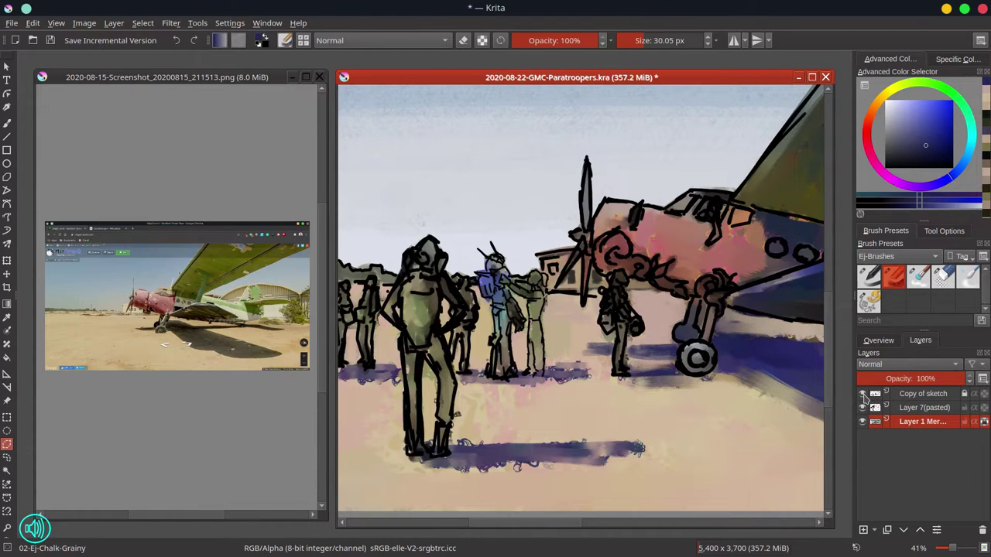
pyautogui.moveTo(517, 377); pyautogui.dragTo(672, 371)
pyautogui.moveTo(517, 315); pyautogui.dragTo(466, 308)
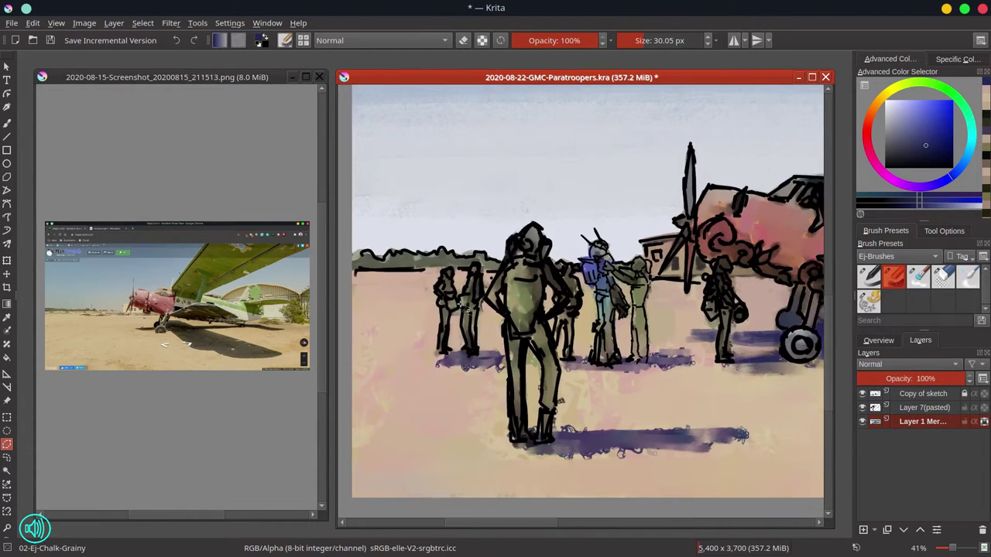
# - Select the left part of the sandy ground with a rectangular selection from the horizon to below the canvas edge
pyautogui.hotkey('ctrl', 'r')
pyautogui.moveTo(343, 270); pyautogui.dragTo(720, 507)
pyautogui.click(7, 444)
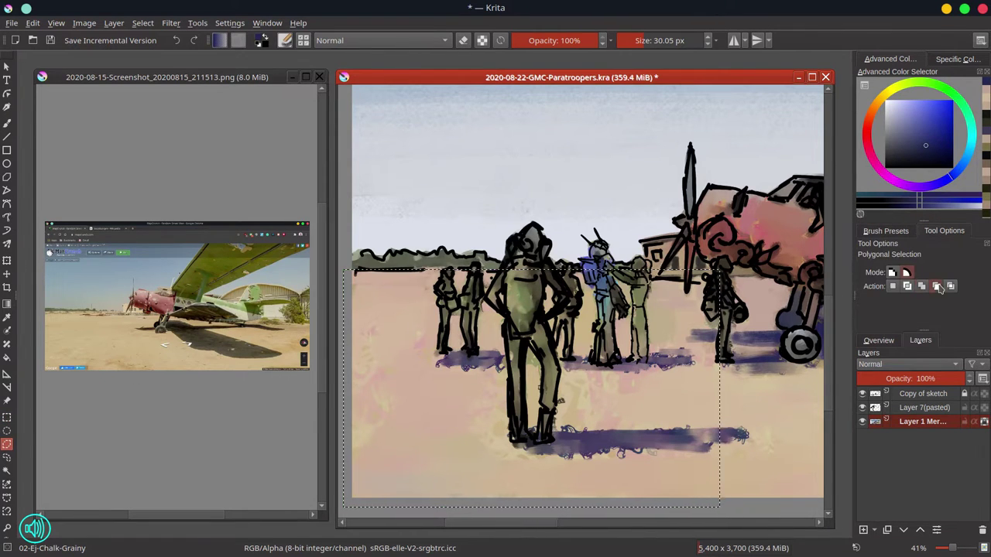
# - Subtract the two leftmost standing figures from the ground selection with a polygonal outline around their bodies and legs
pyautogui.click(439, 354)
pyautogui.click(450, 353)
pyautogui.click(452, 313)
pyautogui.click(463, 350)
pyautogui.click(478, 353)
pyautogui.click(482, 302)
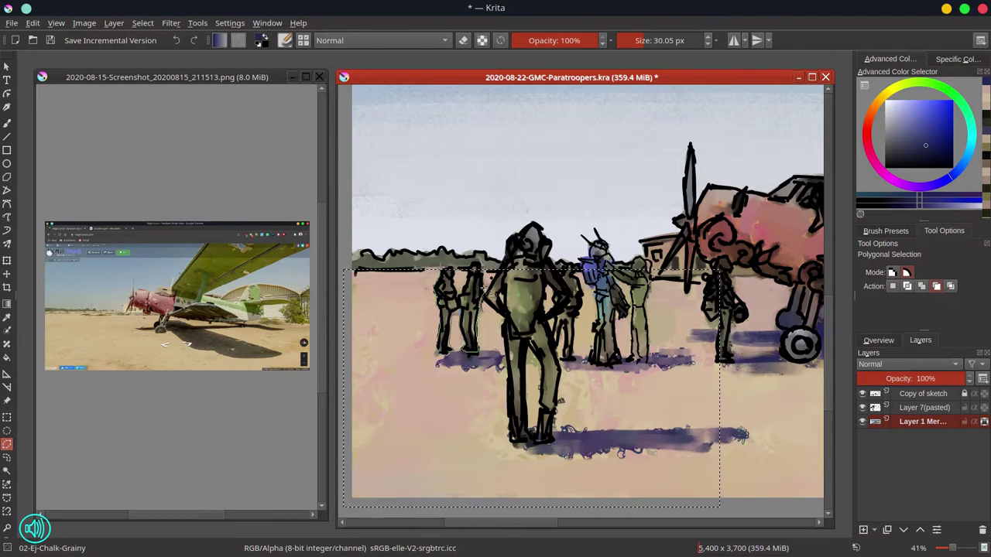
pyautogui.click(480, 268)
pyautogui.click(464, 294)
pyautogui.click(448, 268)
pyautogui.click(436, 300)
pyautogui.click(439, 354)
pyautogui.press('a')
pyautogui.click(937, 286)
pyautogui.click(449, 269)
pyautogui.click(452, 252)
pyautogui.press('Escape')
# - Subtract the large foreground paratrooper and the figure directly behind him from the ground selection with a polygonal outline
pyautogui.moveTo(498, 227); pyautogui.dragTo(412, 221)
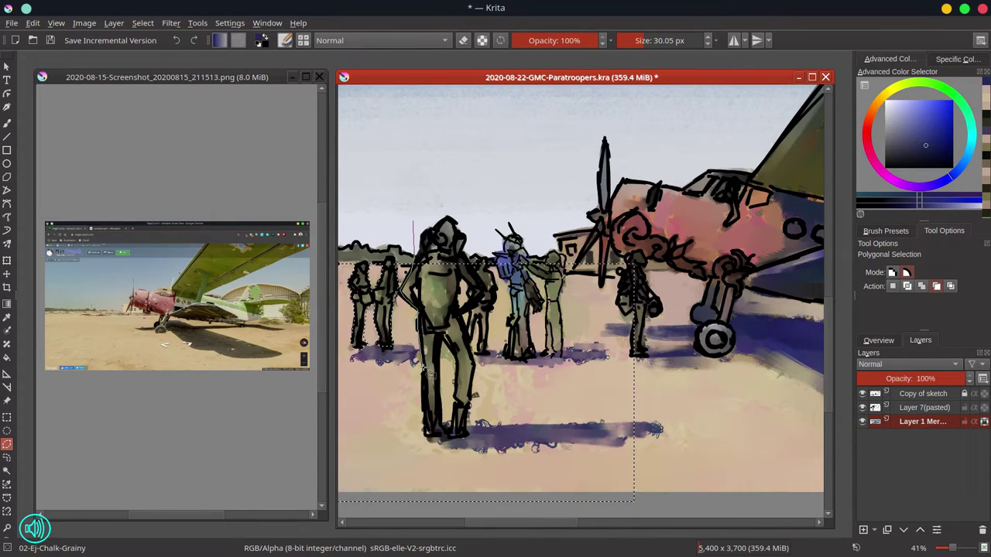
pyautogui.click(424, 381)
pyautogui.click(427, 436)
pyautogui.click(452, 439)
pyautogui.click(470, 436)
pyautogui.click(466, 421)
pyautogui.click(475, 365)
pyautogui.click(471, 343)
pyautogui.click(477, 313)
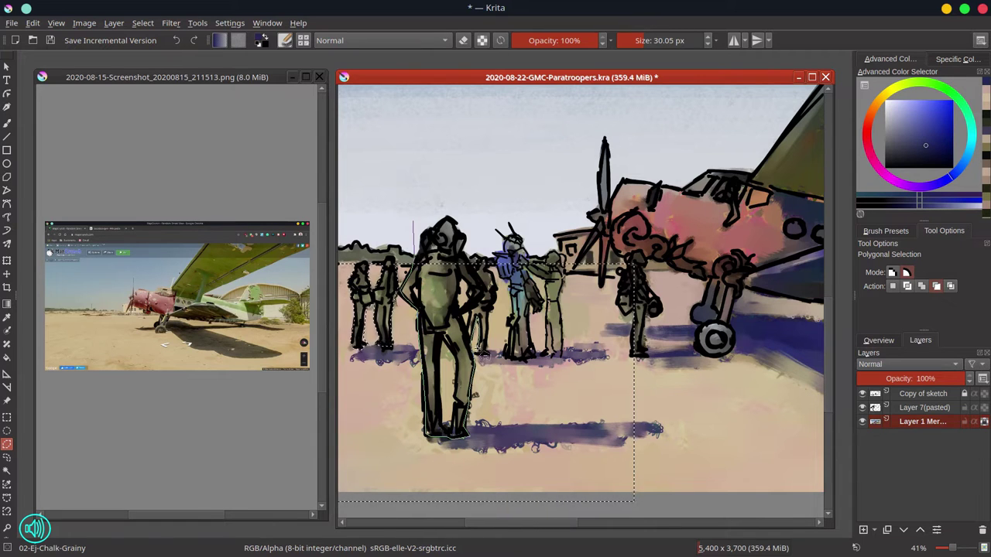
pyautogui.click(476, 354)
pyautogui.click(489, 355)
pyautogui.click(487, 333)
pyautogui.click(490, 311)
pyautogui.doubleClick(482, 247)
# - Refine the ground selection around the foreground figure's legs and subtract the standing figures between him and the plane's nose
pyautogui.click(922, 287)
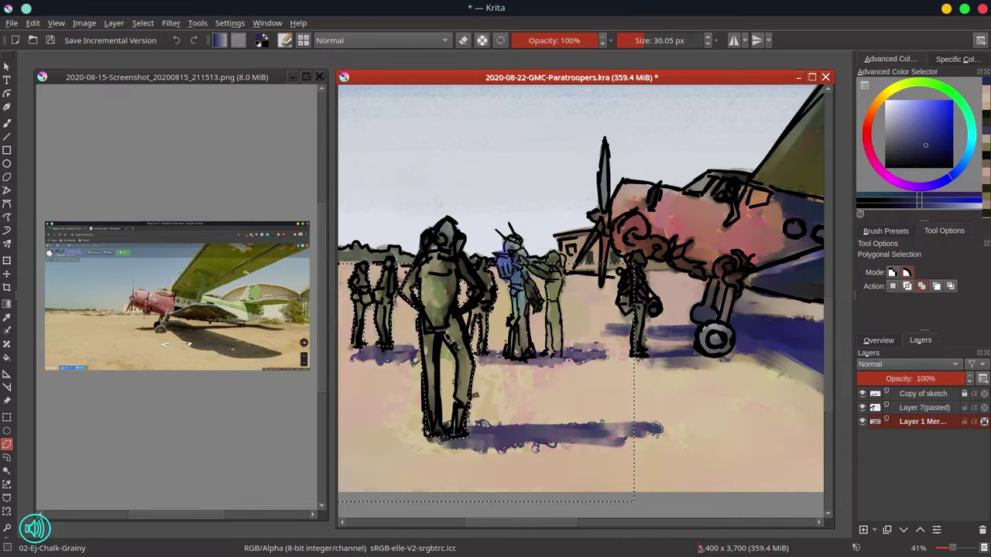
pyautogui.moveTo(522, 377); pyautogui.dragTo(480, 381)
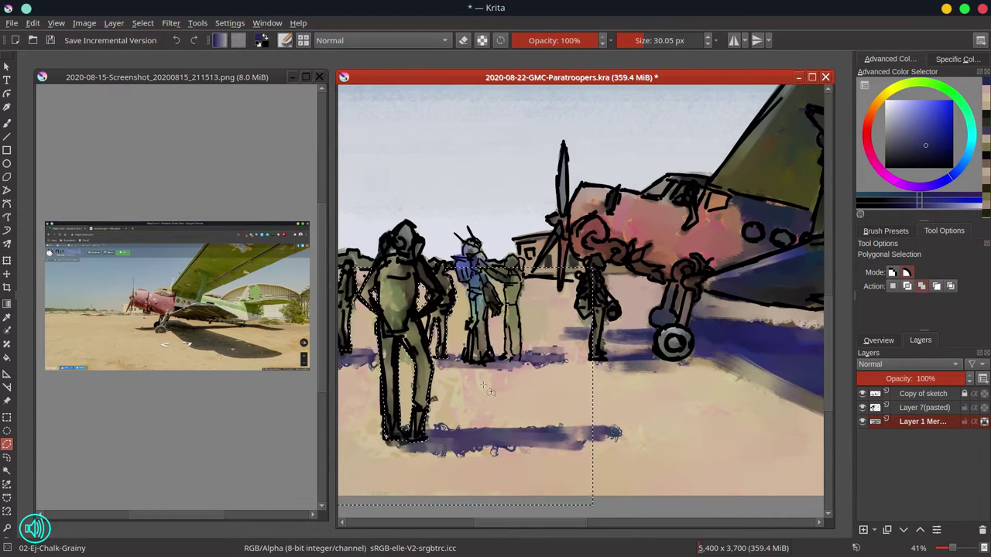
pyautogui.click(937, 287)
# - Extend the ground selection with a rectangle covering the ground beneath the plane and past the canvas's right edge
pyautogui.scroll(-2, 775, 393)
pyautogui.moveTo(774, 393); pyautogui.dragTo(553, 357)
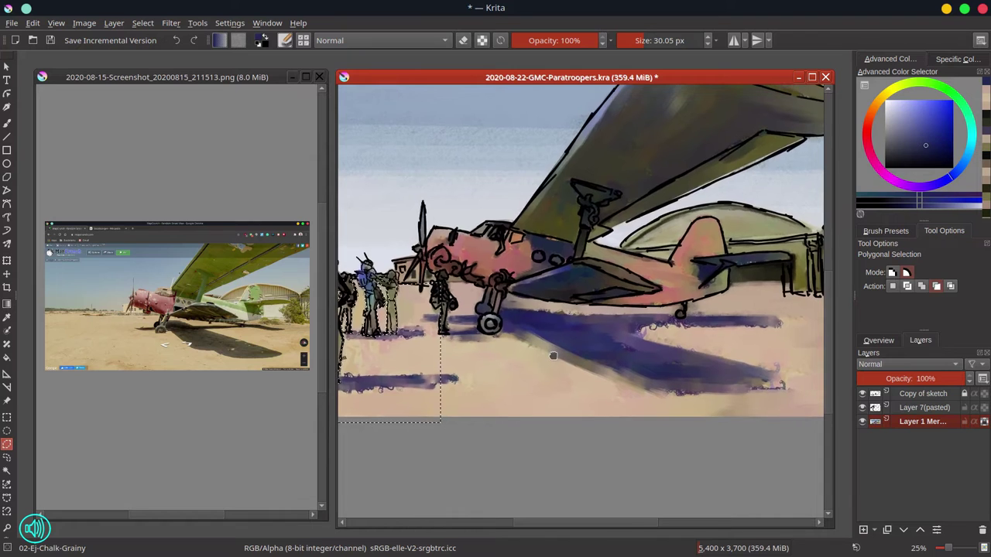
pyautogui.scroll(-2, 552, 356)
pyautogui.hotkey('ctrl', 'r')
pyautogui.moveTo(475, 319); pyautogui.dragTo(760, 452)
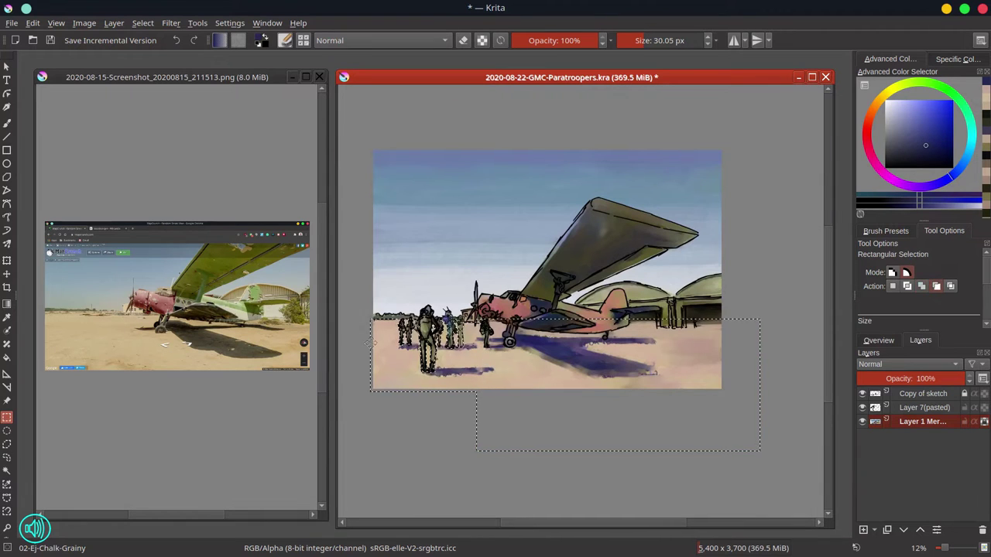
# - Subtract the landing gear and the plane's underside from the ground selection with a polygonal outline
pyautogui.click(7, 445)
pyautogui.scroll(4, 479, 333)
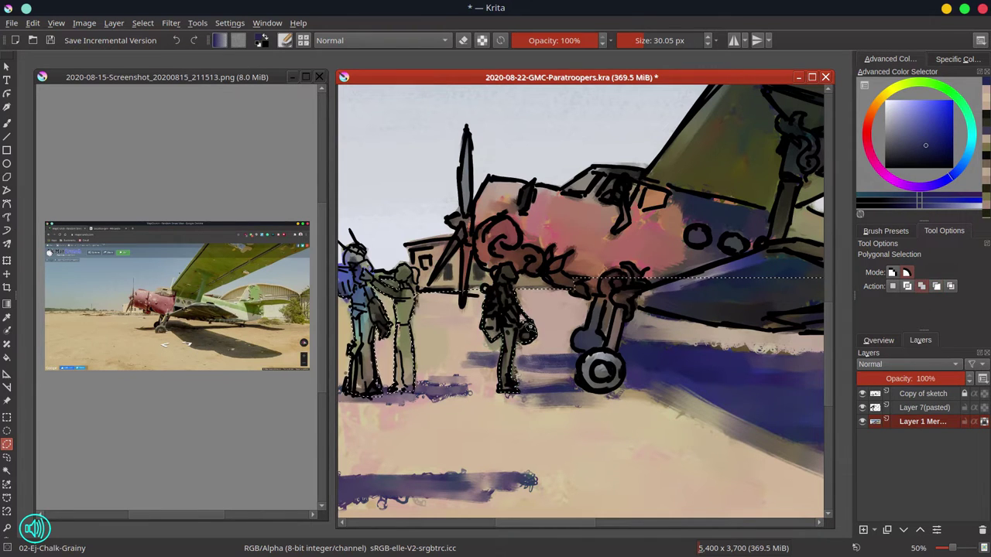
pyautogui.moveTo(565, 255); pyautogui.dragTo(501, 250)
pyautogui.click(501, 250)
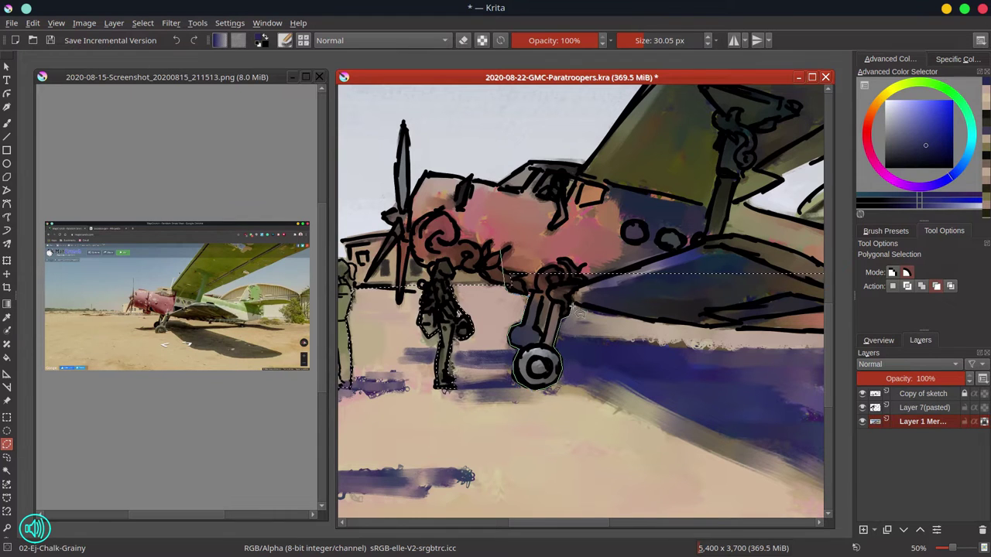
pyautogui.moveTo(580, 312); pyautogui.dragTo(509, 334)
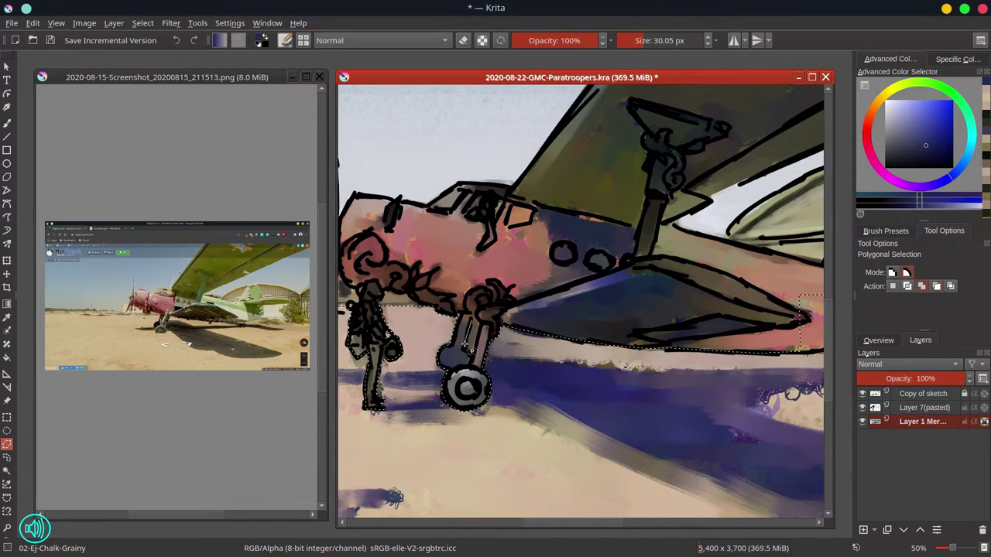
# - Subtract the rear fuselage and tail of the plane from the ground selection with a polygonal outline
pyautogui.moveTo(582, 368); pyautogui.dragTo(328, 366)
pyautogui.press('s')
pyautogui.click(573, 272)
pyautogui.click(524, 294)
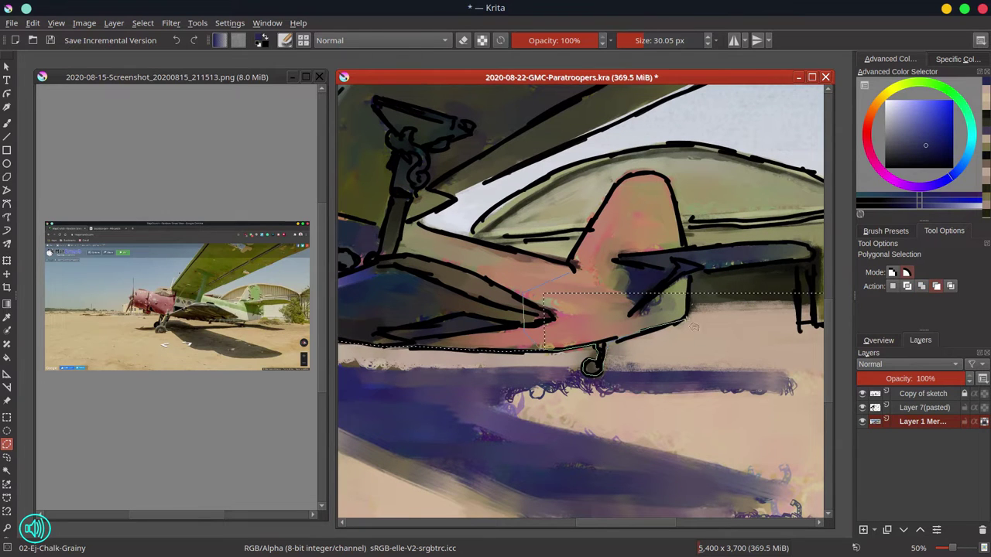
pyautogui.moveTo(689, 309); pyautogui.dragTo(550, 337)
pyautogui.doubleClick(551, 307)
# - Hide the pasted figure and sketch layers, and subtract the hangar bases and the small distant figure from the ground selection
pyautogui.moveTo(653, 321)
pyautogui.mouseDown()
pyautogui.moveTo(597, 323)
pyautogui.moveTo(557, 308)
pyautogui.mouseUp()
pyautogui.click(863, 408)
pyautogui.click(863, 394)
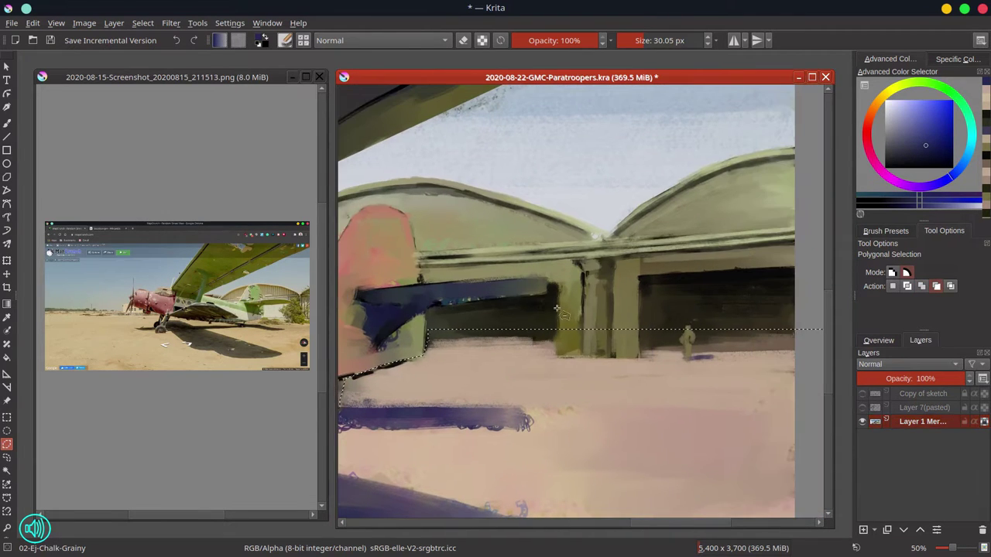
pyautogui.doubleClick(693, 312)
# - Save the painting and show the overview of the whole image
pyautogui.scroll(-3, 693, 312)
pyautogui.moveTo(693, 312); pyautogui.dragTo(788, 322)
pyautogui.click(51, 41)
pyautogui.click(879, 340)
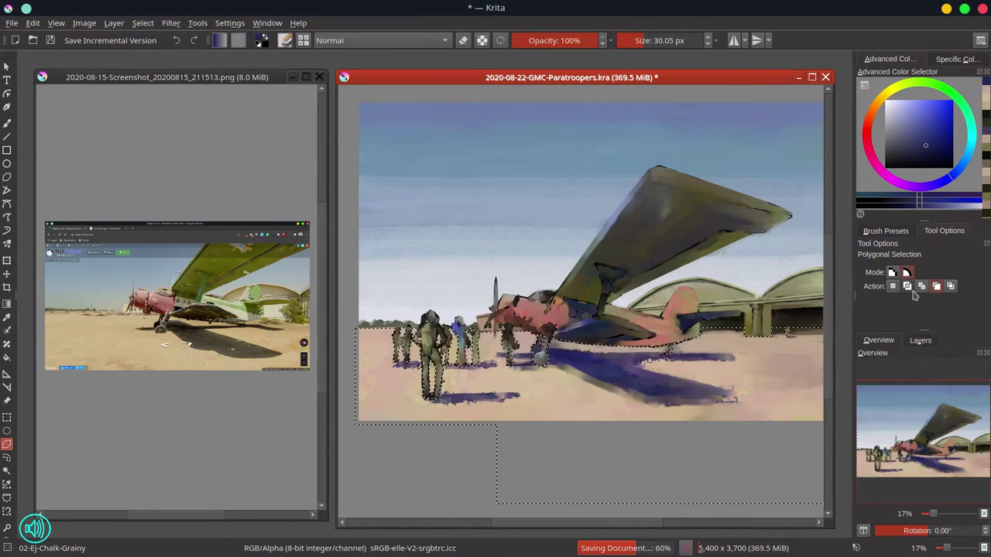
# - Paint the far ground inside the selection with a sampled sandy colour shifted towards orange, using a brush size of 106.80 px
pyautogui.click(886, 231)
pyautogui.click(7, 124)
pyautogui.keyDown('ctrl'); pyautogui.click(469, 411); pyautogui.keyUp('ctrl')
pyautogui.click(873, 107)
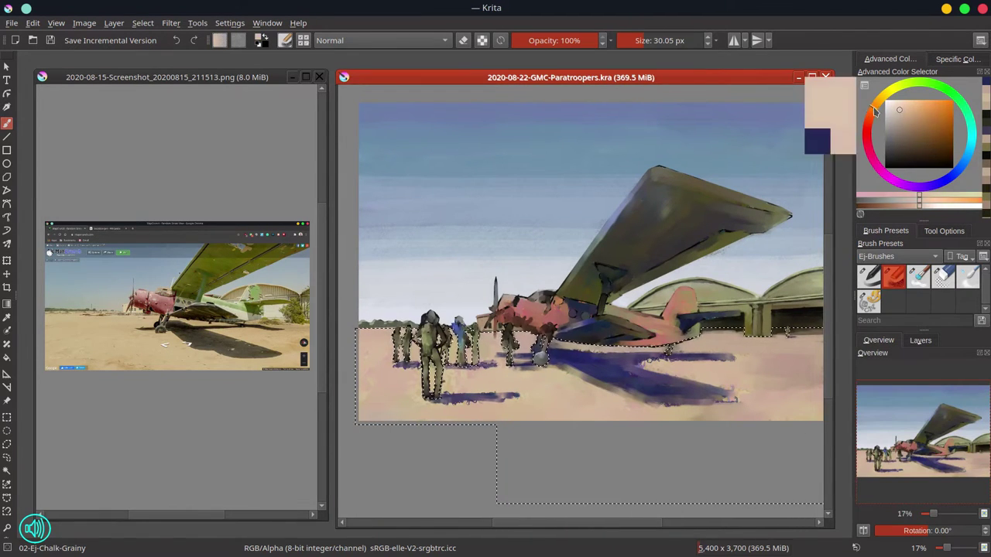
pyautogui.keyDown('shift'); pyautogui.moveTo(560, 339); pyautogui.dragTo(597, 338); pyautogui.keyUp('shift')
pyautogui.moveTo(379, 349)
pyautogui.mouseDown()
pyautogui.moveTo(609, 334)
pyautogui.moveTo(787, 343)
pyautogui.mouseUp()
# - Sample nearby ground tones and blend them into the sand below the hangars behind the tail
pyautogui.keyDown('ctrl'); pyautogui.click(728, 346); pyautogui.keyUp('ctrl')
pyautogui.keyDown('ctrl'); pyautogui.click(490, 383); pyautogui.keyUp('ctrl')
pyautogui.moveTo(707, 348)
pyautogui.mouseDown()
pyautogui.moveTo(672, 352)
pyautogui.moveTo(748, 348)
pyautogui.mouseUp()
pyautogui.keyDown('ctrl'); pyautogui.click(385, 378); pyautogui.keyUp('ctrl')
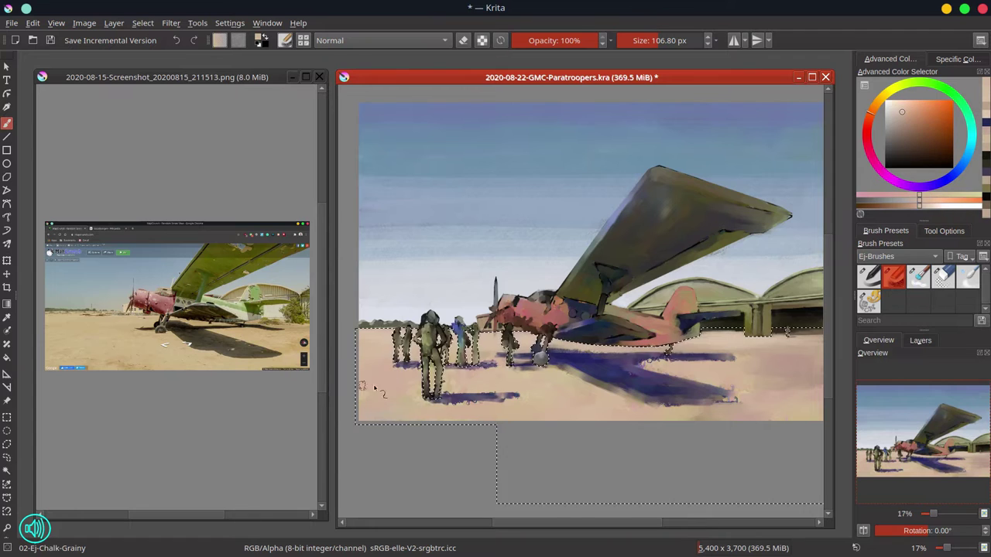
# - Paint sampled sand tones around the foreground soldier's shadow and maximize the GMC-Paratroopers painting's window
pyautogui.moveTo(448, 390)
pyautogui.mouseDown()
pyautogui.moveTo(464, 389)
pyautogui.moveTo(403, 405)
pyautogui.mouseUp()
pyautogui.keyDown('ctrl'); pyautogui.click(458, 407); pyautogui.keyUp('ctrl')
pyautogui.click(323, 408)
pyautogui.click(393, 407)
pyautogui.click(319, 77)
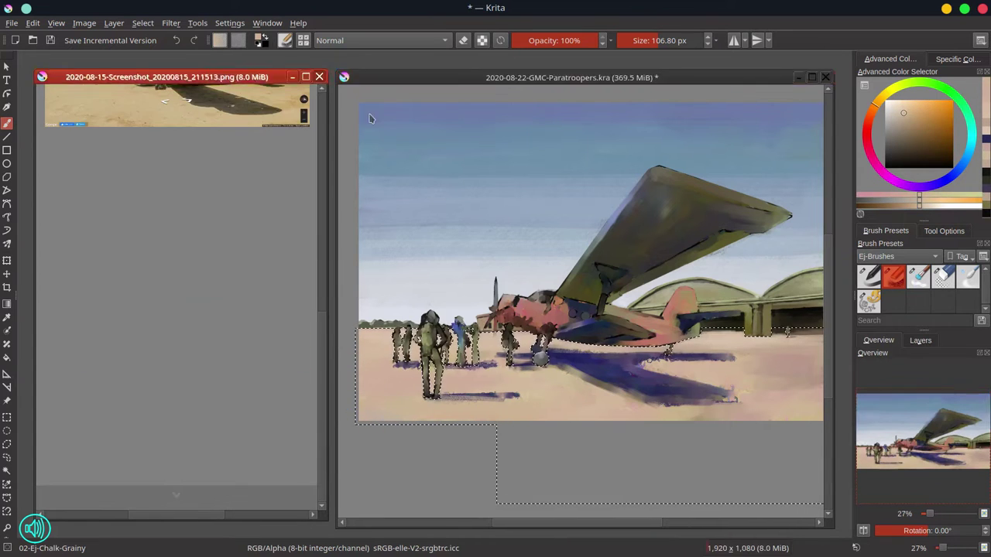
pyautogui.click(812, 77)
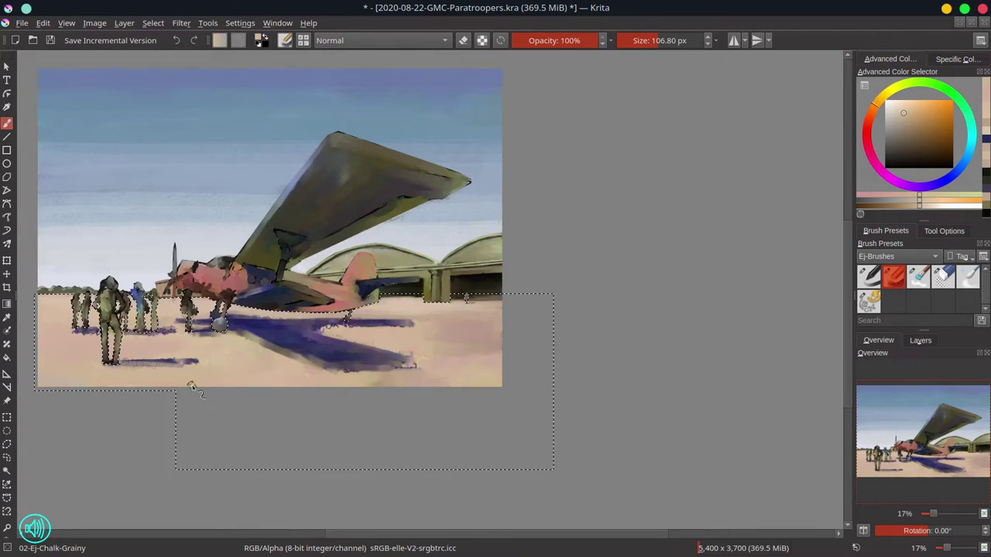
# - Repaint the sand along the wing shadow's lower edge near the main wheel and beside the background group's shadow, using sampled tones
pyautogui.moveTo(193, 387); pyautogui.dragTo(364, 410)
pyautogui.keyDown('ctrl'); pyautogui.click(421, 374); pyautogui.keyUp('ctrl')
pyautogui.moveTo(420, 358); pyautogui.dragTo(441, 365)
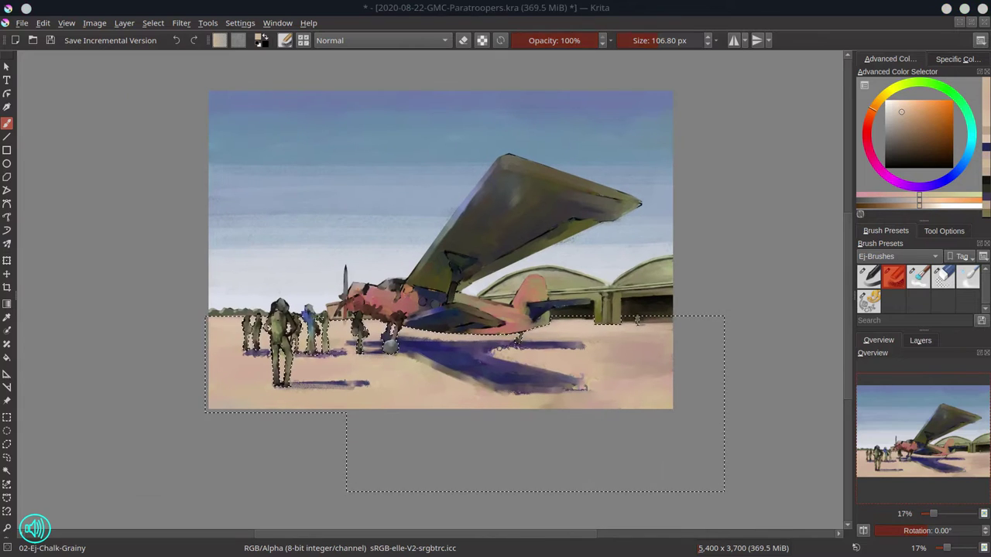
pyautogui.keyDown('ctrl'); pyautogui.click(318, 366); pyautogui.keyUp('ctrl')
pyautogui.moveTo(308, 357); pyautogui.dragTo(333, 352)
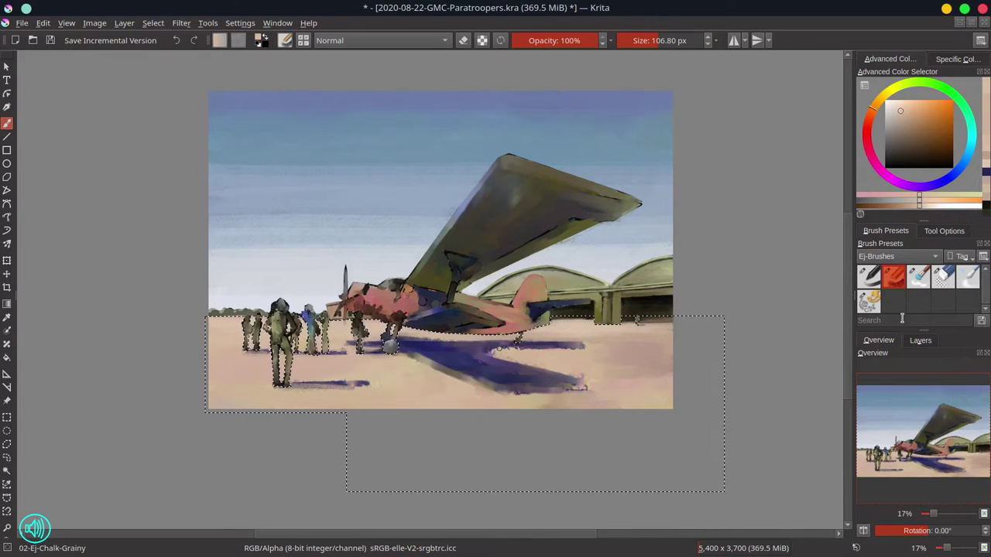
pyautogui.click(944, 230)
pyautogui.click(7, 445)
pyautogui.scroll(2, 354, 346)
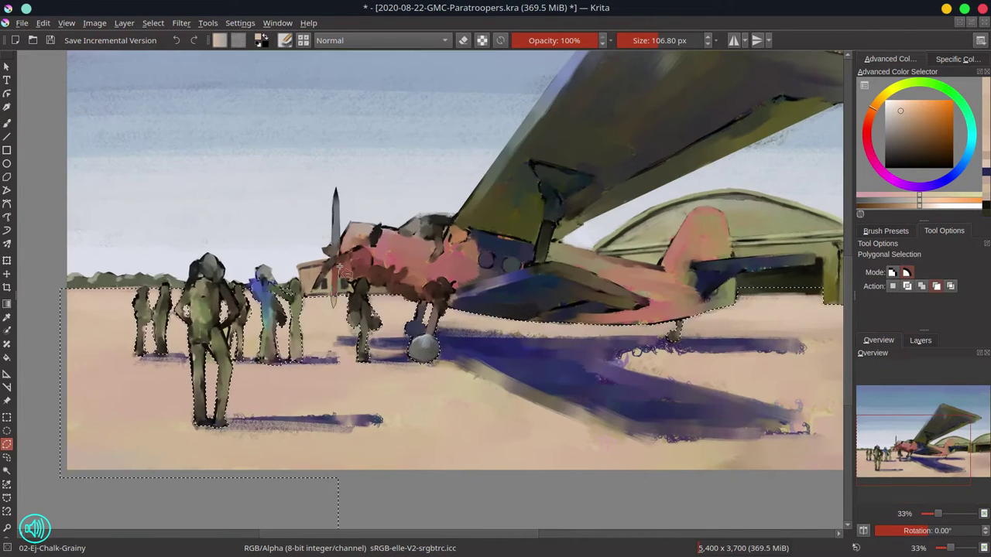
pyautogui.press('b')
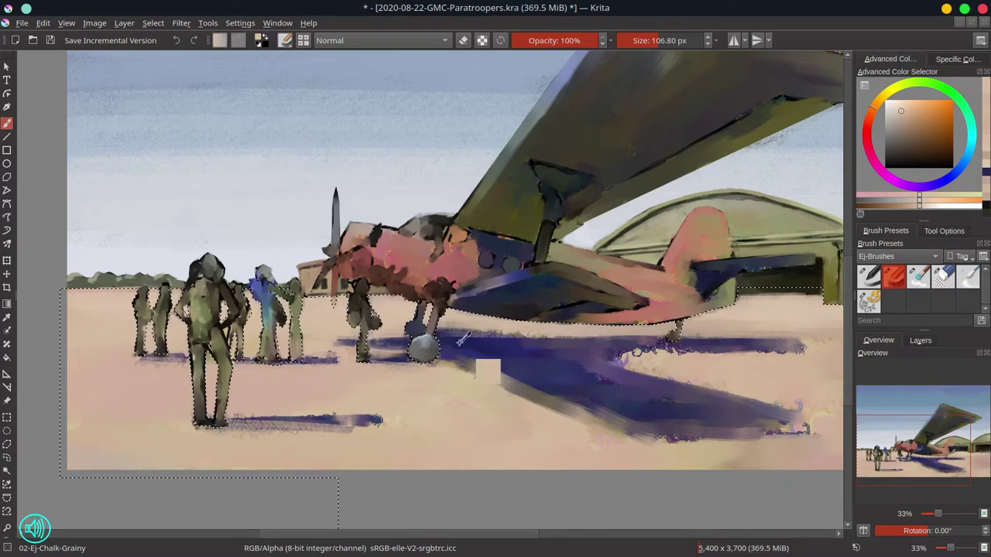
# - Strengthen the plane's ground shadow just behind the main wheel with sampled shadow colours
pyautogui.keyDown('ctrl'); pyautogui.click(460, 341); pyautogui.keyUp('ctrl')
pyautogui.moveTo(461, 342)
pyautogui.mouseDown()
pyautogui.moveTo(441, 342)
pyautogui.moveTo(461, 326)
pyautogui.moveTo(495, 339)
pyautogui.mouseUp()
pyautogui.keyDown('ctrl'); pyautogui.click(463, 345); pyautogui.keyUp('ctrl')
pyautogui.keyDown('ctrl'); pyautogui.click(459, 320); pyautogui.keyUp('ctrl')
pyautogui.keyDown('ctrl'); pyautogui.click(466, 336); pyautogui.keyUp('ctrl')
# - Paint sampled sand tones above the foreground soldier's shadow and between the plane's tail and wing shadows
pyautogui.keyDown('ctrl'); pyautogui.click(321, 332); pyautogui.keyUp('ctrl')
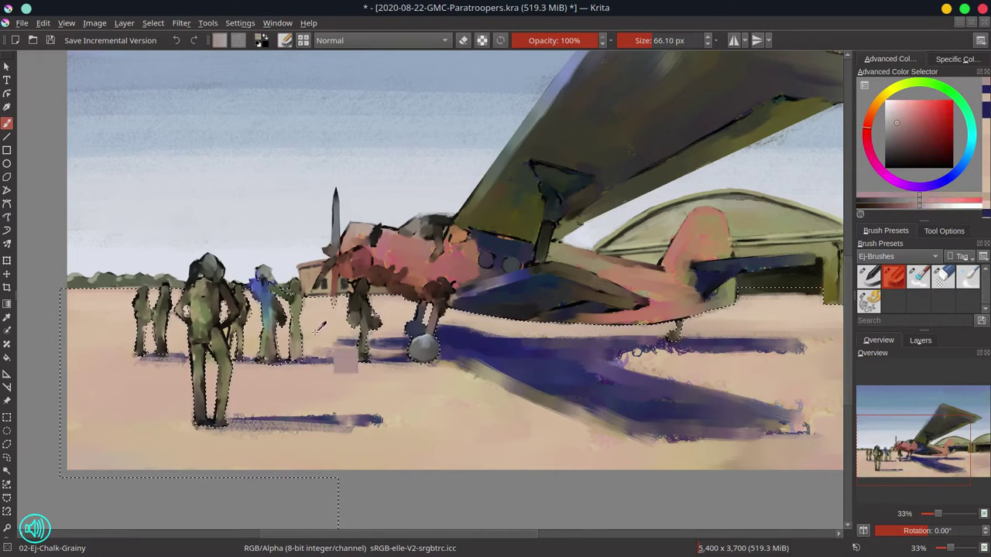
pyautogui.keyDown('ctrl'); pyautogui.click(319, 398); pyautogui.keyUp('ctrl')
pyautogui.moveTo(286, 410); pyautogui.dragTo(374, 412)
pyautogui.moveTo(685, 364); pyautogui.dragTo(539, 362)
pyautogui.keyDown('ctrl'); pyautogui.click(539, 360); pyautogui.keyUp('ctrl')
pyautogui.moveTo(457, 352); pyautogui.dragTo(573, 358)
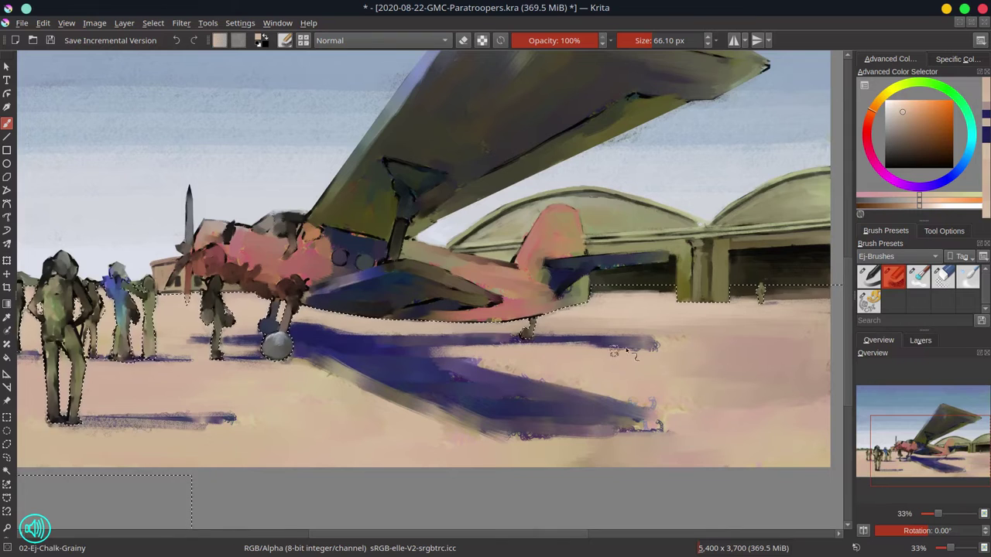
# - Define the narrow tail shadow as a clean strip by alternating sampled shadow blue and sand along its edges
pyautogui.keyDown('ctrl'); pyautogui.click(449, 336); pyautogui.keyUp('ctrl')
pyautogui.moveTo(421, 330)
pyautogui.mouseDown()
pyautogui.moveTo(572, 334)
pyautogui.moveTo(548, 338)
pyautogui.mouseUp()
pyautogui.keyDown('ctrl'); pyautogui.click(464, 340); pyautogui.keyUp('ctrl')
pyautogui.keyDown('ctrl'); pyautogui.click(572, 338); pyautogui.keyUp('ctrl')
pyautogui.keyDown('ctrl'); pyautogui.click(496, 340); pyautogui.keyUp('ctrl')
pyautogui.moveTo(387, 341); pyautogui.dragTo(658, 333)
pyautogui.keyDown('ctrl'); pyautogui.click(624, 328); pyautogui.keyUp('ctrl')
pyautogui.keyDown('ctrl'); pyautogui.click(495, 348); pyautogui.keyUp('ctrl')
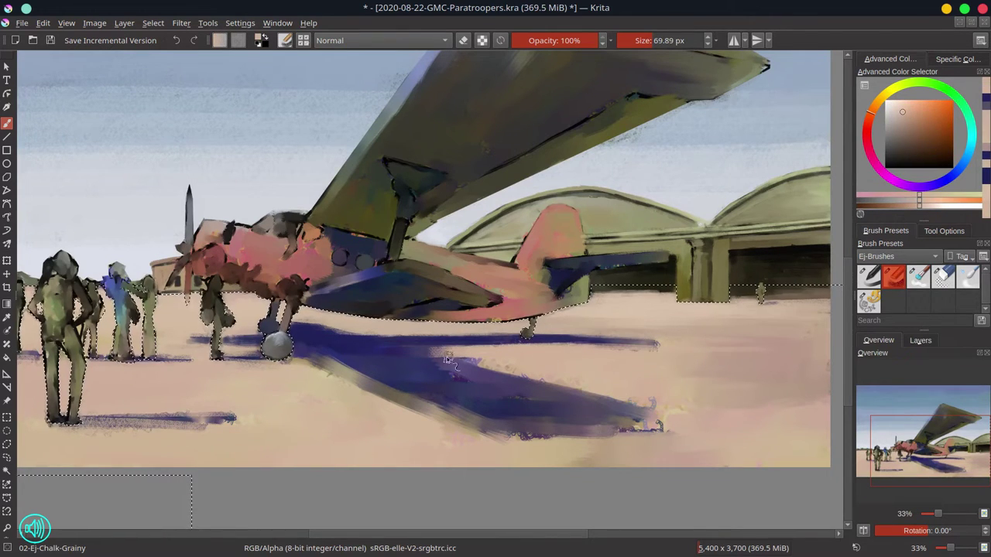
# - Clean up the sand around the wing shadow's upper and lower edges with broad strokes of sampled sand colour
pyautogui.moveTo(443, 352); pyautogui.dragTo(485, 369)
pyautogui.scroll(-1, 683, 366)
pyautogui.moveTo(534, 418); pyautogui.dragTo(673, 416)
pyautogui.keyDown('ctrl'); pyautogui.click(728, 433); pyautogui.keyUp('ctrl')
pyautogui.keyDown('ctrl'); pyautogui.click(379, 370); pyautogui.keyUp('ctrl')
pyautogui.moveTo(379, 369)
pyautogui.mouseDown()
pyautogui.moveTo(646, 421)
pyautogui.moveTo(790, 414)
pyautogui.moveTo(703, 371)
pyautogui.mouseUp()
pyautogui.keyDown('ctrl'); pyautogui.click(743, 395); pyautogui.keyUp('ctrl')
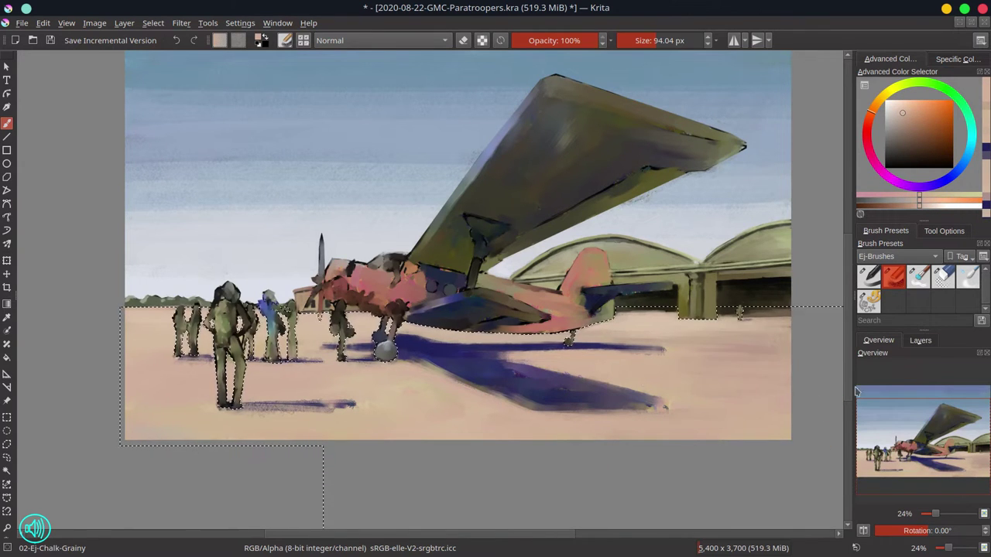
# - Even out the wing shadow's interior and slanted lower edge with sampled blue and violet shadow tones
pyautogui.keyDown('ctrl'); pyautogui.click(533, 375); pyautogui.keyUp('ctrl')
pyautogui.moveTo(533, 375); pyautogui.dragTo(509, 376)
pyautogui.moveTo(642, 401); pyautogui.dragTo(667, 407)
pyautogui.keyDown('ctrl'); pyautogui.click(485, 371); pyautogui.keyUp('ctrl')
pyautogui.moveTo(512, 377); pyautogui.dragTo(534, 384)
pyautogui.keyDown('ctrl'); pyautogui.click(476, 371); pyautogui.keyUp('ctrl')
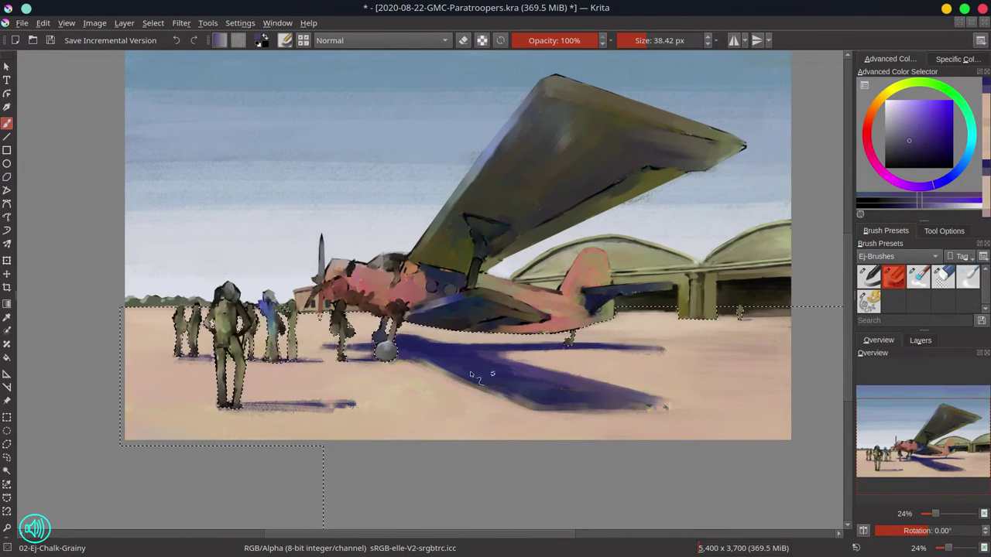
pyautogui.moveTo(470, 373); pyautogui.dragTo(474, 373)
pyautogui.moveTo(474, 373)
pyautogui.mouseDown()
pyautogui.moveTo(496, 396)
pyautogui.moveTo(520, 386)
pyautogui.mouseUp()
pyautogui.keyDown('ctrl'); pyautogui.click(414, 365); pyautogui.keyUp('ctrl')
pyautogui.keyDown('ctrl'); pyautogui.click(493, 377); pyautogui.keyUp('ctrl')
pyautogui.keyDown('ctrl'); pyautogui.click(534, 387); pyautogui.keyUp('ctrl')
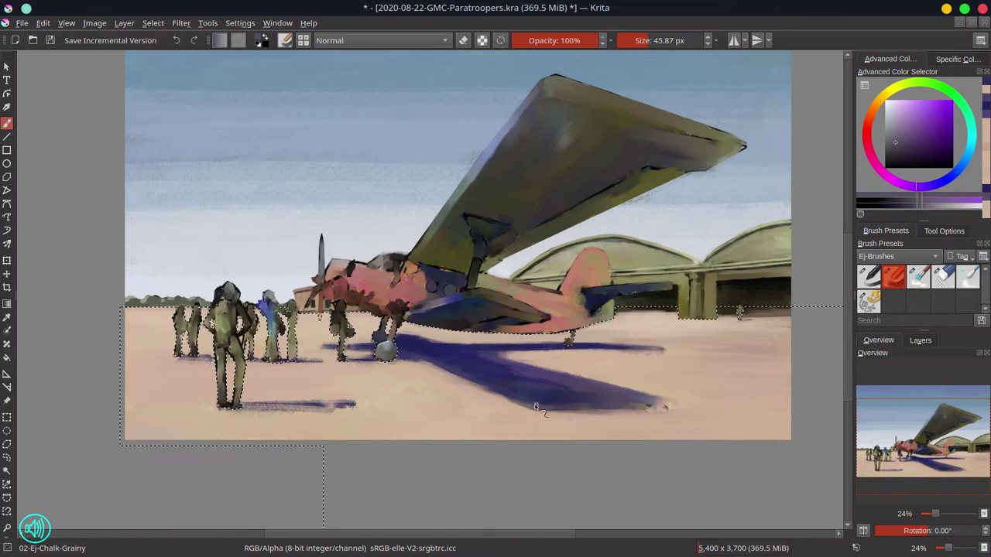
# - Tidy the wing shadow's tip and repaint the strip of sand directly beneath the fuselage
pyautogui.moveTo(632, 400); pyautogui.dragTo(677, 407)
pyautogui.keyDown('ctrl'); pyautogui.click(685, 387); pyautogui.keyUp('ctrl')
pyautogui.keyDown('ctrl'); pyautogui.click(522, 354); pyautogui.keyUp('ctrl')
pyautogui.keyDown('ctrl'); pyautogui.click(495, 339); pyautogui.keyUp('ctrl')
pyautogui.moveTo(496, 340); pyautogui.dragTo(447, 330)
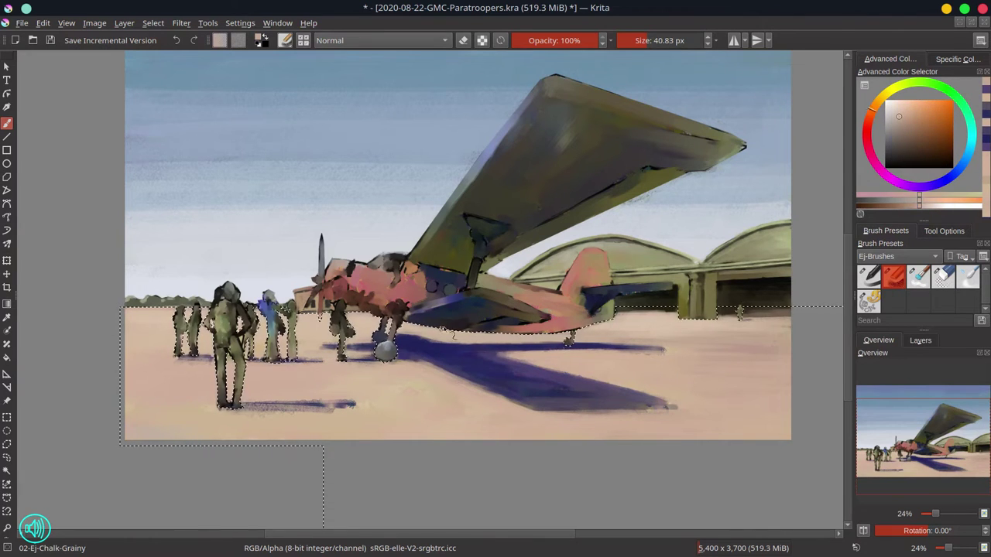
# - Mirror the canvas view and refine the tail shadow and the sand around the tail wheel with a smaller brush
pyautogui.keyDown('ctrl'); pyautogui.click(560, 345); pyautogui.keyUp('ctrl')
pyautogui.press('[')
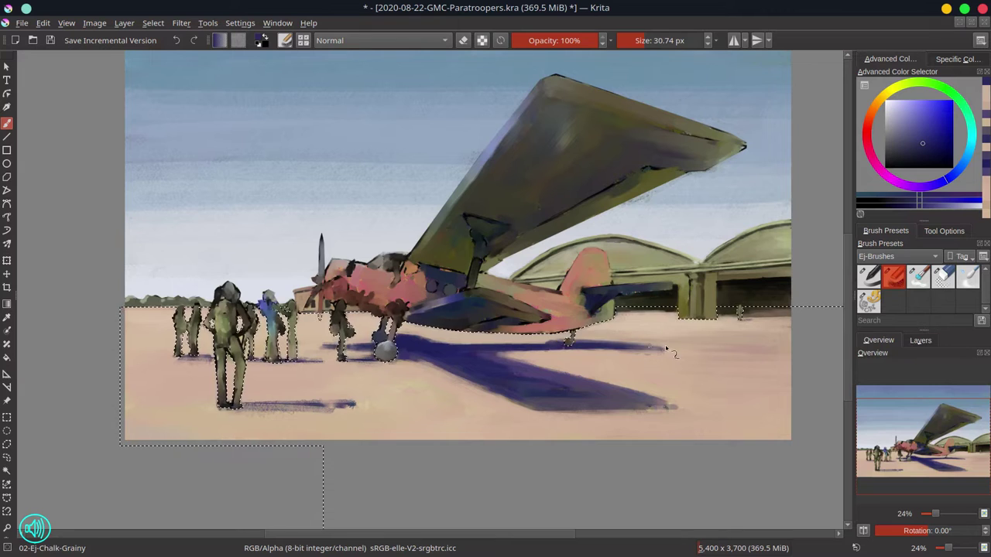
pyautogui.keyDown('ctrl'); pyautogui.click(563, 340); pyautogui.keyUp('ctrl')
pyautogui.press('m')
pyautogui.press('[')
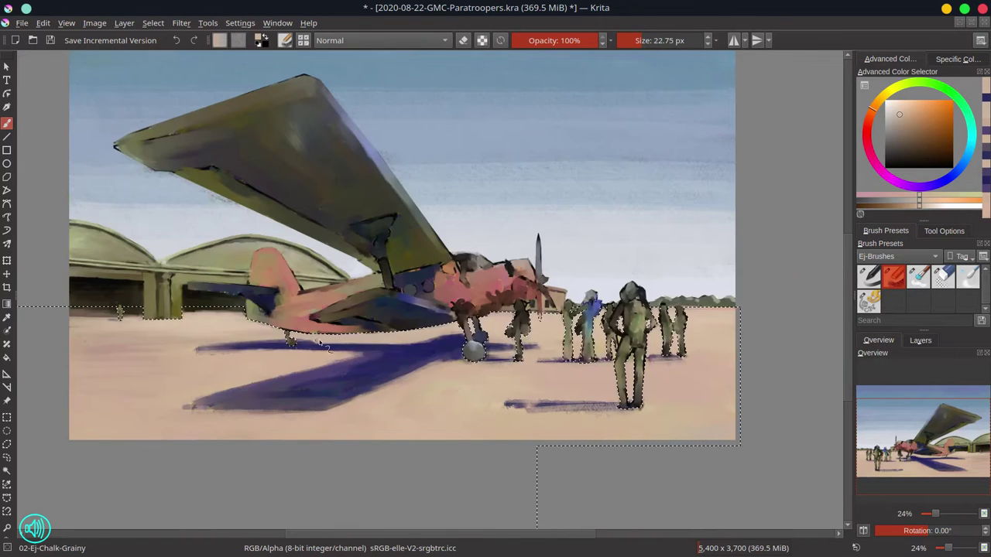
pyautogui.moveTo(257, 336); pyautogui.dragTo(292, 346)
pyautogui.keyDown('ctrl'); pyautogui.click(274, 349); pyautogui.keyUp('ctrl')
pyautogui.keyDown('ctrl'); pyautogui.click(290, 339); pyautogui.keyUp('ctrl')
pyautogui.moveTo(287, 335)
pyautogui.mouseDown()
pyautogui.moveTo(298, 338)
pyautogui.moveTo(250, 356)
pyautogui.mouseUp()
pyautogui.keyDown('ctrl'); pyautogui.click(223, 343); pyautogui.keyUp('ctrl')
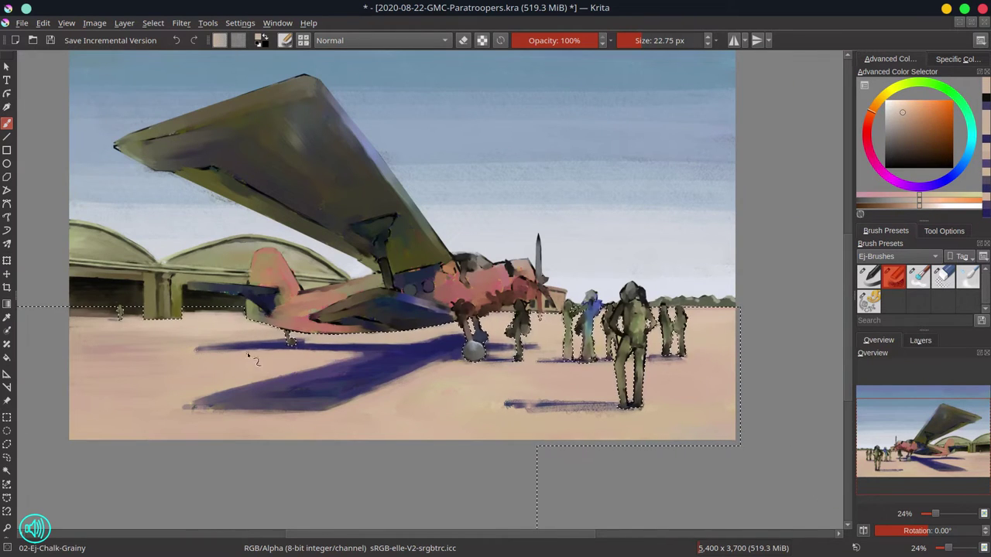
# - Refine the thin shadow and surrounding sand between the main wheel and the figure beside it with a slightly larger brush
pyautogui.keyDown('ctrl'); pyautogui.click(496, 355); pyautogui.keyUp('ctrl')
pyautogui.keyDown('ctrl'); pyautogui.click(499, 359); pyautogui.keyUp('ctrl')
pyautogui.press(']')
pyautogui.moveTo(494, 360); pyautogui.dragTo(517, 361)
pyautogui.keyDown('ctrl'); pyautogui.click(499, 354); pyautogui.keyUp('ctrl')
pyautogui.keyDown('ctrl'); pyautogui.click(504, 359); pyautogui.keyUp('ctrl')
pyautogui.keyDown('ctrl'); pyautogui.click(507, 354); pyautogui.keyUp('ctrl')
pyautogui.keyDown('ctrl'); pyautogui.click(507, 359); pyautogui.keyUp('ctrl')
pyautogui.moveTo(499, 355); pyautogui.dragTo(514, 360)
pyautogui.keyDown('ctrl'); pyautogui.click(542, 355); pyautogui.keyUp('ctrl')
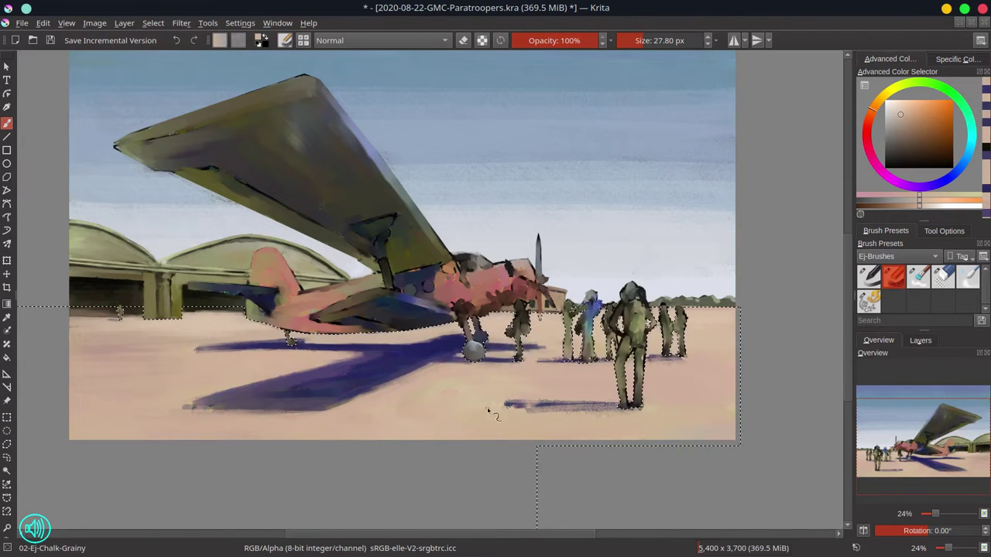
# - Show the Layer 7(pasted) figure sketch over the painting and save the document
pyautogui.click(920, 340)
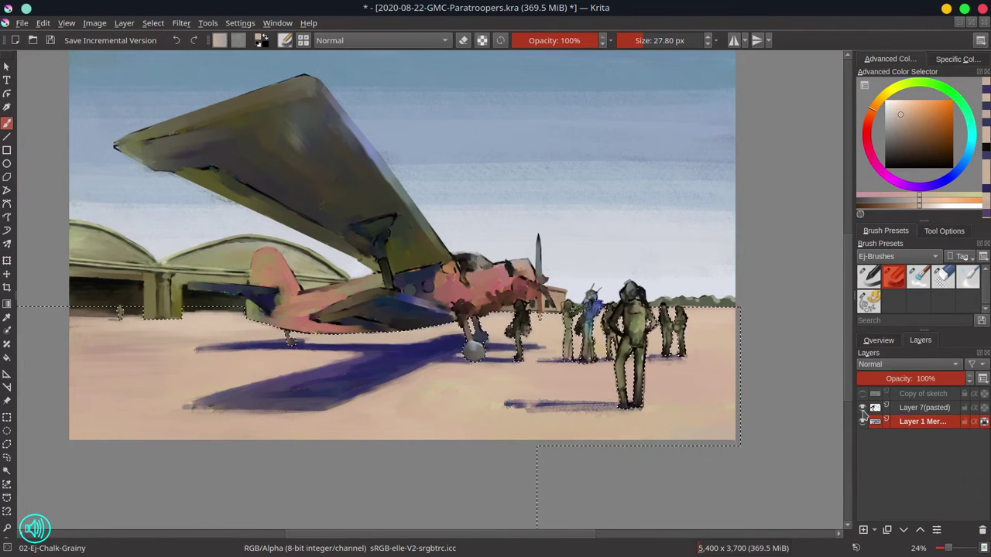
pyautogui.click(878, 341)
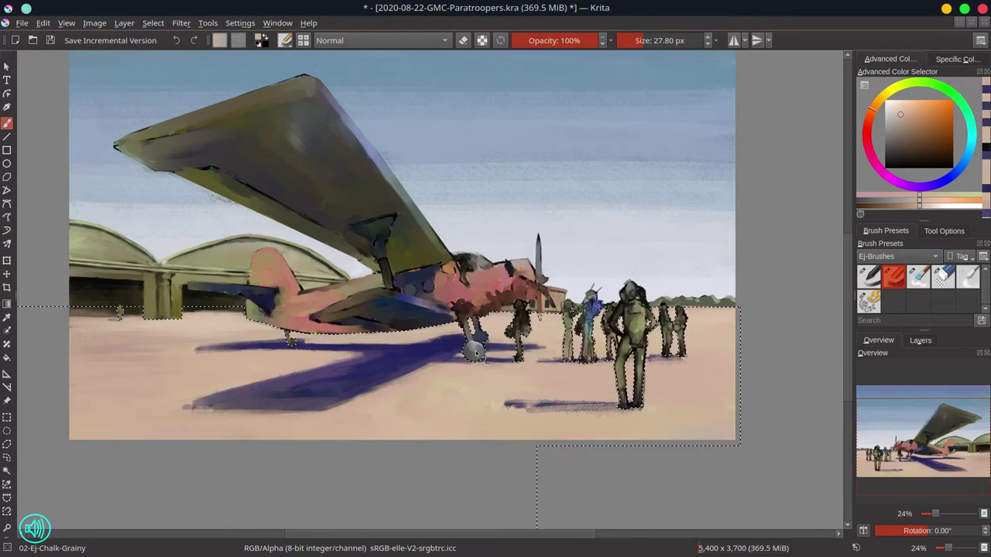
pyautogui.click(50, 41)
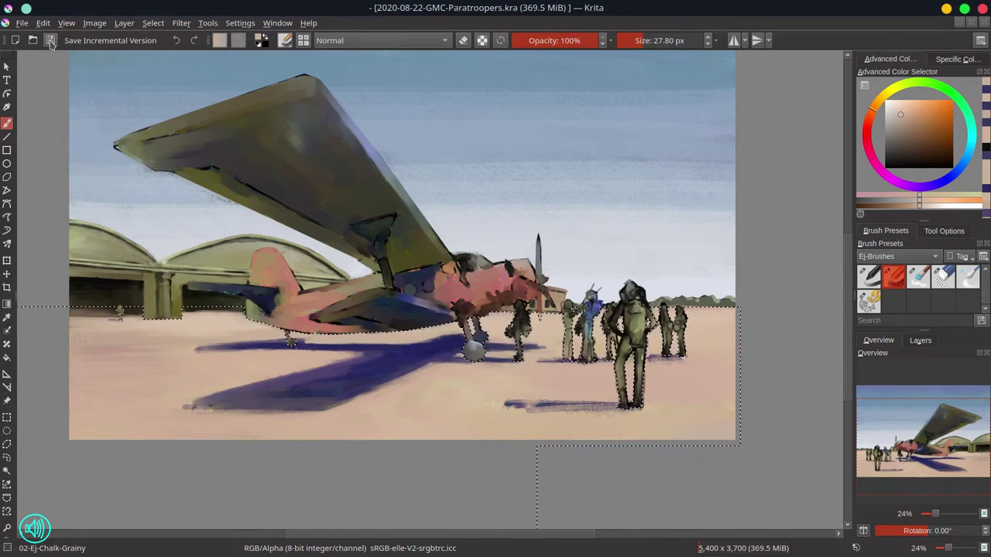
# - Repaint the foreground soldier's ground shadow and cover its ragged edges with sampled sand colour
pyautogui.moveTo(476, 380); pyautogui.dragTo(488, 379)
pyautogui.keyDown('ctrl'); pyautogui.click(517, 393); pyautogui.keyUp('ctrl')
pyautogui.moveTo(507, 405); pyautogui.dragTo(615, 406)
pyautogui.keyDown('ctrl'); pyautogui.click(577, 405); pyautogui.keyUp('ctrl')
pyautogui.keyDown('ctrl'); pyautogui.click(525, 417); pyautogui.keyUp('ctrl')
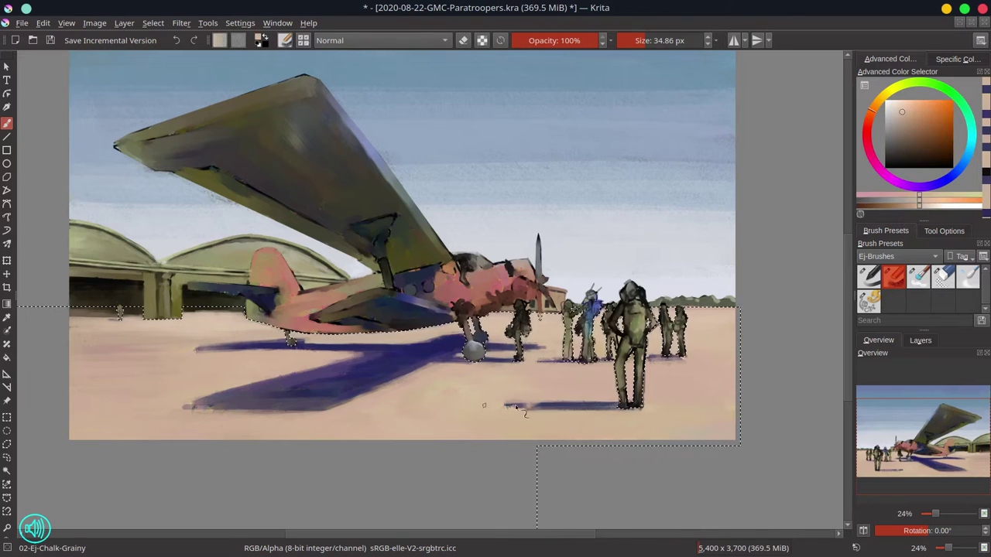
pyautogui.moveTo(551, 413); pyautogui.dragTo(510, 407)
# - Trim and redefine the thin ground shadows beneath the background figures with sampled sand and shadow blue
pyautogui.scroll(3, 589, 383)
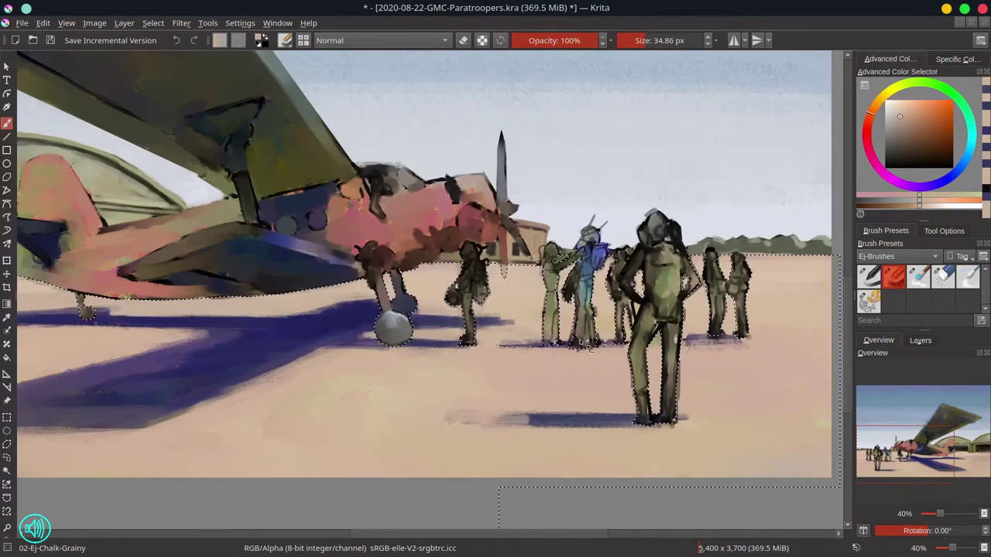
pyautogui.moveTo(751, 349); pyautogui.dragTo(691, 348)
pyautogui.press('[')
pyautogui.keyDown('ctrl'); pyautogui.click(372, 341); pyautogui.keyUp('ctrl')
pyautogui.moveTo(497, 345); pyautogui.dragTo(573, 346)
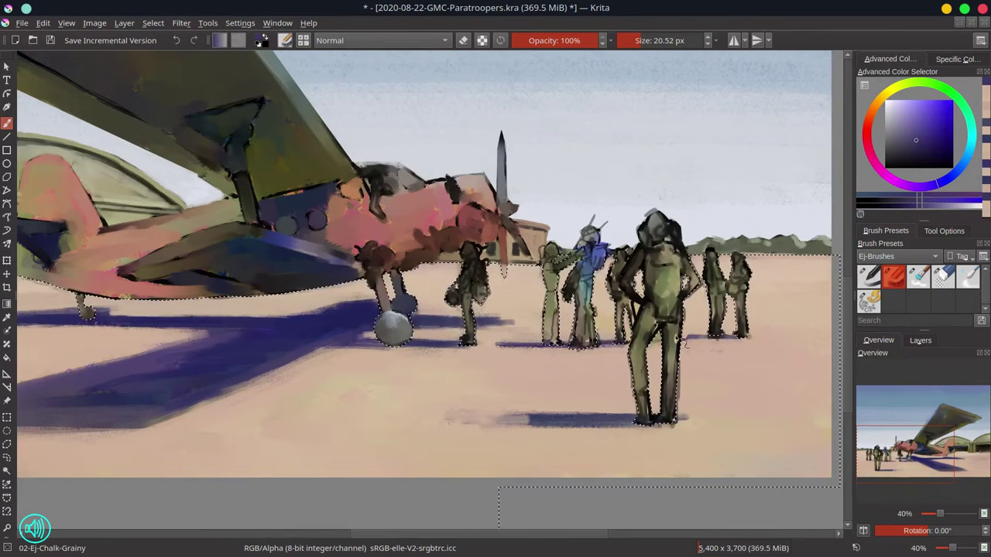
pyautogui.keyDown('ctrl'); pyautogui.click(697, 353); pyautogui.keyUp('ctrl')
pyautogui.moveTo(744, 345); pyautogui.dragTo(685, 344)
# - Touch up the far end of the foreground soldier's shadow using sampled colours and save the document
pyautogui.keyDown('ctrl'); pyautogui.click(540, 416); pyautogui.keyUp('ctrl')
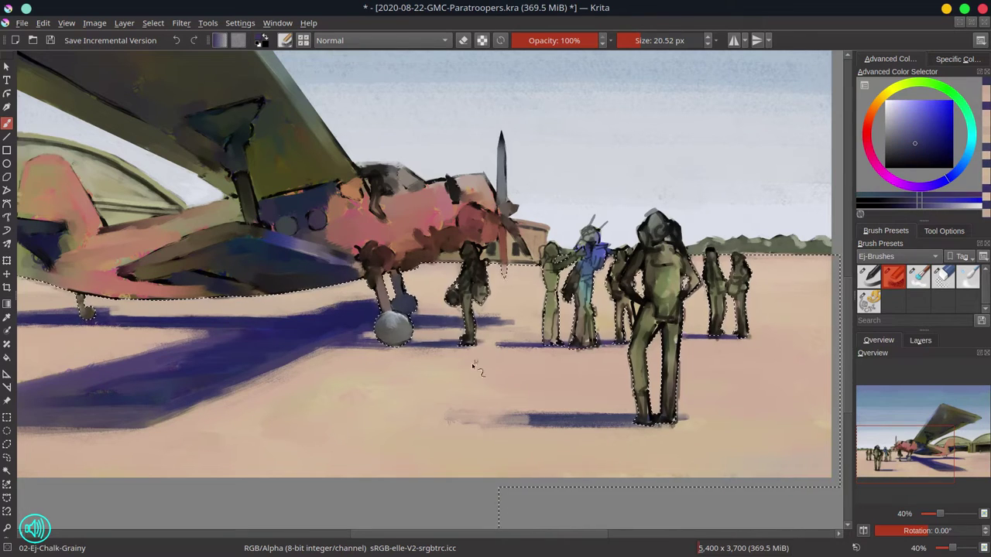
pyautogui.keyDown('ctrl'); pyautogui.click(553, 437); pyautogui.keyUp('ctrl')
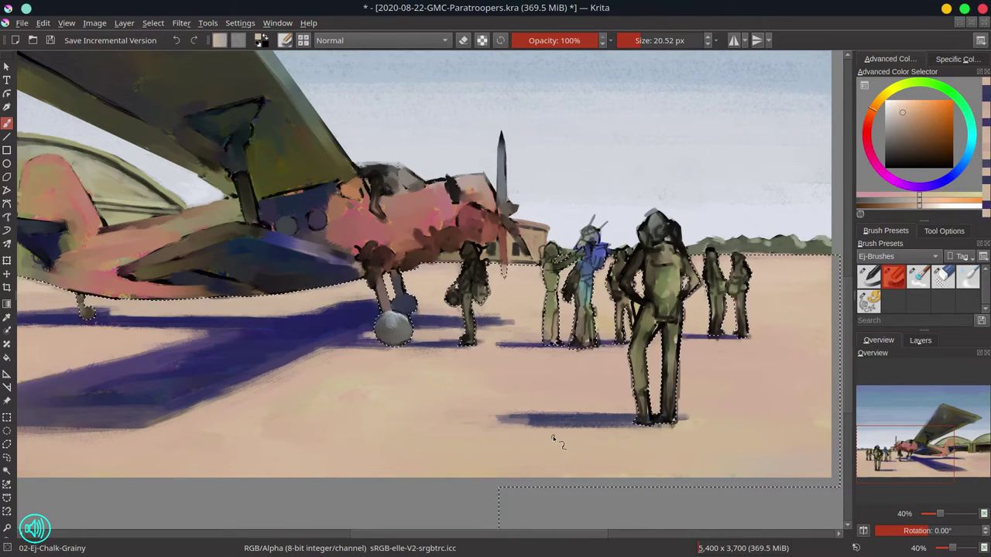
pyautogui.hotkey('ctrl', 's')
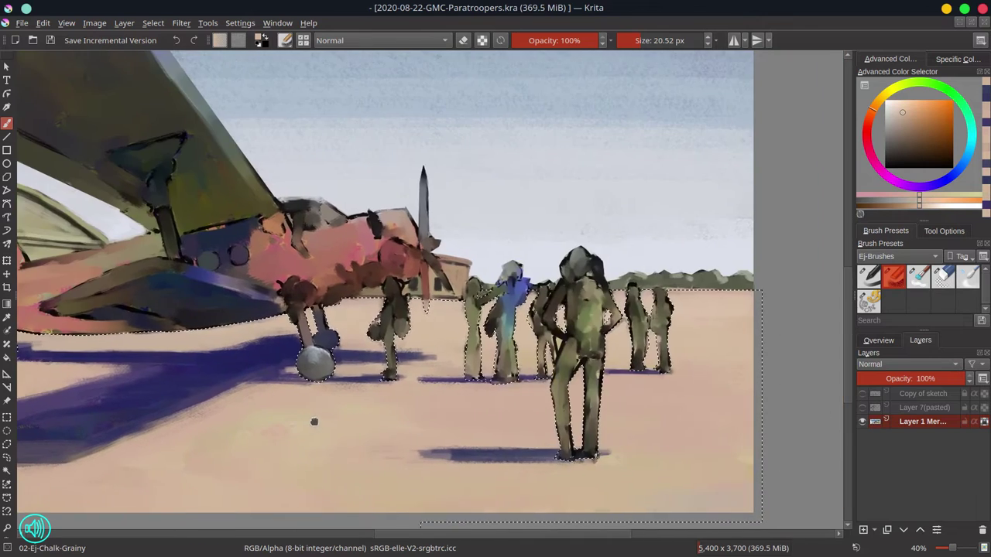
# - Show only the Layer 7(pasted) figure sketch and clear the current selection
pyautogui.click(865, 411)
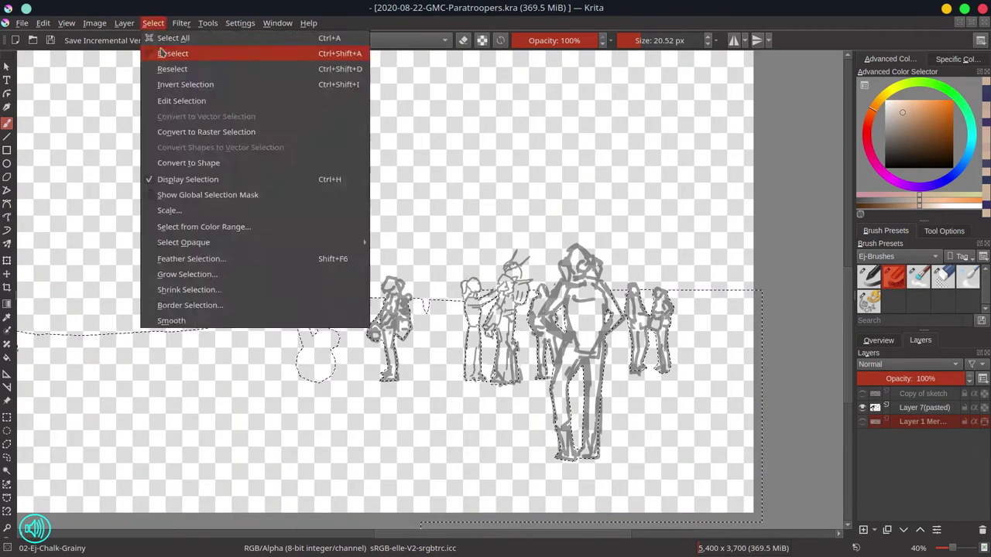
pyautogui.click(163, 52)
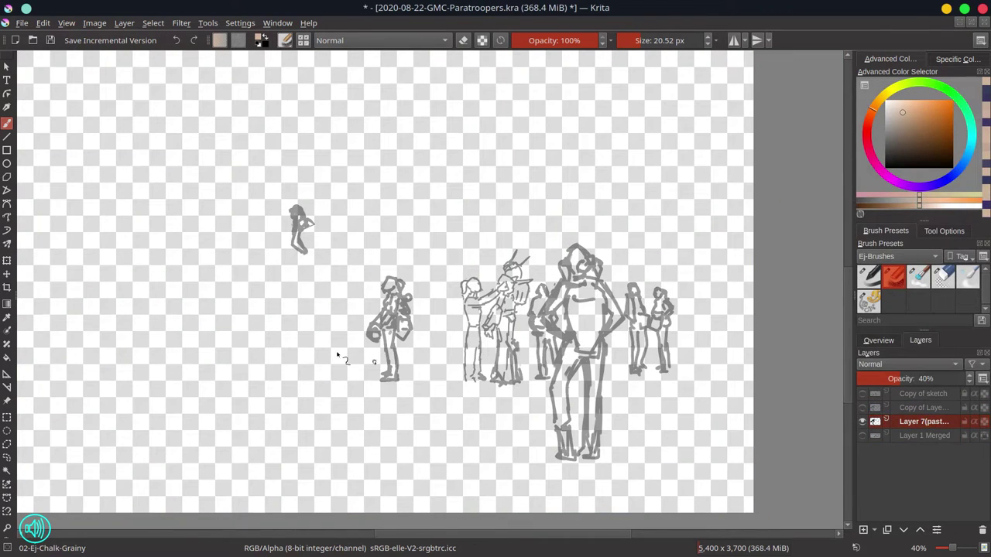
pyautogui.click(7, 471)
pyautogui.click(508, 414)
pyautogui.scroll(-4, 509, 414)
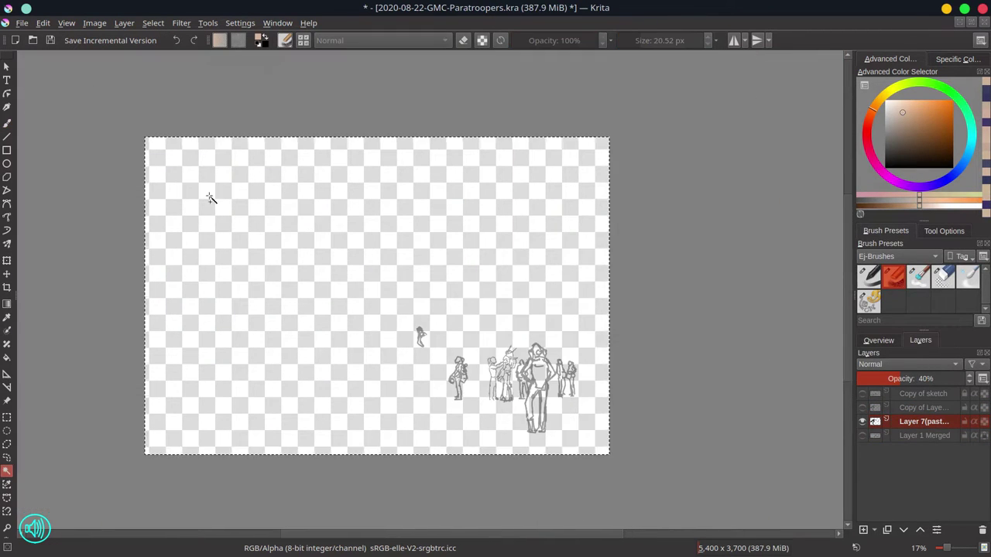
pyautogui.click(153, 22)
pyautogui.click(162, 54)
pyautogui.scroll(2, 551, 329)
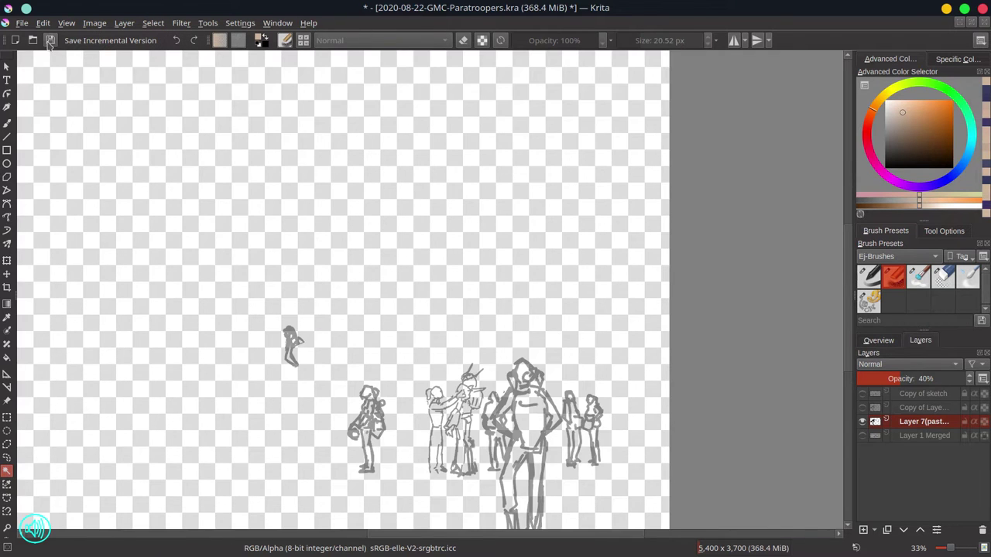
# - Save the document
pyautogui.click(52, 41)
# - Trace polygonal selections around the small climbing figure and the standing figure carrying a bag in the Layer 7(pasted) sketch
pyautogui.moveTo(551, 335); pyautogui.dragTo(576, 249)
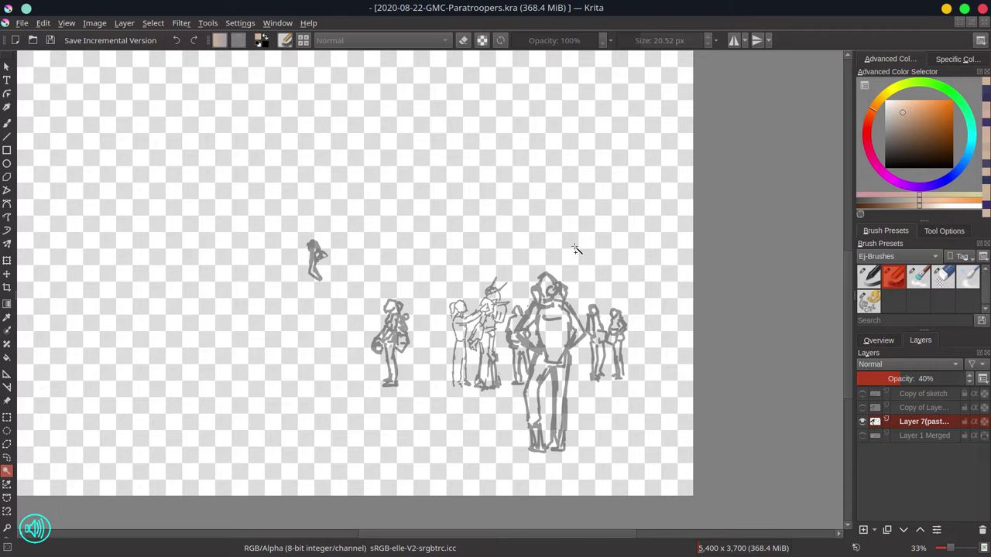
pyautogui.click(6, 528)
pyautogui.moveTo(283, 218); pyautogui.dragTo(657, 480)
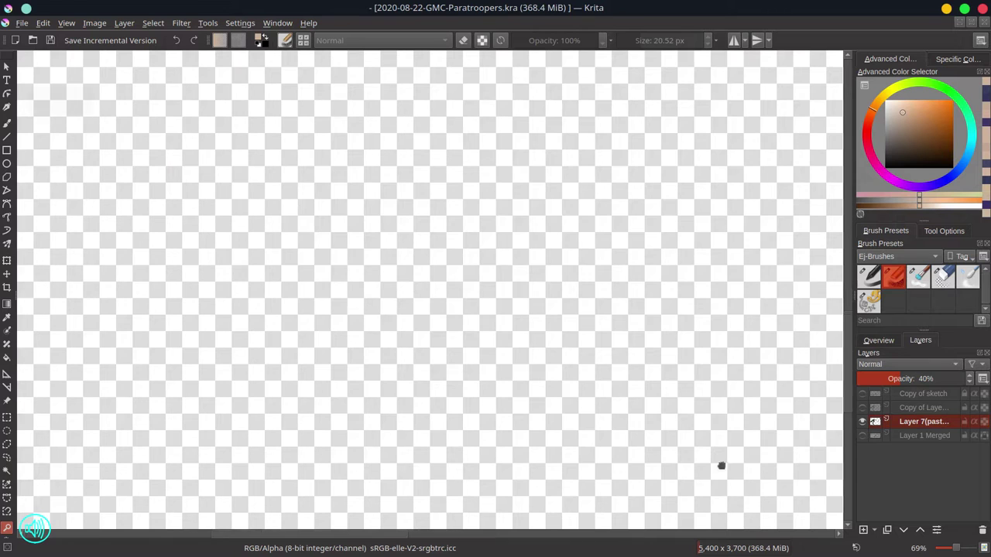
pyautogui.moveTo(722, 466); pyautogui.dragTo(297, 407)
pyautogui.click(7, 444)
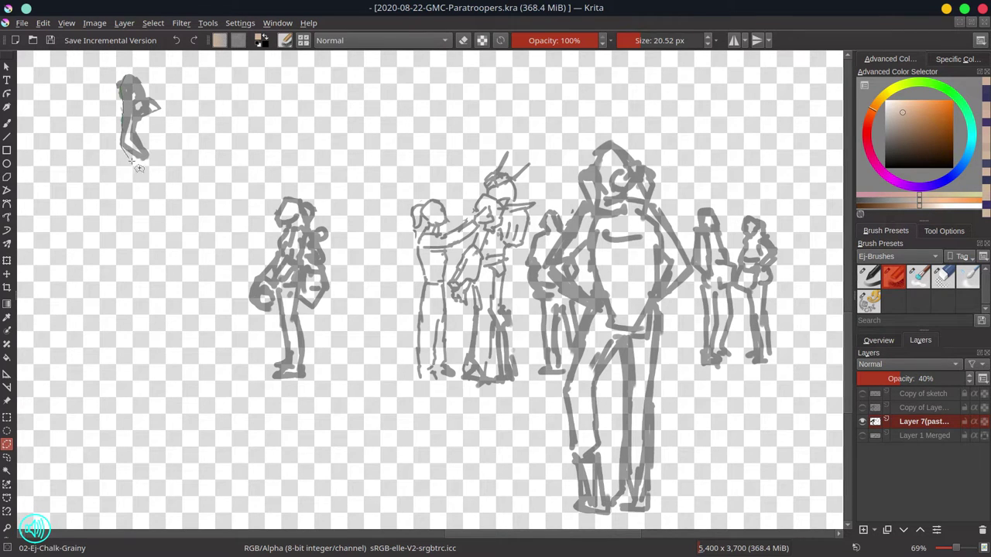
pyautogui.moveTo(151, 93); pyautogui.dragTo(146, 83)
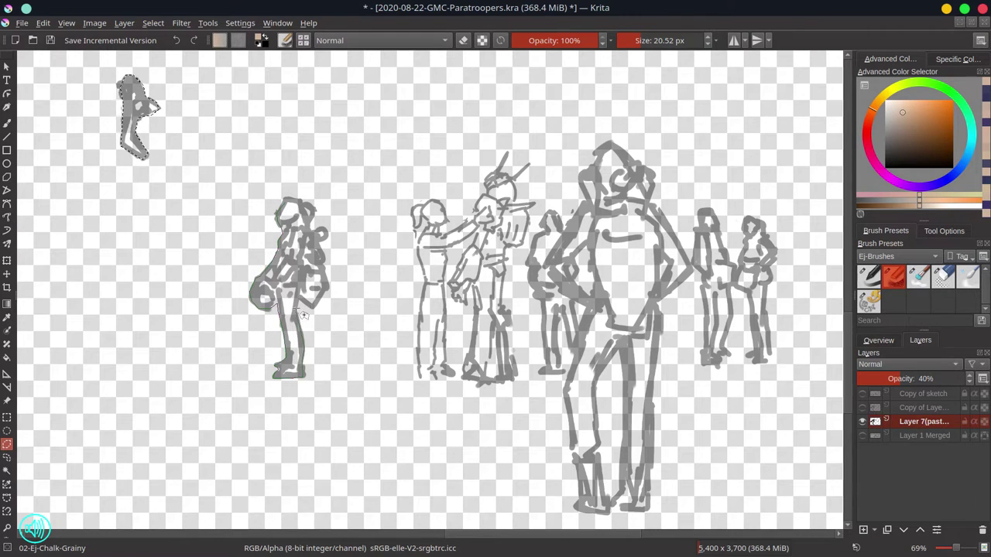
pyautogui.click(294, 200)
# - Add the central figures and the foreground soldier to the polygonal selection and subtract the gaps around the soldier's arms and legs
pyautogui.click(943, 231)
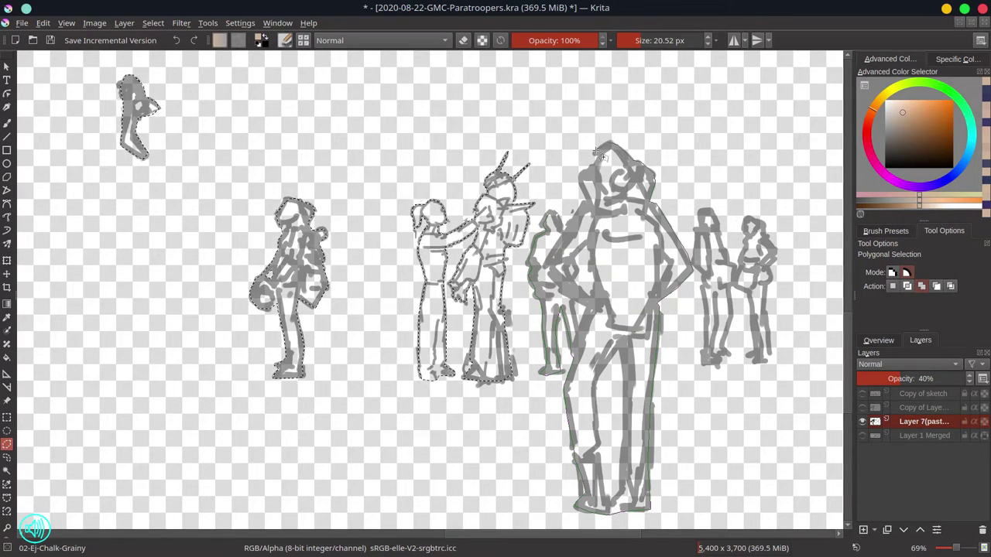
pyautogui.doubleClick(564, 229)
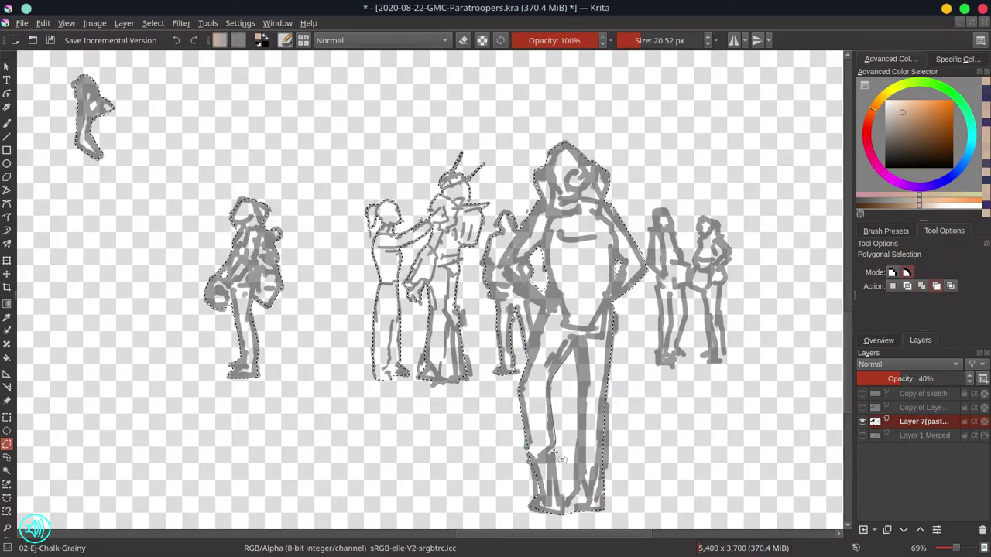
pyautogui.moveTo(685, 233); pyautogui.dragTo(581, 253)
pyautogui.click(546, 249)
pyautogui.click(544, 288)
pyautogui.click(554, 306)
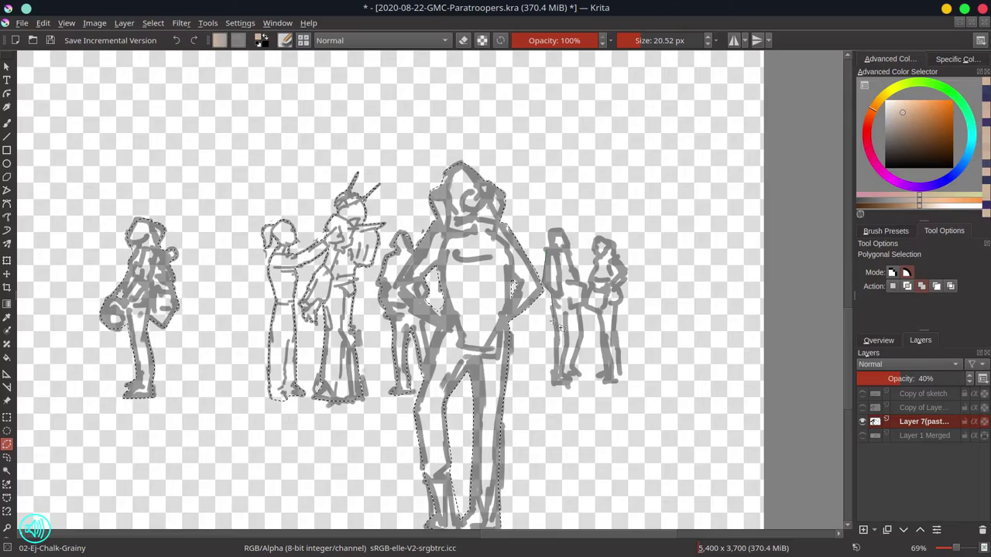
# - Add the two background figures behind the foreground soldier's shoulder to the selection by tracing their shared outline
pyautogui.click(556, 381)
pyautogui.click(581, 377)
pyautogui.click(574, 370)
pyautogui.click(583, 335)
pyautogui.click(580, 308)
pyautogui.click(600, 313)
pyautogui.click(604, 360)
pyautogui.click(597, 378)
pyautogui.click(620, 383)
pyautogui.click(616, 328)
pyautogui.click(622, 297)
pyautogui.click(628, 272)
pyautogui.click(618, 257)
pyautogui.click(616, 243)
pyautogui.click(601, 236)
pyautogui.click(593, 247)
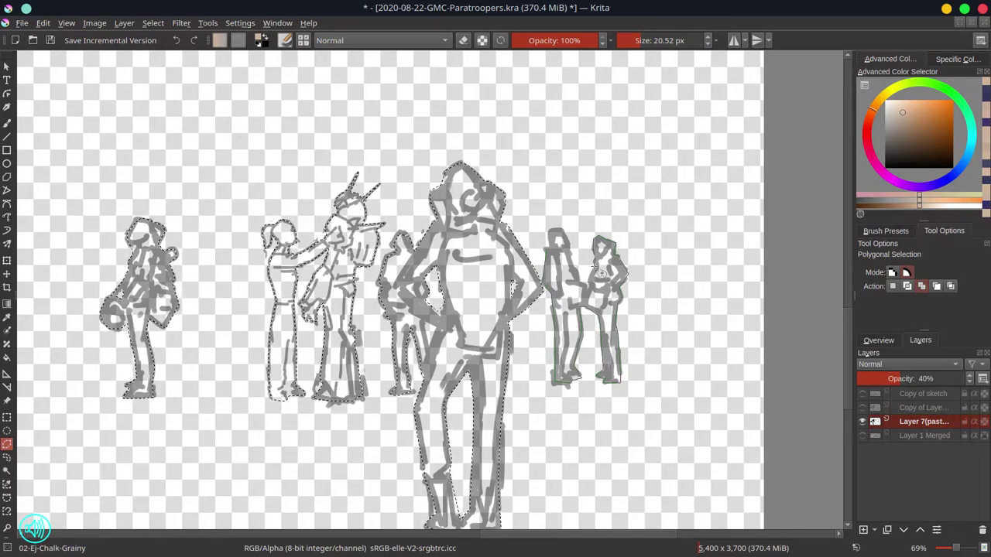
pyautogui.click(595, 260)
pyautogui.click(586, 291)
pyautogui.click(578, 276)
pyautogui.click(570, 248)
pyautogui.click(564, 231)
pyautogui.doubleClick(550, 231)
# - Add a new layer, fill the selected figure silhouettes on it, and hide that layer
pyautogui.press('Insert')
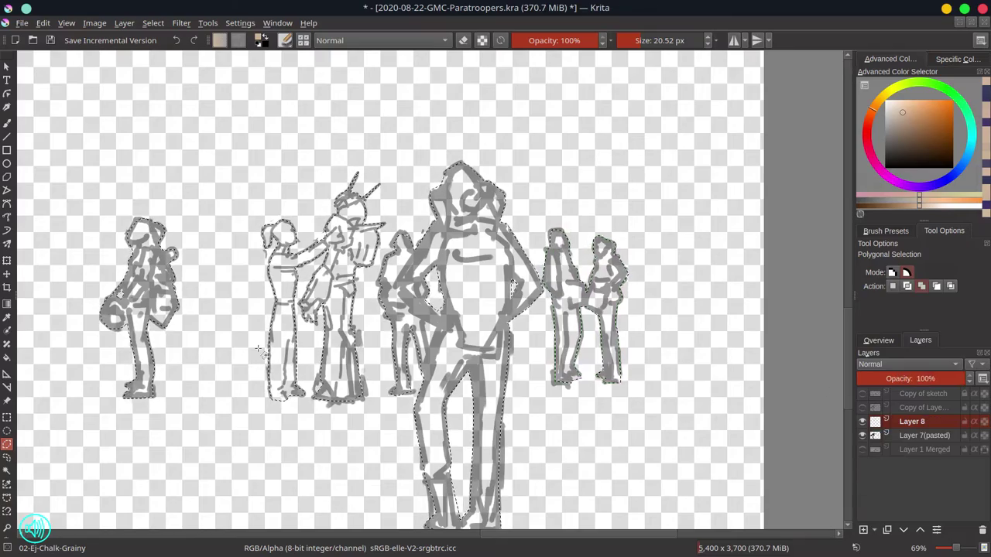
pyautogui.press('f')
pyautogui.click(444, 332)
pyautogui.click(864, 422)
# - Invert the selection and cut the sketch strokes outside the figure outlines from Layer 7(pasted)
pyautogui.click(898, 436)
pyautogui.click(153, 24)
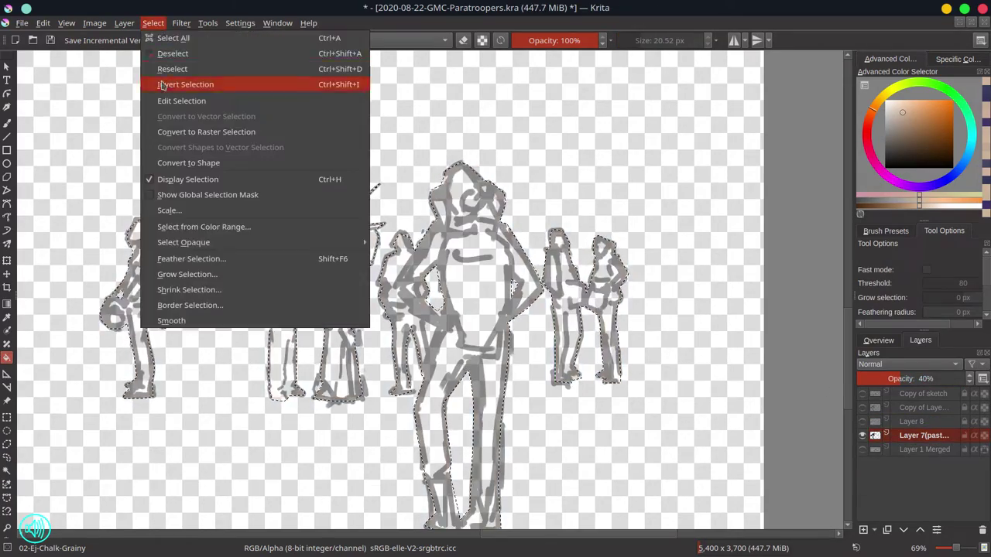
pyautogui.click(160, 83)
pyautogui.scroll(-1, 203, 134)
pyautogui.moveTo(203, 135); pyautogui.dragTo(325, 163)
pyautogui.click(43, 23)
pyautogui.click(56, 70)
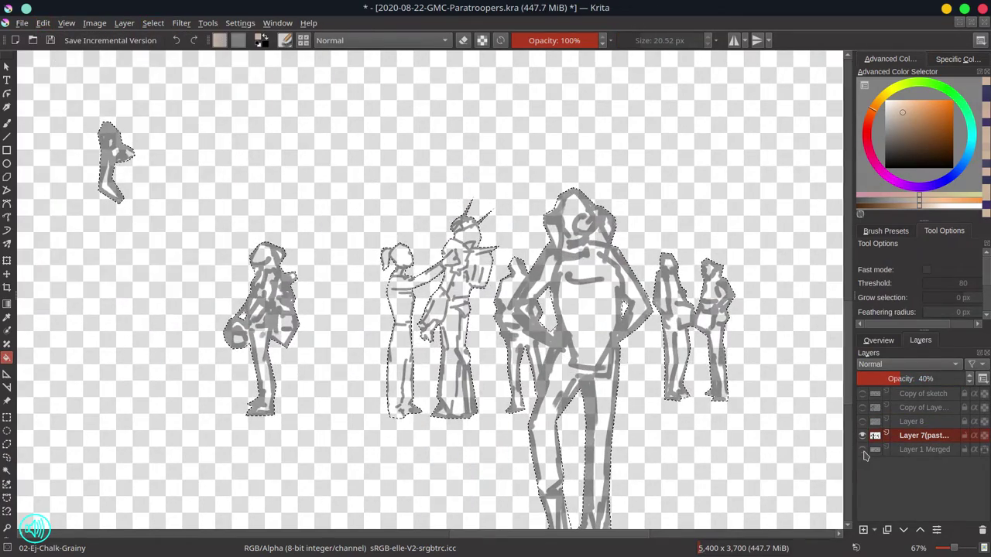
# - Show Layer 1 Merged, save the document, and merge the trimmed figure sketch down onto the painting
pyautogui.click(863, 449)
pyautogui.hotkey('ctrl', 's')
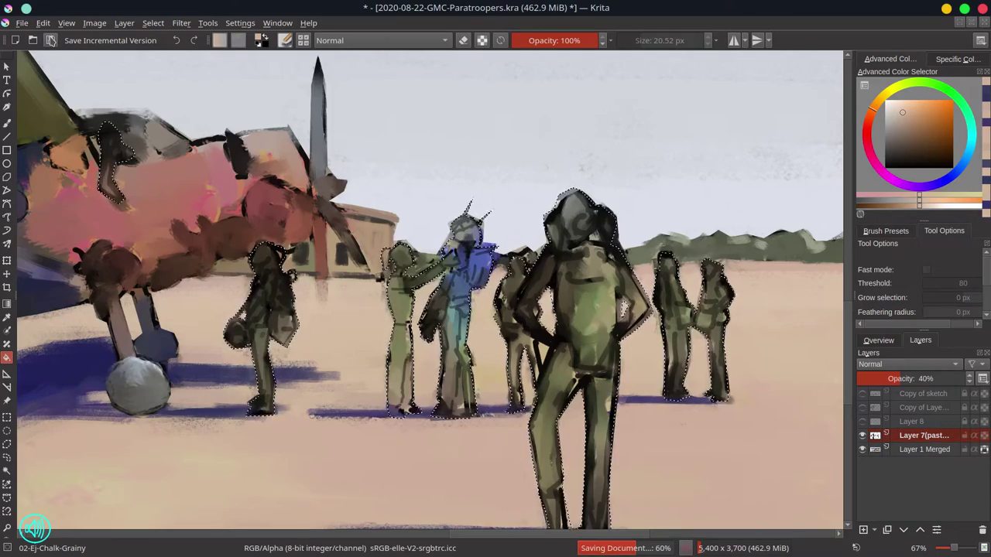
pyautogui.rightClick(919, 440)
pyautogui.click(891, 246)
pyautogui.click(879, 341)
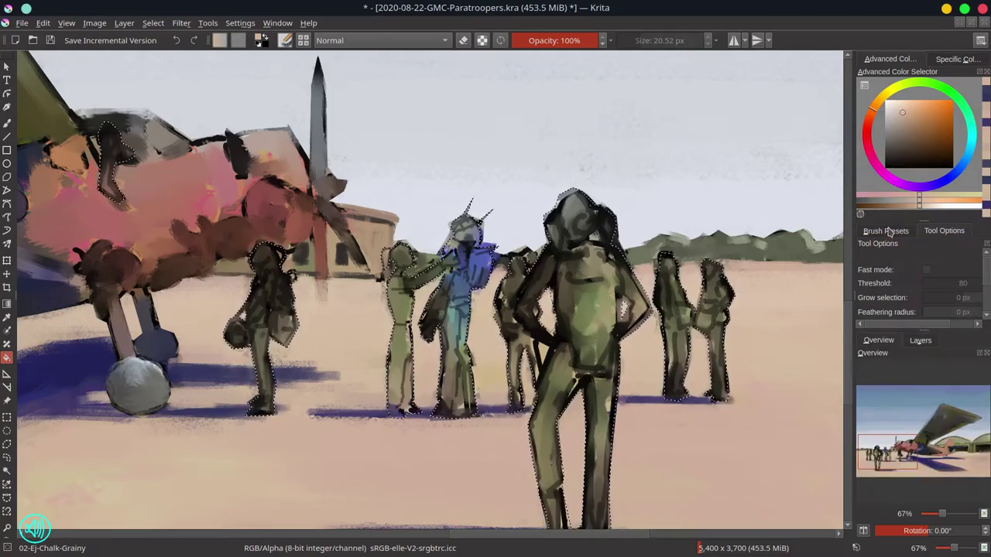
# - Repaint the sand and treeline around the background figures' edges with the brush, using sampled colours
pyautogui.click(888, 231)
pyautogui.click(7, 124)
pyautogui.moveTo(488, 291); pyautogui.dragTo(485, 305)
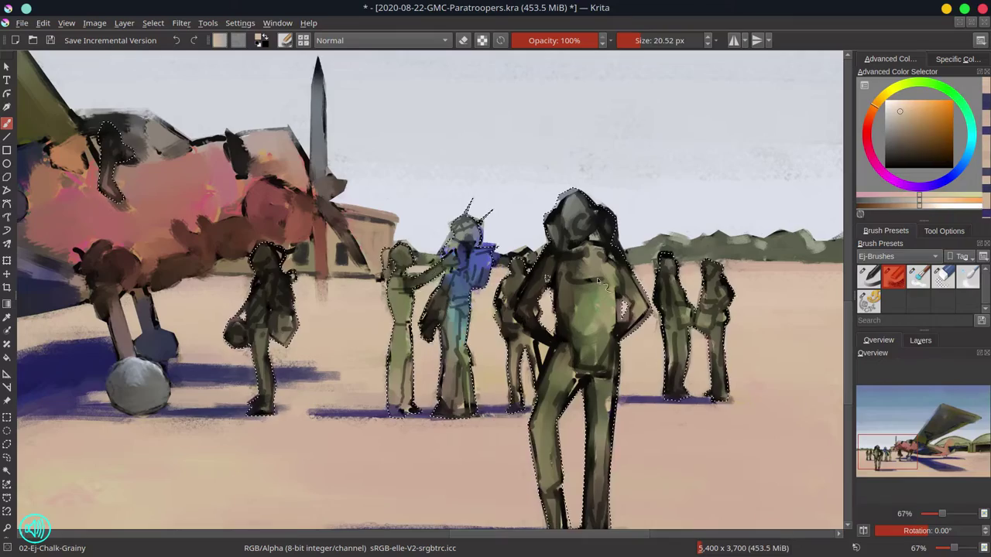
pyautogui.keyDown('ctrl'); pyautogui.click(762, 252); pyautogui.keyUp('ctrl')
pyautogui.moveTo(744, 259); pyautogui.dragTo(782, 261)
pyautogui.keyDown('ctrl'); pyautogui.click(763, 287); pyautogui.keyUp('ctrl')
pyautogui.moveTo(747, 290); pyautogui.dragTo(763, 300)
pyautogui.keyDown('ctrl'); pyautogui.click(452, 269); pyautogui.keyUp('ctrl')
pyautogui.moveTo(452, 268); pyautogui.dragTo(443, 260)
# - Paint sampled sky colour around the head and antennas of the blue figure to clean its silhouette
pyautogui.keyDown('ctrl'); pyautogui.click(520, 221); pyautogui.keyUp('ctrl')
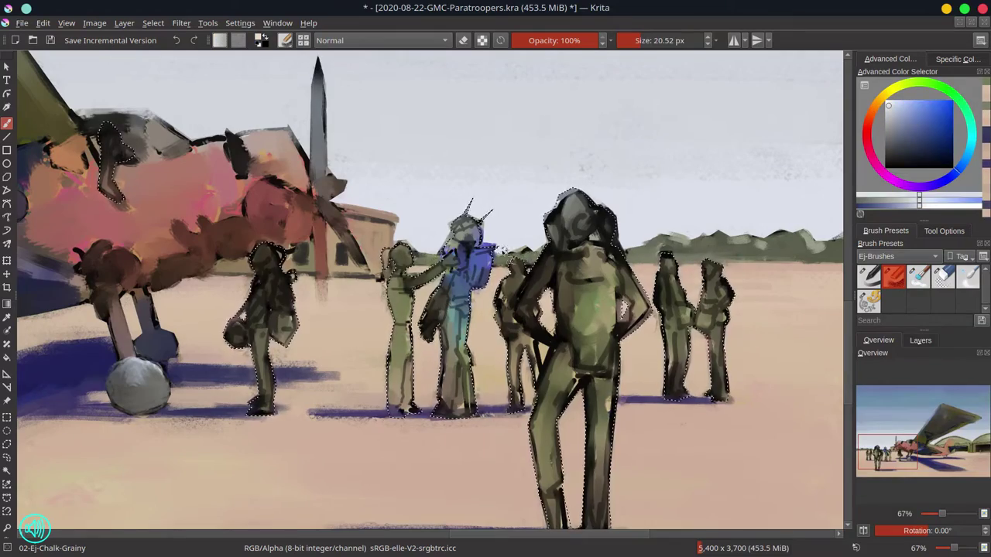
pyautogui.moveTo(520, 221); pyautogui.dragTo(536, 221)
pyautogui.moveTo(541, 203); pyautogui.dragTo(501, 235)
pyautogui.keyDown('ctrl'); pyautogui.click(527, 217); pyautogui.keyUp('ctrl')
pyautogui.keyDown('ctrl'); pyautogui.click(433, 216); pyautogui.keyUp('ctrl')
pyautogui.moveTo(439, 232); pyautogui.dragTo(435, 224)
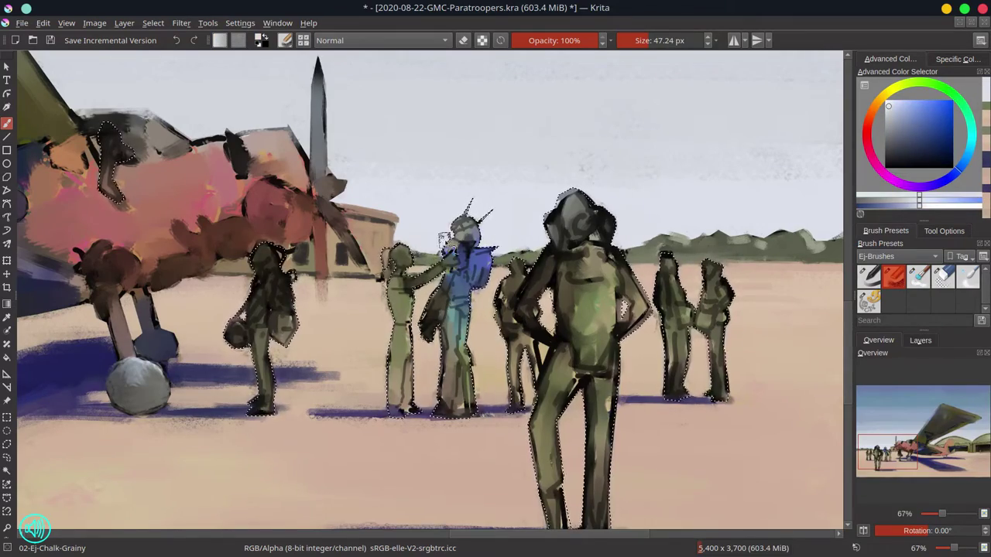
# - Select the small gap beside the foreground soldier's hood and touch up the sky around the soldier with a smaller brush
pyautogui.keyDown('ctrl'); pyautogui.click(596, 305); pyautogui.keyUp('ctrl')
pyautogui.press('[')
pyautogui.press('[')
pyautogui.press('[')
pyautogui.press('[')
pyautogui.press('[')
pyautogui.click(950, 236)
pyautogui.click(7, 446)
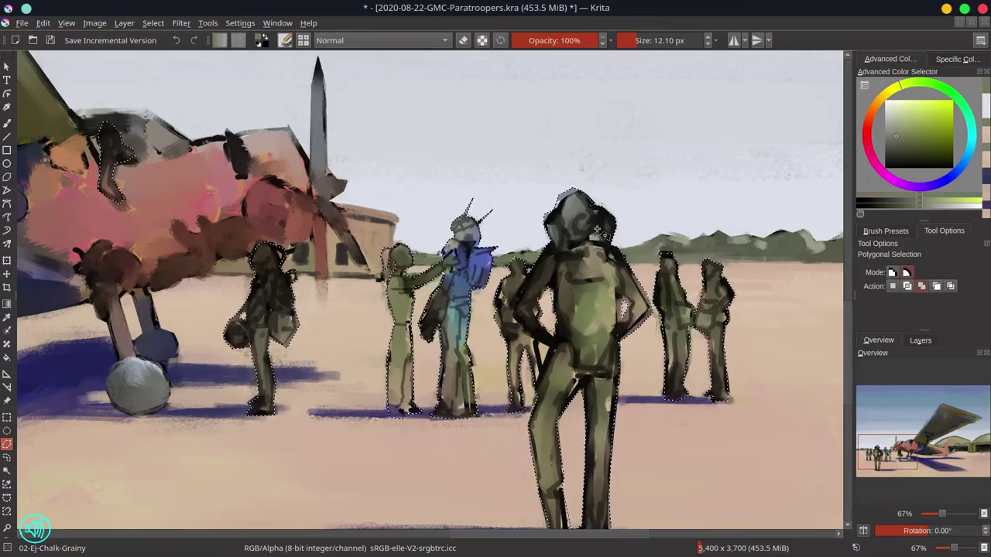
pyautogui.click(885, 231)
pyautogui.press('b')
pyautogui.keyDown('ctrl'); pyautogui.click(539, 235); pyautogui.keyUp('ctrl')
pyautogui.moveTo(537, 244); pyautogui.dragTo(545, 245)
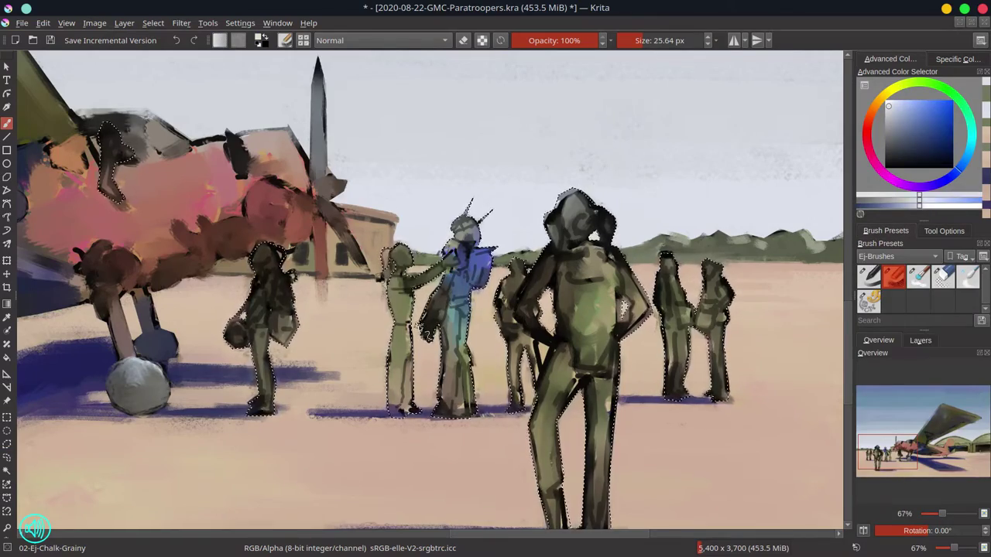
# - Retouch the sand and shadow around the foreground soldier's legs and the background figures' feet with sampled colours
pyautogui.keyDown('ctrl'); pyautogui.click(485, 296); pyautogui.keyUp('ctrl')
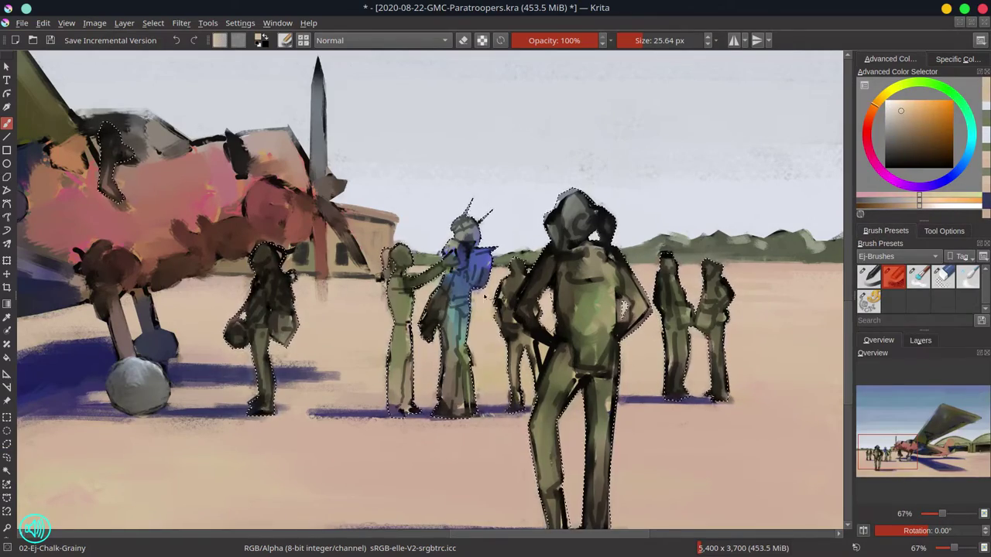
pyautogui.keyDown('ctrl'); pyautogui.click(586, 438); pyautogui.keyUp('ctrl')
pyautogui.moveTo(580, 449); pyautogui.dragTo(588, 356)
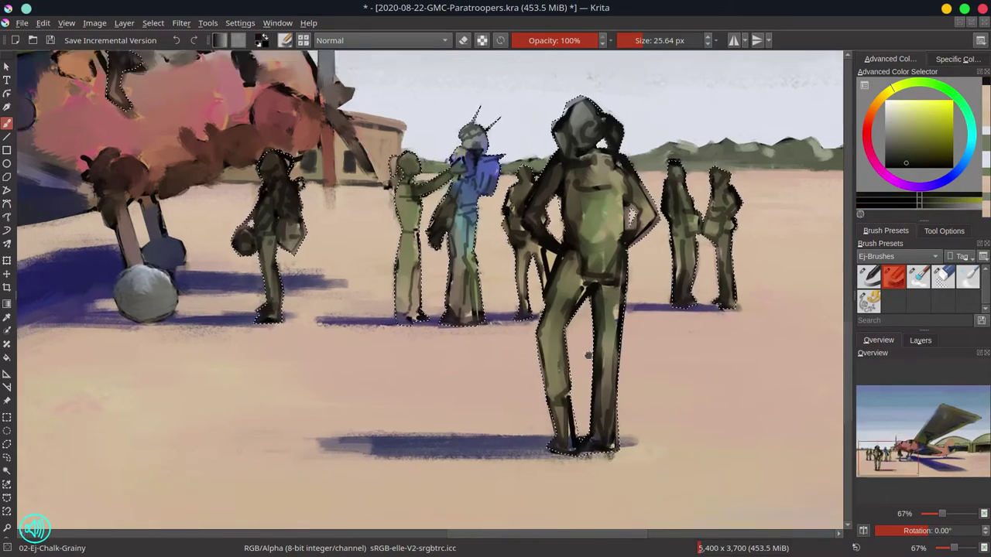
pyautogui.scroll(1, 589, 356)
pyautogui.keyDown('ctrl'); pyautogui.click(672, 352); pyautogui.keyUp('ctrl')
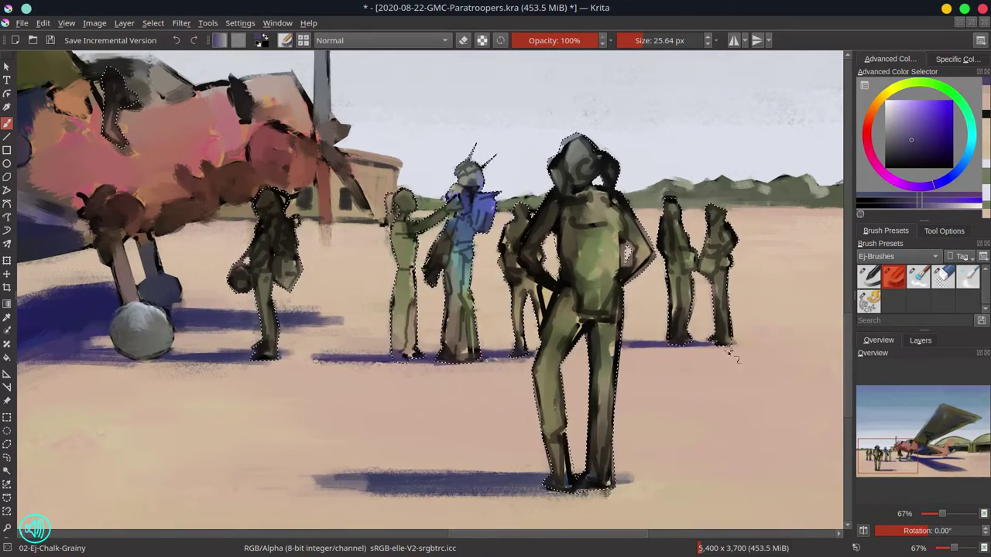
pyautogui.keyDown('ctrl'); pyautogui.click(720, 379); pyautogui.keyUp('ctrl')
pyautogui.moveTo(739, 348); pyautogui.dragTo(731, 352)
# - Define the lower tip of the aircraft's propeller blade with colours sampled from the blade and its surroundings
pyautogui.keyDown('ctrl'); pyautogui.click(343, 237); pyautogui.keyUp('ctrl')
pyautogui.keyDown('ctrl'); pyautogui.click(333, 226); pyautogui.keyUp('ctrl')
pyautogui.keyDown('ctrl'); pyautogui.click(326, 213); pyautogui.keyUp('ctrl')
pyautogui.moveTo(324, 218); pyautogui.dragTo(327, 246)
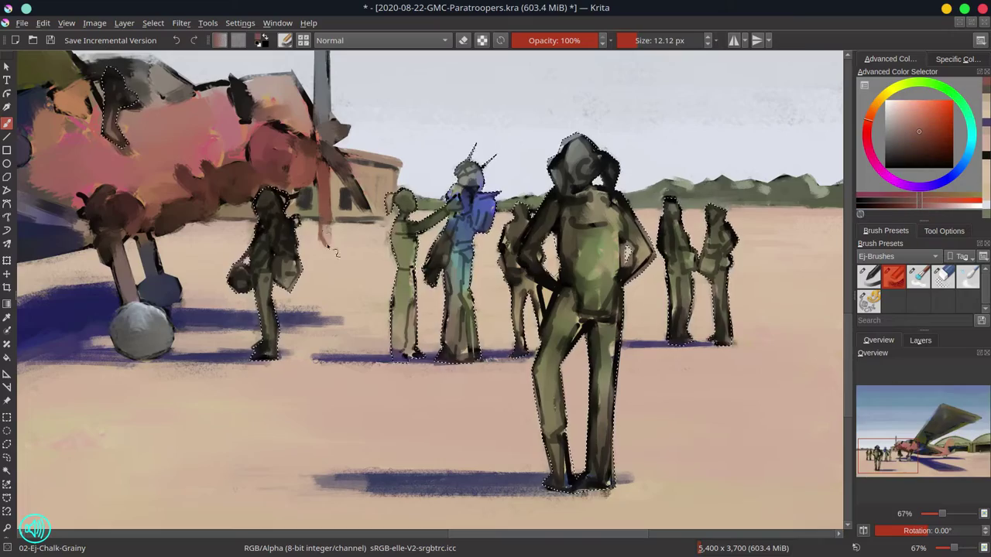
# - Invert the selection back to the figures and paint warm highlights on them in Color Dodge with a darker reddish brown
pyautogui.click(153, 23)
pyautogui.click(152, 84)
pyautogui.click(909, 141)
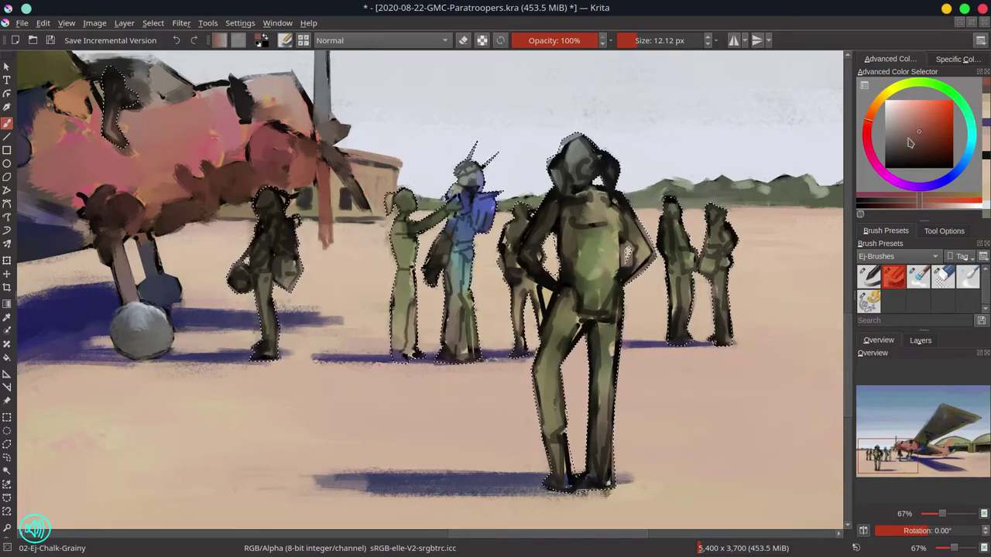
pyautogui.click(379, 41)
pyautogui.click(348, 96)
pyautogui.moveTo(271, 205); pyautogui.dragTo(293, 206)
pyautogui.moveTo(269, 198); pyautogui.dragTo(296, 203)
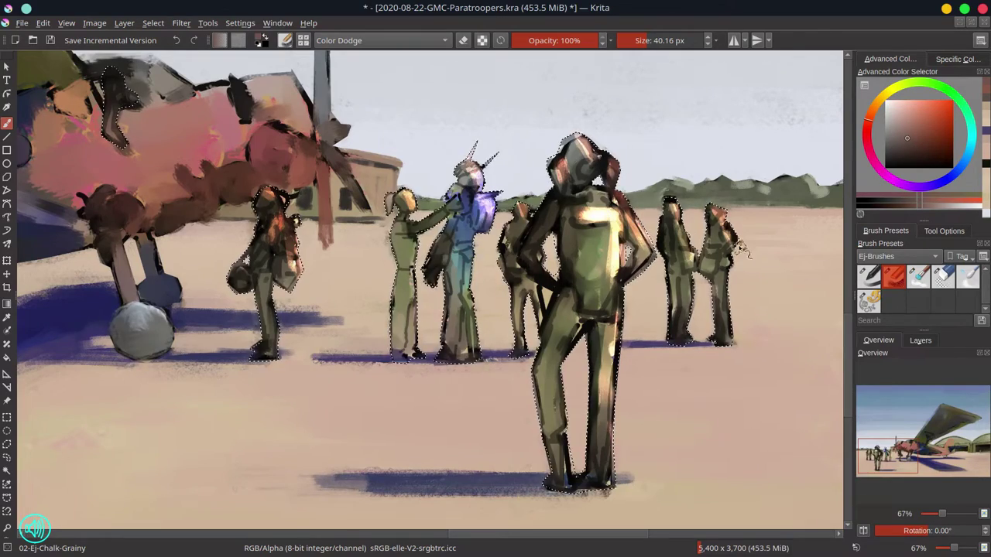
# - Darken the shaded sides of the central pair of figures with the brush in Multiply mode
pyautogui.click(372, 40)
pyautogui.click(352, 96)
pyautogui.moveTo(399, 232); pyautogui.dragTo(440, 237)
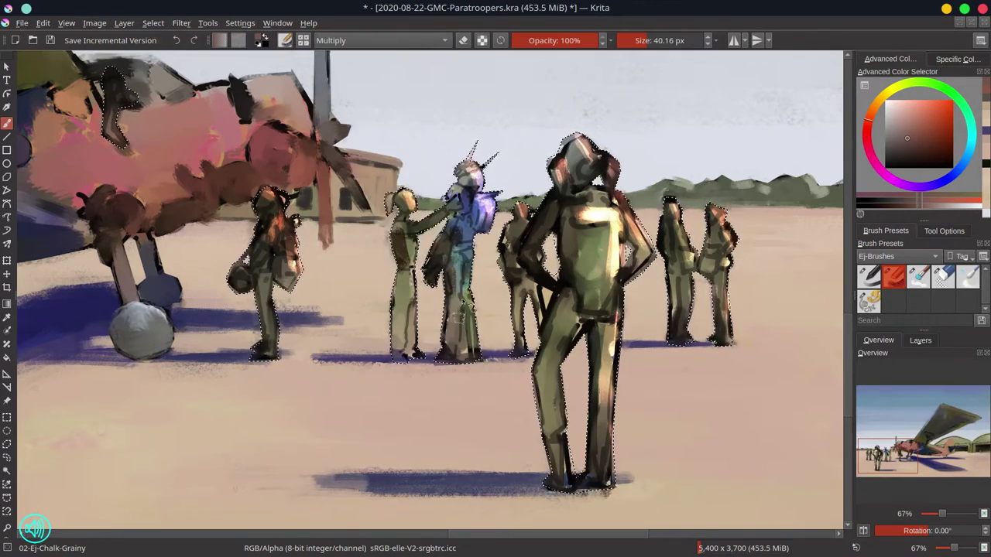
# - Add Color Dodge highlights to the blue figure's legs and the figure climbing on the aircraft, and save the document
pyautogui.click(379, 41)
pyautogui.click(349, 74)
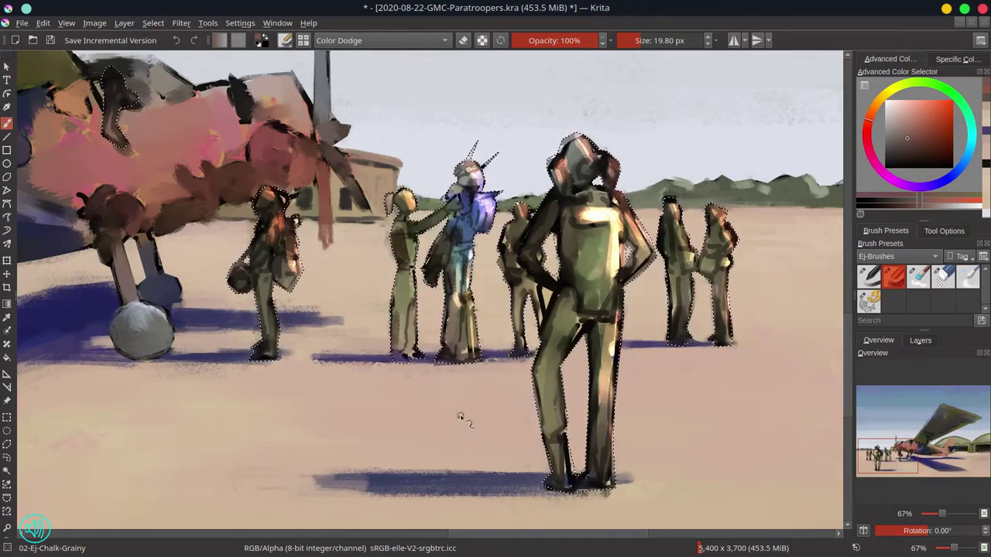
pyautogui.click(49, 40)
pyautogui.moveTo(121, 79); pyautogui.dragTo(118, 120)
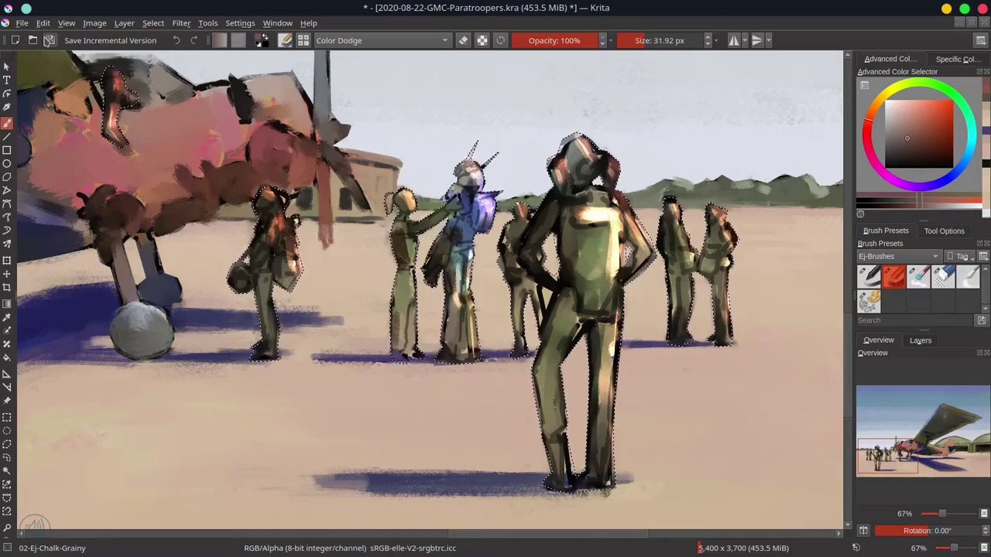
pyautogui.click(50, 41)
# - Blend the foreground soldier's head and torso with 03-Ej-Blender-Textured-Soft and lighten the shaded arm with sampled olive using 02-Ej-Chalk-Grainy
pyautogui.click(917, 281)
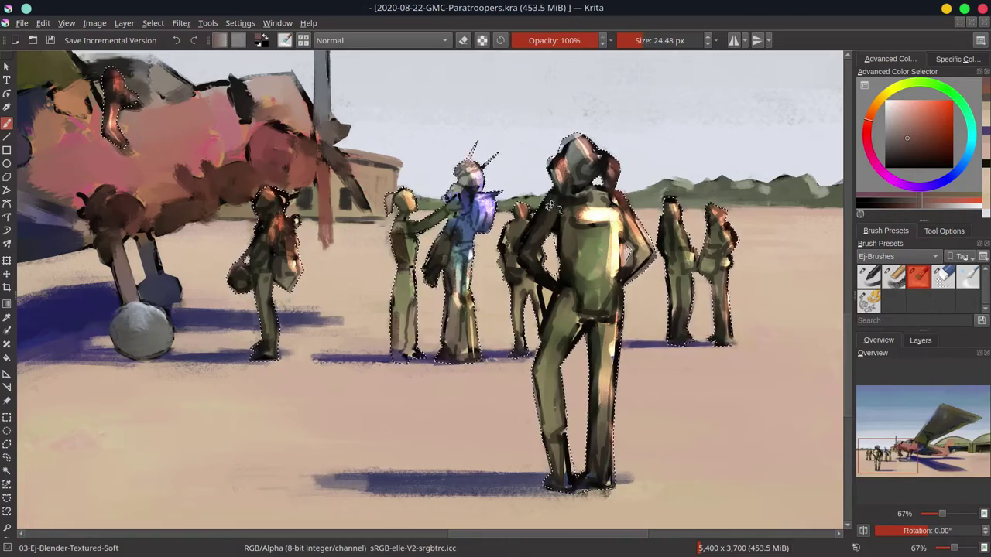
pyautogui.moveTo(550, 204); pyautogui.dragTo(547, 229)
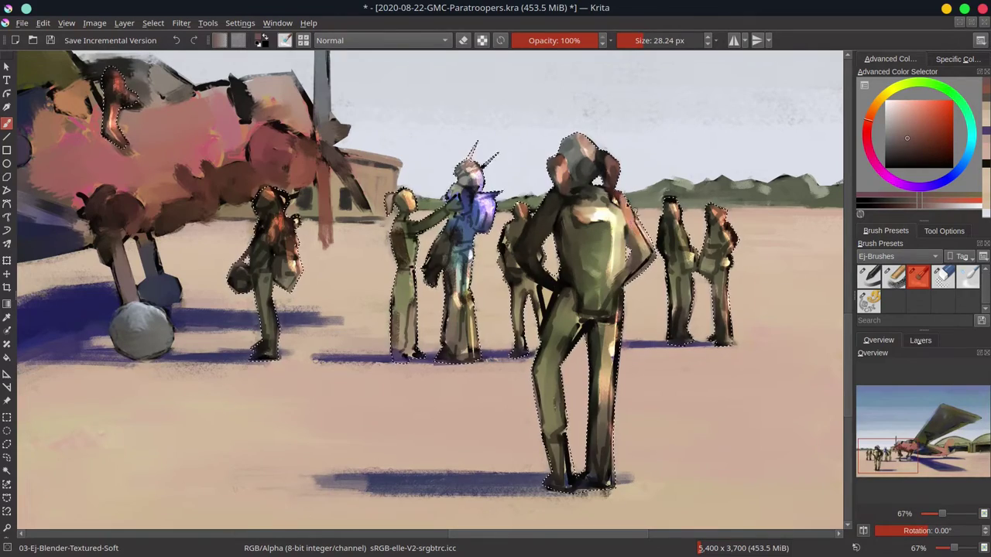
pyautogui.click(893, 277)
pyautogui.keyDown('ctrl'); pyautogui.click(570, 238); pyautogui.keyUp('ctrl')
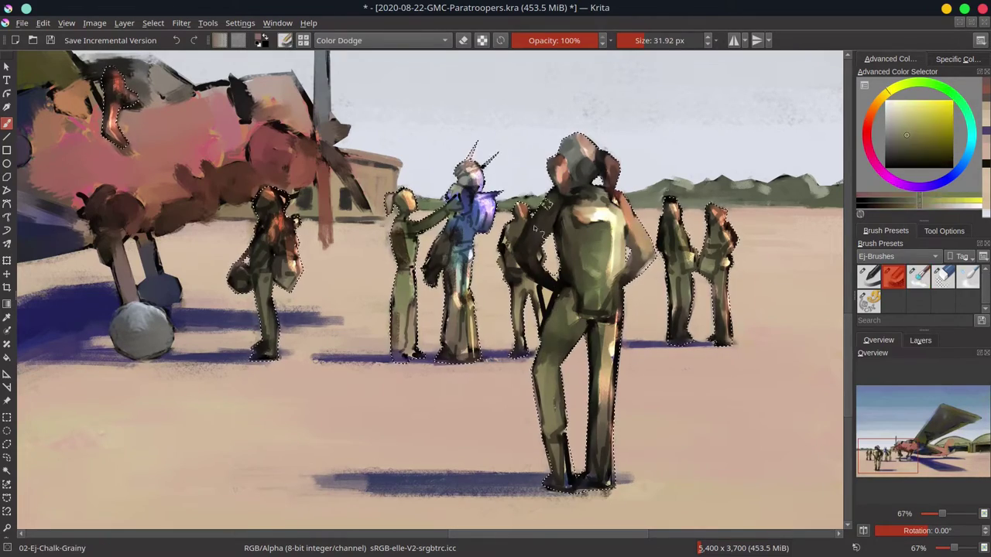
pyautogui.moveTo(554, 203); pyautogui.dragTo(534, 234)
# - Blend the foreground soldier's arms and legs and the adjacent background figures using the textured soft blender, and save the document
pyautogui.press('/')
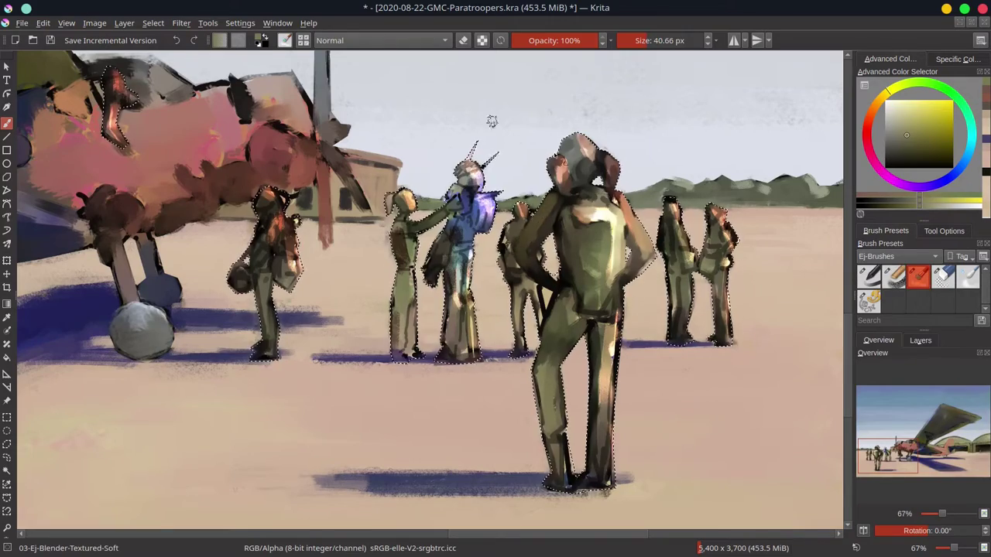
pyautogui.press('/')
pyautogui.press('/')
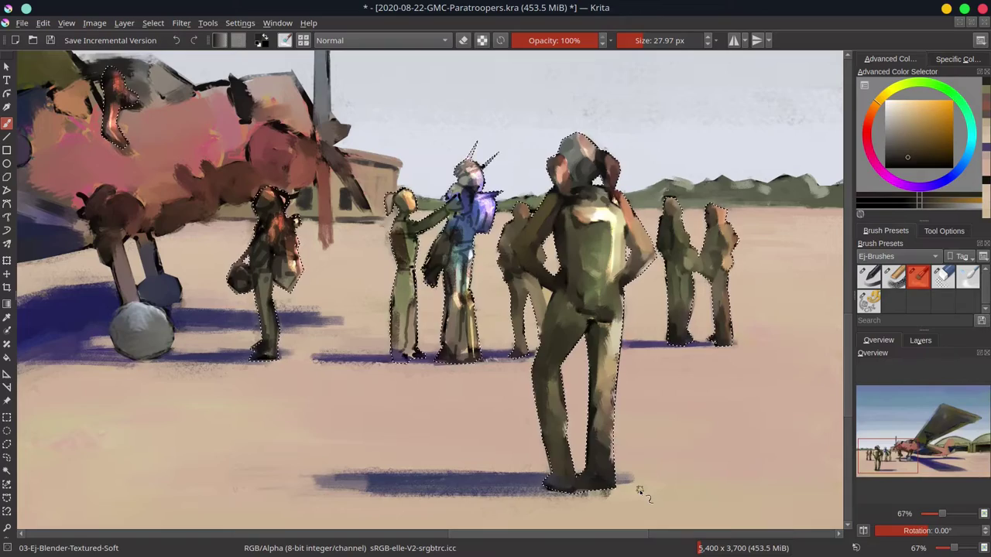
pyautogui.hotkey('ctrl', 's')
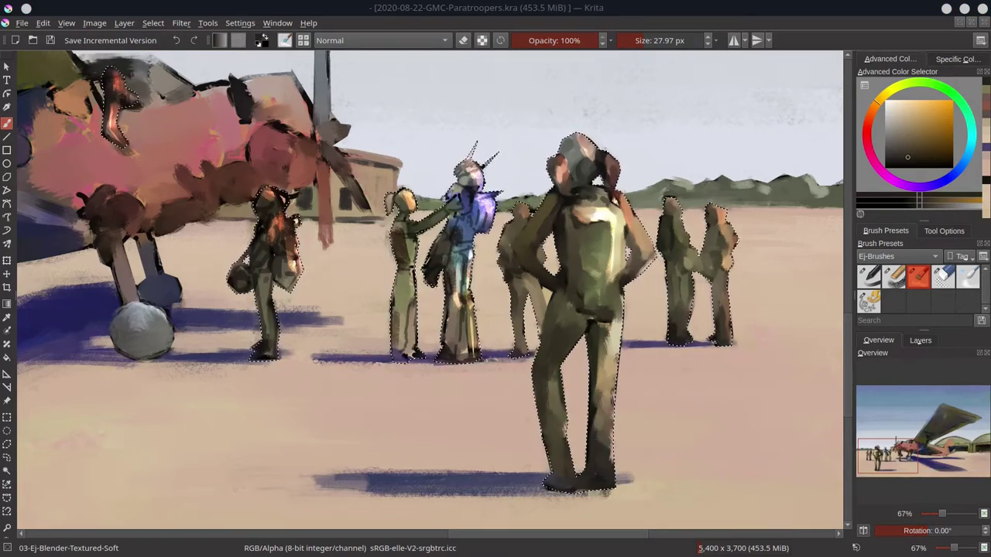
# - Smooth the paint on the blue figure and its companion with the textured soft blender
pyautogui.click(471, 176)
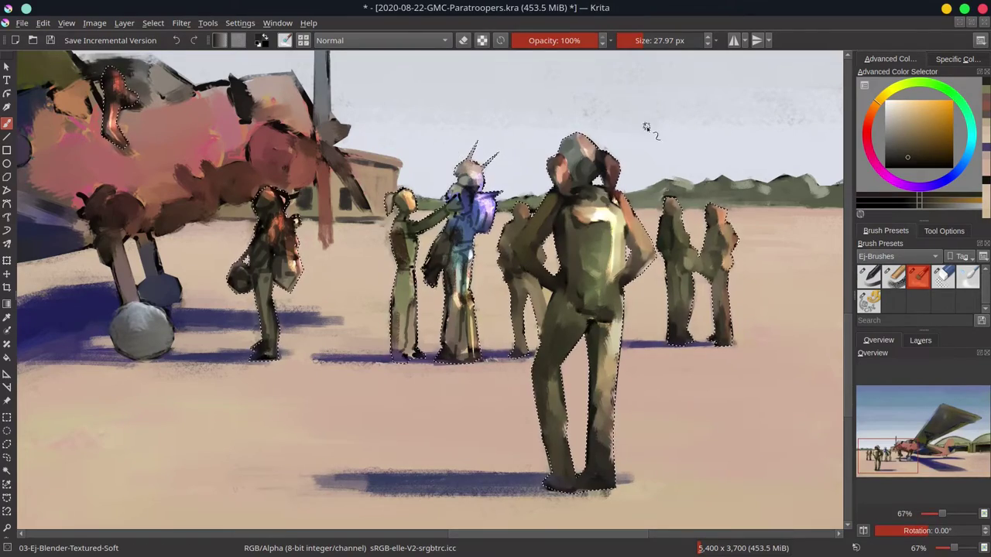
pyautogui.click(471, 186)
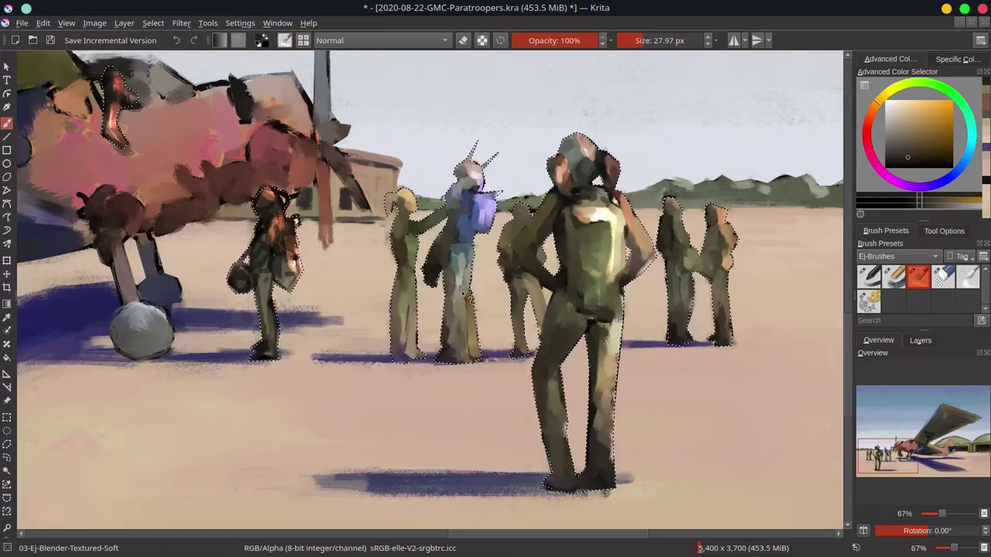
# - Add sampled orange-red to the head of the figure beside the aircraft's nose with 02-Ej-Chalk-Grainy, blend the figure with 03-Ej-Blender-Textured-Soft, and save
pyautogui.moveTo(354, 239); pyautogui.dragTo(416, 250)
pyautogui.press('/')
pyautogui.keyDown('ctrl'); pyautogui.click(340, 239); pyautogui.keyUp('ctrl')
pyautogui.moveTo(333, 205); pyautogui.dragTo(355, 209)
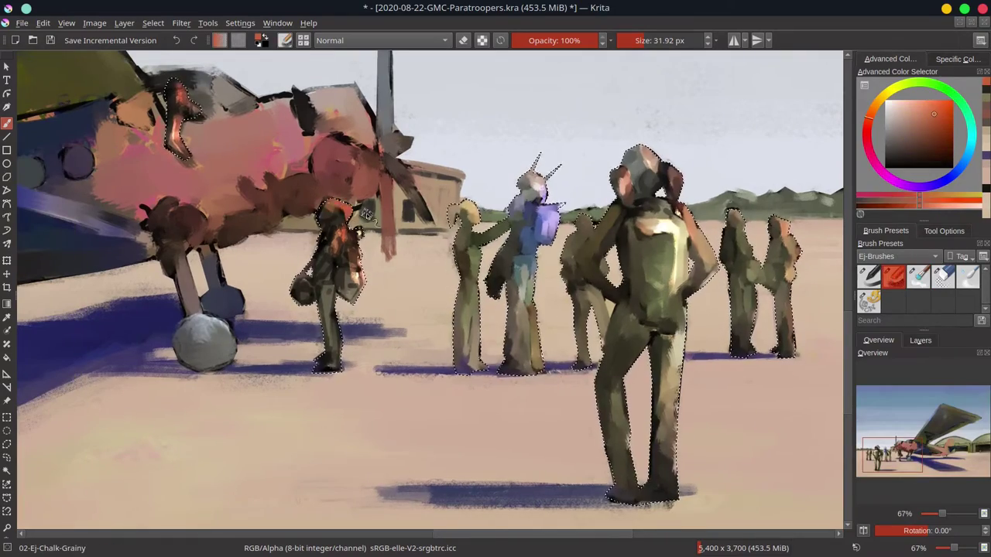
pyautogui.press('/')
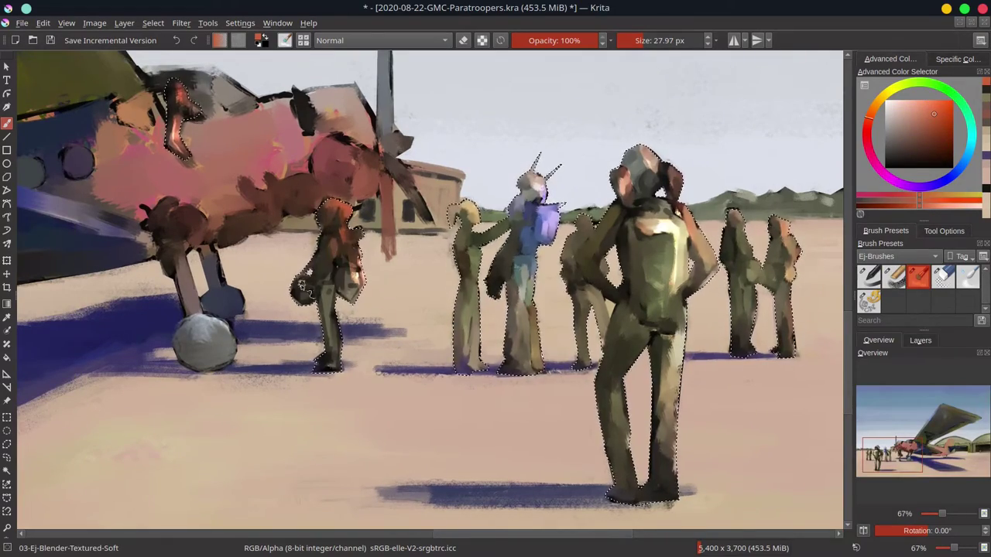
pyautogui.moveTo(352, 271); pyautogui.dragTo(354, 293)
pyautogui.moveTo(331, 329)
pyautogui.mouseDown()
pyautogui.moveTo(327, 362)
pyautogui.moveTo(425, 411)
pyautogui.mouseUp()
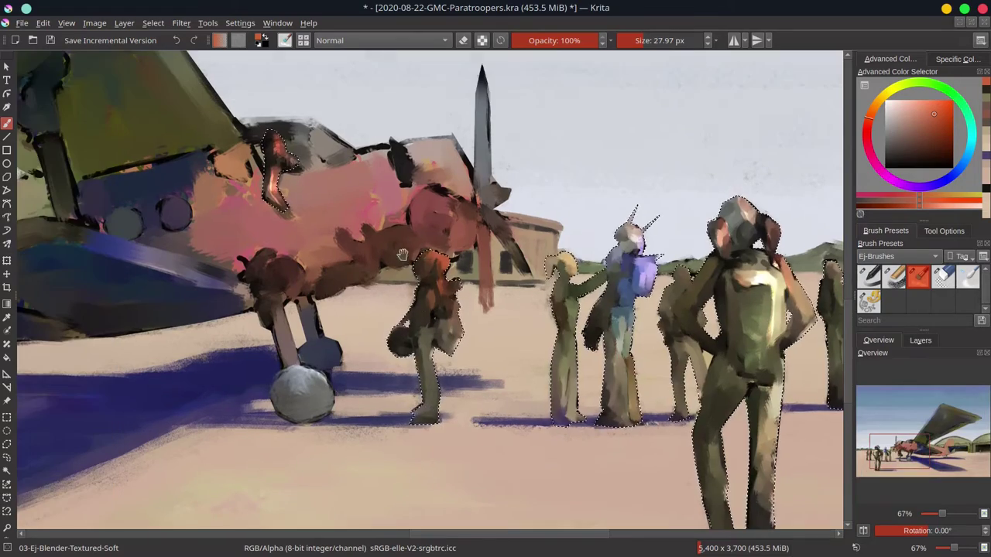
pyautogui.click(52, 43)
# - Store the figures' silhouettes as an orange fill on hidden Layer 9, save the document, and clear the selection
pyautogui.click(152, 23)
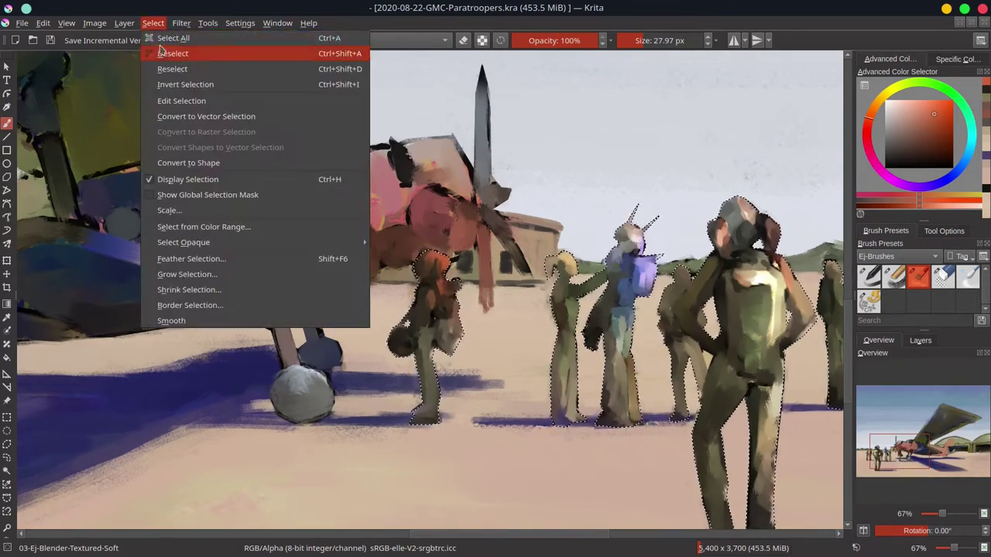
pyautogui.press('Escape')
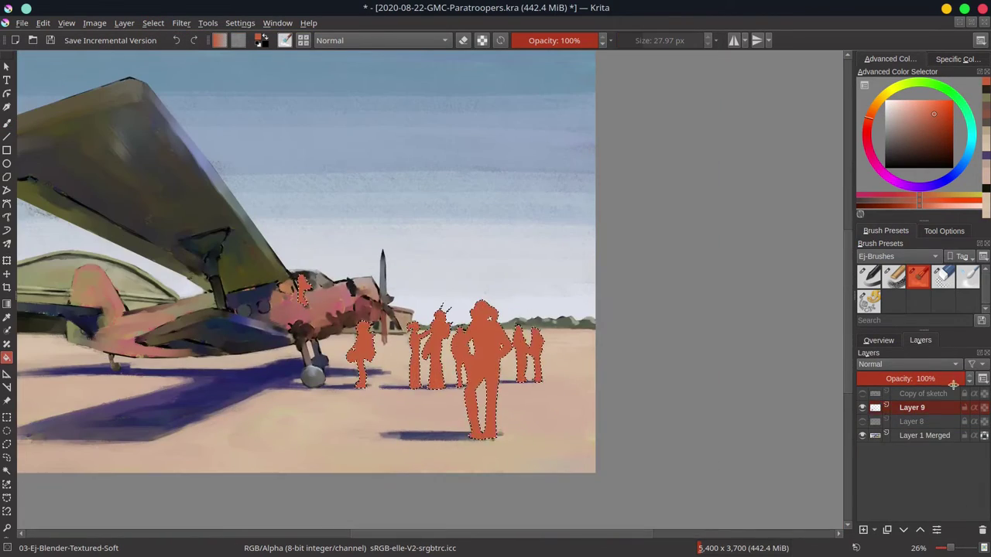
pyautogui.click(879, 341)
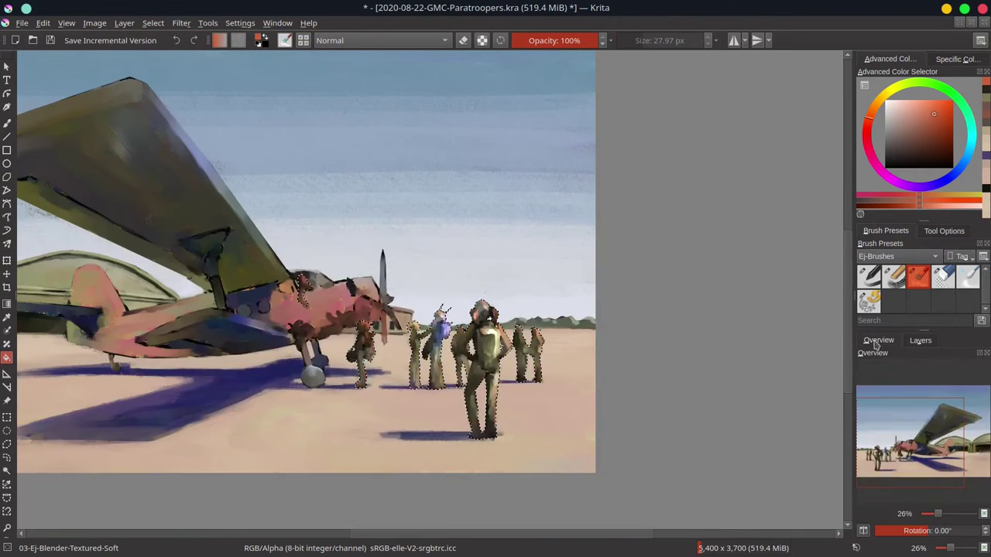
pyautogui.click(51, 40)
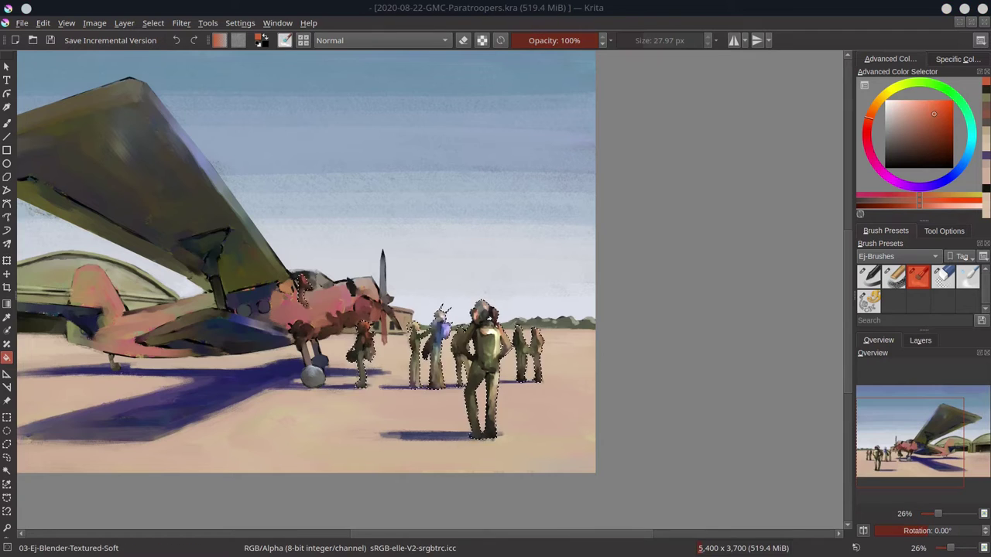
pyautogui.click(925, 343)
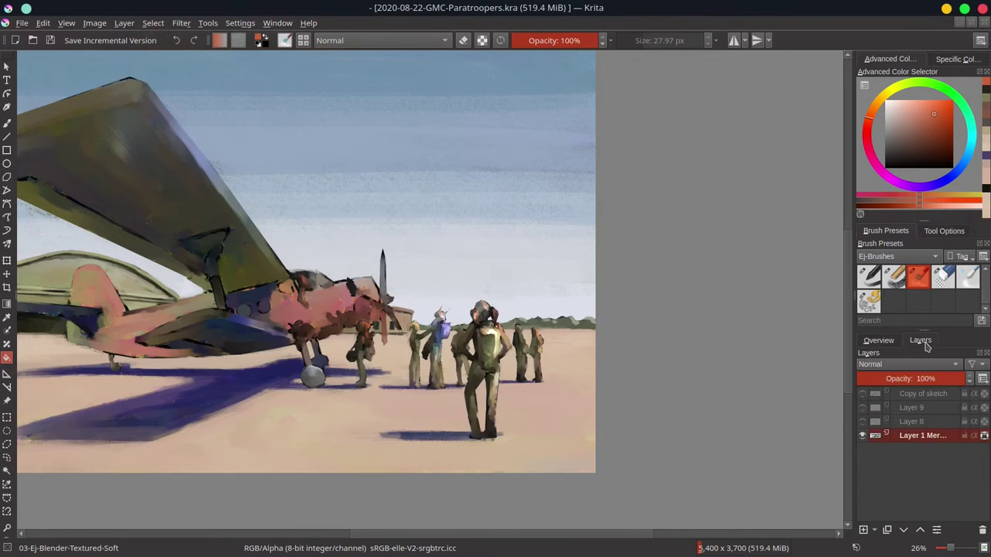
pyautogui.click(878, 340)
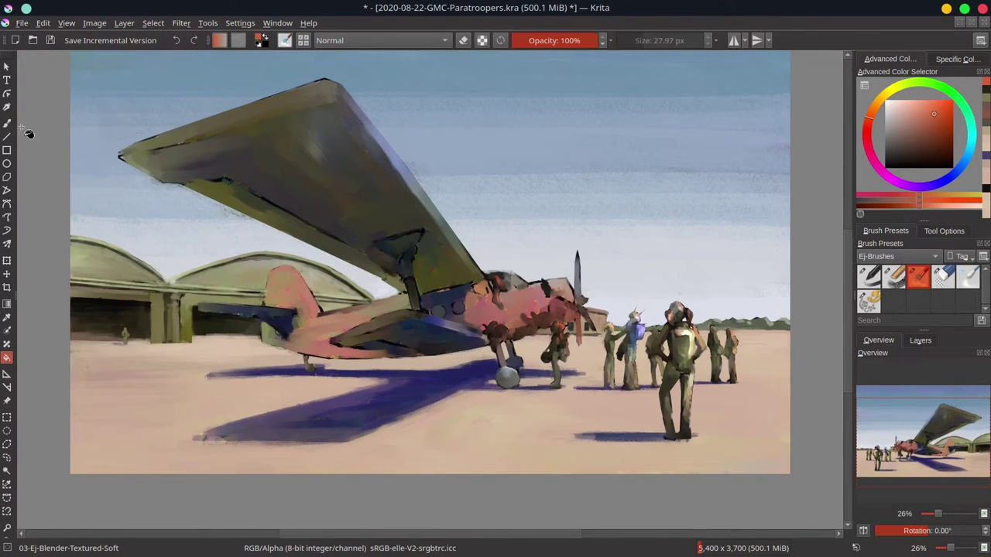
# - Repaint the pillar between the two hangars with sampled greens using 02-Ej-Chalk-Grainy, and save the document
pyautogui.click(7, 124)
pyautogui.keyDown('ctrl'); pyautogui.click(177, 296); pyautogui.keyUp('ctrl')
pyautogui.moveTo(180, 294)
pyautogui.mouseDown()
pyautogui.moveTo(175, 317)
pyautogui.moveTo(171, 295)
pyautogui.moveTo(171, 308)
pyautogui.mouseUp()
pyautogui.hotkey('ctrl', 'z')
pyautogui.press('/')
pyautogui.keyDown('ctrl'); pyautogui.click(180, 297); pyautogui.keyUp('ctrl')
pyautogui.keyDown('ctrl'); pyautogui.click(175, 292); pyautogui.keyUp('ctrl')
pyautogui.keyDown('ctrl'); pyautogui.click(172, 313); pyautogui.keyUp('ctrl')
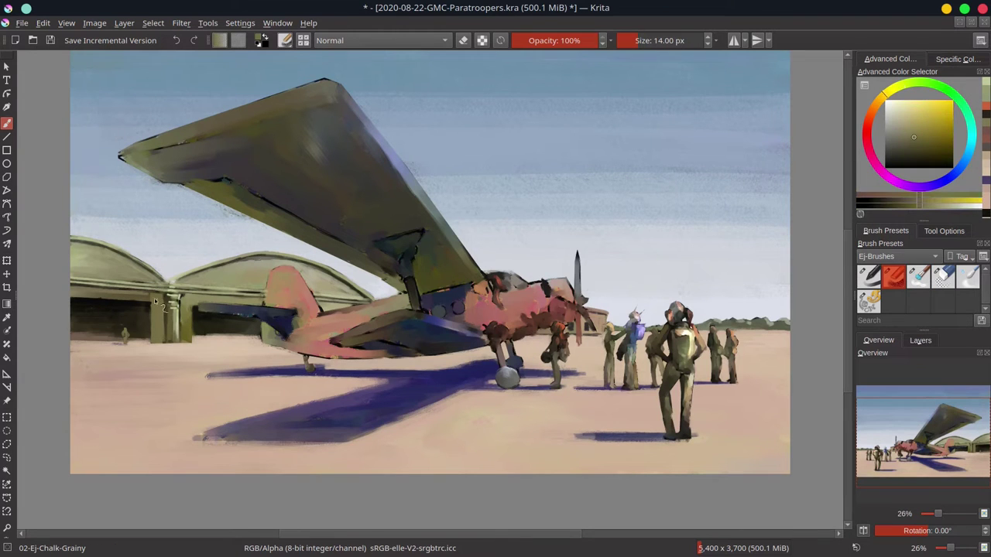
pyautogui.scroll(2, 450, 304)
pyautogui.moveTo(420, 159); pyautogui.dragTo(511, 247)
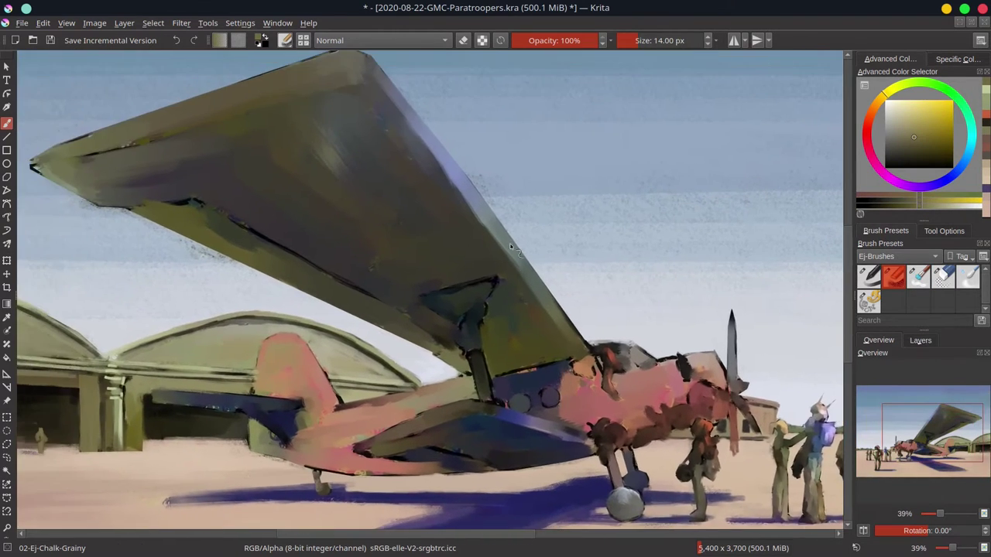
pyautogui.click(51, 44)
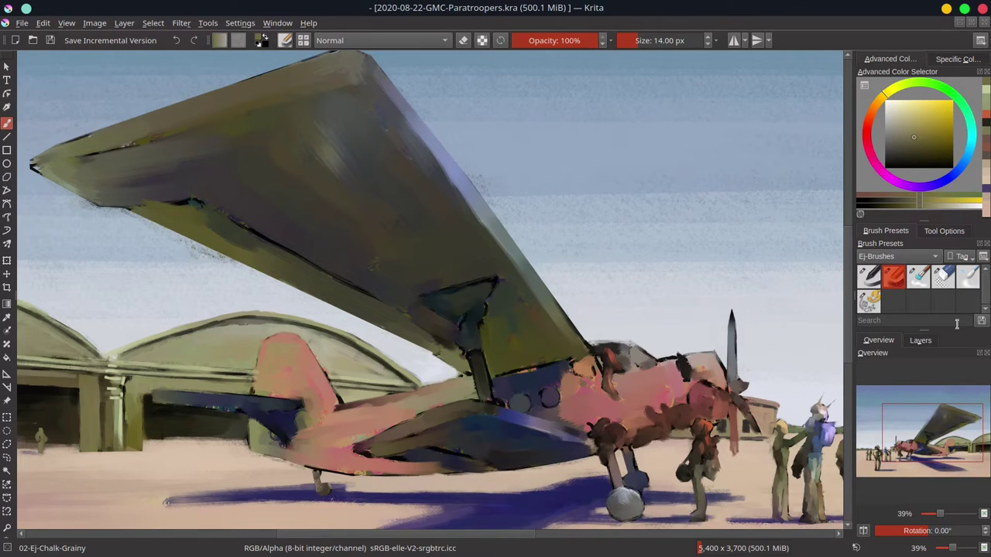
# - Check the contents of Layer 8 and Layer 9, delete Layer 8, and show the Copy of sketch layer
pyautogui.click(921, 340)
pyautogui.click(863, 422)
pyautogui.click(862, 422)
pyautogui.click(862, 408)
pyautogui.click(862, 408)
pyautogui.click(957, 422)
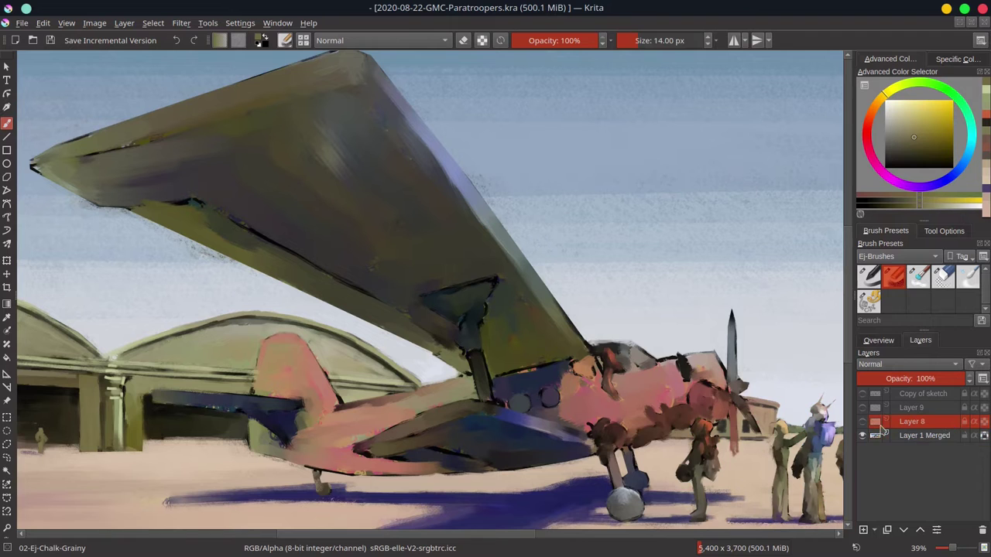
pyautogui.click(863, 393)
pyautogui.click(862, 393)
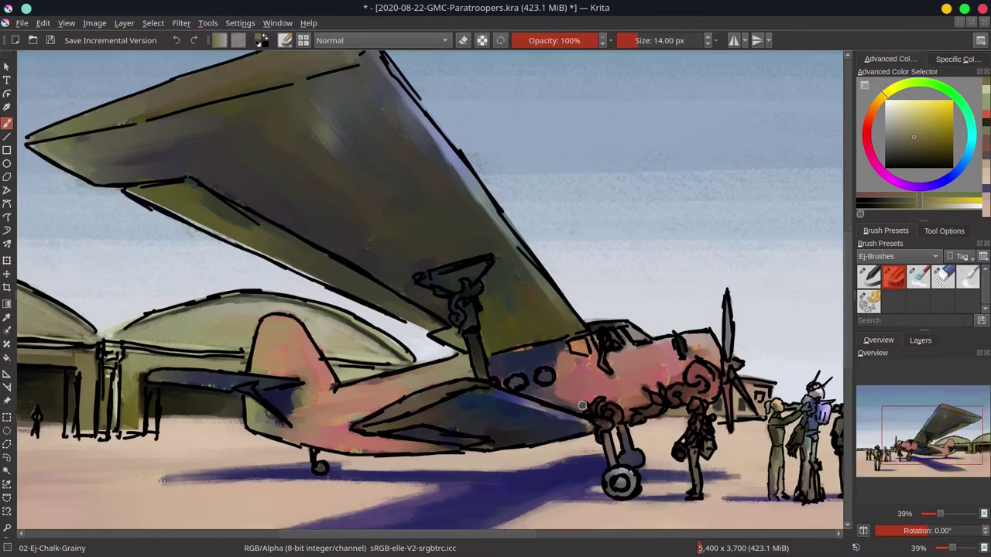
# - Select the whole aircraft with the Polygonal Selection tool, tracing the wing, nose, propeller, wheels, fuselage underside and tail along the sketch lines
pyautogui.moveTo(582, 406); pyautogui.dragTo(592, 435)
pyautogui.moveTo(468, 279); pyautogui.dragTo(462, 285)
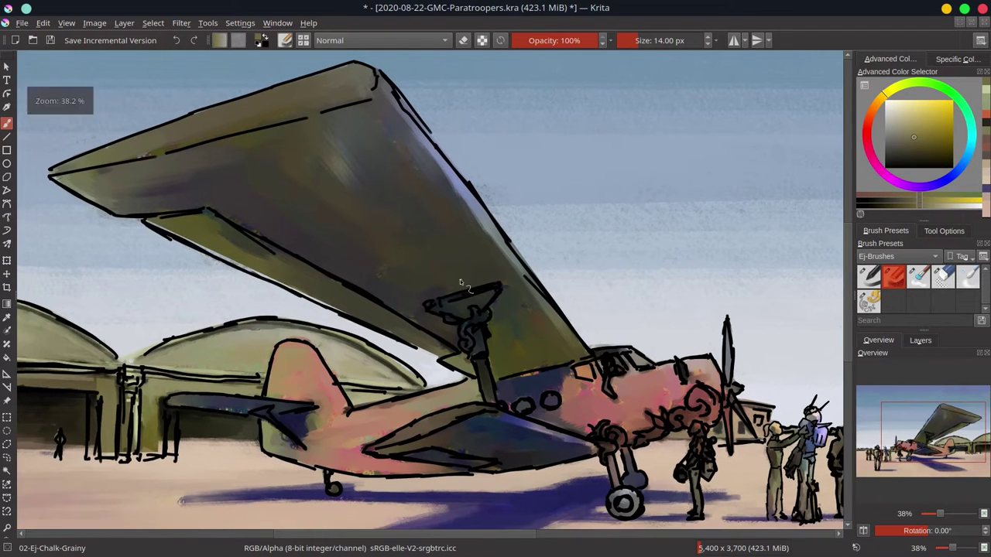
pyautogui.click(379, 69)
pyautogui.click(594, 348)
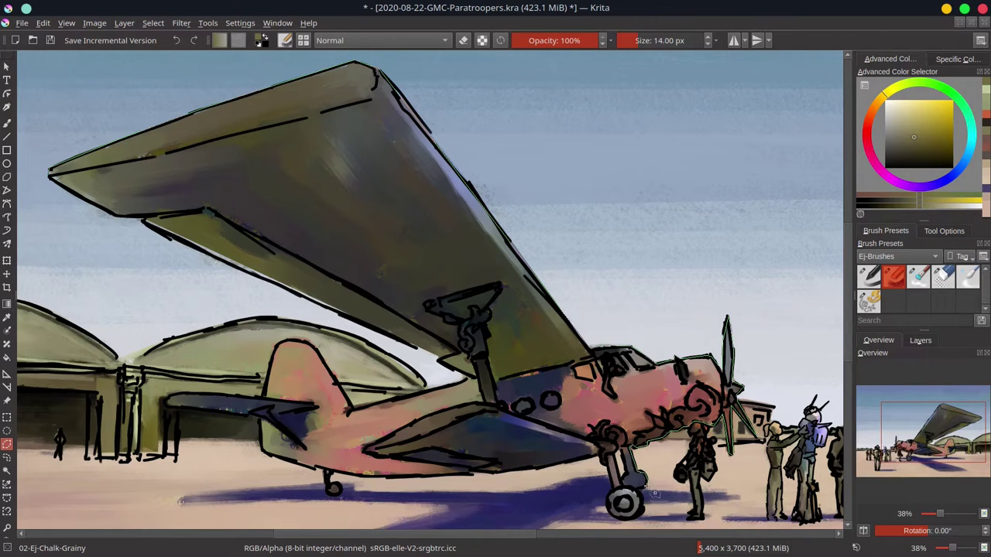
pyautogui.moveTo(567, 384); pyautogui.dragTo(274, 212)
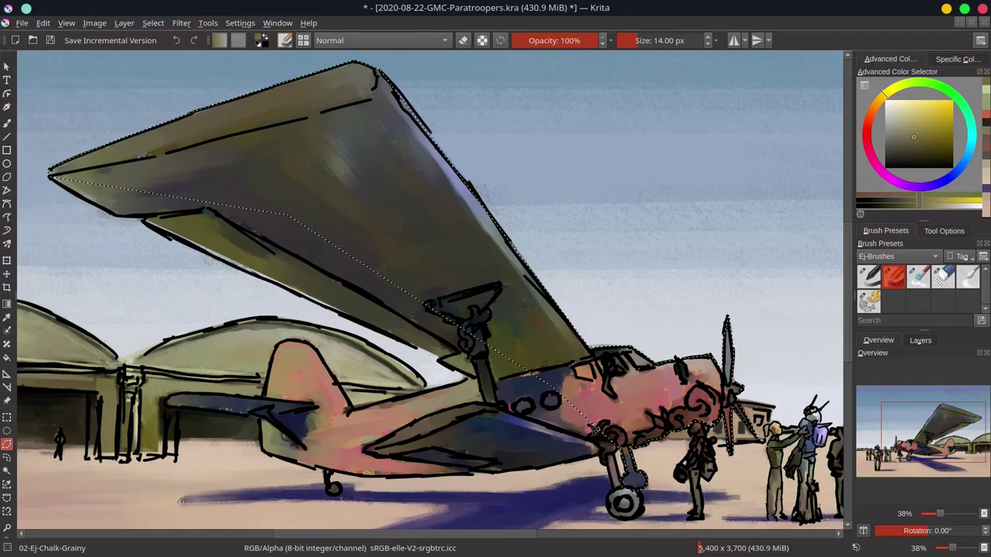
pyautogui.moveTo(624, 430); pyautogui.dragTo(637, 489)
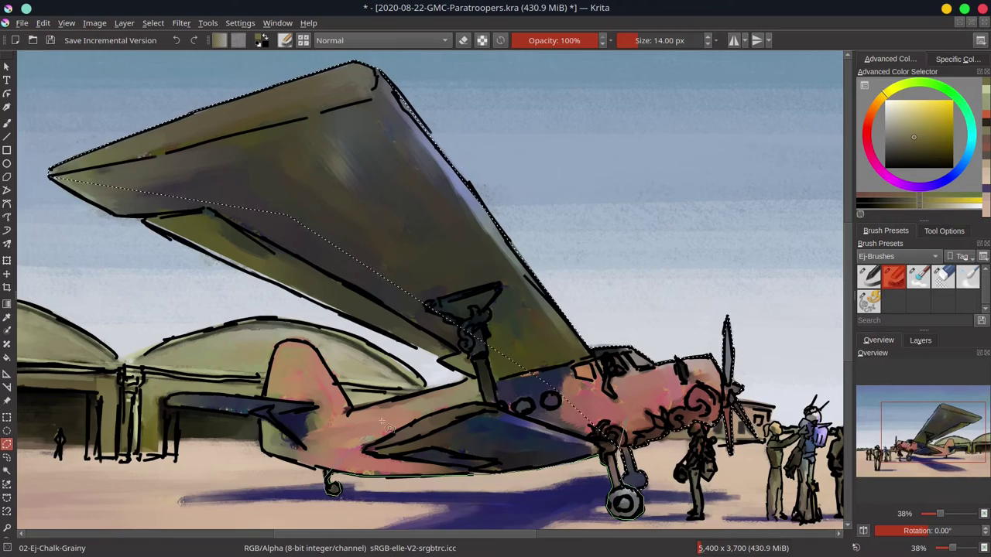
pyautogui.moveTo(136, 221)
pyautogui.mouseDown()
pyautogui.moveTo(195, 166)
pyautogui.moveTo(497, 319)
pyautogui.moveTo(534, 348)
pyautogui.mouseUp()
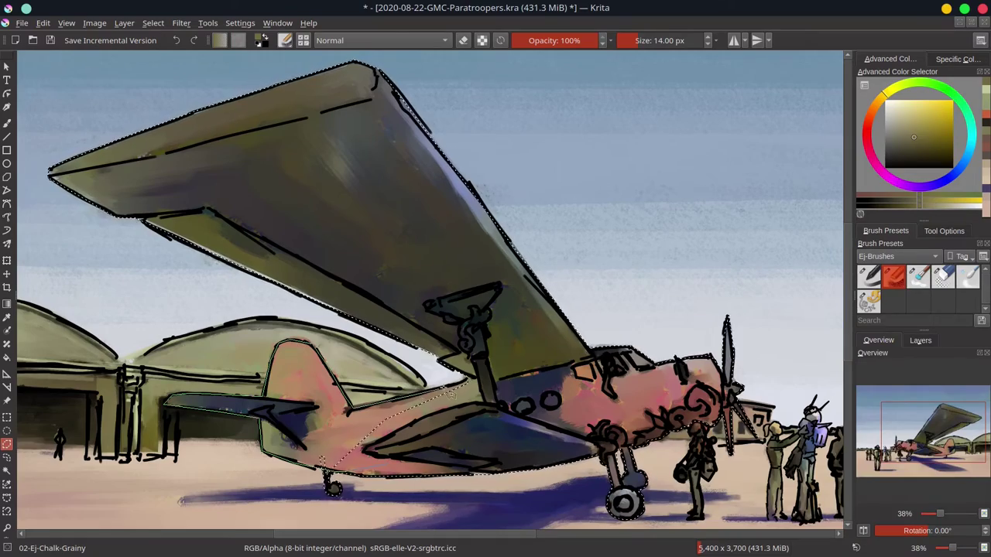
# - Fill the aircraft selection with olive on new Layer 10, hide that layer and the sketch, reactivate Layer 1 Merged, and save
pyautogui.click(921, 341)
pyautogui.click(863, 530)
pyautogui.click(7, 359)
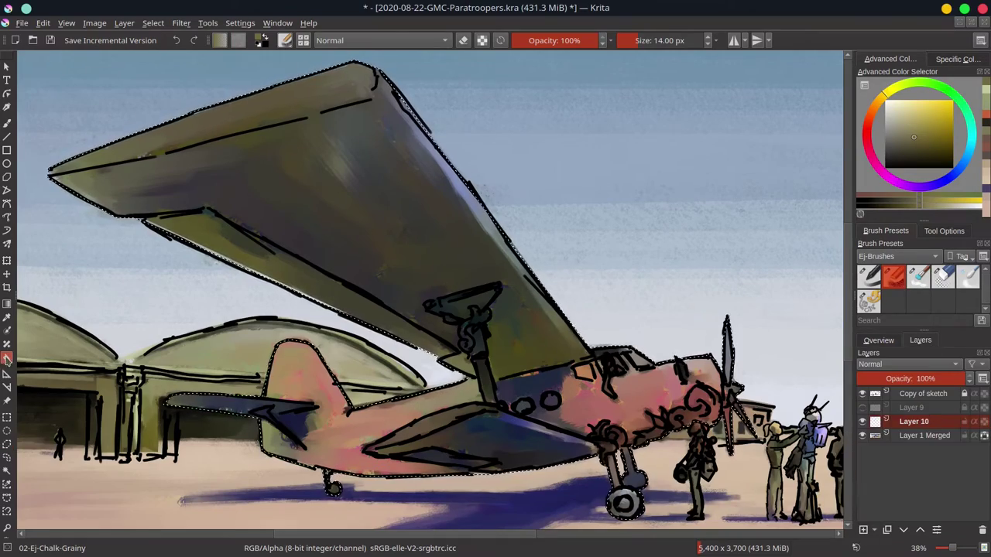
pyautogui.click(310, 225)
pyautogui.click(863, 422)
pyautogui.click(923, 436)
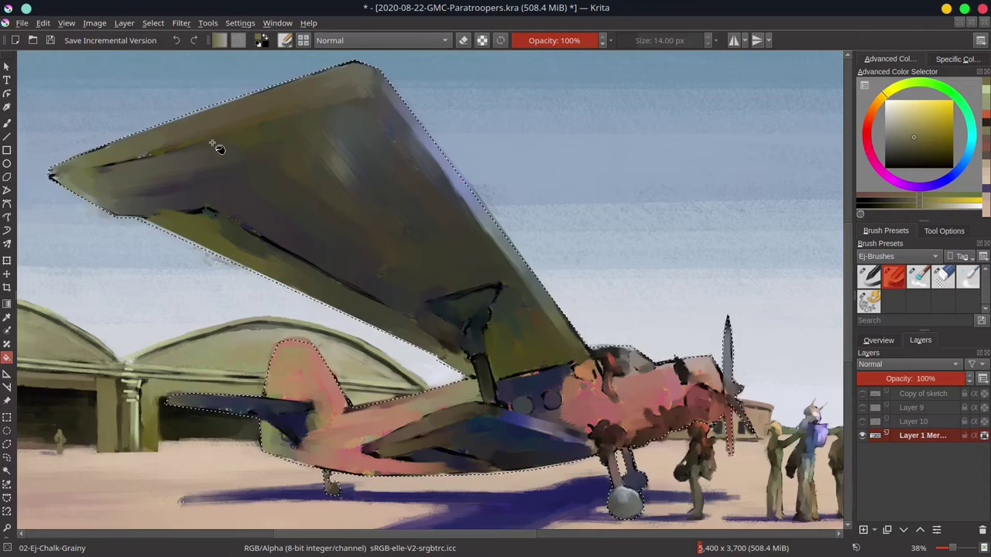
pyautogui.click(50, 40)
# - Invert the selection and clean the hangars around the aircraft's tail with sampled greens using 02-Ej-Chalk-Grainy
pyautogui.click(153, 23)
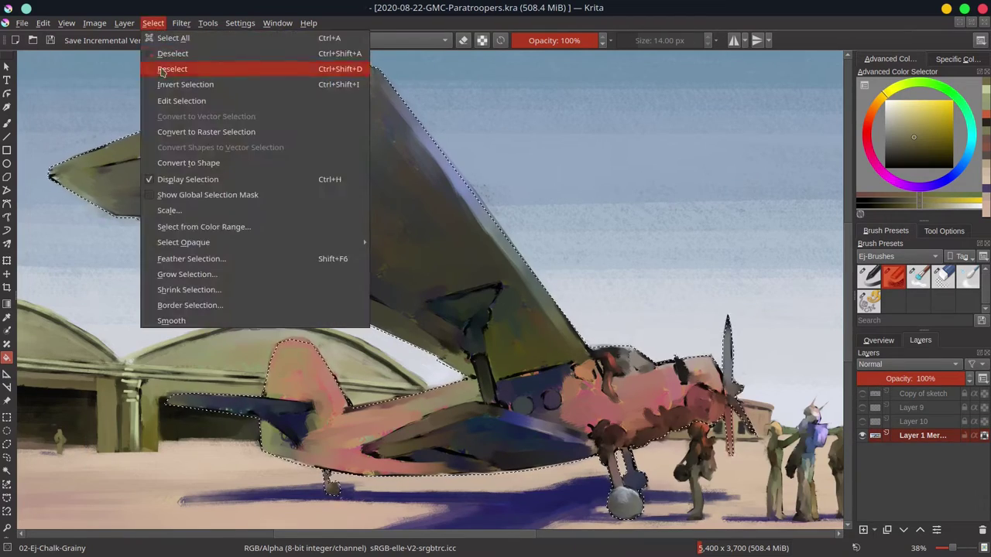
pyautogui.click(162, 83)
pyautogui.click(879, 341)
pyautogui.click(7, 124)
pyautogui.moveTo(80, 266); pyautogui.dragTo(85, 265)
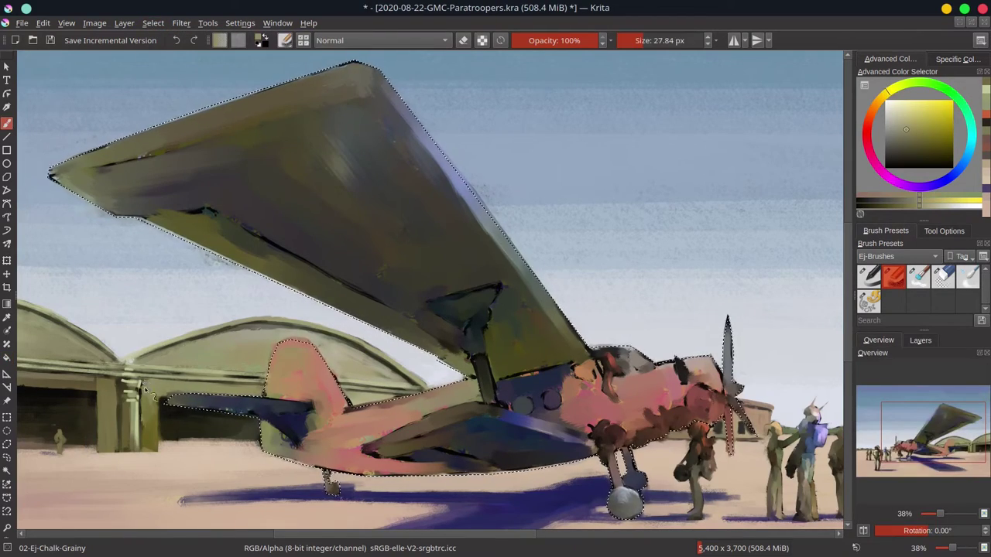
pyautogui.keyDown('ctrl'); pyautogui.click(341, 371); pyautogui.keyUp('ctrl')
pyautogui.keyDown('ctrl'); pyautogui.click(349, 380); pyautogui.keyUp('ctrl')
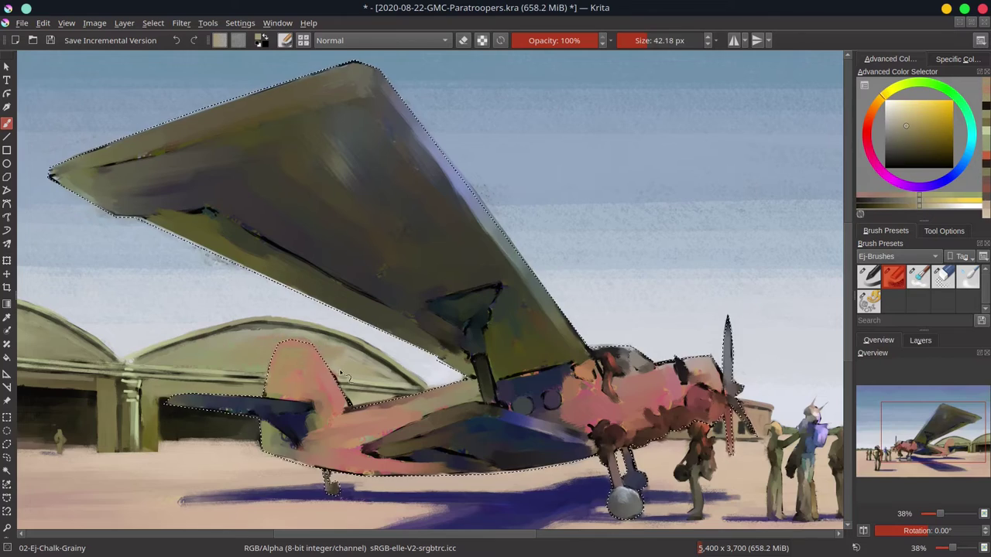
pyautogui.keyDown('ctrl'); pyautogui.click(352, 379); pyautogui.keyUp('ctrl')
pyautogui.moveTo(356, 391)
pyautogui.mouseDown()
pyautogui.moveTo(341, 403)
pyautogui.moveTo(408, 397)
pyautogui.moveTo(391, 394)
pyautogui.mouseUp()
pyautogui.keyDown('ctrl'); pyautogui.click(371, 384); pyautogui.keyUp('ctrl')
pyautogui.keyDown('ctrl'); pyautogui.click(360, 372); pyautogui.keyUp('ctrl')
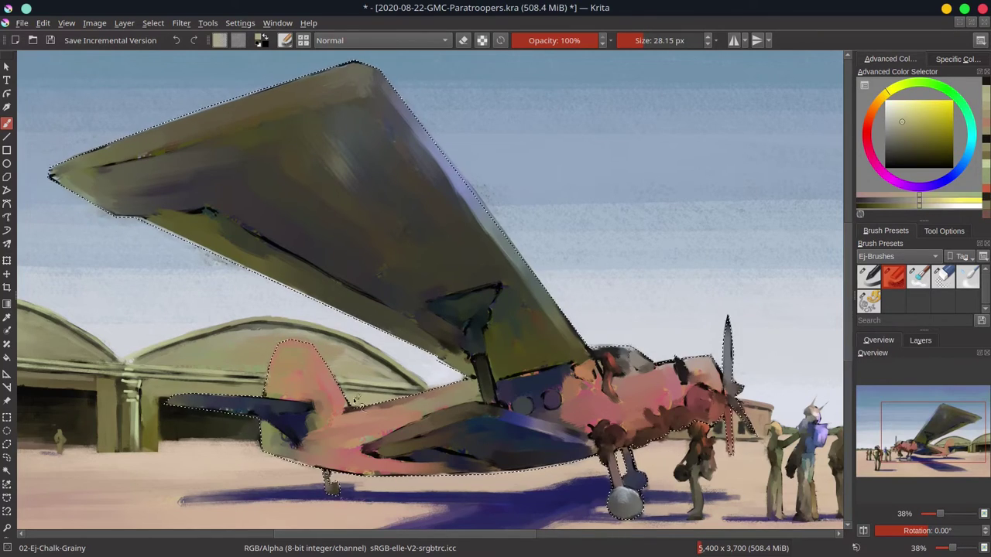
# - Clean the sky under the wing root and the ground beneath the tail with colors sampled from the adjacent background
pyautogui.keyDown('ctrl'); pyautogui.click(374, 349); pyautogui.keyUp('ctrl')
pyautogui.keyDown('ctrl'); pyautogui.click(444, 375); pyautogui.keyUp('ctrl')
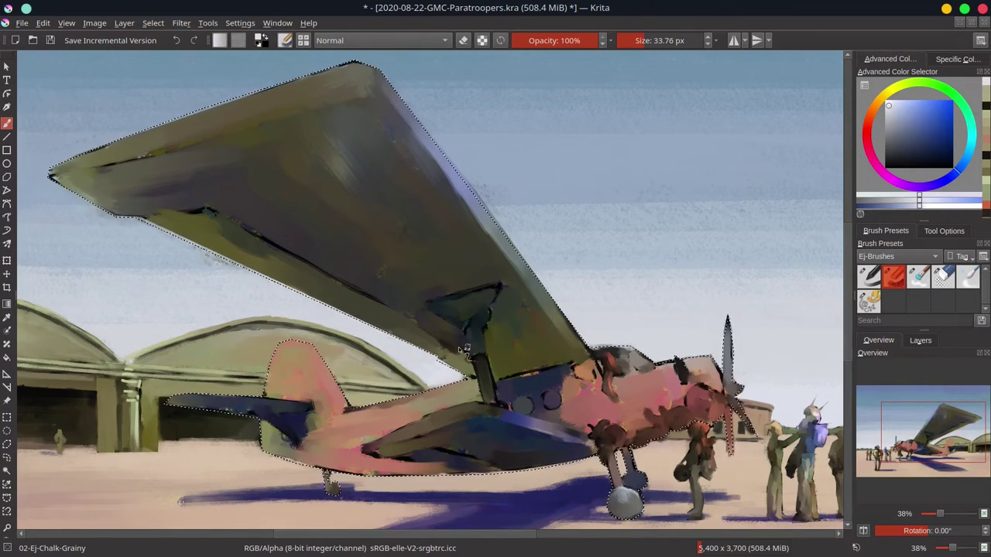
pyautogui.moveTo(441, 362); pyautogui.dragTo(462, 376)
pyautogui.keyDown('ctrl'); pyautogui.click(316, 478); pyautogui.keyUp('ctrl')
pyautogui.moveTo(313, 469); pyautogui.dragTo(340, 478)
pyautogui.keyDown('ctrl'); pyautogui.click(350, 482); pyautogui.keyUp('ctrl')
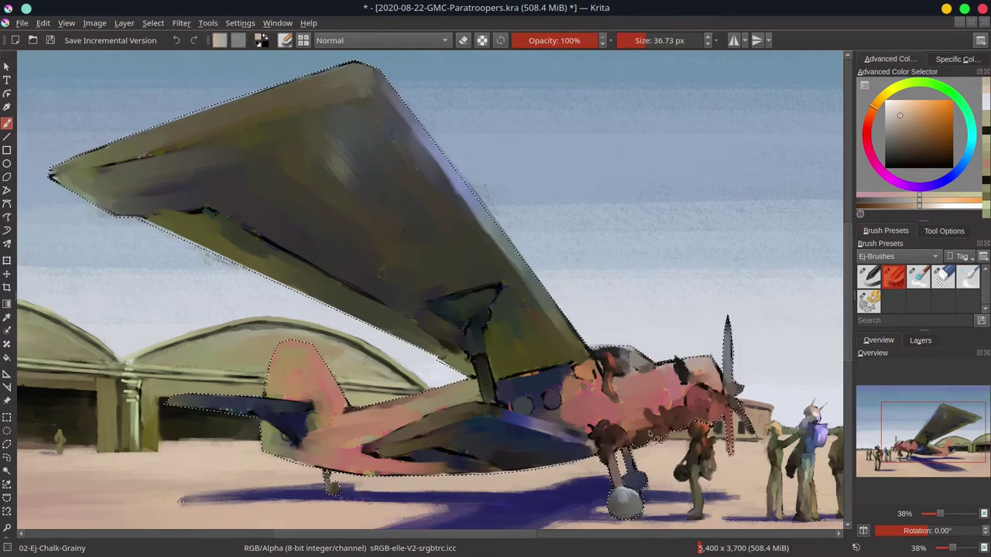
# - Paint sampled sky color along the top of the aircraft's nose and around the propeller hub
pyautogui.keyDown('ctrl'); pyautogui.click(670, 344); pyautogui.keyUp('ctrl')
pyautogui.moveTo(658, 359); pyautogui.dragTo(675, 353)
pyautogui.keyDown('ctrl'); pyautogui.click(751, 373); pyautogui.keyUp('ctrl')
pyautogui.moveTo(739, 381); pyautogui.dragTo(747, 387)
pyautogui.keyDown('ctrl'); pyautogui.click(718, 443); pyautogui.keyUp('ctrl')
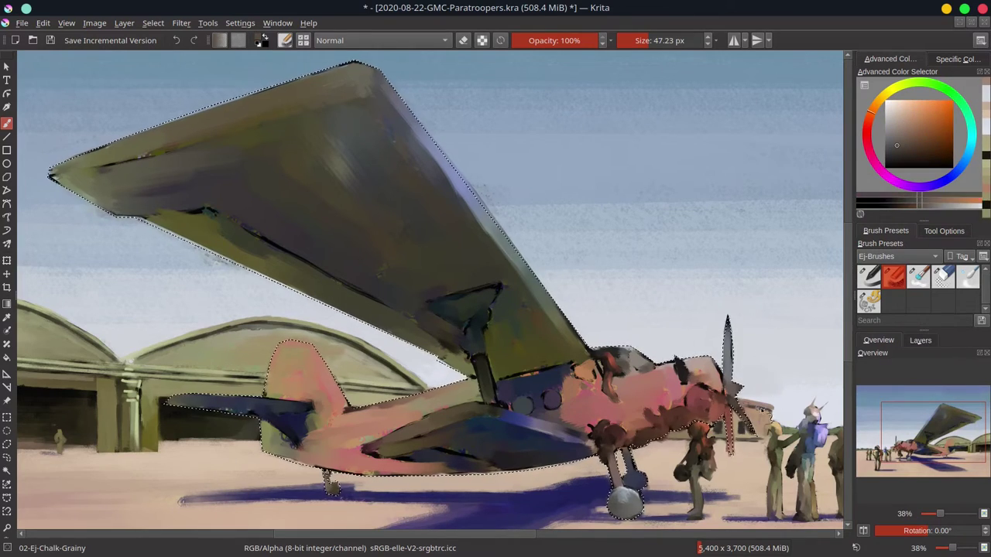
# - Clean the background beneath the engine with sampled brown and beige, varying the brush size for the tight gaps beside the wheels
pyautogui.press('[')
pyautogui.press('[')
pyautogui.press('[')
pyautogui.press('[')
pyautogui.press('[')
pyautogui.keyDown('ctrl'); pyautogui.click(662, 455); pyautogui.keyUp('ctrl')
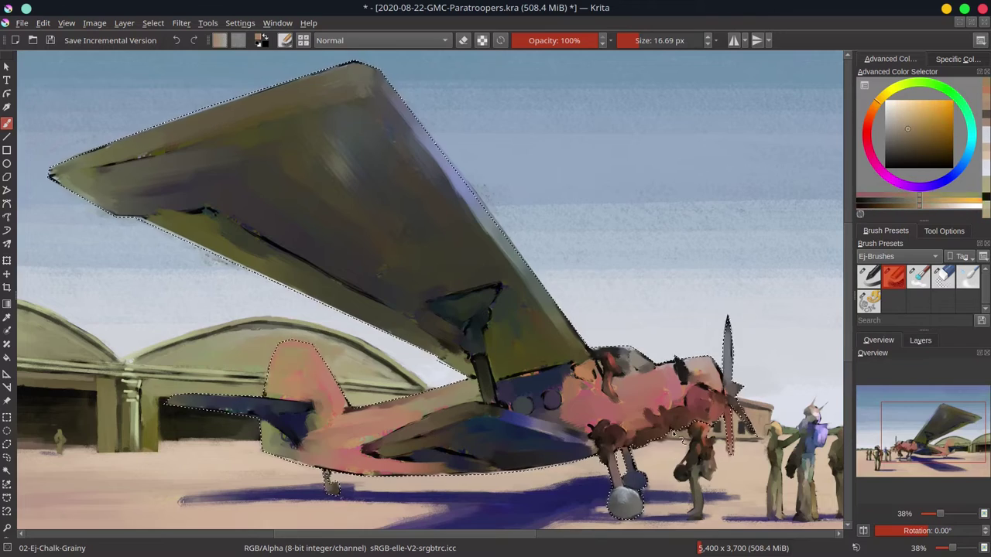
pyautogui.press('[')
pyautogui.keyDown('ctrl'); pyautogui.click(658, 450); pyautogui.keyUp('ctrl')
pyautogui.press(']')
pyautogui.press(']')
pyautogui.press(']')
pyautogui.press(']')
pyautogui.press(']')
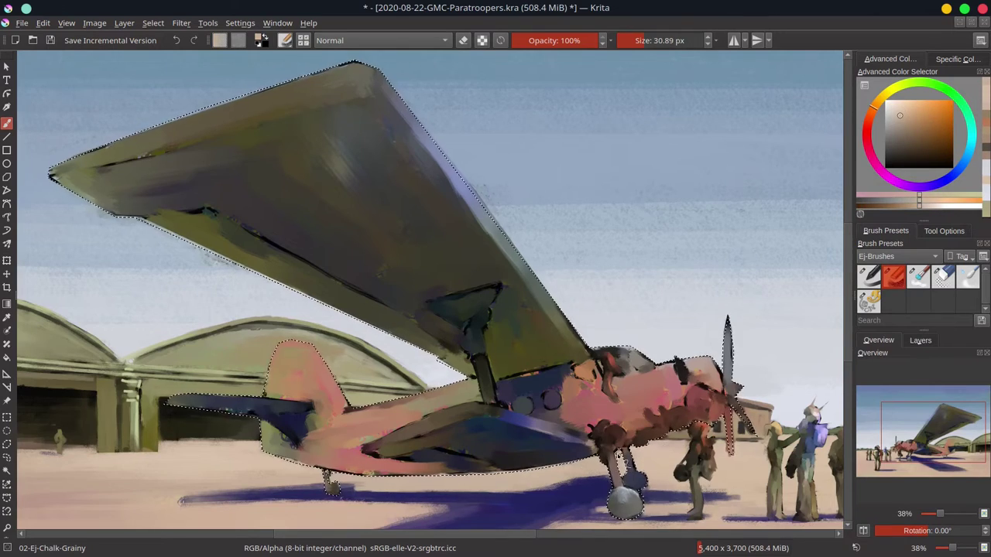
# - Repaint the sky around the wing's leading edge with sampled blues using a larger chalk brush, and save the document
pyautogui.keyDown('ctrl'); pyautogui.click(553, 285); pyautogui.keyUp('ctrl')
pyautogui.scroll(-3, 534, 286)
pyautogui.moveTo(555, 294); pyautogui.dragTo(566, 292)
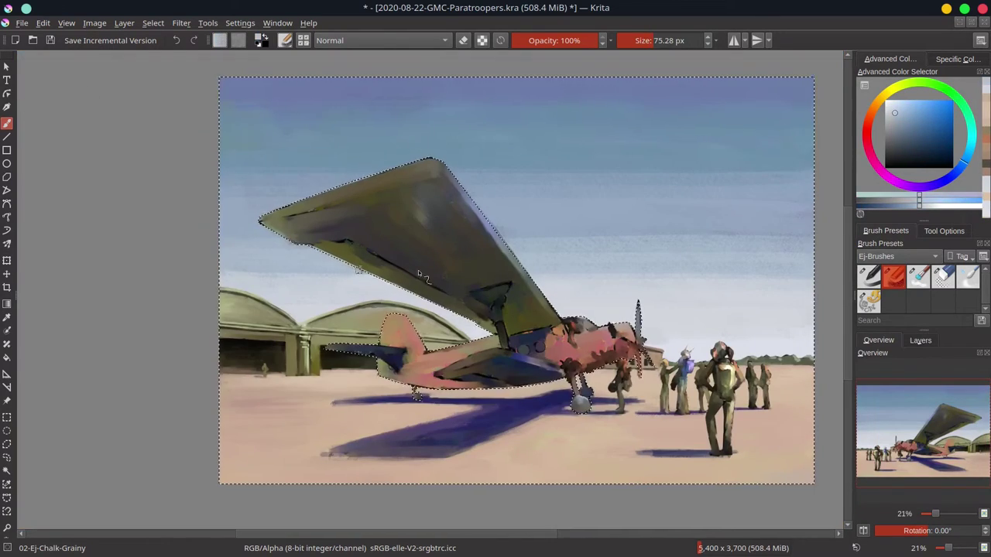
pyautogui.keyDown('ctrl'); pyautogui.click(501, 177); pyautogui.keyUp('ctrl')
pyautogui.moveTo(482, 180)
pyautogui.mouseDown()
pyautogui.moveTo(505, 178)
pyautogui.moveTo(517, 209)
pyautogui.mouseUp()
pyautogui.keyDown('ctrl'); pyautogui.click(578, 172); pyautogui.keyUp('ctrl')
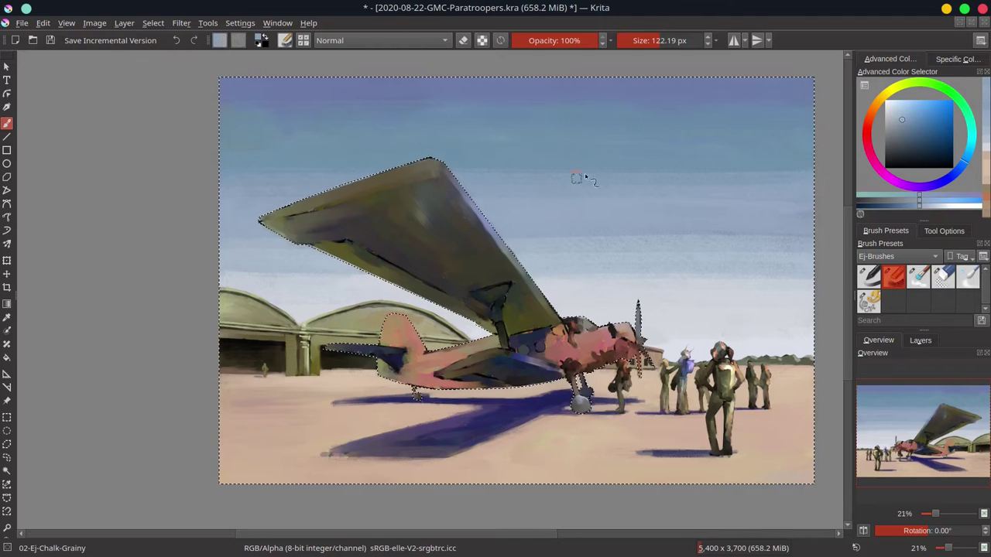
pyautogui.click(49, 40)
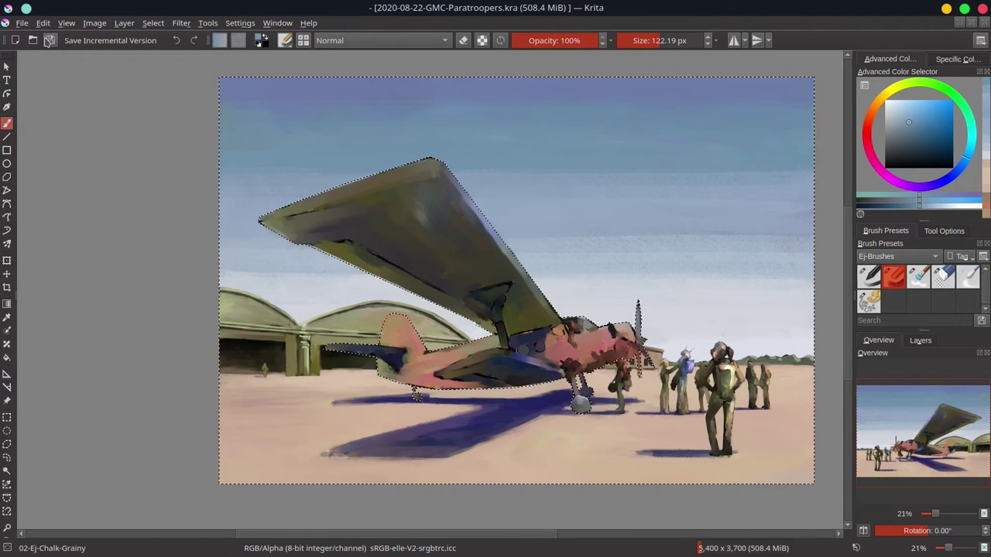
# - Touch up the ground around the tail wheel with sampled beige and mirror the canvas view
pyautogui.moveTo(497, 416)
pyautogui.mouseDown()
pyautogui.moveTo(545, 364)
pyautogui.moveTo(545, 377)
pyautogui.mouseUp()
pyautogui.moveTo(545, 376)
pyautogui.mouseDown()
pyautogui.moveTo(545, 480)
pyautogui.moveTo(473, 478)
pyautogui.mouseUp()
pyautogui.keyDown('ctrl'); pyautogui.click(539, 477); pyautogui.keyUp('ctrl')
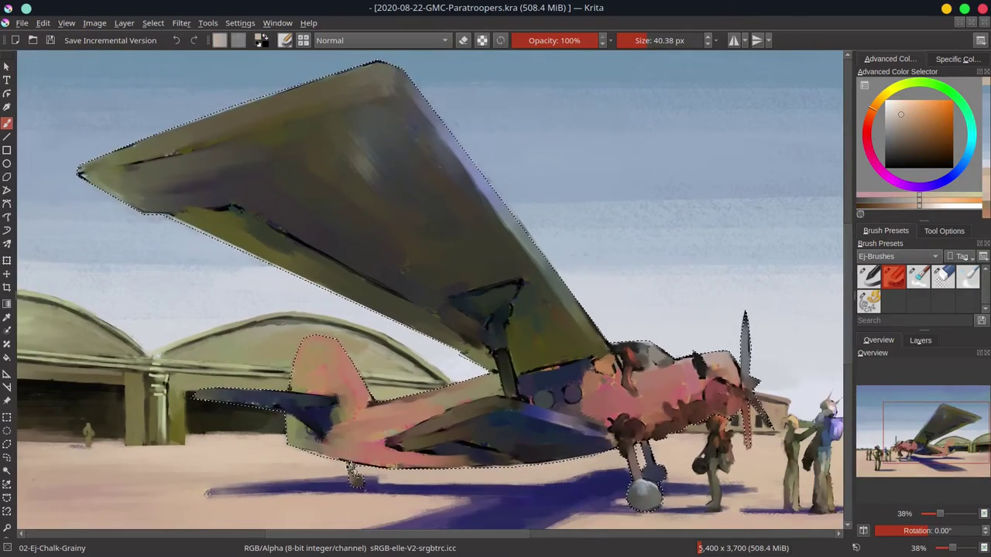
pyautogui.press('m')
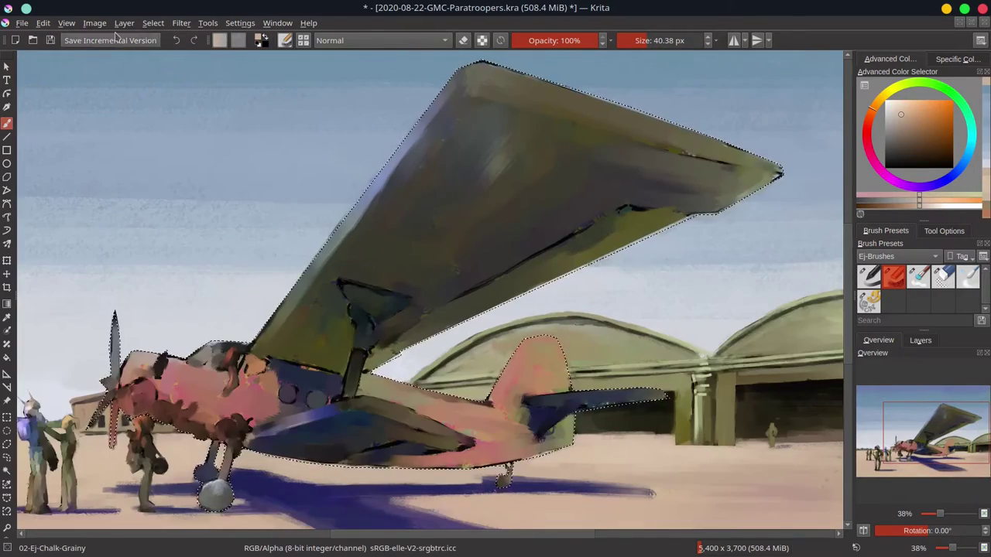
# - Repaint the wing's trailing edge from the root outward with sampled olive tones
pyautogui.keyDown('ctrl'); pyautogui.click(403, 341); pyautogui.keyUp('ctrl')
pyautogui.keyDown('ctrl'); pyautogui.click(429, 335); pyautogui.keyUp('ctrl')
pyautogui.moveTo(373, 370); pyautogui.dragTo(439, 336)
pyautogui.moveTo(419, 345)
pyautogui.mouseDown()
pyautogui.moveTo(628, 236)
pyautogui.moveTo(678, 225)
pyautogui.mouseUp()
# - Blend the wing's underside and tip with sampled olive and grey tones, covering the black sketch lines there
pyautogui.keyDown('ctrl'); pyautogui.click(639, 203); pyautogui.keyUp('ctrl')
pyautogui.keyDown('ctrl'); pyautogui.click(665, 205); pyautogui.keyUp('ctrl')
pyautogui.moveTo(736, 172); pyautogui.dragTo(534, 116)
pyautogui.keyDown('ctrl'); pyautogui.click(531, 184); pyautogui.keyUp('ctrl')
pyautogui.moveTo(474, 175); pyautogui.dragTo(504, 136)
pyautogui.moveTo(357, 232); pyautogui.dragTo(288, 311)
pyautogui.moveTo(389, 159); pyautogui.dragTo(330, 244)
# - Paint a sampled muted blue along the wing's leading edge from the cockpit around to the tip
pyautogui.keyDown('ctrl'); pyautogui.click(387, 172); pyautogui.keyUp('ctrl')
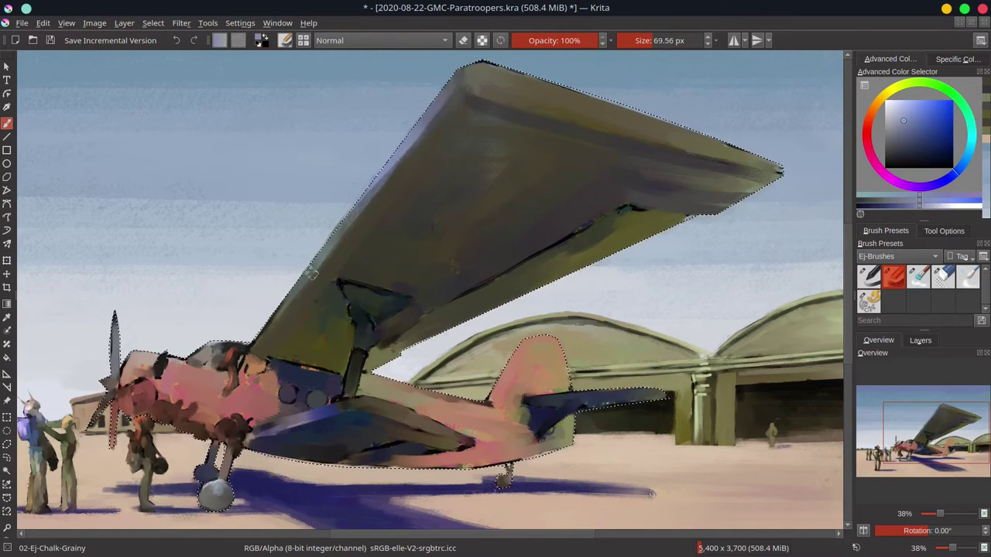
pyautogui.moveTo(277, 316)
pyautogui.mouseDown()
pyautogui.moveTo(333, 241)
pyautogui.moveTo(333, 266)
pyautogui.moveTo(302, 306)
pyautogui.moveTo(483, 64)
pyautogui.mouseUp()
pyautogui.moveTo(483, 64); pyautogui.dragTo(780, 166)
# - Paint the tail fin and upper rear fuselage with a light peach and sampled pinks
pyautogui.keyDown('ctrl'); pyautogui.click(520, 371); pyautogui.keyUp('ctrl')
pyautogui.click(908, 105)
pyautogui.moveTo(505, 379); pyautogui.dragTo(534, 341)
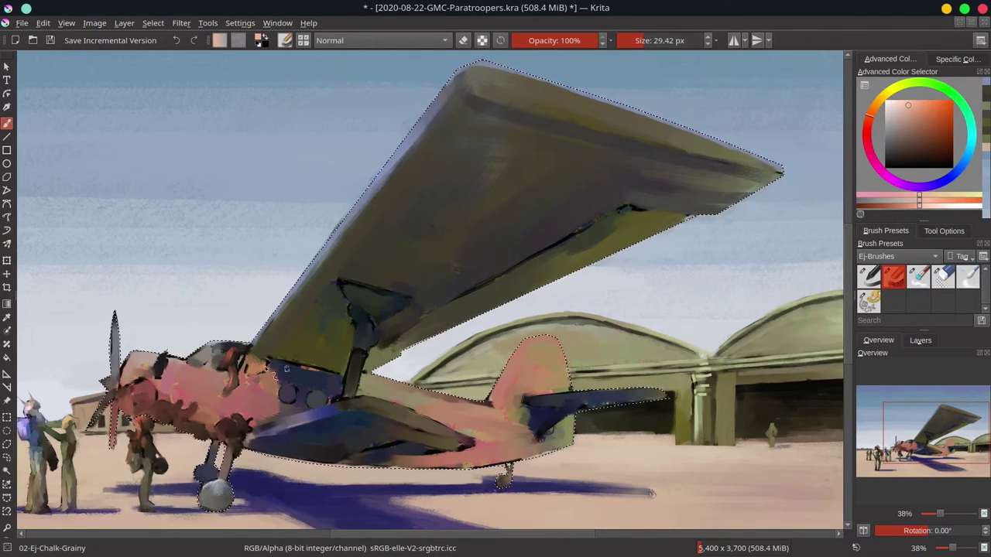
pyautogui.moveTo(493, 398); pyautogui.dragTo(508, 372)
pyautogui.moveTo(431, 392)
pyautogui.mouseDown()
pyautogui.moveTo(491, 401)
pyautogui.moveTo(390, 387)
pyautogui.moveTo(479, 424)
pyautogui.mouseUp()
pyautogui.keyDown('ctrl'); pyautogui.click(454, 410); pyautogui.keyUp('ctrl')
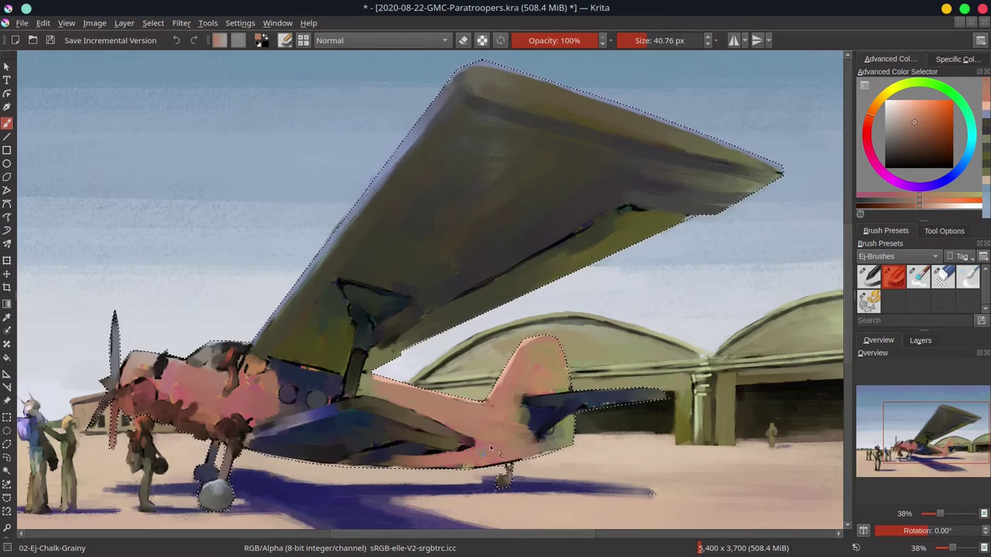
# - Darken the belly edge toward the tail and blend the rear fuselage with sampled colors
pyautogui.keyDown('ctrl'); pyautogui.click(337, 458); pyautogui.keyUp('ctrl')
pyautogui.moveTo(338, 467)
pyautogui.mouseDown()
pyautogui.moveTo(453, 468)
pyautogui.moveTo(559, 449)
pyautogui.moveTo(562, 431)
pyautogui.moveTo(570, 438)
pyautogui.mouseUp()
pyautogui.keyDown('ctrl'); pyautogui.click(499, 444); pyautogui.keyUp('ctrl')
pyautogui.keyDown('ctrl'); pyautogui.click(546, 431); pyautogui.keyUp('ctrl')
pyautogui.keyDown('ctrl'); pyautogui.click(551, 423); pyautogui.keyUp('ctrl')
pyautogui.keyDown('ctrl'); pyautogui.click(505, 424); pyautogui.keyUp('ctrl')
pyautogui.moveTo(507, 434); pyautogui.dragTo(575, 436)
pyautogui.keyDown('ctrl'); pyautogui.click(548, 416); pyautogui.keyUp('ctrl')
pyautogui.press('[')
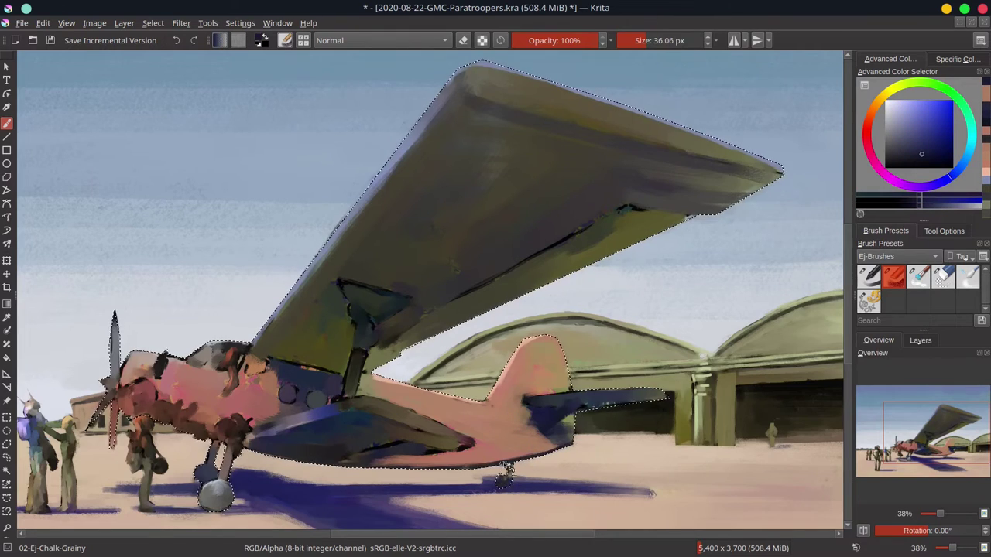
# - Highlight the upper edge of the horizontal tailplane with sampled peach
pyautogui.keyDown('ctrl'); pyautogui.click(547, 387); pyautogui.keyUp('ctrl')
pyautogui.moveTo(546, 387)
pyautogui.mouseDown()
pyautogui.moveTo(534, 383)
pyautogui.moveTo(595, 394)
pyautogui.mouseUp()
pyautogui.keyDown('ctrl'); pyautogui.click(545, 371); pyautogui.keyUp('ctrl')
pyautogui.press('[')
# - Paint a thin peach highlight along the wing's leading edge and out to the tip
pyautogui.keyDown('ctrl'); pyautogui.click(555, 395); pyautogui.keyUp('ctrl')
pyautogui.keyDown('ctrl'); pyautogui.click(555, 397); pyautogui.keyUp('ctrl')
pyautogui.moveTo(324, 262); pyautogui.dragTo(329, 260)
pyautogui.moveTo(425, 117)
pyautogui.mouseDown()
pyautogui.moveTo(372, 206)
pyautogui.moveTo(328, 249)
pyautogui.moveTo(413, 127)
pyautogui.mouseUp()
pyautogui.moveTo(612, 107); pyautogui.dragTo(766, 166)
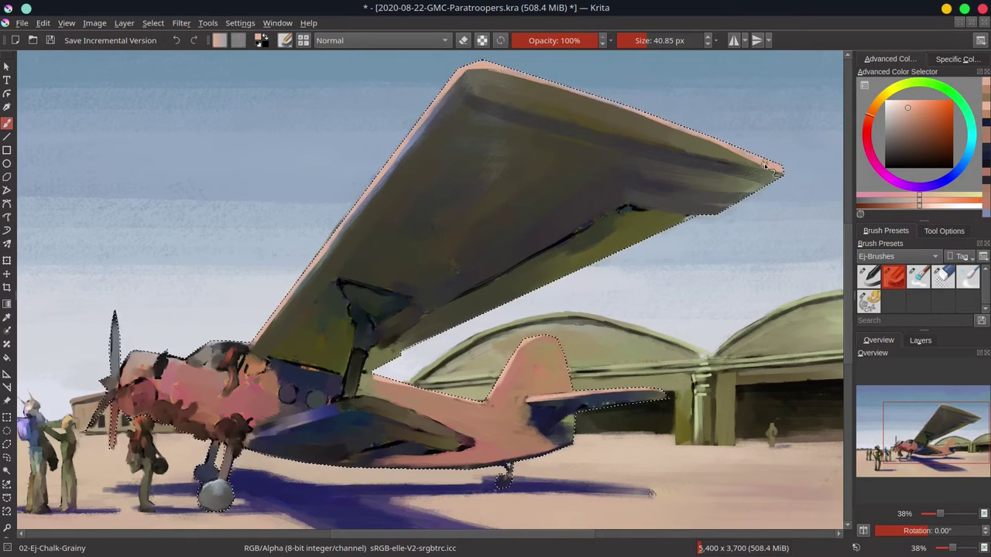
# - Invert the selection, smooth the sky beside the wing's leading edge with sampled blues, and save the document
pyautogui.click(153, 23)
pyautogui.click(167, 84)
pyautogui.keyDown('ctrl'); pyautogui.click(320, 226); pyautogui.keyUp('ctrl')
pyautogui.moveTo(347, 207); pyautogui.dragTo(321, 237)
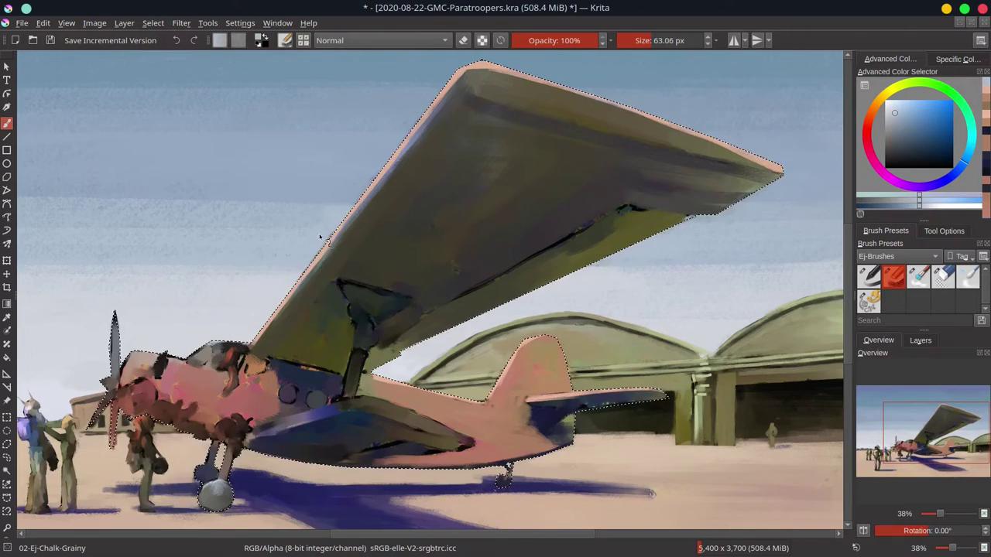
pyautogui.moveTo(308, 194); pyautogui.dragTo(328, 190)
pyautogui.keyDown('ctrl'); pyautogui.click(323, 189); pyautogui.keyUp('ctrl')
pyautogui.click(152, 22)
pyautogui.click(51, 40)
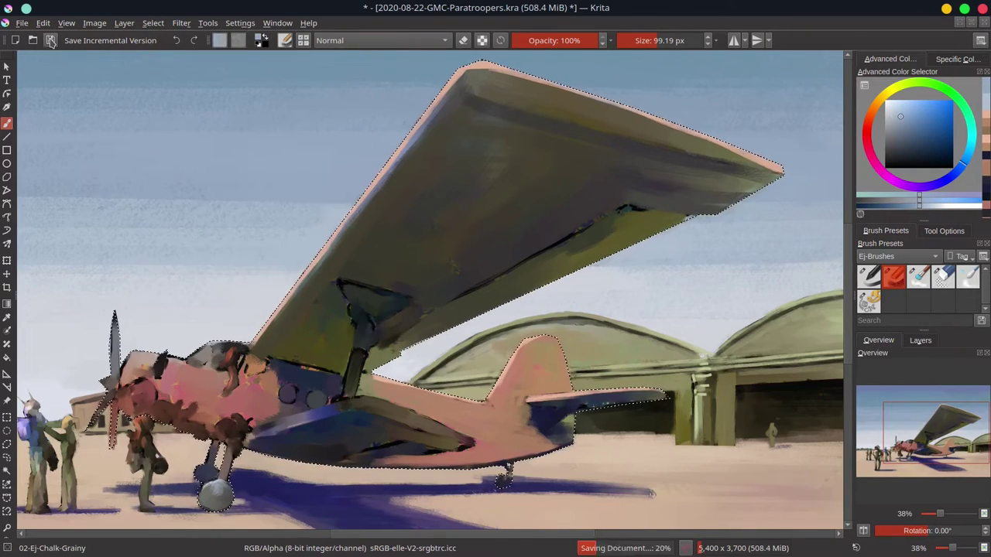
# - Highlight the propeller and cockpit roof in sampled peach, and clean the ground around the lower blade through an inverted selection
pyautogui.keyDown('ctrl'); pyautogui.click(191, 342); pyautogui.keyUp('ctrl')
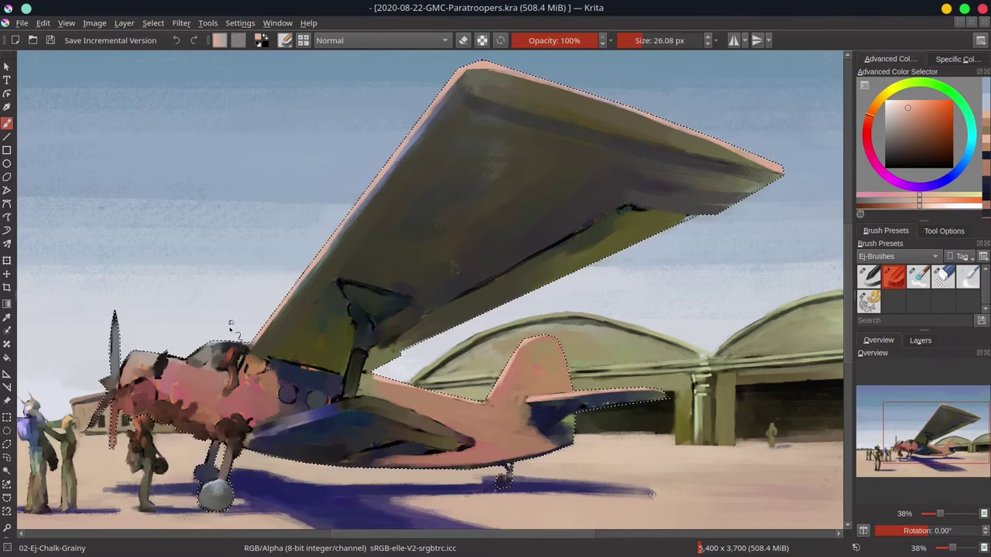
pyautogui.moveTo(115, 316); pyautogui.dragTo(112, 364)
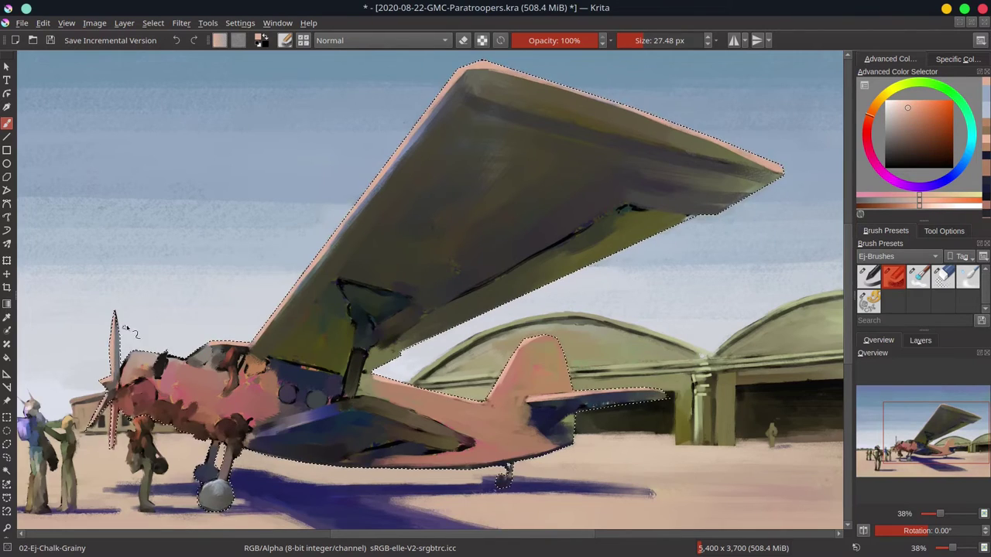
pyautogui.click(152, 22)
pyautogui.click(186, 84)
pyautogui.keyDown('ctrl'); pyautogui.click(138, 443); pyautogui.keyUp('ctrl')
pyautogui.keyDown('ctrl'); pyautogui.click(124, 426); pyautogui.keyUp('ctrl')
pyautogui.moveTo(114, 412); pyautogui.dragTo(112, 447)
pyautogui.keyDown('ctrl'); pyautogui.click(124, 420); pyautogui.keyUp('ctrl')
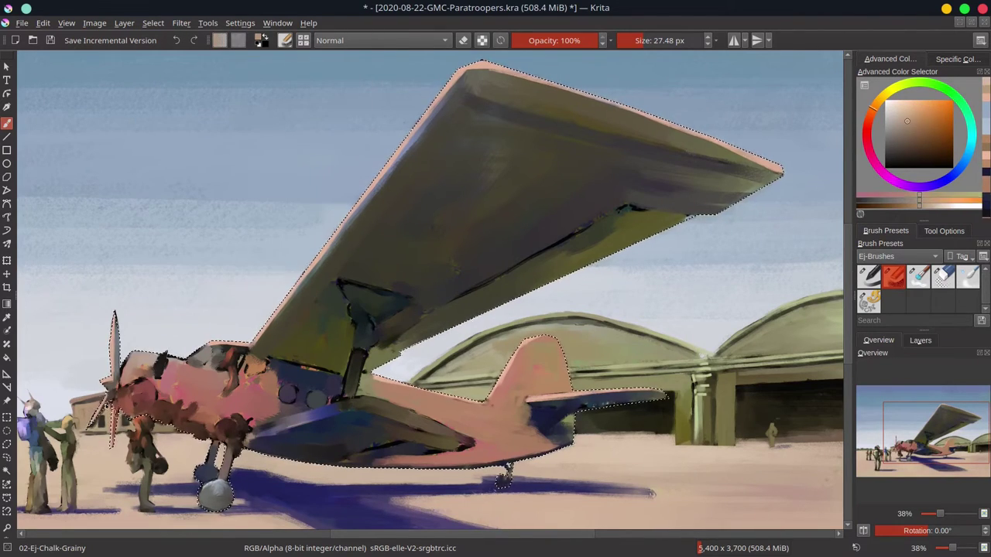
pyautogui.click(152, 22)
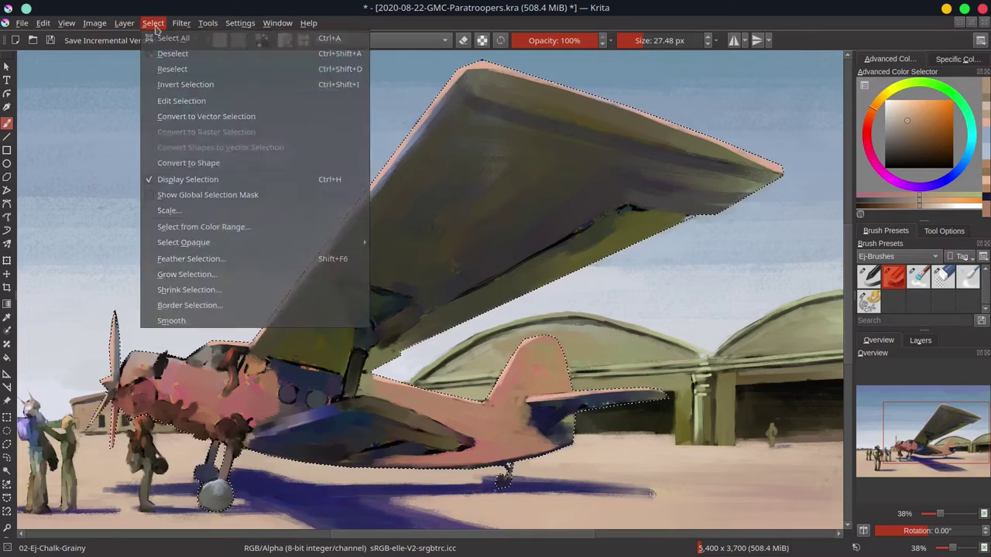
pyautogui.click(186, 84)
# - Paint peach highlights on the nose, and darken the wing strut and portholes following the sketch lines
pyautogui.keyDown('ctrl'); pyautogui.click(130, 364); pyautogui.keyUp('ctrl')
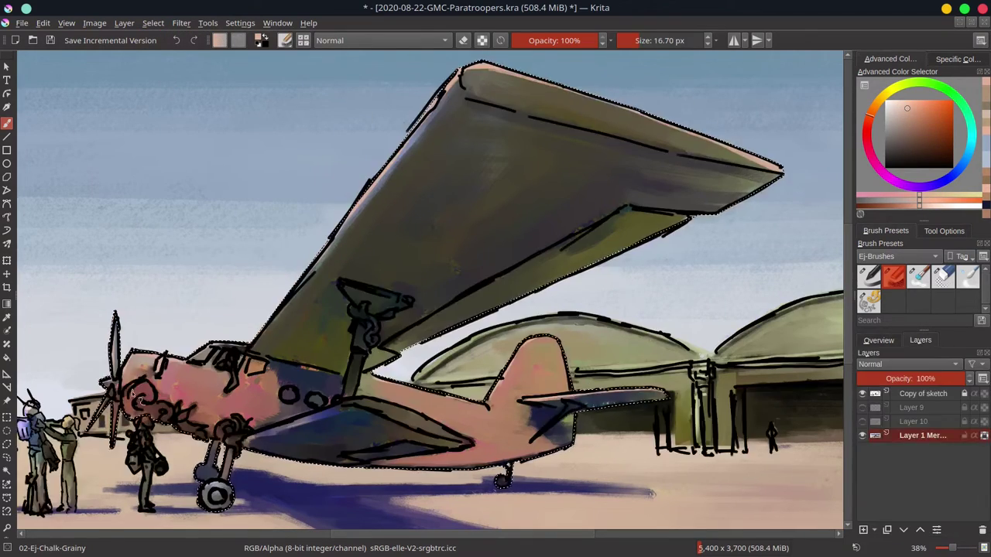
pyautogui.keyDown('ctrl'); pyautogui.click(357, 341); pyautogui.keyUp('ctrl')
pyautogui.moveTo(359, 330)
pyautogui.mouseDown()
pyautogui.moveTo(356, 349)
pyautogui.moveTo(377, 355)
pyautogui.mouseUp()
pyautogui.keyDown('ctrl'); pyautogui.click(376, 358); pyautogui.keyUp('ctrl')
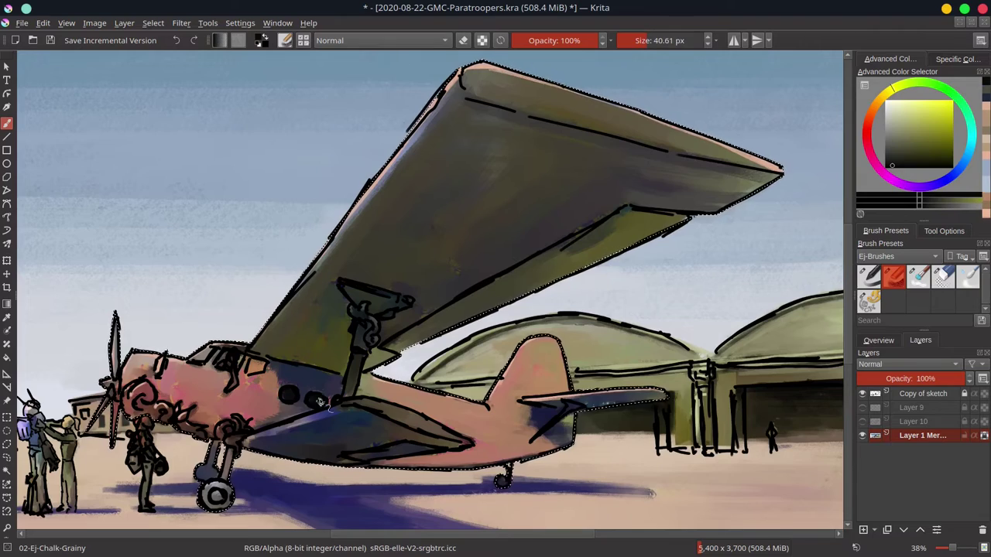
# - Fill the cockpit windows with sampled pale sky color and hide the Copy of sketch layer
pyautogui.keyDown('ctrl'); pyautogui.click(208, 335); pyautogui.keyUp('ctrl')
pyautogui.moveTo(203, 356); pyautogui.dragTo(216, 352)
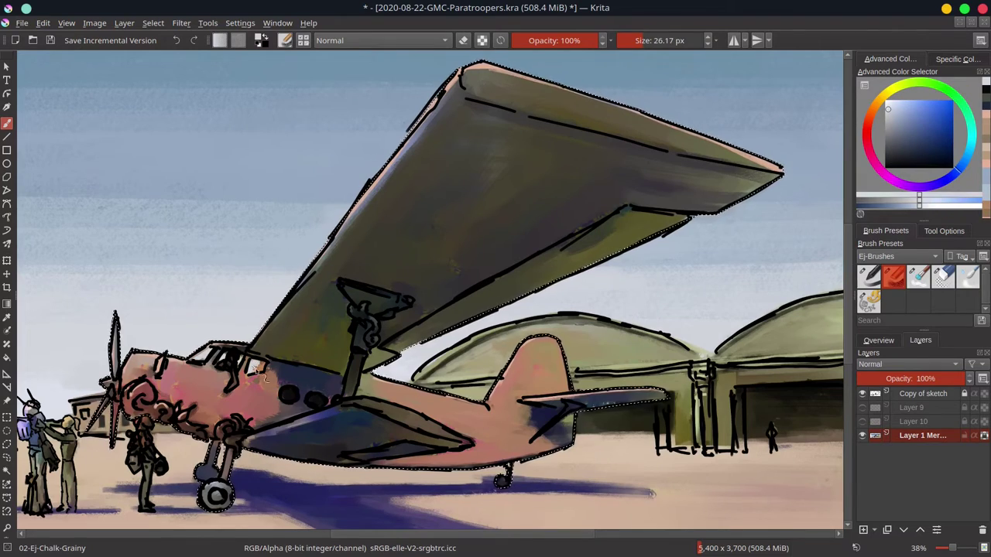
pyautogui.keyDown('ctrl'); pyautogui.click(260, 369); pyautogui.keyUp('ctrl')
pyautogui.click(862, 394)
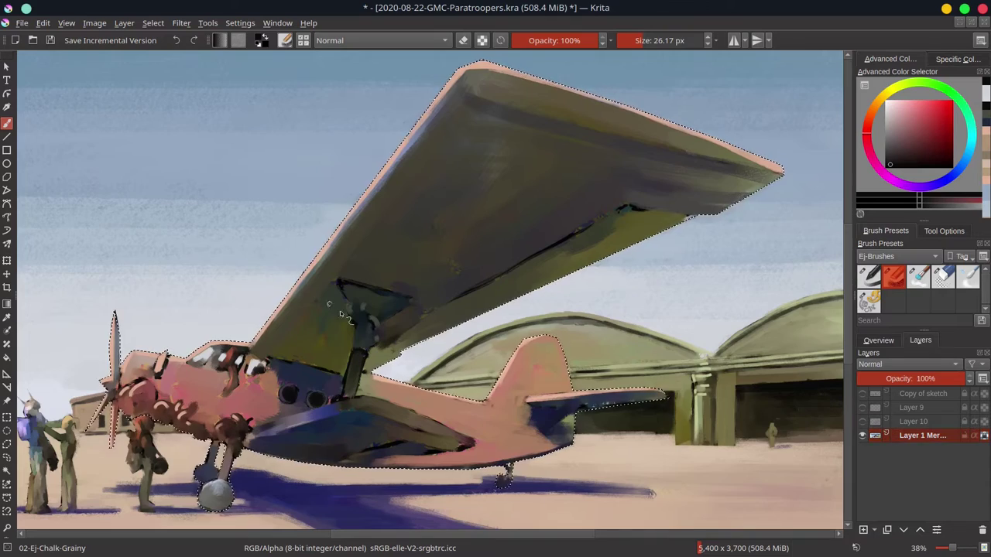
# - Detail the strut joint under the wing with sampled dark greens, toggling the Copy of sketch layer for reference
pyautogui.keyDown('ctrl'); pyautogui.click(367, 310); pyautogui.keyUp('ctrl')
pyautogui.keyDown('ctrl'); pyautogui.click(370, 316); pyautogui.keyUp('ctrl')
pyautogui.click(863, 394)
pyautogui.keyDown('ctrl'); pyautogui.click(405, 301); pyautogui.keyUp('ctrl')
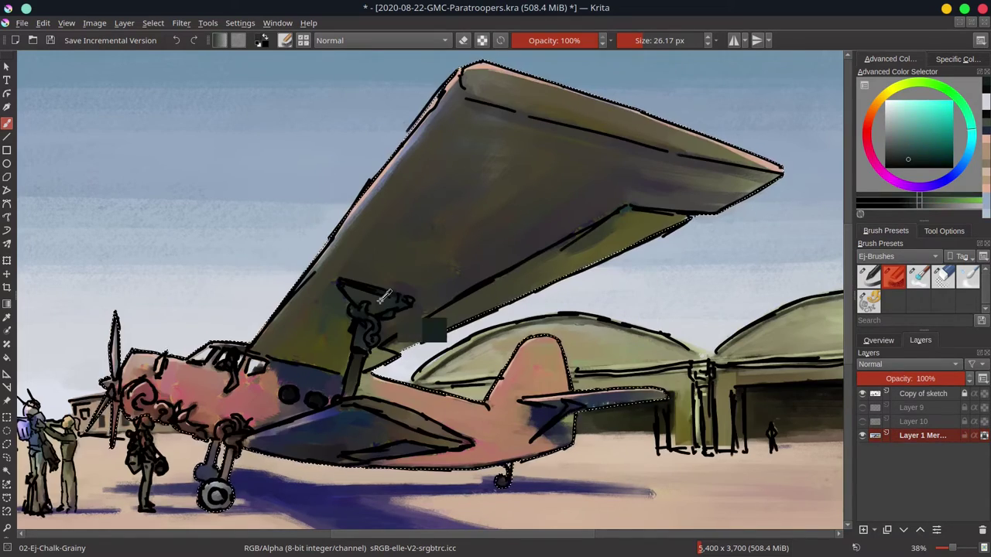
pyautogui.click(863, 394)
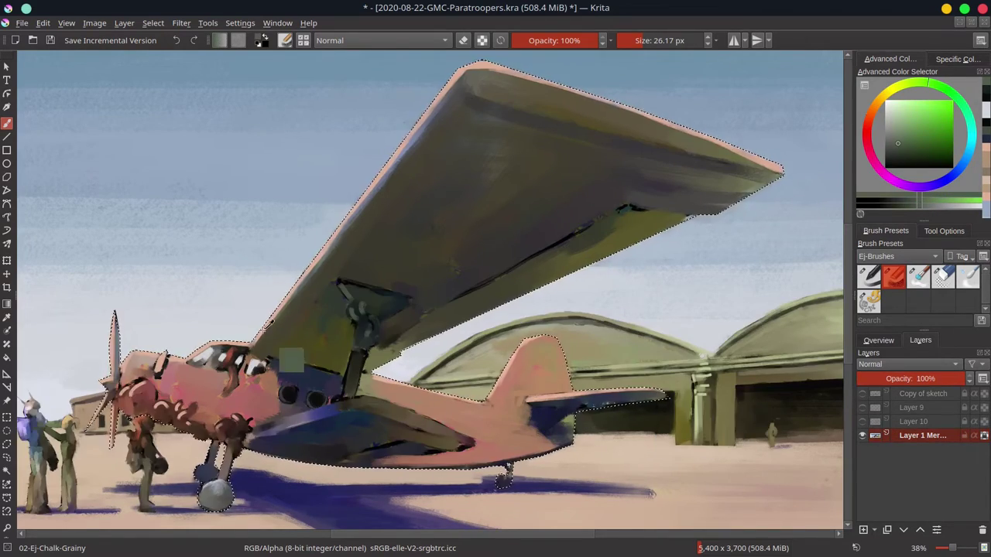
# - Paint sampled peach highlights along the strut's edge and the lower wing's leading edge
pyautogui.keyDown('ctrl'); pyautogui.click(259, 333); pyautogui.keyUp('ctrl')
pyautogui.moveTo(346, 395); pyautogui.dragTo(354, 373)
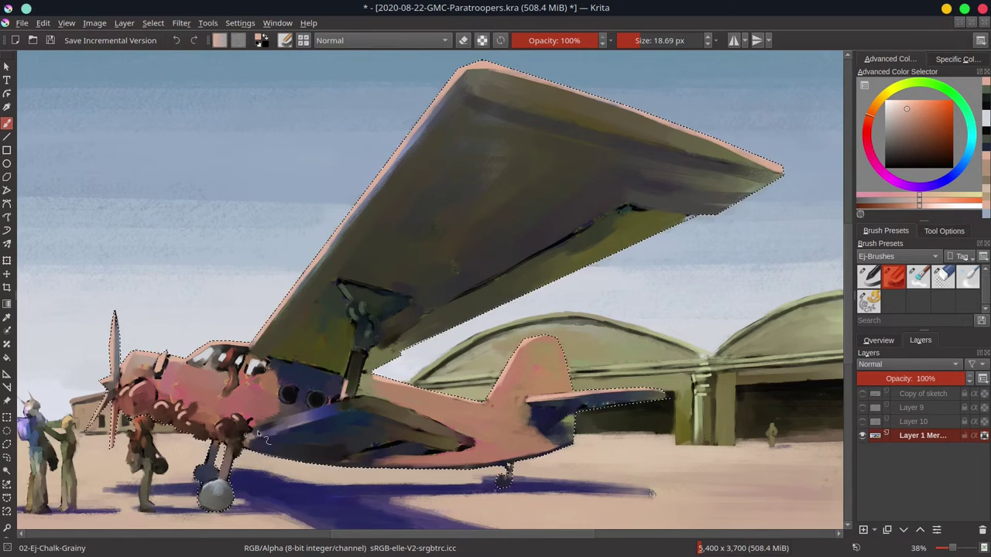
pyautogui.click(879, 341)
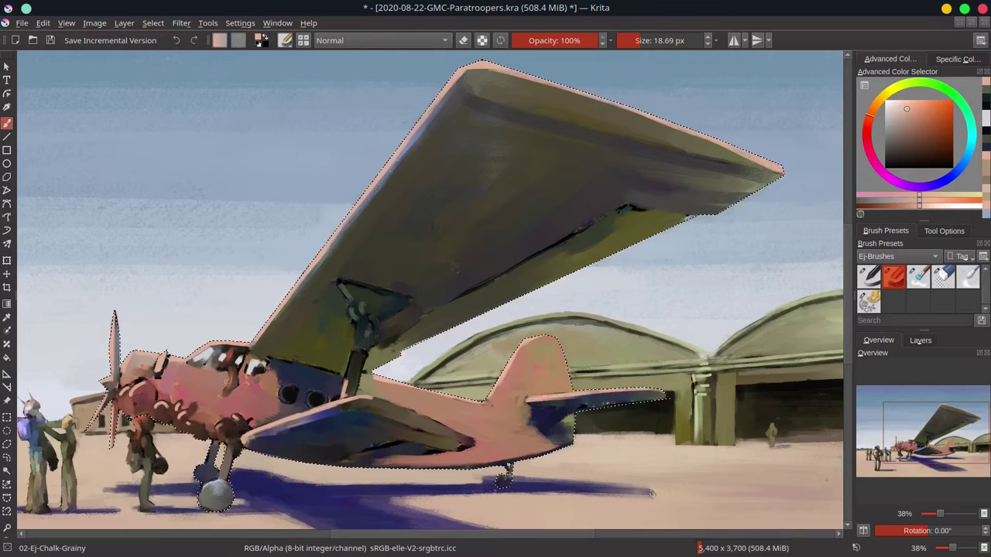
# - Repaint the far landing gear leg and wheel with navy sampled from the ground shadow
pyautogui.keyDown('ctrl'); pyautogui.click(268, 487); pyautogui.keyUp('ctrl')
pyautogui.moveTo(207, 456); pyautogui.dragTo(223, 456)
pyautogui.moveTo(216, 445)
pyautogui.mouseDown()
pyautogui.moveTo(207, 470)
pyautogui.moveTo(186, 480)
pyautogui.mouseUp()
pyautogui.keyDown('ctrl'); pyautogui.click(640, 433); pyautogui.keyUp('ctrl')
pyautogui.keyDown('ctrl'); pyautogui.click(209, 464); pyautogui.keyUp('ctrl')
# - Invert the selection and touch up the ground beside the landing gear with sampled beige
pyautogui.click(153, 24)
pyautogui.click(186, 83)
pyautogui.keyDown('ctrl'); pyautogui.click(176, 474); pyautogui.keyUp('ctrl')
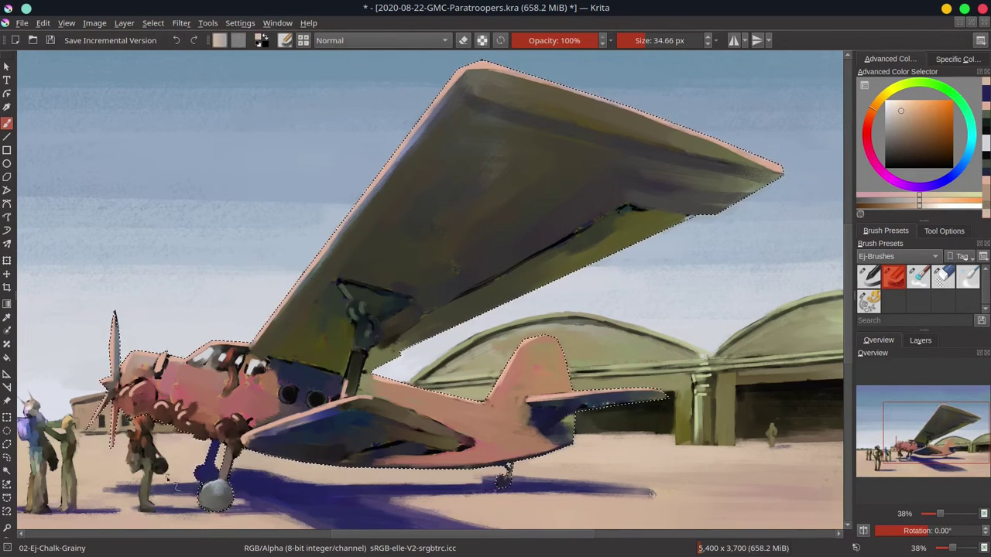
# - Invert the selection back to the aircraft and darken the tail wheel with a sampled near-black
pyautogui.click(152, 23)
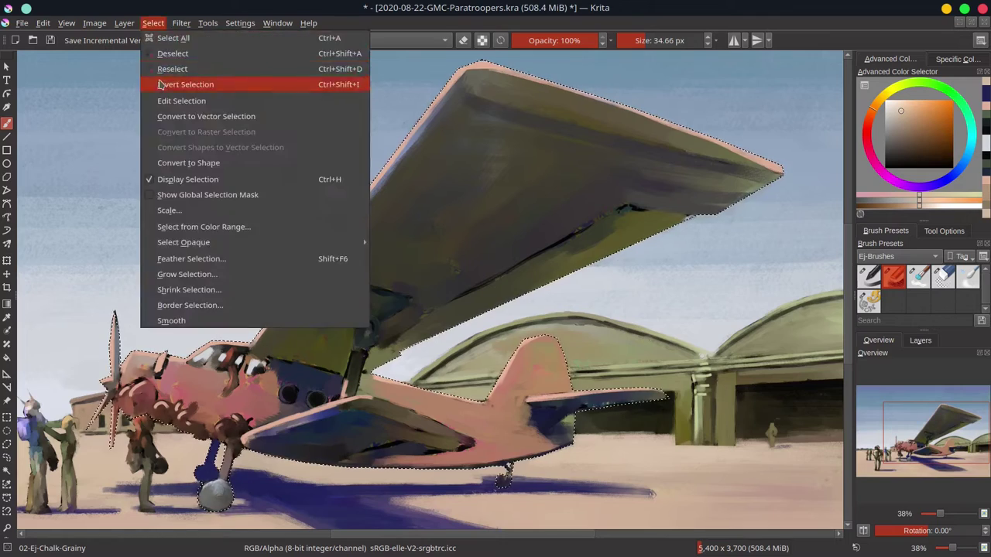
pyautogui.click(160, 84)
pyautogui.keyDown('ctrl'); pyautogui.click(496, 489); pyautogui.keyUp('ctrl')
pyautogui.keyDown('ctrl'); pyautogui.click(504, 481); pyautogui.keyUp('ctrl')
pyautogui.moveTo(501, 476); pyautogui.dragTo(503, 485)
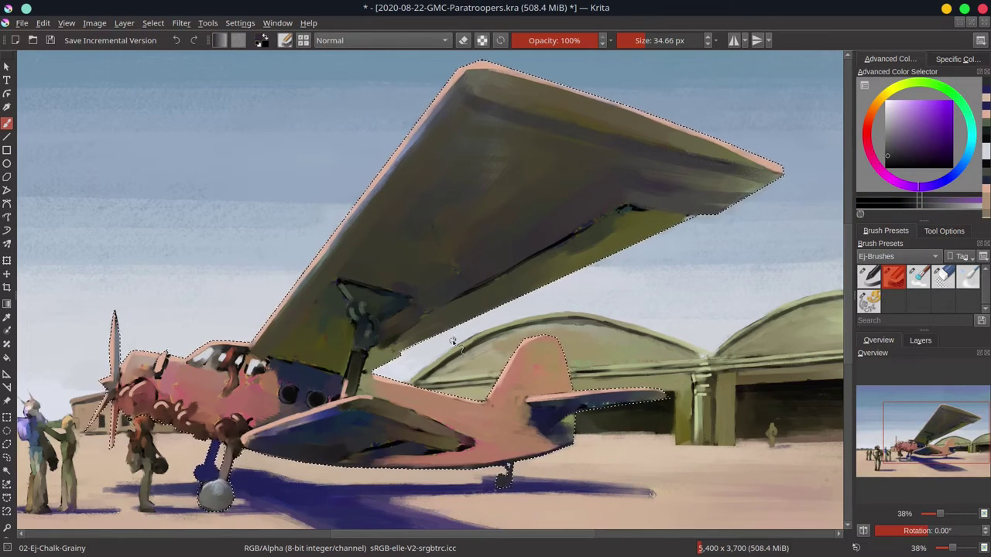
# - Blend the pink fuselage into the dark panel beside the portholes
pyautogui.scroll(-3, 453, 340)
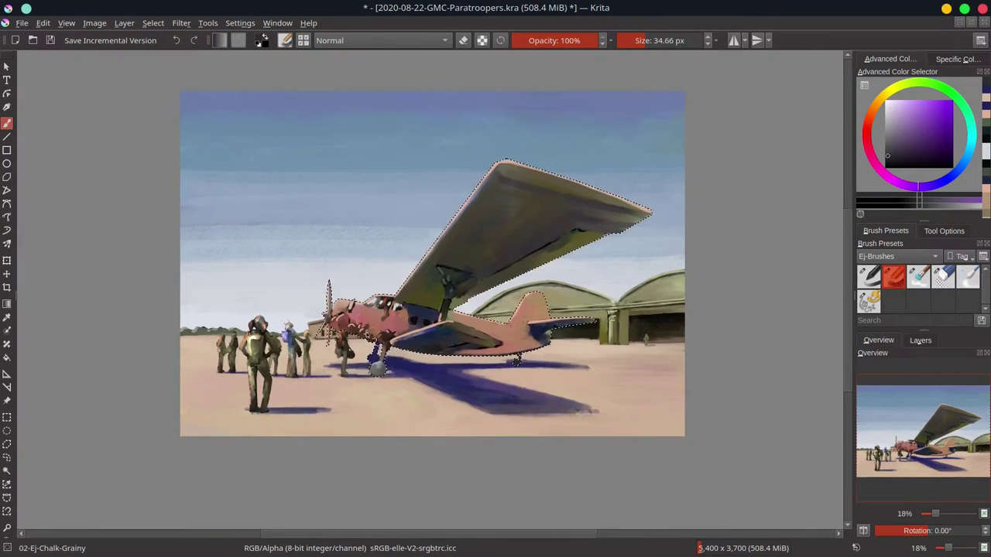
pyautogui.scroll(3, 392, 324)
pyautogui.keyDown('ctrl'); pyautogui.click(445, 319); pyautogui.keyUp('ctrl')
pyautogui.moveTo(435, 333)
pyautogui.mouseDown()
pyautogui.moveTo(445, 348)
pyautogui.moveTo(439, 318)
pyautogui.mouseUp()
pyautogui.keyDown('ctrl'); pyautogui.click(416, 325); pyautogui.keyUp('ctrl')
# - Repaint the cockpit window frames and the fuselage around them with sampled pinks and reds
pyautogui.keyDown('ctrl'); pyautogui.click(388, 288); pyautogui.keyUp('ctrl')
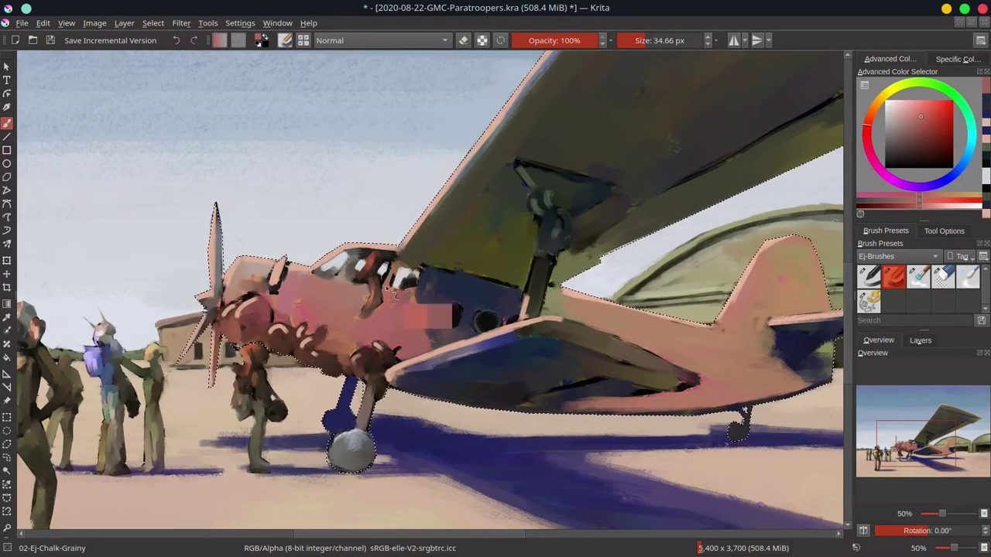
pyautogui.moveTo(392, 267)
pyautogui.mouseDown()
pyautogui.moveTo(385, 288)
pyautogui.moveTo(346, 271)
pyautogui.moveTo(295, 290)
pyautogui.moveTo(413, 279)
pyautogui.moveTo(409, 269)
pyautogui.mouseUp()
pyautogui.keyDown('ctrl'); pyautogui.click(380, 290); pyautogui.keyUp('ctrl')
pyautogui.keyDown('ctrl'); pyautogui.click(349, 273); pyautogui.keyUp('ctrl')
pyautogui.keyDown('ctrl'); pyautogui.click(263, 272); pyautogui.keyUp('ctrl')
pyautogui.keyDown('ctrl'); pyautogui.click(387, 293); pyautogui.keyUp('ctrl')
pyautogui.keyDown('ctrl'); pyautogui.click(434, 255); pyautogui.keyUp('ctrl')
pyautogui.keyDown('ctrl'); pyautogui.click(376, 280); pyautogui.keyUp('ctrl')
pyautogui.moveTo(356, 251)
pyautogui.mouseDown()
pyautogui.moveTo(397, 255)
pyautogui.moveTo(375, 272)
pyautogui.mouseUp()
pyautogui.keyDown('ctrl'); pyautogui.click(435, 260); pyautogui.keyUp('ctrl')
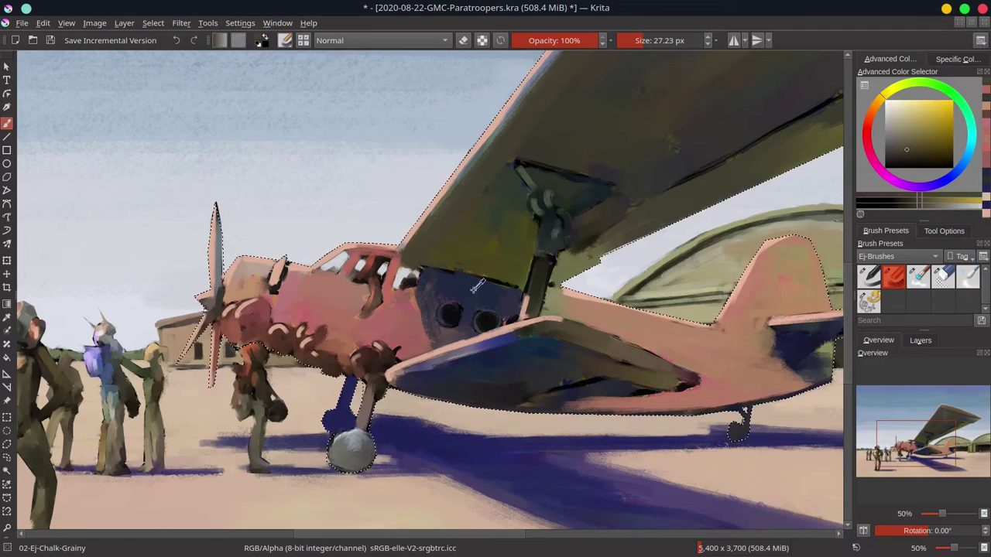
# - Smooth the dark fuselage panel beneath the wing root, painting over its black line with sampled tones
pyautogui.keyDown('ctrl'); pyautogui.click(473, 292); pyautogui.keyUp('ctrl')
pyautogui.keyDown('ctrl'); pyautogui.click(487, 267); pyautogui.keyUp('ctrl')
pyautogui.moveTo(464, 276)
pyautogui.mouseDown()
pyautogui.moveTo(560, 282)
pyautogui.moveTo(512, 307)
pyautogui.moveTo(551, 316)
pyautogui.mouseUp()
pyautogui.keyDown('ctrl'); pyautogui.click(511, 298); pyautogui.keyUp('ctrl')
# - Refine the vent on top of the nose with a peach highlight and sampled dark accents using a smaller brush
pyautogui.keyDown('ctrl'); pyautogui.click(537, 321); pyautogui.keyUp('ctrl')
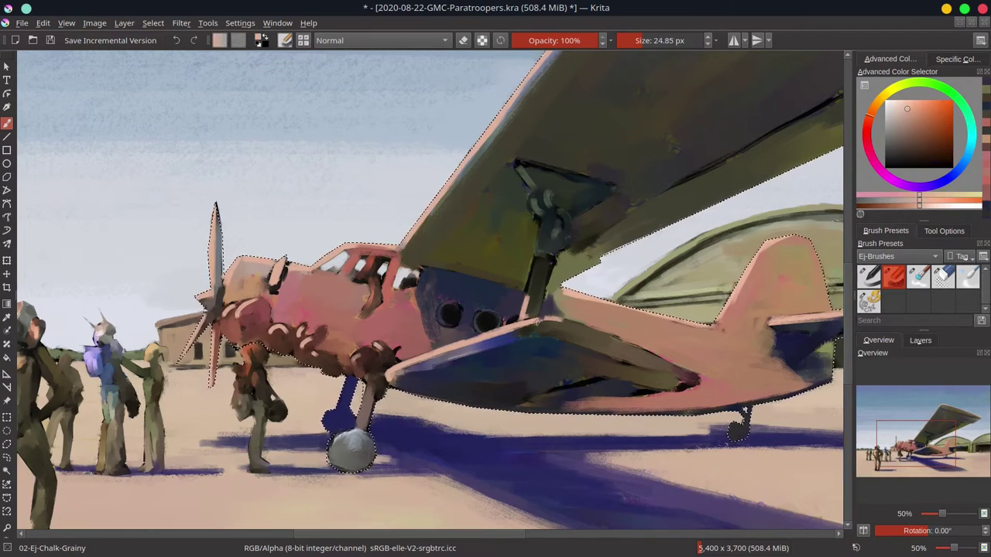
pyautogui.press('[')
pyautogui.keyDown('ctrl'); pyautogui.click(284, 299); pyautogui.keyUp('ctrl')
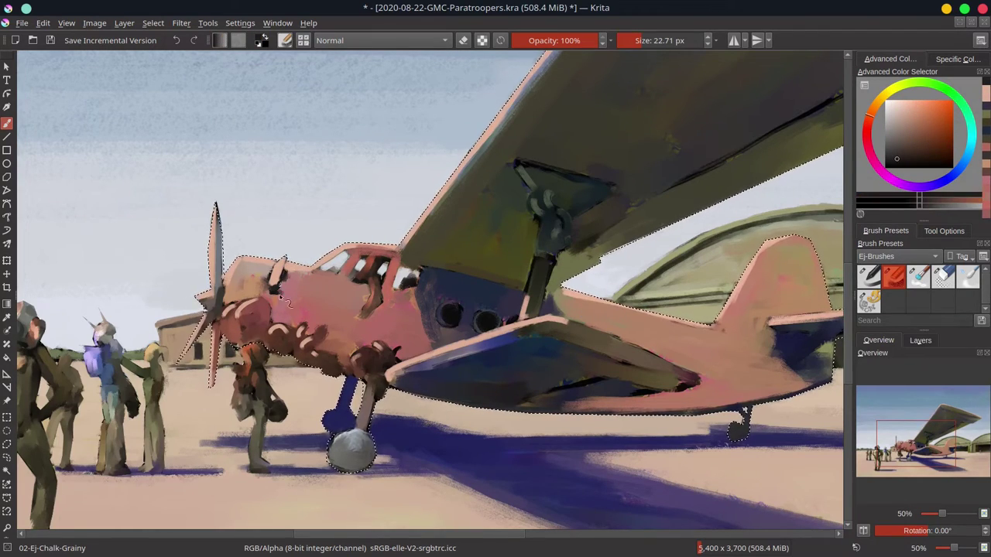
pyautogui.keyDown('ctrl'); pyautogui.click(797, 188); pyautogui.keyUp('ctrl')
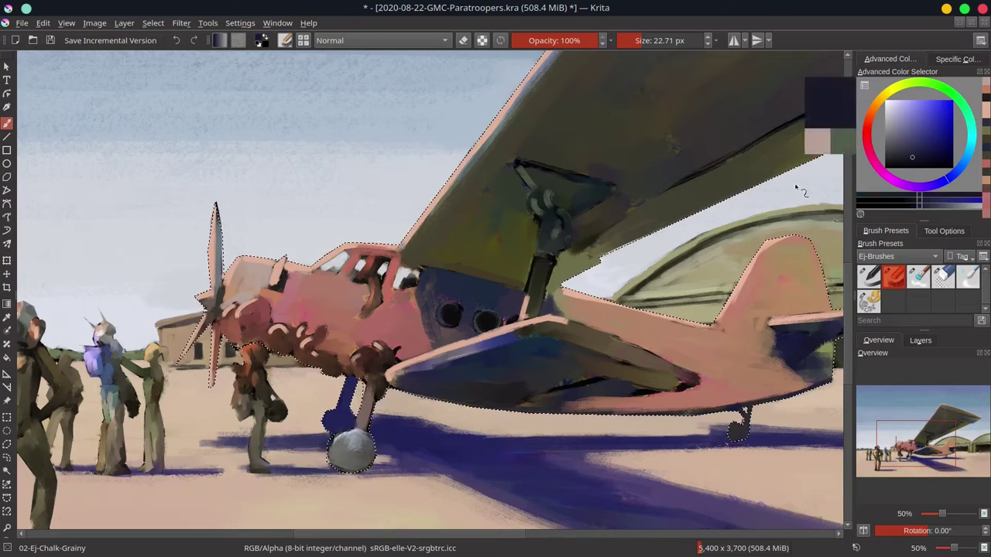
# - Paint spiral details on the engine front with a small brush, checking the Copy of sketch layer for reference
pyautogui.moveTo(241, 336)
pyautogui.mouseDown()
pyautogui.moveTo(261, 325)
pyautogui.moveTo(253, 335)
pyautogui.moveTo(314, 346)
pyautogui.moveTo(269, 338)
pyautogui.mouseUp()
pyautogui.press('[')
pyautogui.click(921, 341)
pyautogui.click(863, 395)
pyautogui.click(863, 394)
pyautogui.keyDown('ctrl'); pyautogui.click(290, 366); pyautogui.keyUp('ctrl')
pyautogui.keyDown('ctrl'); pyautogui.click(282, 340); pyautogui.keyUp('ctrl')
pyautogui.press('[')
pyautogui.keyDown('ctrl'); pyautogui.click(305, 333); pyautogui.keyUp('ctrl')
pyautogui.keyDown('ctrl'); pyautogui.click(292, 346); pyautogui.keyUp('ctrl')
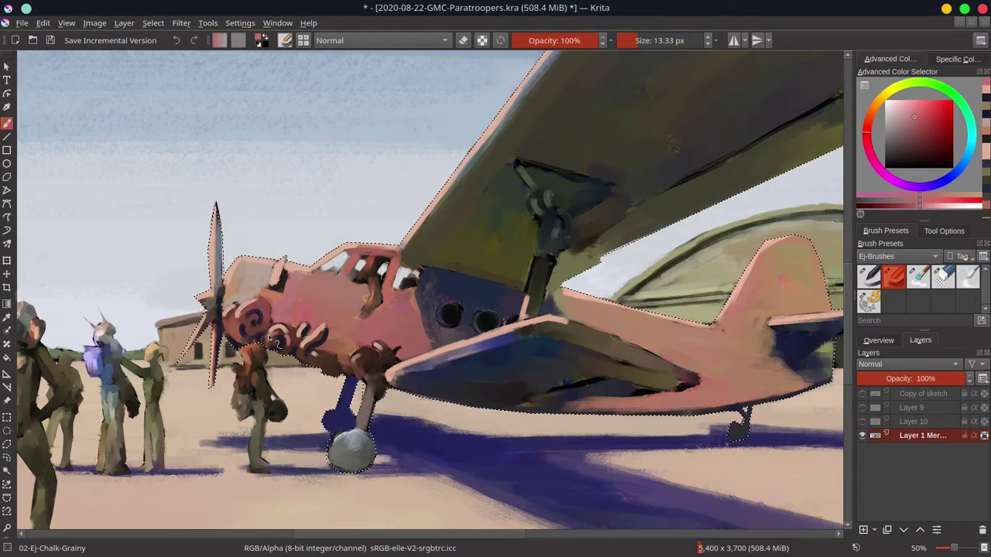
# - Define the curled engine parts beneath the nose with sampled reds, browns and peach
pyautogui.keyDown('ctrl'); pyautogui.click(328, 347); pyautogui.keyUp('ctrl')
pyautogui.moveTo(331, 345)
pyautogui.mouseDown()
pyautogui.moveTo(325, 369)
pyautogui.moveTo(350, 377)
pyautogui.moveTo(361, 333)
pyautogui.moveTo(373, 356)
pyautogui.moveTo(323, 350)
pyautogui.mouseUp()
pyautogui.keyDown('ctrl'); pyautogui.click(333, 353); pyautogui.keyUp('ctrl')
pyautogui.keyDown('ctrl'); pyautogui.click(329, 356); pyautogui.keyUp('ctrl')
pyautogui.keyDown('ctrl'); pyautogui.click(330, 350); pyautogui.keyUp('ctrl')
pyautogui.keyDown('ctrl'); pyautogui.click(398, 368); pyautogui.keyUp('ctrl')
pyautogui.keyDown('ctrl'); pyautogui.click(403, 370); pyautogui.keyUp('ctrl')
pyautogui.click(879, 341)
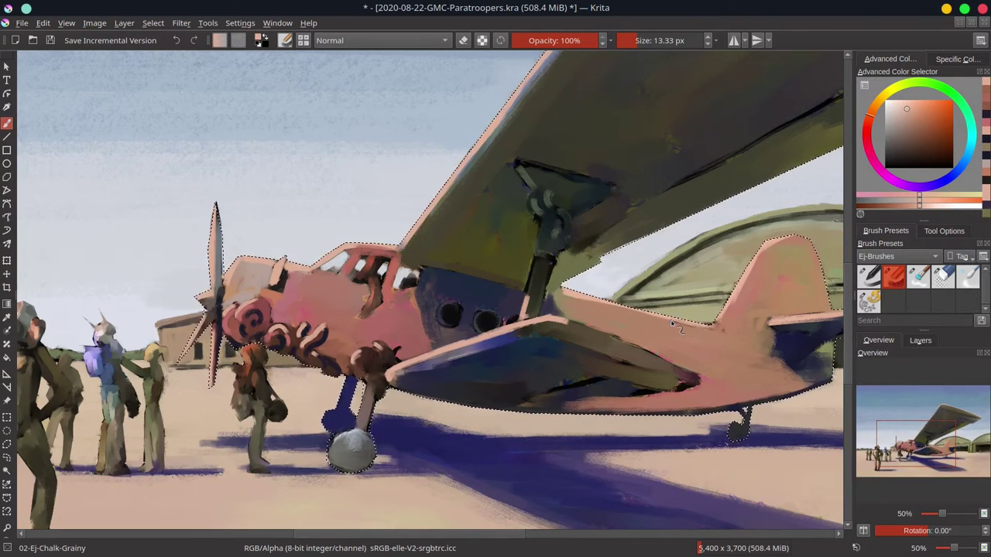
# - Shape the joint at the top of the landing gear with sampled brown and peach strokes
pyautogui.keyDown('ctrl'); pyautogui.click(374, 374); pyautogui.keyUp('ctrl')
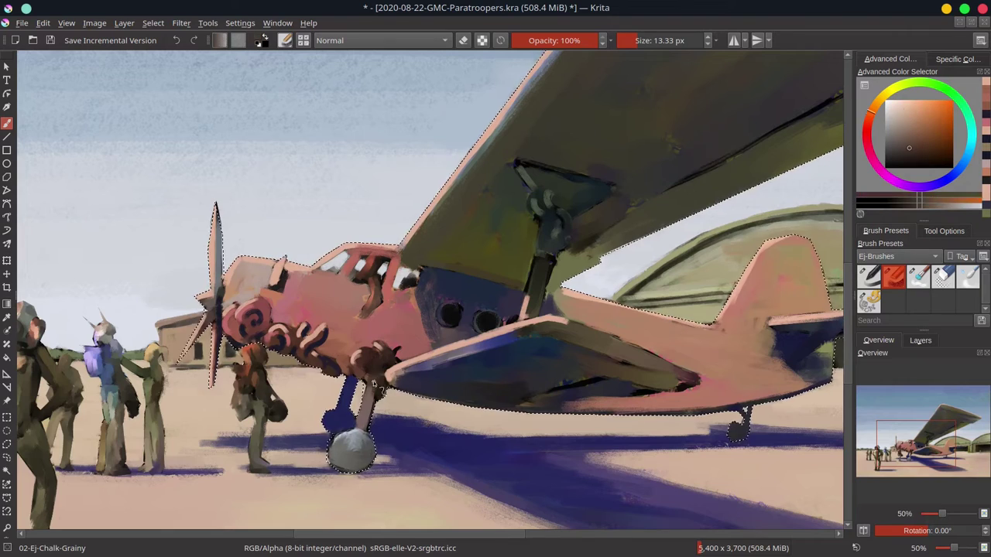
pyautogui.moveTo(363, 355)
pyautogui.mouseDown()
pyautogui.moveTo(358, 365)
pyautogui.moveTo(384, 353)
pyautogui.moveTo(366, 349)
pyautogui.moveTo(385, 353)
pyautogui.mouseUp()
pyautogui.keyDown('ctrl'); pyautogui.click(399, 369); pyautogui.keyUp('ctrl')
pyautogui.keyDown('ctrl'); pyautogui.click(361, 352); pyautogui.keyUp('ctrl')
pyautogui.keyDown('ctrl'); pyautogui.click(399, 369); pyautogui.keyUp('ctrl')
# - Refine the two portholes with dark centers and sampled blue-grey rim highlights
pyautogui.keyDown('ctrl'); pyautogui.click(451, 315); pyautogui.keyUp('ctrl')
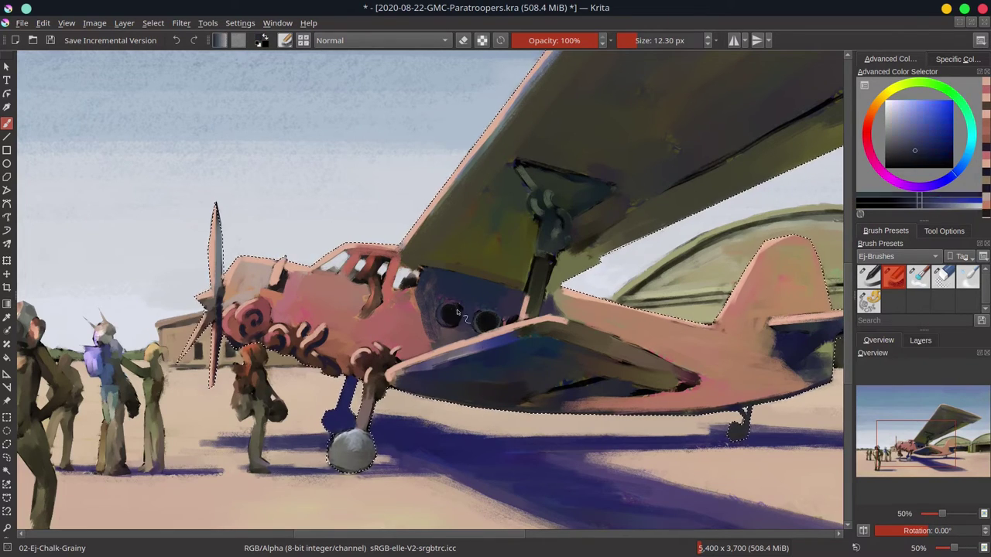
pyautogui.moveTo(446, 313); pyautogui.dragTo(455, 317)
pyautogui.keyDown('ctrl'); pyautogui.click(443, 303); pyautogui.keyUp('ctrl')
pyautogui.moveTo(451, 308); pyautogui.dragTo(450, 303)
pyautogui.keyDown('ctrl'); pyautogui.click(449, 300); pyautogui.keyUp('ctrl')
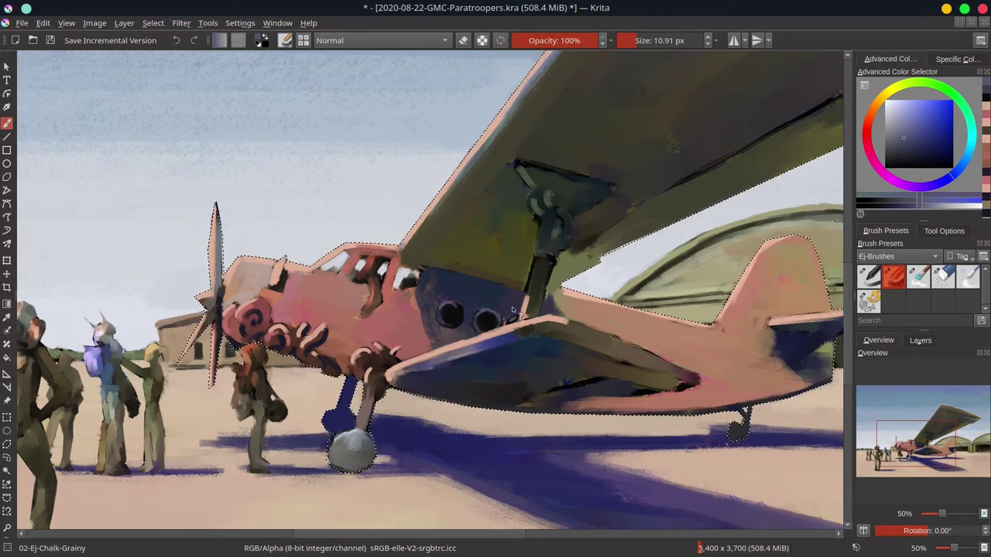
pyautogui.keyDown('ctrl'); pyautogui.click(490, 319); pyautogui.keyUp('ctrl')
pyautogui.moveTo(510, 321); pyautogui.dragTo(514, 316)
# - Clean up the cockpit's rear window and front windscreen edge with sampled dark and pink tones
pyautogui.keyDown('ctrl'); pyautogui.click(404, 276); pyautogui.keyUp('ctrl')
pyautogui.keyDown('ctrl'); pyautogui.click(409, 283); pyautogui.keyUp('ctrl')
pyautogui.moveTo(385, 262)
pyautogui.mouseDown()
pyautogui.moveTo(381, 273)
pyautogui.moveTo(423, 280)
pyautogui.mouseUp()
pyautogui.keyDown('ctrl'); pyautogui.click(413, 295); pyautogui.keyUp('ctrl')
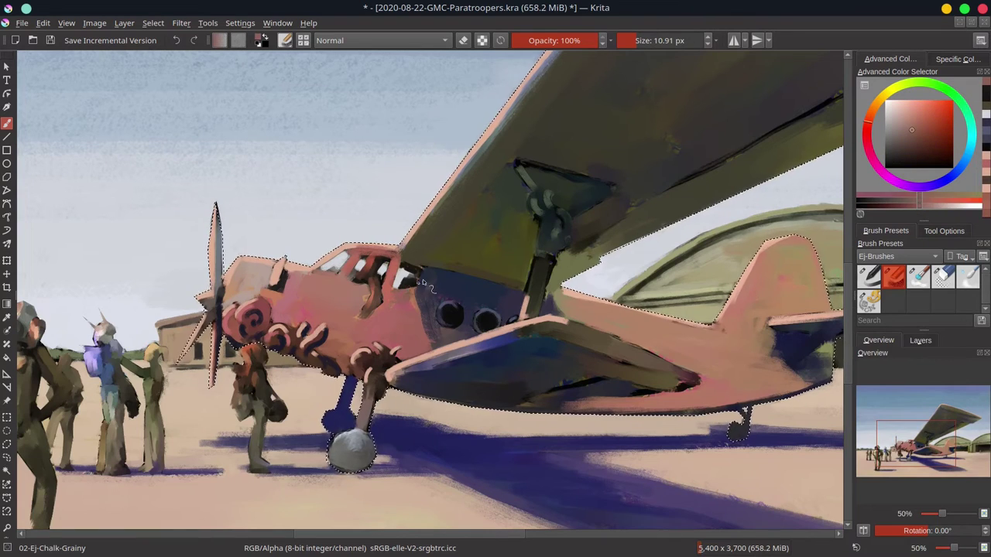
pyautogui.keyDown('ctrl'); pyautogui.click(354, 289); pyautogui.keyUp('ctrl')
pyautogui.moveTo(325, 270); pyautogui.dragTo(313, 275)
pyautogui.keyDown('ctrl'); pyautogui.click(322, 280); pyautogui.keyUp('ctrl')
# - Shade the near main wheel and its leg with sampled greys and browns
pyautogui.keyDown('ctrl'); pyautogui.click(362, 437); pyautogui.keyUp('ctrl')
pyautogui.moveTo(338, 444)
pyautogui.mouseDown()
pyautogui.moveTo(334, 454)
pyautogui.moveTo(361, 451)
pyautogui.moveTo(355, 468)
pyautogui.mouseUp()
pyautogui.keyDown('ctrl'); pyautogui.click(345, 463); pyautogui.keyUp('ctrl')
pyautogui.keyDown('ctrl'); pyautogui.click(358, 435); pyautogui.keyUp('ctrl')
pyautogui.keyDown('ctrl'); pyautogui.click(357, 465); pyautogui.keyUp('ctrl')
pyautogui.keyDown('ctrl'); pyautogui.click(368, 457); pyautogui.keyUp('ctrl')
pyautogui.keyDown('ctrl'); pyautogui.click(367, 407); pyautogui.keyUp('ctrl')
pyautogui.moveTo(372, 398); pyautogui.dragTo(365, 416)
pyautogui.scroll(-3, 600, 397)
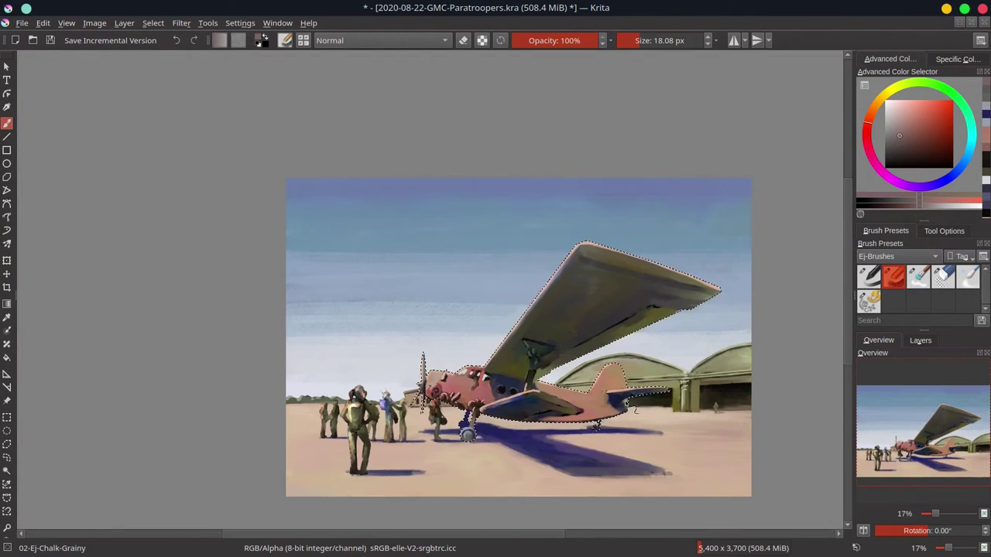
# - Save the painting, and repaint the strut's mounting bracket and the surrounding wing underside with sampled dark and olive tones
pyautogui.hotkey('ctrl', 's')
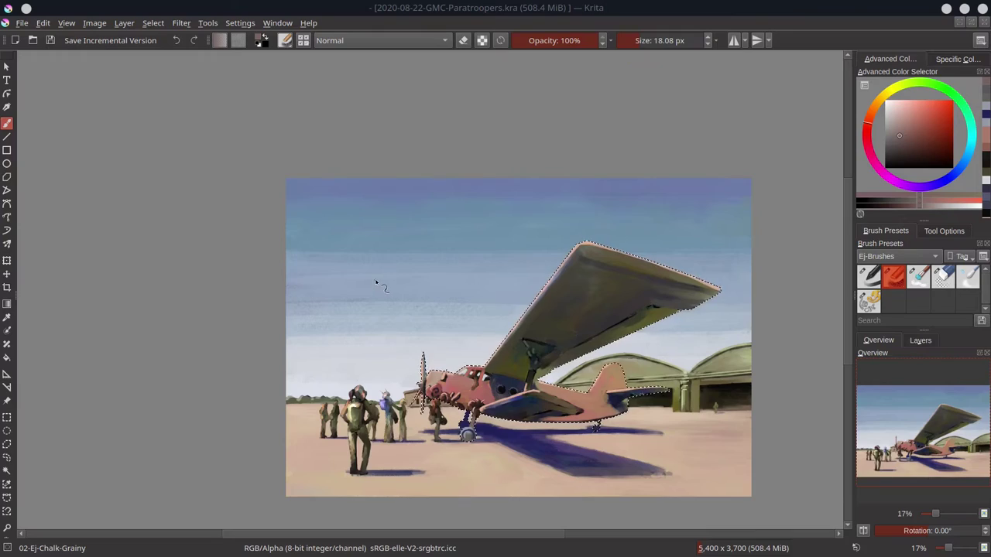
pyautogui.scroll(5, 525, 335)
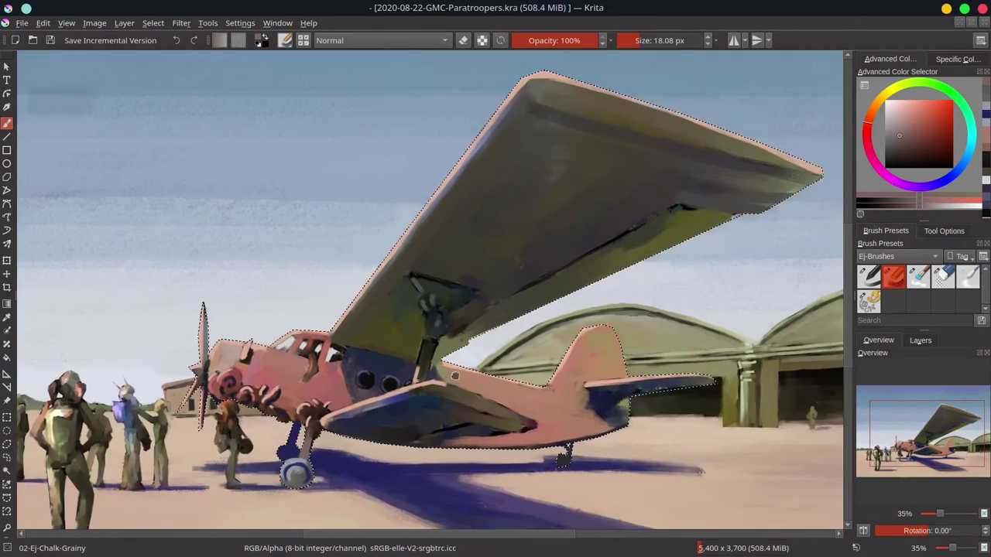
pyautogui.keyDown('ctrl'); pyautogui.click(419, 277); pyautogui.keyUp('ctrl')
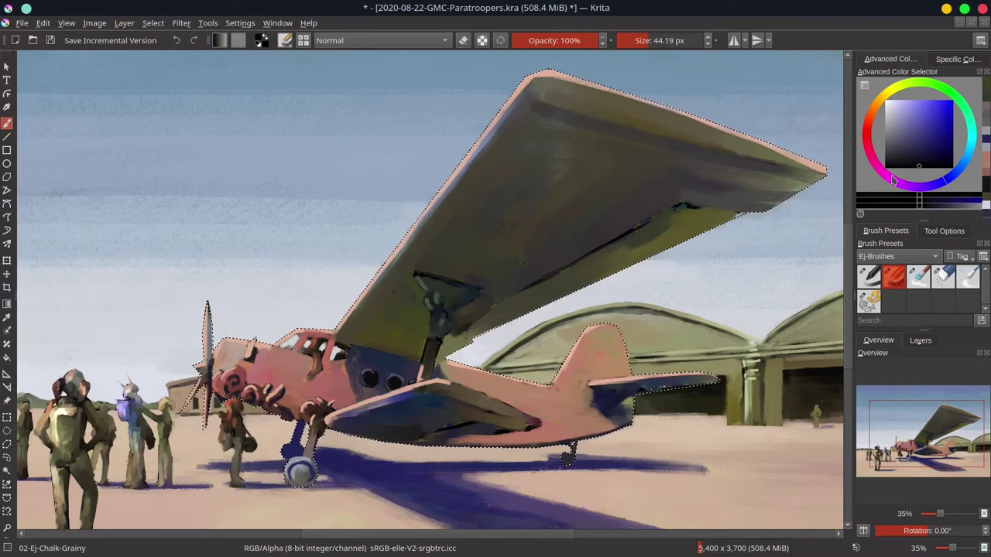
pyautogui.moveTo(424, 277); pyautogui.dragTo(489, 293)
pyautogui.keyDown('ctrl'); pyautogui.click(476, 335); pyautogui.keyUp('ctrl')
pyautogui.moveTo(460, 327)
pyautogui.mouseDown()
pyautogui.moveTo(497, 303)
pyautogui.moveTo(463, 329)
pyautogui.mouseUp()
pyautogui.keyDown('ctrl'); pyautogui.click(505, 309); pyautogui.keyUp('ctrl')
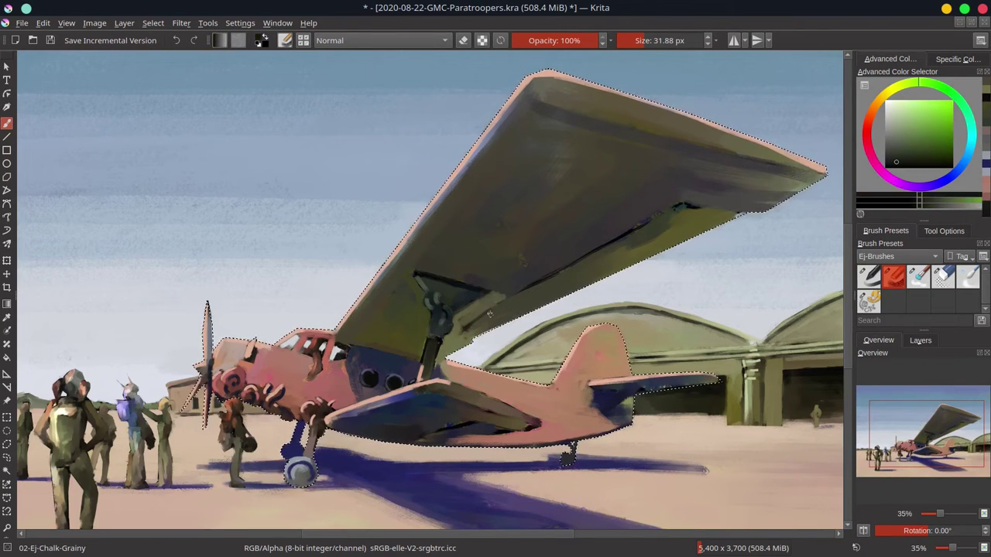
pyautogui.moveTo(517, 295); pyautogui.dragTo(481, 314)
pyautogui.keyDown('ctrl'); pyautogui.click(504, 319); pyautogui.keyUp('ctrl')
pyautogui.moveTo(457, 346); pyautogui.dragTo(482, 336)
pyautogui.keyDown('ctrl'); pyautogui.click(449, 332); pyautogui.keyUp('ctrl')
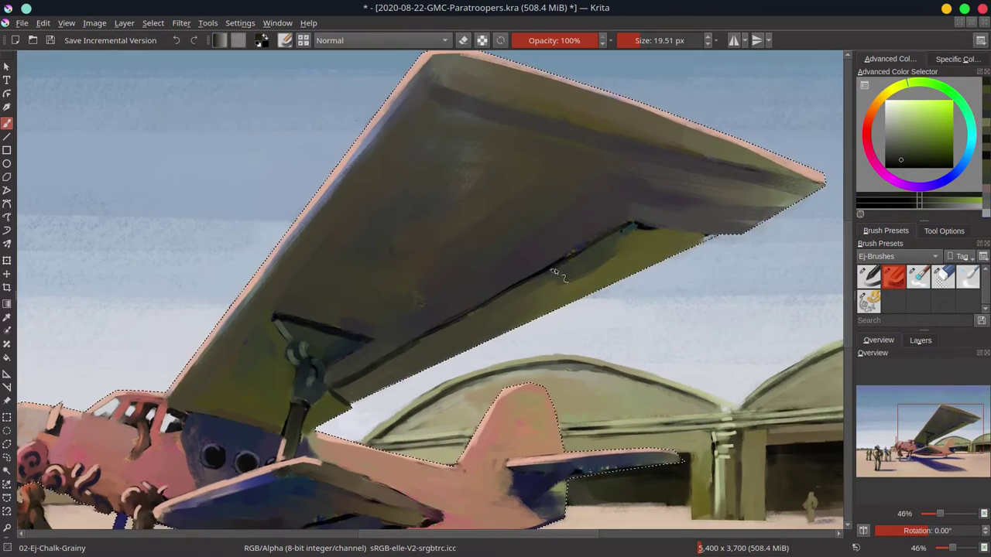
# - Extend the dark flap line toward the wing tip and smooth the wing underside with larger strokes of sampled shadow tones
pyautogui.moveTo(635, 224); pyautogui.dragTo(714, 235)
pyautogui.keyDown('ctrl'); pyautogui.click(485, 324); pyautogui.keyUp('ctrl')
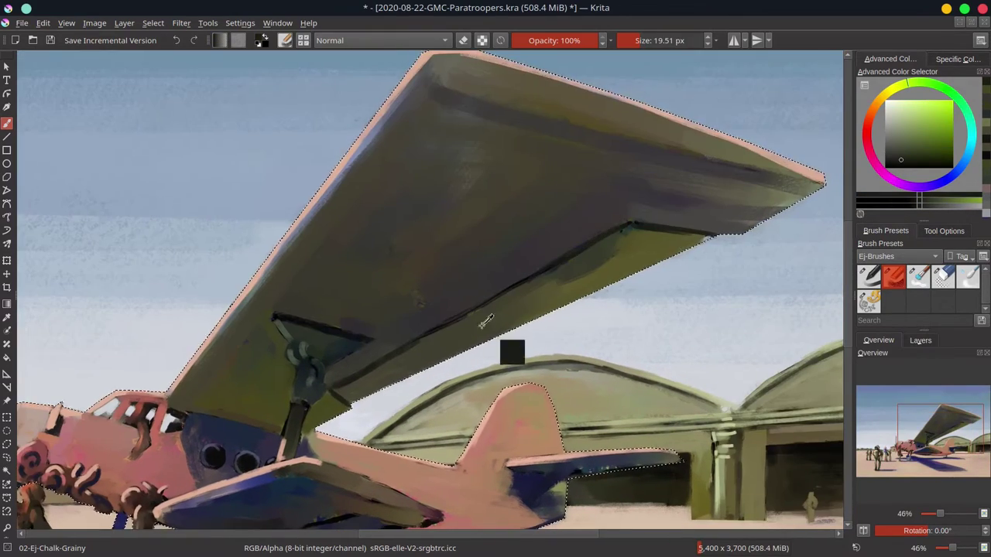
pyautogui.press(']')
pyautogui.press(']')
pyautogui.press(']')
pyautogui.press(']')
pyautogui.keyDown('ctrl'); pyautogui.click(453, 298); pyautogui.keyUp('ctrl')
pyautogui.press(']')
pyautogui.moveTo(453, 295); pyautogui.dragTo(431, 299)
pyautogui.keyDown('ctrl'); pyautogui.click(576, 288); pyautogui.keyUp('ctrl')
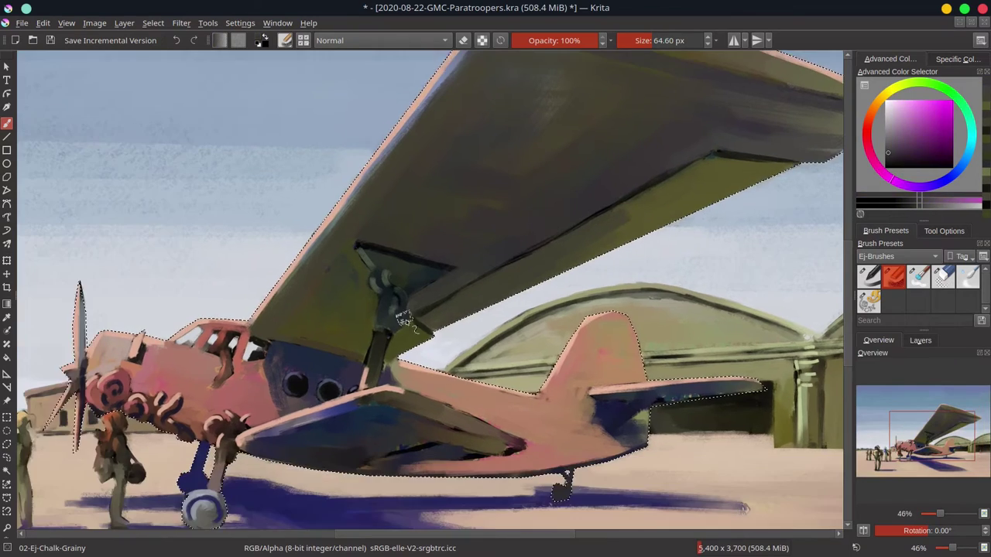
# - Rework the lower part of the upper wing's strut and the wing root beside it with sampled dark and olive tones
pyautogui.keyDown('ctrl'); pyautogui.click(393, 311); pyautogui.keyUp('ctrl')
pyautogui.keyDown('shift'); pyautogui.moveTo(402, 319); pyautogui.dragTo(387, 324); pyautogui.keyUp('shift')
pyautogui.keyDown('ctrl'); pyautogui.click(361, 359); pyautogui.keyUp('ctrl')
pyautogui.keyDown('ctrl'); pyautogui.click(369, 362); pyautogui.keyUp('ctrl')
pyautogui.keyDown('ctrl'); pyautogui.click(365, 347); pyautogui.keyUp('ctrl')
pyautogui.keyDown('shift'); pyautogui.moveTo(412, 378); pyautogui.dragTo(409, 378); pyautogui.keyUp('shift')
pyautogui.moveTo(394, 359); pyautogui.dragTo(365, 363)
pyautogui.keyDown('ctrl'); pyautogui.click(409, 361); pyautogui.keyUp('ctrl')
pyautogui.keyDown('ctrl'); pyautogui.click(406, 372); pyautogui.keyUp('ctrl')
pyautogui.keyDown('ctrl'); pyautogui.click(370, 362); pyautogui.keyUp('ctrl')
pyautogui.keyDown('ctrl'); pyautogui.click(365, 379); pyautogui.keyUp('ctrl')
pyautogui.moveTo(375, 358)
pyautogui.mouseDown()
pyautogui.moveTo(372, 390)
pyautogui.moveTo(427, 254)
pyautogui.moveTo(389, 342)
pyautogui.moveTo(392, 310)
pyautogui.moveTo(377, 332)
pyautogui.moveTo(377, 317)
pyautogui.moveTo(407, 292)
pyautogui.moveTo(398, 303)
pyautogui.moveTo(376, 276)
pyautogui.moveTo(382, 240)
pyautogui.moveTo(400, 285)
pyautogui.moveTo(408, 274)
pyautogui.moveTo(425, 281)
pyautogui.moveTo(408, 296)
pyautogui.moveTo(416, 304)
pyautogui.moveTo(487, 266)
pyautogui.moveTo(367, 283)
pyautogui.moveTo(355, 254)
pyautogui.moveTo(473, 339)
pyautogui.moveTo(485, 320)
pyautogui.moveTo(452, 282)
pyautogui.moveTo(419, 334)
pyautogui.moveTo(431, 304)
pyautogui.mouseUp()
# - Model the strut's upper joint with sampled dark blue-green tones
pyautogui.keyDown('ctrl'); pyautogui.click(388, 340); pyautogui.keyUp('ctrl')
pyautogui.keyDown('ctrl'); pyautogui.click(393, 338); pyautogui.keyUp('ctrl')
pyautogui.keyDown('ctrl'); pyautogui.click(427, 259); pyautogui.keyUp('ctrl')
pyautogui.keyDown('ctrl'); pyautogui.click(390, 316); pyautogui.keyUp('ctrl')
pyautogui.keyDown('ctrl'); pyautogui.click(387, 311); pyautogui.keyUp('ctrl')
pyautogui.keyDown('ctrl'); pyautogui.click(409, 292); pyautogui.keyUp('ctrl')
pyautogui.keyDown('ctrl'); pyautogui.click(456, 274); pyautogui.keyUp('ctrl')
pyautogui.keyDown('ctrl'); pyautogui.click(457, 299); pyautogui.keyUp('ctrl')
# - Close the inner end of the upper wing's flap with a dark line, and touch up the strut with sampled tones
pyautogui.keyDown('shift'); pyautogui.moveTo(420, 320); pyautogui.dragTo(428, 320); pyautogui.keyUp('shift')
pyautogui.moveTo(426, 331)
pyautogui.mouseDown()
pyautogui.moveTo(433, 307)
pyautogui.moveTo(410, 307)
pyautogui.moveTo(440, 305)
pyautogui.moveTo(443, 316)
pyautogui.moveTo(396, 333)
pyautogui.moveTo(453, 293)
pyautogui.moveTo(495, 360)
pyautogui.moveTo(489, 304)
pyautogui.mouseUp()
pyautogui.keyDown('ctrl'); pyautogui.click(450, 301); pyautogui.keyUp('ctrl')
pyautogui.keyDown('ctrl'); pyautogui.click(472, 308); pyautogui.keyUp('ctrl')
pyautogui.keyDown('ctrl'); pyautogui.click(431, 298); pyautogui.keyUp('ctrl')
pyautogui.keyDown('shift'); pyautogui.moveTo(422, 289); pyautogui.dragTo(440, 288); pyautogui.keyUp('shift')
pyautogui.moveTo(375, 327); pyautogui.dragTo(376, 341)
pyautogui.keyDown('ctrl'); pyautogui.click(279, 355); pyautogui.keyUp('ctrl')
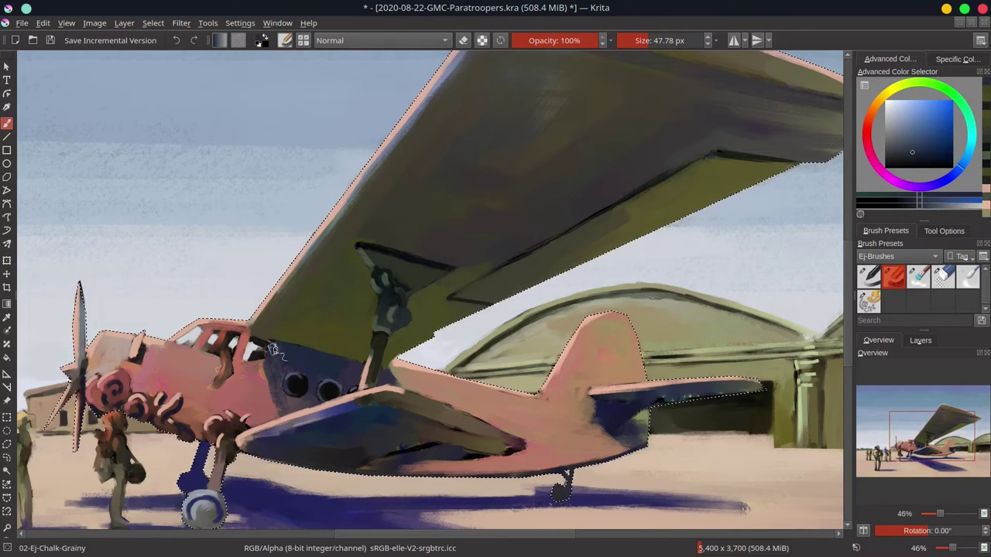
# - Clean up the lower wing's upper edge with sampled light and dark strokes
pyautogui.keyDown('ctrl'); pyautogui.click(422, 403); pyautogui.keyUp('ctrl')
pyautogui.keyDown('shift'); pyautogui.moveTo(418, 404); pyautogui.dragTo(498, 436); pyautogui.keyUp('shift')
pyautogui.keyDown('ctrl'); pyautogui.click(415, 404); pyautogui.keyUp('ctrl')
pyautogui.moveTo(412, 404)
pyautogui.mouseDown()
pyautogui.moveTo(474, 428)
pyautogui.moveTo(407, 401)
pyautogui.moveTo(341, 412)
pyautogui.mouseUp()
pyautogui.keyDown('ctrl'); pyautogui.click(337, 411); pyautogui.keyUp('ctrl')
pyautogui.moveTo(371, 401)
pyautogui.mouseDown()
pyautogui.moveTo(341, 415)
pyautogui.moveTo(403, 421)
pyautogui.moveTo(535, 460)
pyautogui.moveTo(496, 453)
pyautogui.mouseUp()
# - Refine the lower wing's shaded underside and its boundary with the fuselage using sampled dark and pink tones
pyautogui.keyDown('ctrl'); pyautogui.click(364, 422); pyautogui.keyUp('ctrl')
pyautogui.keyDown('ctrl'); pyautogui.click(424, 435); pyautogui.keyUp('ctrl')
pyautogui.keyDown('ctrl'); pyautogui.click(522, 456); pyautogui.keyUp('ctrl')
pyautogui.keyDown('ctrl'); pyautogui.click(496, 454); pyautogui.keyUp('ctrl')
pyautogui.keyDown('ctrl'); pyautogui.click(533, 458); pyautogui.keyUp('ctrl')
pyautogui.keyDown('ctrl'); pyautogui.click(480, 435); pyautogui.keyUp('ctrl')
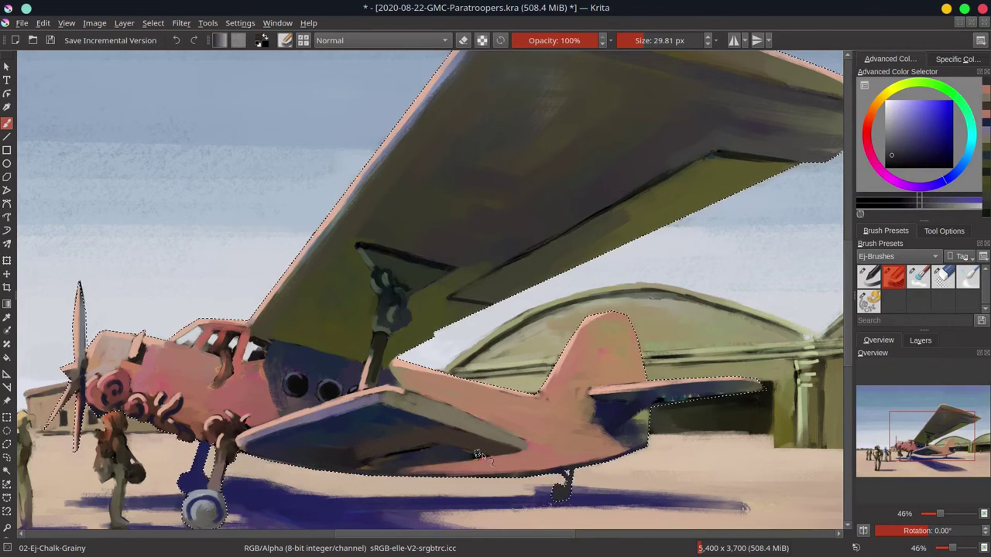
# - Define the lower wing's flap with dark outlines and sampled pink tones along the fuselage, and save the painting
pyautogui.keyDown('ctrl'); pyautogui.click(433, 468); pyautogui.keyUp('ctrl')
pyautogui.keyDown('shift'); pyautogui.moveTo(427, 468); pyautogui.dragTo(397, 468); pyautogui.keyUp('shift')
pyautogui.keyDown('ctrl'); pyautogui.click(418, 459); pyautogui.keyUp('ctrl')
pyautogui.keyDown('shift'); pyautogui.moveTo(422, 459); pyautogui.dragTo(430, 448); pyautogui.keyUp('shift')
pyautogui.click(895, 167)
pyautogui.moveTo(429, 448); pyautogui.dragTo(353, 469)
pyautogui.keyDown('ctrl'); pyautogui.click(388, 464); pyautogui.keyUp('ctrl')
pyautogui.keyDown('ctrl'); pyautogui.click(403, 468); pyautogui.keyUp('ctrl')
pyautogui.keyDown('ctrl'); pyautogui.click(341, 481); pyautogui.keyUp('ctrl')
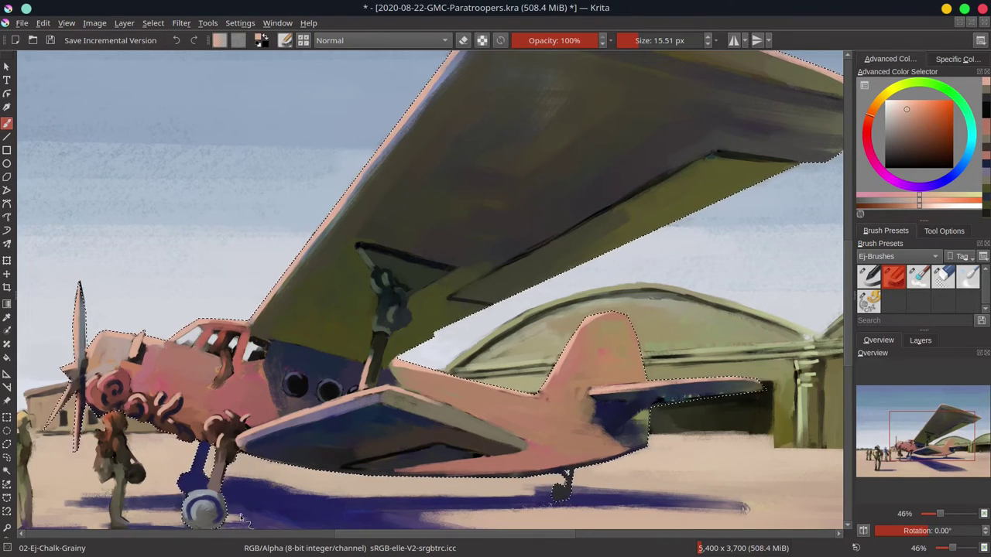
pyautogui.hotkey('ctrl', 's')
pyautogui.scroll(-4, 315, 384)
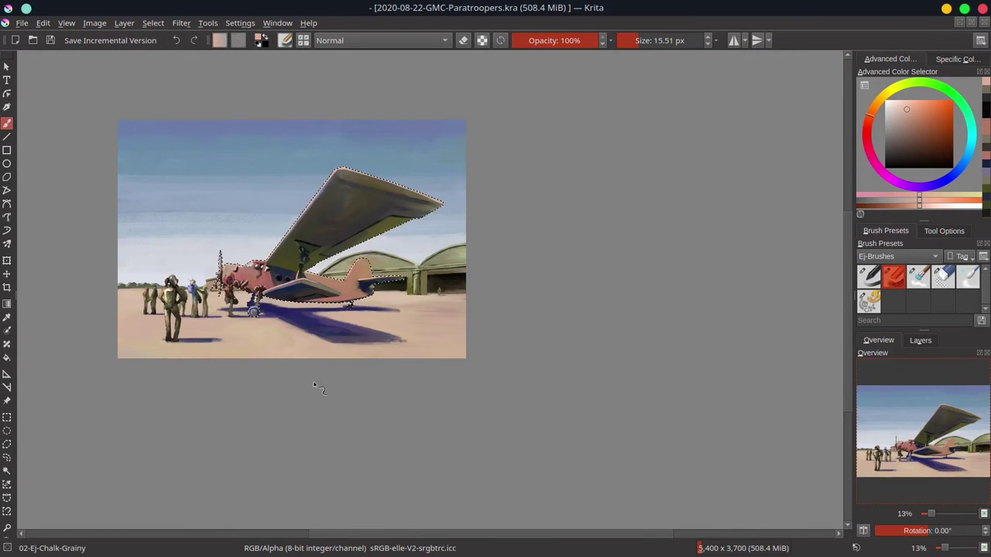
# - Invert the selection to the background and clean up the tip of the wing's ground shadow with sampled colors
pyautogui.click(154, 23)
pyautogui.click(160, 81)
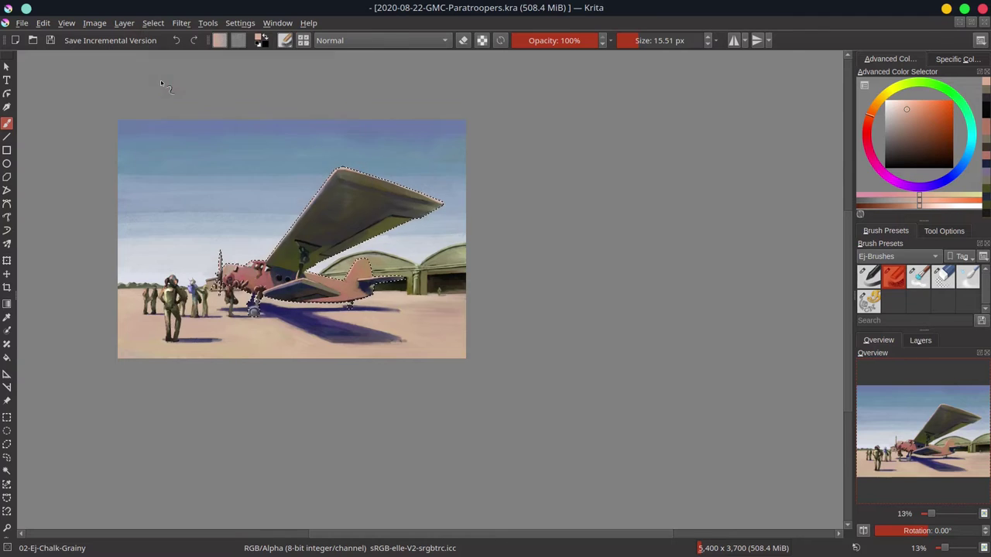
pyautogui.keyDown('ctrl'); pyautogui.click(380, 339); pyautogui.keyUp('ctrl')
pyautogui.keyDown('shift'); pyautogui.moveTo(384, 342); pyautogui.dragTo(390, 341); pyautogui.keyUp('shift')
pyautogui.keyDown('ctrl'); pyautogui.click(397, 348); pyautogui.keyUp('ctrl')
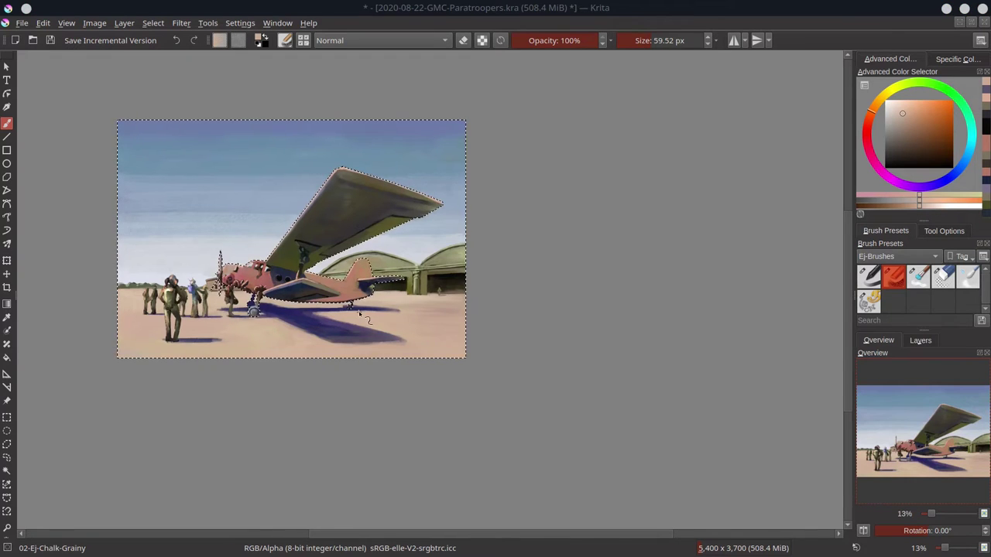
# - Repaint the tail beneath the horizontal stabilizer and the stabilizer's shaded underside with sampled orange-brown and dark blue tones
pyautogui.scroll(1, 358, 313)
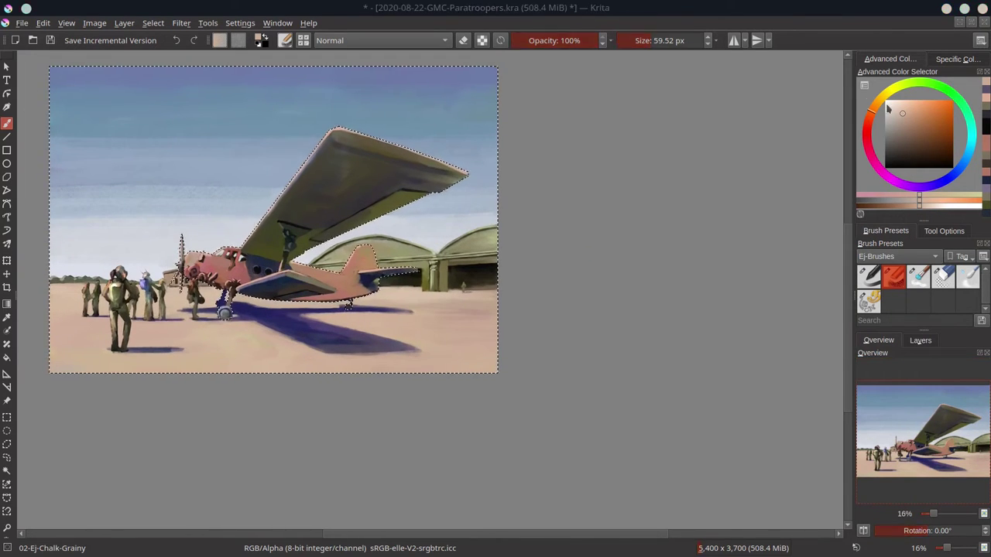
pyautogui.scroll(5, 329, 274)
pyautogui.keyDown('ctrl'); pyautogui.click(333, 279); pyautogui.keyUp('ctrl')
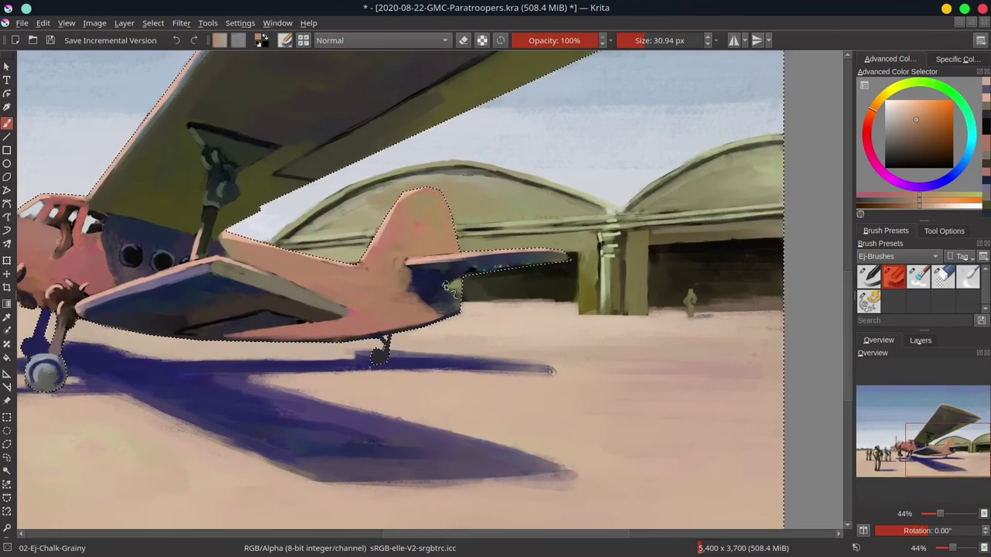
pyautogui.moveTo(337, 279); pyautogui.dragTo(465, 314)
pyautogui.moveTo(464, 302); pyautogui.dragTo(449, 302)
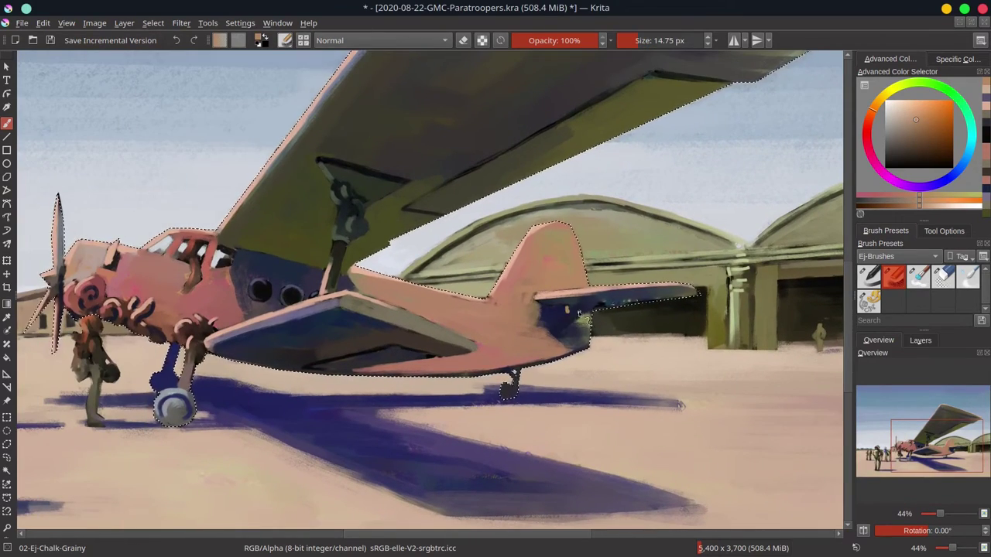
pyautogui.moveTo(581, 321)
pyautogui.mouseDown()
pyautogui.moveTo(583, 333)
pyautogui.moveTo(581, 326)
pyautogui.mouseUp()
pyautogui.keyDown('ctrl'); pyautogui.click(616, 300); pyautogui.keyUp('ctrl')
pyautogui.moveTo(651, 301); pyautogui.dragTo(694, 293)
pyautogui.keyDown('ctrl'); pyautogui.click(675, 294); pyautogui.keyUp('ctrl')
pyautogui.keyDown('ctrl'); pyautogui.click(654, 297); pyautogui.keyUp('ctrl')
pyautogui.keyDown('ctrl'); pyautogui.click(680, 293); pyautogui.keyUp('ctrl')
pyautogui.keyDown('shift'); pyautogui.moveTo(642, 302); pyautogui.dragTo(632, 302); pyautogui.keyUp('shift')
# - Refine the rear edge of the tail and the small brace under the stabilizer with sampled dark and orange-brown strokes
pyautogui.keyDown('ctrl'); pyautogui.click(576, 319); pyautogui.keyUp('ctrl')
pyautogui.moveTo(576, 316); pyautogui.dragTo(581, 321)
pyautogui.keyDown('ctrl'); pyautogui.click(586, 319); pyautogui.keyUp('ctrl')
pyautogui.keyDown('ctrl'); pyautogui.click(572, 321); pyautogui.keyUp('ctrl')
pyautogui.keyDown('ctrl'); pyautogui.click(585, 320); pyautogui.keyUp('ctrl')
pyautogui.keyDown('ctrl'); pyautogui.click(570, 321); pyautogui.keyUp('ctrl')
pyautogui.moveTo(585, 320)
pyautogui.mouseDown()
pyautogui.moveTo(577, 316)
pyautogui.moveTo(582, 327)
pyautogui.mouseUp()
pyautogui.keyDown('ctrl'); pyautogui.click(586, 321); pyautogui.keyUp('ctrl')
pyautogui.keyDown('ctrl'); pyautogui.click(534, 379); pyautogui.keyUp('ctrl')
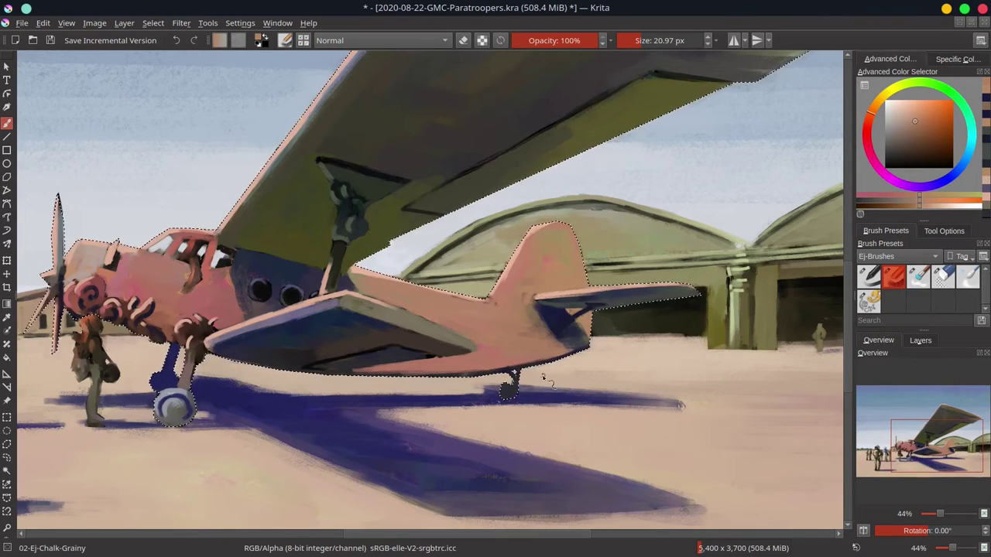
# - Invert the selection and touch up the ground around the landing gear and tail wheel with sampled sand tones
pyautogui.click(150, 25)
pyautogui.click(176, 87)
pyautogui.keyDown('ctrl'); pyautogui.click(341, 388); pyautogui.keyUp('ctrl')
pyautogui.moveTo(342, 403); pyautogui.dragTo(538, 410)
pyautogui.keyDown('ctrl'); pyautogui.click(276, 403); pyautogui.keyUp('ctrl')
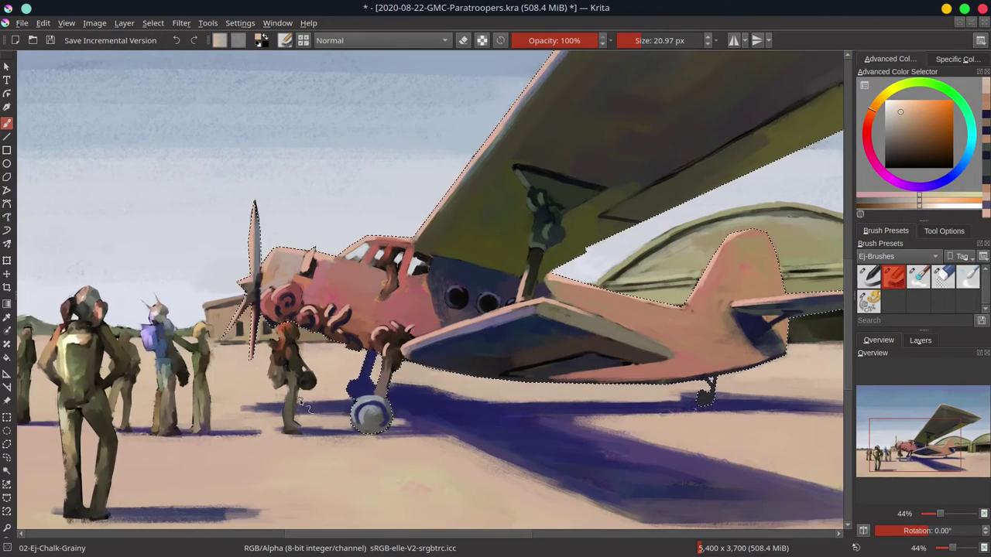
# - Clear the selection around the aircraft
pyautogui.scroll(-5, 303, 239)
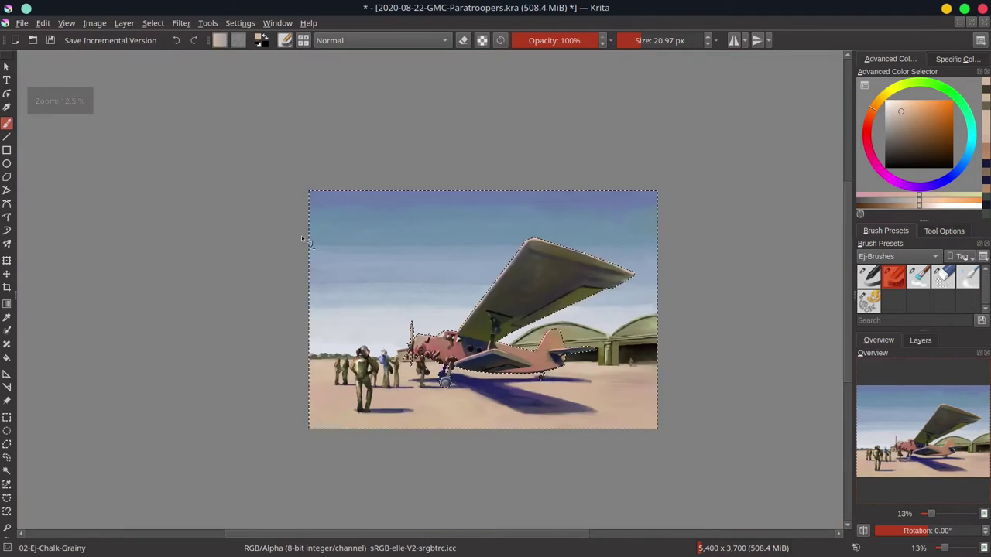
pyautogui.click(152, 23)
pyautogui.click(165, 52)
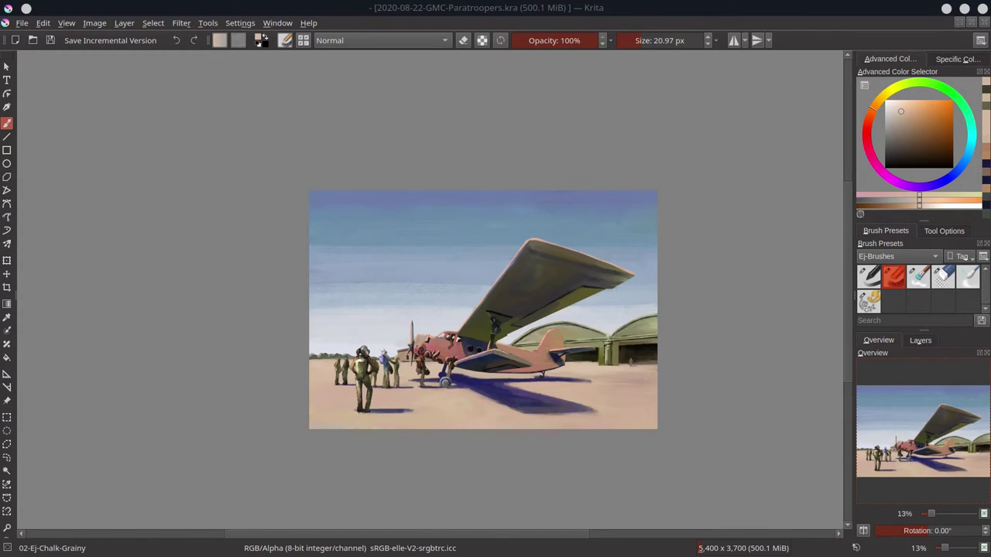
pyautogui.scroll(4, 447, 353)
pyautogui.keyDown('ctrl'); pyautogui.click(394, 334); pyautogui.keyUp('ctrl')
pyautogui.moveTo(405, 373)
pyautogui.mouseDown()
pyautogui.moveTo(403, 391)
pyautogui.moveTo(487, 363)
pyautogui.mouseUp()
pyautogui.keyDown('ctrl'); pyautogui.click(406, 366); pyautogui.keyUp('ctrl')
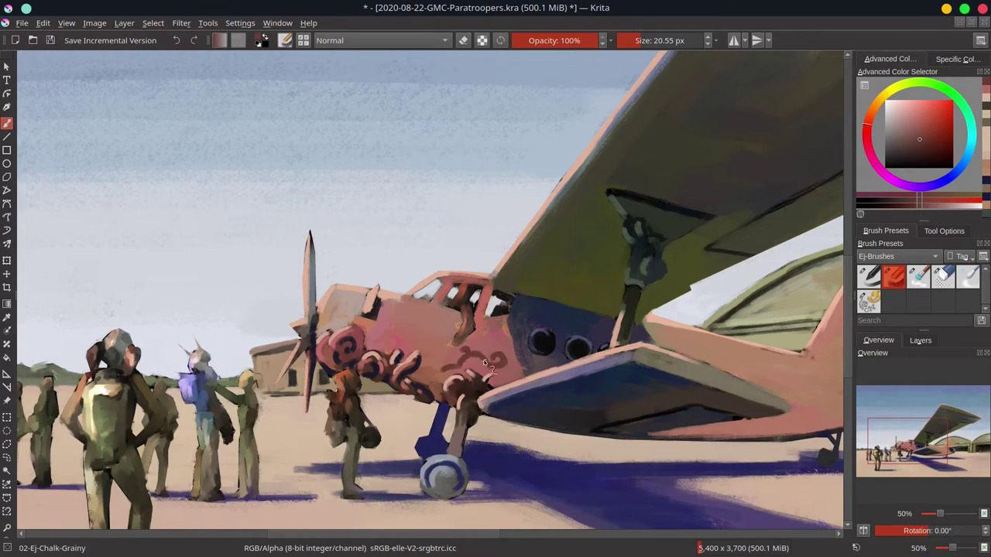
pyautogui.hotkey('ctrl', 'z')
pyautogui.hotkey('ctrl', 'z')
pyautogui.hotkey('ctrl', 'z')
# - Paint a curled scroll ornament on the fuselage side ahead of the cockpit with sampled reds
pyautogui.keyDown('shift'); pyautogui.moveTo(405, 321); pyautogui.dragTo(402, 320); pyautogui.keyUp('shift')
pyautogui.moveTo(401, 308)
pyautogui.mouseDown()
pyautogui.moveTo(422, 323)
pyautogui.moveTo(399, 336)
pyautogui.moveTo(411, 312)
pyautogui.moveTo(417, 321)
pyautogui.mouseUp()
pyautogui.keyDown('ctrl'); pyautogui.click(410, 310); pyautogui.keyUp('ctrl')
pyautogui.keyDown('ctrl'); pyautogui.click(414, 329); pyautogui.keyUp('ctrl')
pyautogui.moveTo(414, 326)
pyautogui.keyDown('shift'); pyautogui.mouseDown()
pyautogui.moveTo(423, 333)
pyautogui.moveTo(396, 335)
pyautogui.moveTo(414, 321)
pyautogui.mouseUp(); pyautogui.keyUp('shift')
# - Add pale pink highlights to the new fuselage scroll and the scrollwork on the nose
pyautogui.keyDown('ctrl'); pyautogui.click(373, 350); pyautogui.keyUp('ctrl')
pyautogui.click(895, 108)
pyautogui.moveTo(413, 320)
pyautogui.mouseDown()
pyautogui.moveTo(422, 334)
pyautogui.moveTo(398, 351)
pyautogui.mouseUp()
pyautogui.moveTo(417, 354)
pyautogui.mouseDown()
pyautogui.moveTo(396, 365)
pyautogui.moveTo(373, 351)
pyautogui.mouseUp()
pyautogui.moveTo(358, 331); pyautogui.dragTo(337, 333)
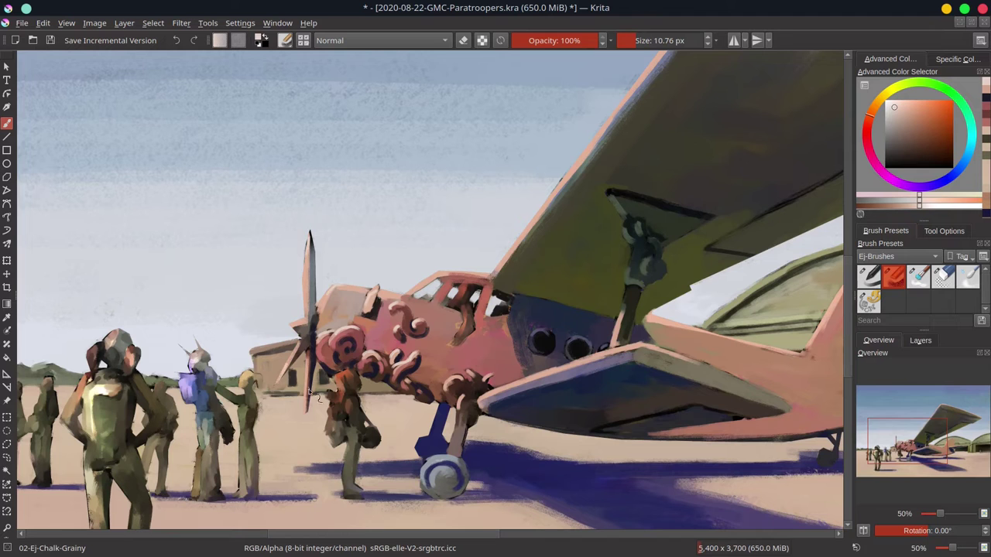
# - Refine the nose scrollwork with small strokes of sampled dark purple and red tones
pyautogui.moveTo(423, 281)
pyautogui.mouseDown()
pyautogui.moveTo(465, 273)
pyautogui.moveTo(522, 436)
pyautogui.mouseUp()
pyautogui.moveTo(498, 328)
pyautogui.keyDown('ctrl'); pyautogui.mouseDown()
pyautogui.moveTo(545, 274)
pyautogui.moveTo(476, 401)
pyautogui.mouseUp(); pyautogui.keyUp('ctrl')
pyautogui.keyDown('ctrl'); pyautogui.click(491, 285); pyautogui.keyUp('ctrl')
pyautogui.keyDown('shift'); pyautogui.moveTo(491, 280); pyautogui.dragTo(489, 281); pyautogui.keyUp('shift')
pyautogui.moveTo(482, 267)
pyautogui.mouseDown()
pyautogui.moveTo(492, 283)
pyautogui.moveTo(499, 269)
pyautogui.moveTo(488, 284)
pyautogui.mouseUp()
pyautogui.keyDown('ctrl'); pyautogui.click(496, 277); pyautogui.keyUp('ctrl')
pyautogui.keyDown('ctrl'); pyautogui.click(513, 272); pyautogui.keyUp('ctrl')
pyautogui.keyDown('ctrl'); pyautogui.click(522, 283); pyautogui.keyUp('ctrl')
pyautogui.keyDown('ctrl'); pyautogui.click(488, 273); pyautogui.keyUp('ctrl')
pyautogui.keyDown('ctrl'); pyautogui.moveTo(527, 274); pyautogui.dragTo(520, 314); pyautogui.keyUp('ctrl')
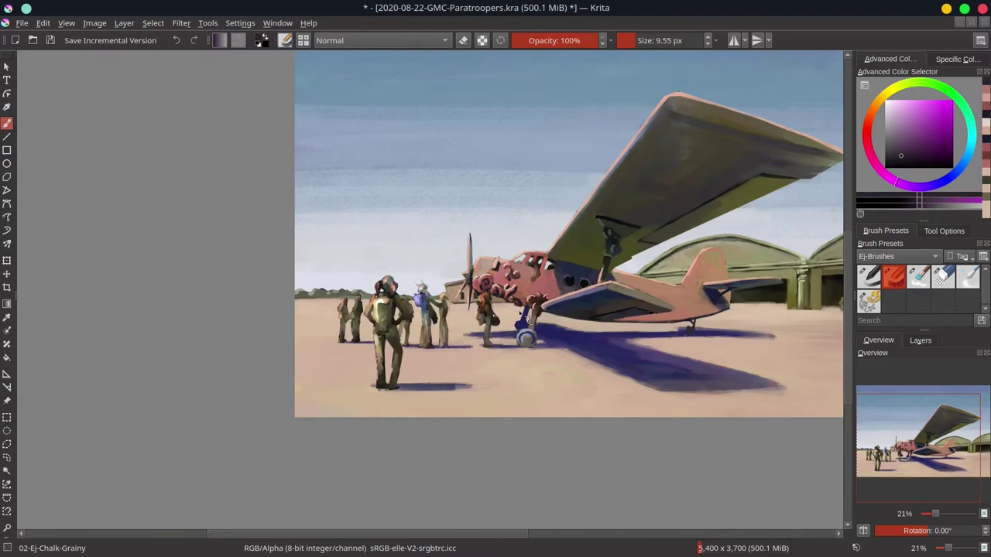
pyautogui.keyDown('ctrl'); pyautogui.moveTo(506, 262); pyautogui.dragTo(505, 236); pyautogui.keyUp('ctrl')
pyautogui.keyDown('ctrl'); pyautogui.click(456, 277); pyautogui.keyUp('ctrl')
pyautogui.keyDown('shift'); pyautogui.moveTo(451, 279); pyautogui.dragTo(453, 279); pyautogui.keyUp('shift')
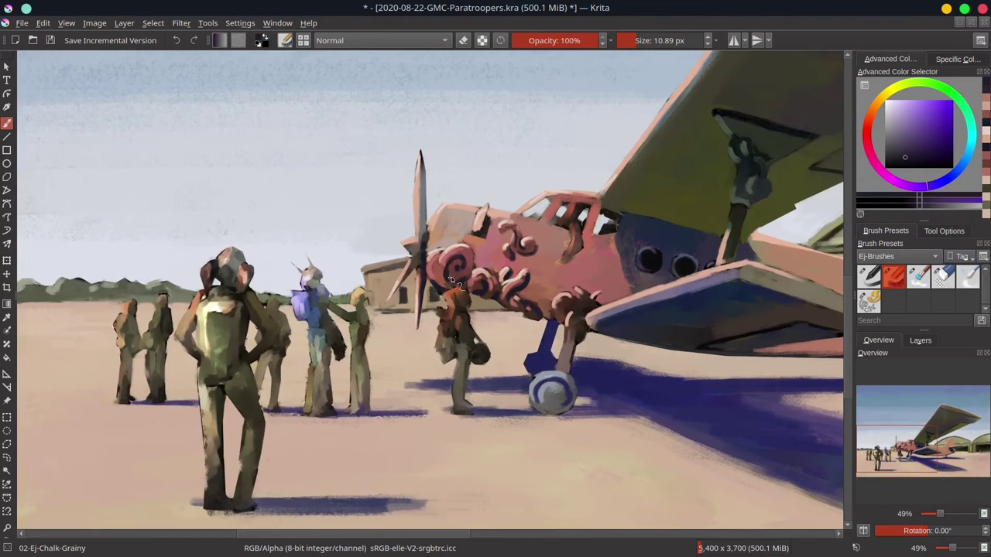
# - Paint the base curls of a scroll ornament on the rear fuselage above the tail wheel with colors sampled from the nose
pyautogui.moveTo(553, 265); pyautogui.dragTo(305, 284)
pyautogui.keyDown('ctrl'); pyautogui.click(321, 271); pyautogui.keyUp('ctrl')
pyautogui.keyDown('shift'); pyautogui.moveTo(667, 337); pyautogui.dragTo(682, 338); pyautogui.keyUp('shift')
pyautogui.moveTo(685, 351)
pyautogui.mouseDown()
pyautogui.moveTo(724, 345)
pyautogui.moveTo(692, 354)
pyautogui.moveTo(726, 337)
pyautogui.moveTo(673, 361)
pyautogui.moveTo(695, 352)
pyautogui.mouseUp()
pyautogui.keyDown('ctrl'); pyautogui.click(749, 396); pyautogui.keyUp('ctrl')
pyautogui.moveTo(696, 351); pyautogui.dragTo(736, 353)
pyautogui.moveTo(686, 358)
pyautogui.mouseDown()
pyautogui.moveTo(701, 354)
pyautogui.moveTo(685, 345)
pyautogui.moveTo(695, 343)
pyautogui.moveTo(668, 367)
pyautogui.mouseUp()
# - Add shading and highlights to the rear fuselage scrollwork using tones sampled from the nose ornament
pyautogui.keyDown('ctrl'); pyautogui.click(300, 260); pyautogui.keyUp('ctrl')
pyautogui.press('[')
pyautogui.press('[')
pyautogui.keyDown('ctrl'); pyautogui.click(253, 236); pyautogui.keyUp('ctrl')
pyautogui.moveTo(708, 349); pyautogui.dragTo(729, 363)
pyautogui.moveTo(732, 342)
pyautogui.mouseDown()
pyautogui.moveTo(741, 353)
pyautogui.moveTo(677, 355)
pyautogui.mouseUp()
pyautogui.keyDown('ctrl'); pyautogui.click(767, 283); pyautogui.keyUp('ctrl')
# - Finish the rear fuselage scrollwork with sampled red and pink strokes, and save the painting
pyautogui.press(']')
pyautogui.scroll(1, 713, 340)
pyautogui.keyDown('ctrl'); pyautogui.click(703, 353); pyautogui.keyUp('ctrl')
pyautogui.keyDown('ctrl'); pyautogui.click(726, 413); pyautogui.keyUp('ctrl')
pyautogui.keyDown('ctrl'); pyautogui.click(686, 352); pyautogui.keyUp('ctrl')
pyautogui.moveTo(673, 352)
pyautogui.mouseDown()
pyautogui.moveTo(680, 359)
pyautogui.moveTo(702, 340)
pyautogui.mouseUp()
pyautogui.keyDown('ctrl'); pyautogui.click(693, 349); pyautogui.keyUp('ctrl')
pyautogui.scroll(-4, 631, 348)
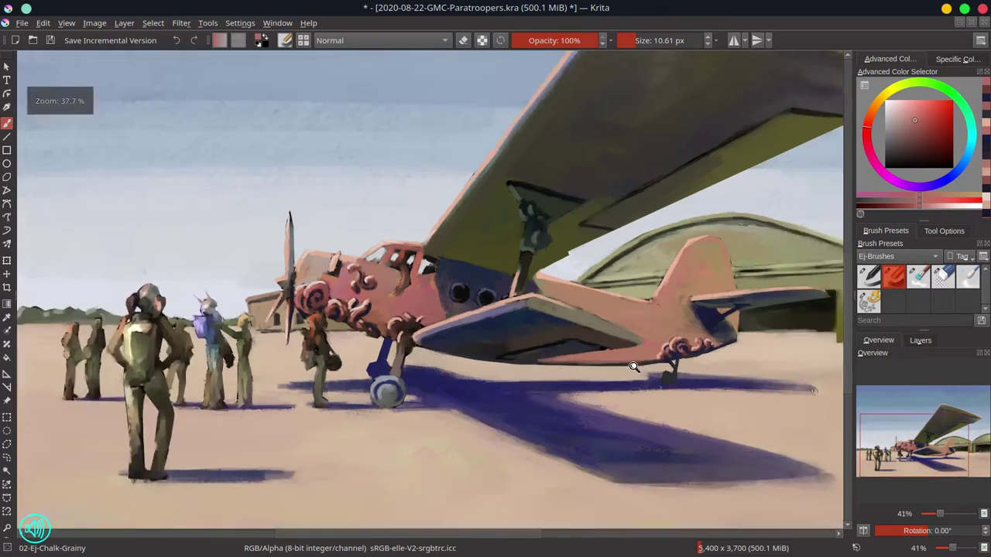
pyautogui.click(50, 41)
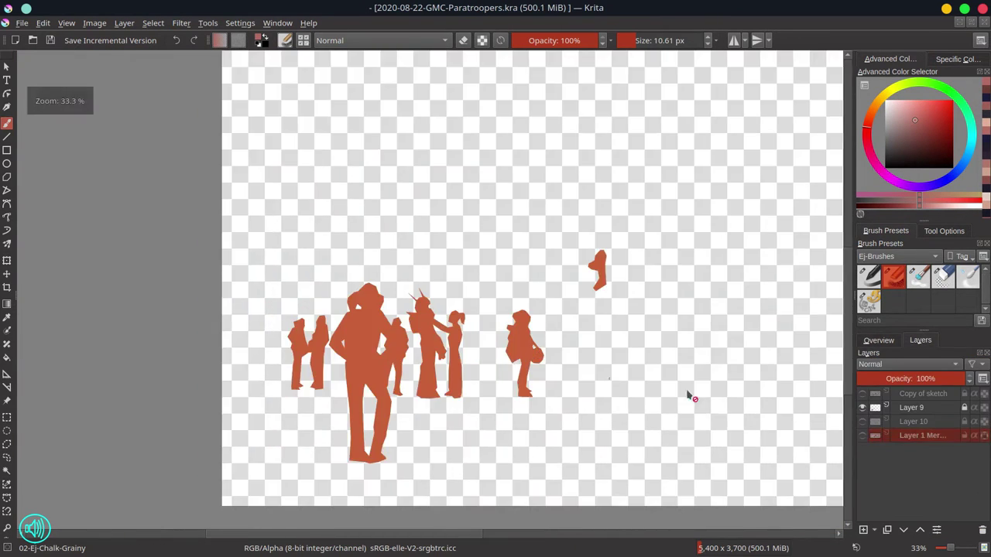
# - Select the orange figure silhouettes on Layer 9 with the Contiguous Selection tool
pyautogui.click(328, 335)
pyautogui.click(944, 231)
pyautogui.scroll(-3, 622, 317)
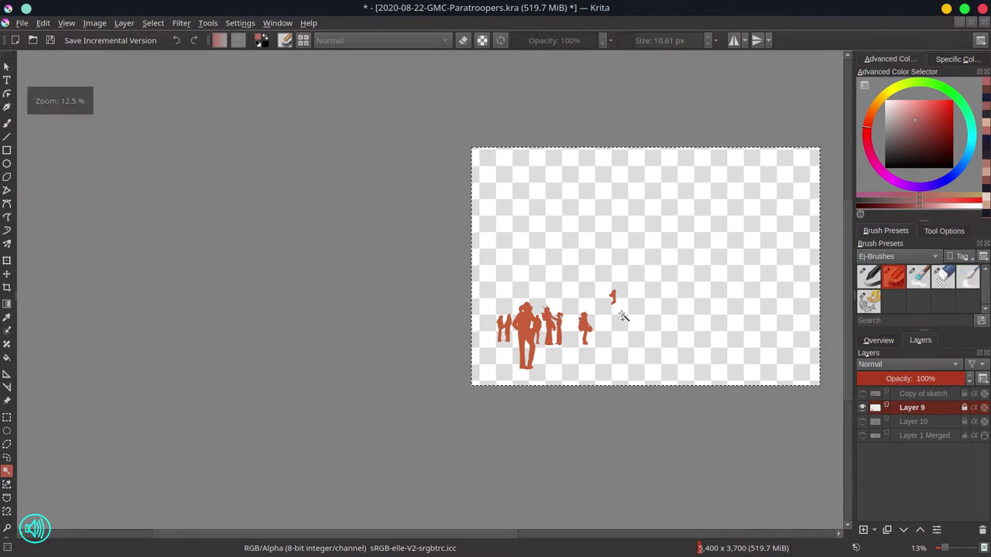
pyautogui.click(918, 305)
pyautogui.click(897, 282)
pyautogui.scroll(3, 494, 343)
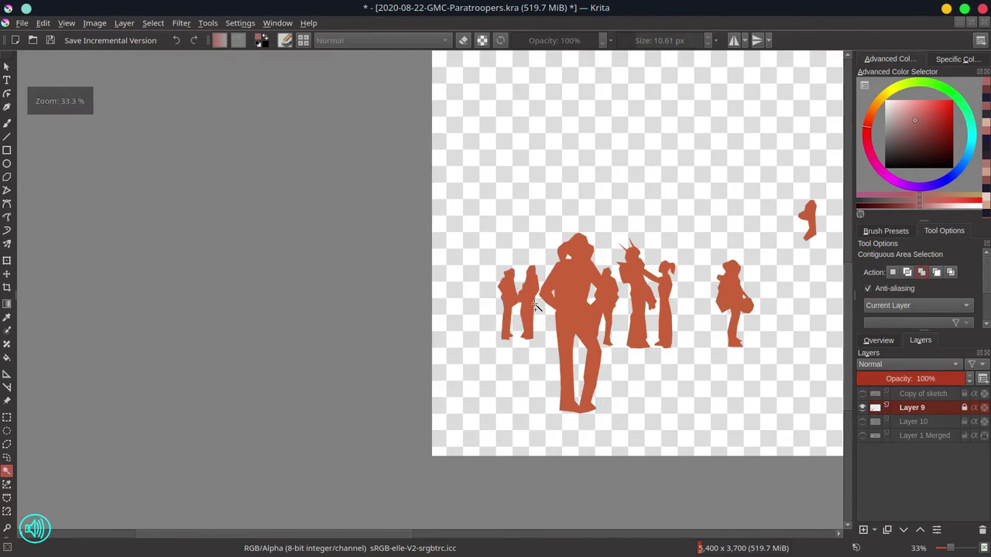
# - Show Layer 1 Merged in place of Layer 9 and save the painting
pyautogui.click(862, 435)
pyautogui.click(862, 407)
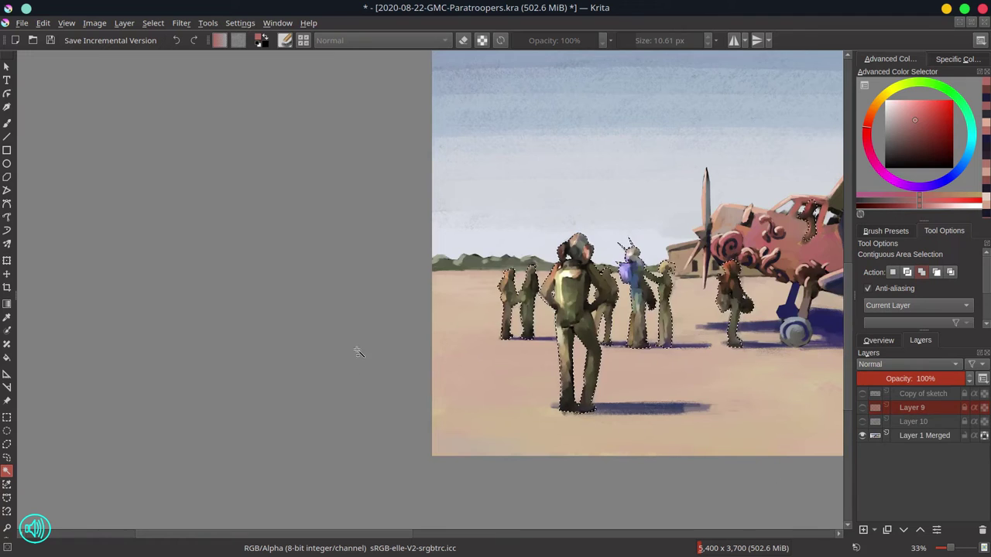
pyautogui.hotkey('ctrl', 's')
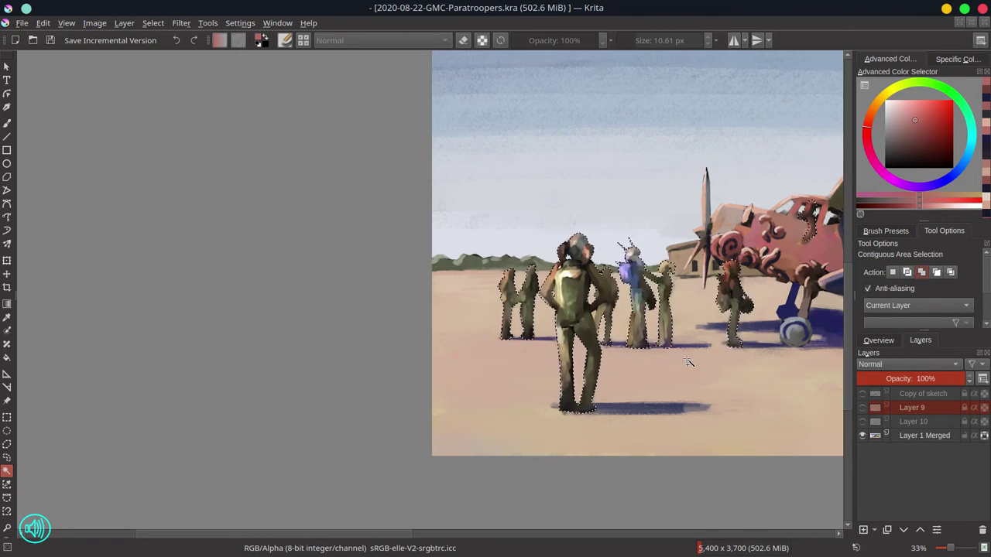
# - Clean up the sandy ground along the standing figures' outlines with sampled beige tones
pyautogui.moveTo(620, 362); pyautogui.dragTo(491, 369)
pyautogui.scroll(2, 491, 369)
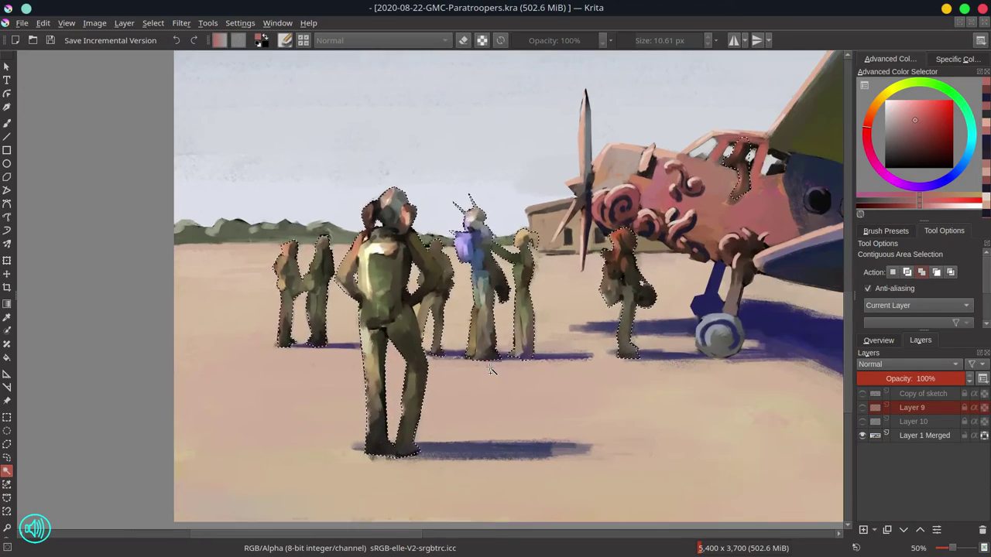
pyautogui.scroll(2, 495, 357)
pyautogui.moveTo(498, 331); pyautogui.dragTo(434, 338)
pyautogui.press('b')
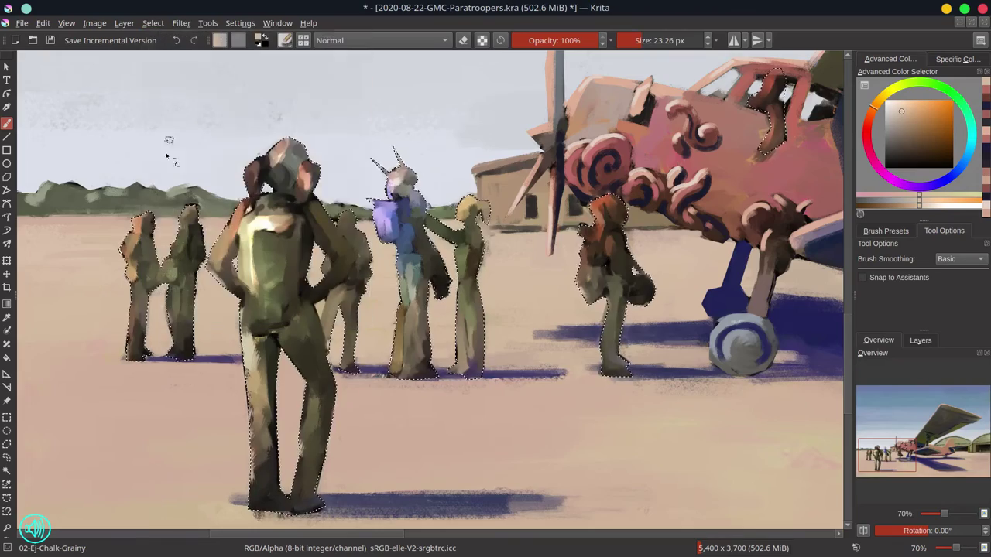
pyautogui.keyDown('ctrl'); pyautogui.click(249, 364); pyautogui.keyUp('ctrl')
pyautogui.keyDown('ctrl'); pyautogui.click(254, 368); pyautogui.keyUp('ctrl')
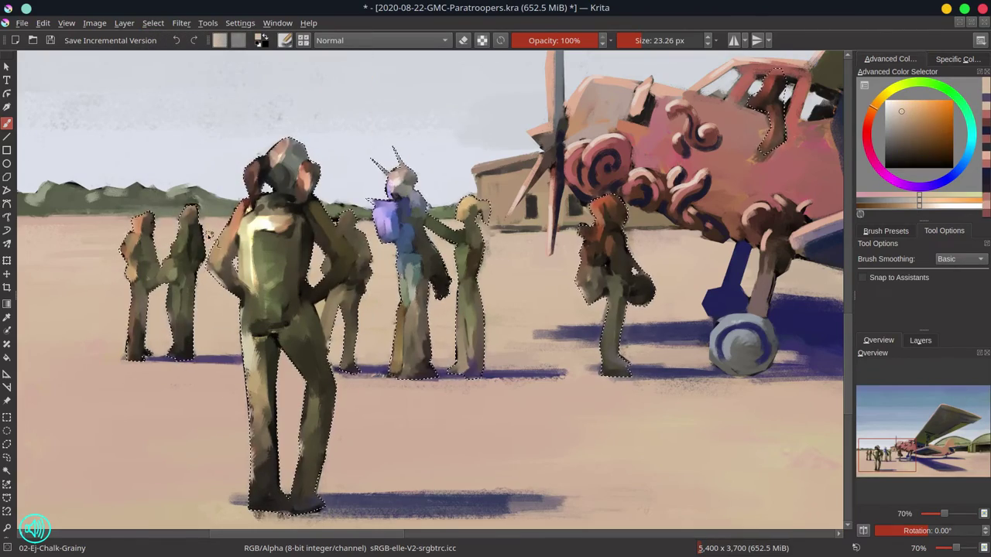
pyautogui.keyDown('ctrl'); pyautogui.click(504, 297); pyautogui.keyUp('ctrl')
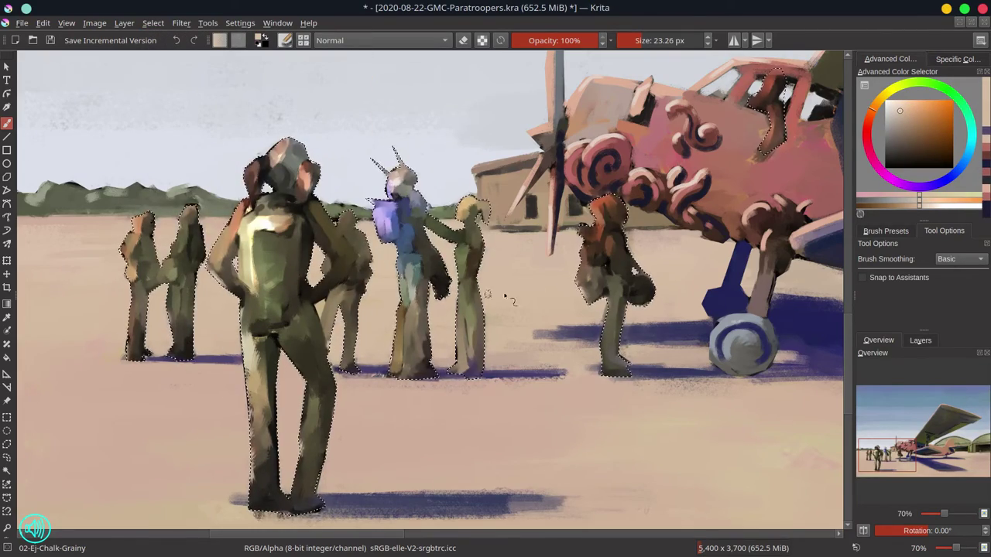
pyautogui.moveTo(459, 242); pyautogui.dragTo(438, 232)
pyautogui.keyDown('ctrl'); pyautogui.click(658, 267); pyautogui.keyUp('ctrl')
pyautogui.moveTo(633, 268); pyautogui.dragTo(639, 274)
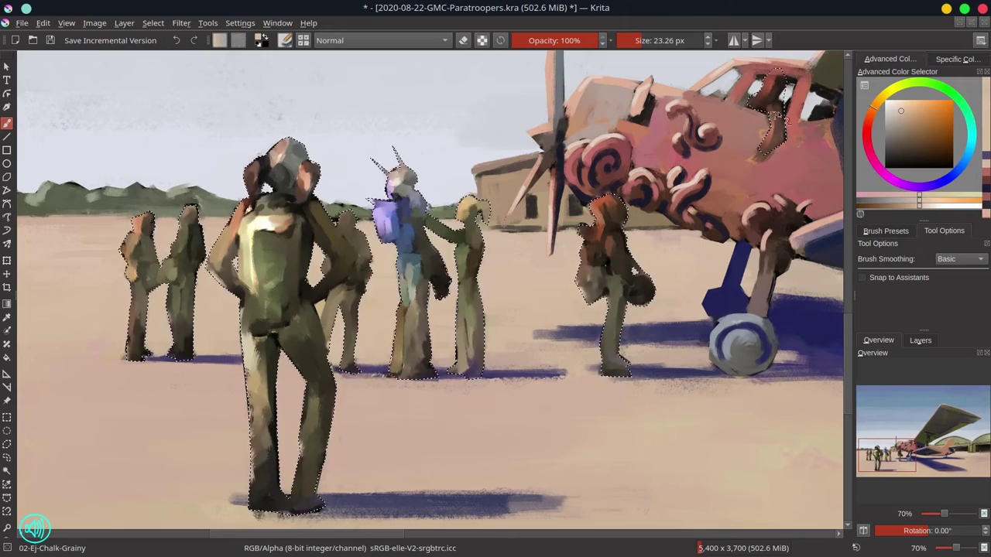
# - Touch up the fuselage area around the figure at the cockpit with sampled red tones, and save the painting
pyautogui.keyDown('ctrl'); pyautogui.click(728, 165); pyautogui.keyUp('ctrl')
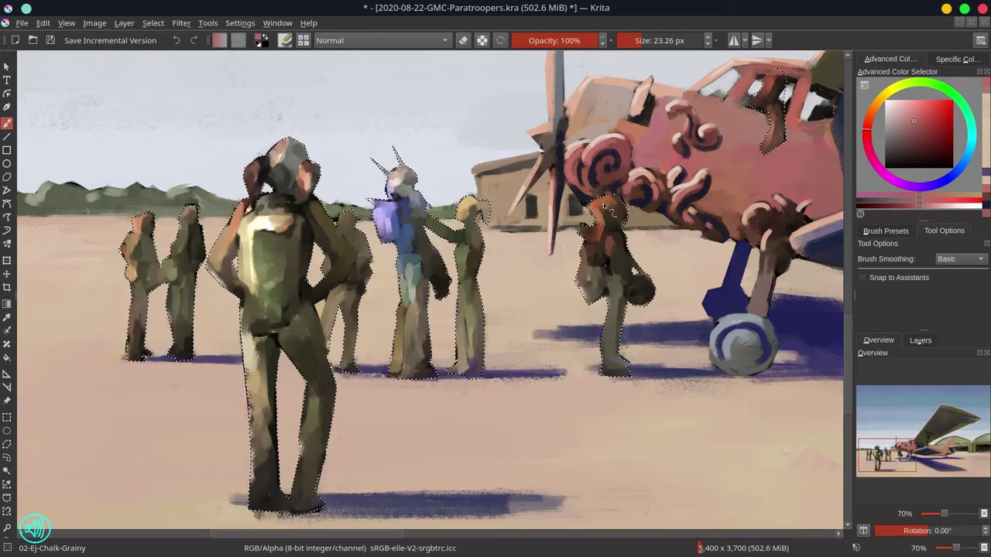
pyautogui.keyDown('ctrl'); pyautogui.click(536, 213); pyautogui.keyUp('ctrl')
pyautogui.keyDown('shift'); pyautogui.moveTo(538, 223); pyautogui.dragTo(534, 223); pyautogui.keyUp('shift')
pyautogui.keyDown('ctrl'); pyautogui.click(539, 229); pyautogui.keyUp('ctrl')
pyautogui.moveTo(774, 107); pyautogui.dragTo(773, 147)
pyautogui.keyDown('ctrl'); pyautogui.click(583, 288); pyautogui.keyUp('ctrl')
pyautogui.keyDown('ctrl'); pyautogui.click(622, 234); pyautogui.keyUp('ctrl')
pyautogui.keyDown('ctrl'); pyautogui.click(656, 212); pyautogui.keyUp('ctrl')
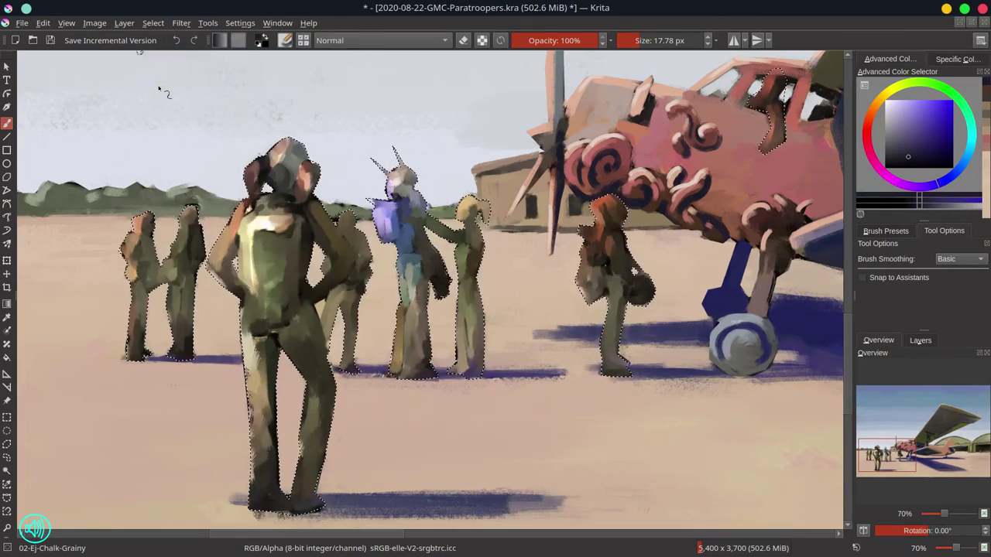
pyautogui.hotkey('ctrl', 's')
# - Clear the selection and paint the leftmost background figure's head with sampled skin and dark tones
pyautogui.keyDown('ctrl'); pyautogui.click(305, 173); pyautogui.keyUp('ctrl')
pyautogui.moveTo(145, 221)
pyautogui.mouseDown()
pyautogui.moveTo(137, 220)
pyautogui.moveTo(149, 232)
pyautogui.mouseUp()
pyautogui.keyDown('ctrl'); pyautogui.click(147, 231); pyautogui.keyUp('ctrl')
pyautogui.keyDown('ctrl'); pyautogui.click(144, 233); pyautogui.keyUp('ctrl')
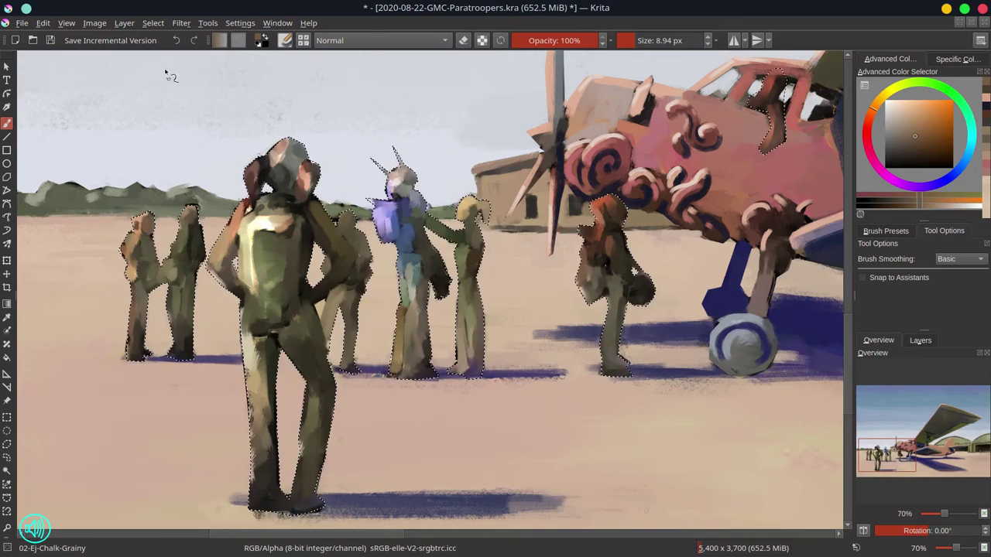
pyautogui.click(154, 23)
pyautogui.click(186, 171)
pyautogui.keyDown('ctrl'); pyautogui.click(151, 229); pyautogui.keyUp('ctrl')
pyautogui.keyDown('ctrl'); pyautogui.click(150, 225); pyautogui.keyUp('ctrl')
pyautogui.press(']')
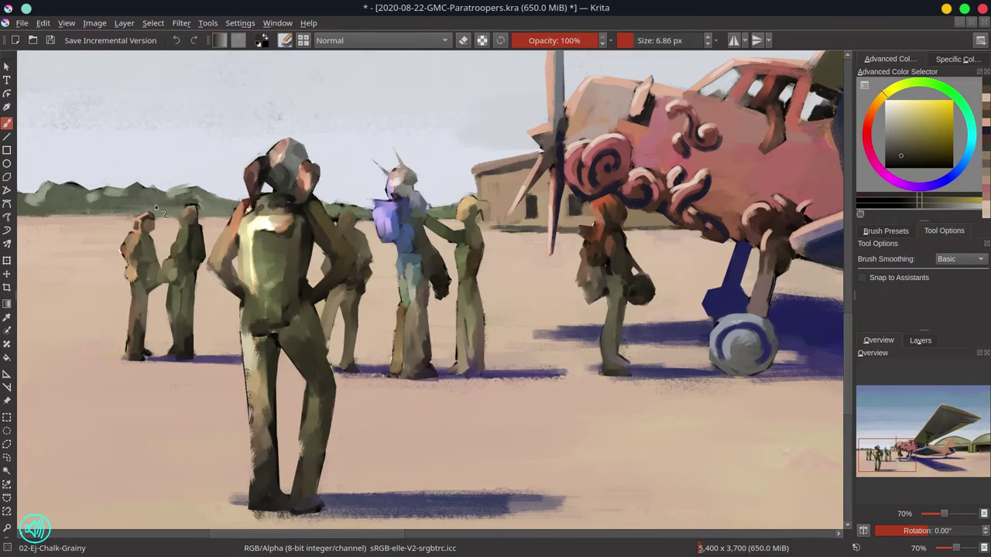
pyautogui.keyDown('ctrl'); pyautogui.click(150, 218); pyautogui.keyUp('ctrl')
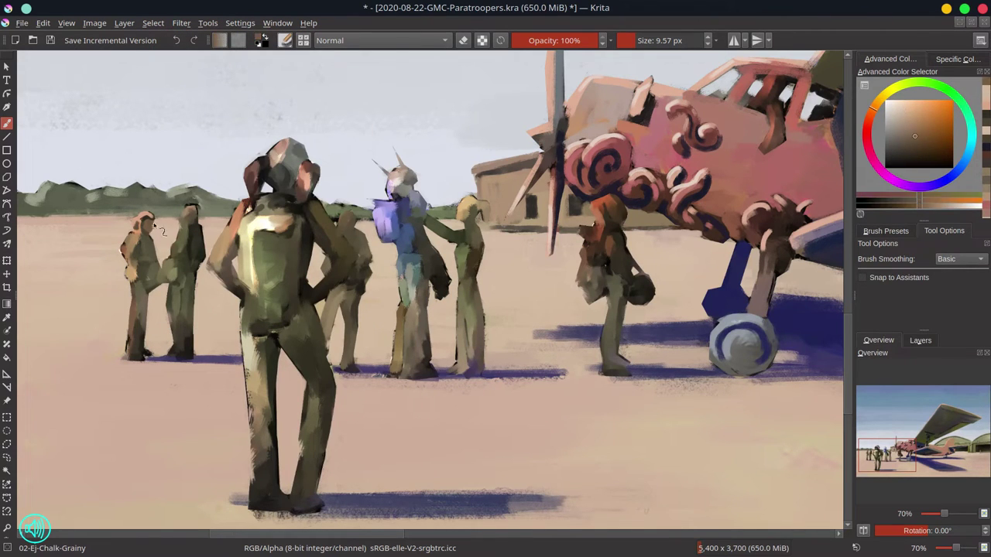
# - Refine the leftmost background figure's torso and arms with sampled brown and olive strokes
pyautogui.keyDown('ctrl'); pyautogui.click(138, 235); pyautogui.keyUp('ctrl')
pyautogui.keyDown('ctrl'); pyautogui.click(131, 239); pyautogui.keyUp('ctrl')
pyautogui.moveTo(137, 240)
pyautogui.mouseDown()
pyautogui.moveTo(178, 233)
pyautogui.moveTo(133, 259)
pyautogui.moveTo(143, 266)
pyautogui.moveTo(134, 240)
pyautogui.moveTo(137, 285)
pyautogui.moveTo(136, 262)
pyautogui.moveTo(179, 242)
pyautogui.moveTo(162, 261)
pyautogui.moveTo(135, 256)
pyautogui.moveTo(163, 251)
pyautogui.moveTo(152, 243)
pyautogui.moveTo(162, 268)
pyautogui.mouseUp()
pyautogui.keyDown('ctrl'); pyautogui.click(141, 249); pyautogui.keyUp('ctrl')
pyautogui.keyDown('ctrl'); pyautogui.click(159, 271); pyautogui.keyUp('ctrl')
pyautogui.keyDown('ctrl'); pyautogui.click(144, 260); pyautogui.keyUp('ctrl')
pyautogui.keyDown('ctrl'); pyautogui.click(130, 241); pyautogui.keyUp('ctrl')
pyautogui.keyDown('ctrl'); pyautogui.click(139, 265); pyautogui.keyUp('ctrl')
pyautogui.keyDown('ctrl'); pyautogui.click(126, 249); pyautogui.keyUp('ctrl')
# - Paint the leftmost figure's lower jacket and legs with sampled green and brown tones
pyautogui.keyDown('ctrl'); pyautogui.click(178, 242); pyautogui.keyUp('ctrl')
pyautogui.keyDown('ctrl'); pyautogui.click(177, 256); pyautogui.keyUp('ctrl')
pyautogui.keyDown('ctrl'); pyautogui.click(172, 268); pyautogui.keyUp('ctrl')
pyautogui.keyDown('ctrl'); pyautogui.click(160, 259); pyautogui.keyUp('ctrl')
pyautogui.keyDown('ctrl'); pyautogui.click(168, 271); pyautogui.keyUp('ctrl')
pyautogui.moveTo(168, 266)
pyautogui.mouseDown()
pyautogui.moveTo(141, 281)
pyautogui.moveTo(163, 294)
pyautogui.moveTo(141, 246)
pyautogui.moveTo(167, 287)
pyautogui.moveTo(166, 248)
pyautogui.moveTo(163, 278)
pyautogui.moveTo(133, 328)
pyautogui.moveTo(134, 292)
pyautogui.moveTo(146, 311)
pyautogui.moveTo(131, 358)
pyautogui.mouseUp()
# - Define the leftmost figure's boots against the ground and touch up the face with sampled colors
pyautogui.keyDown('ctrl'); pyautogui.click(159, 271); pyautogui.keyUp('ctrl')
pyautogui.keyDown('ctrl'); pyautogui.click(152, 362); pyautogui.keyUp('ctrl')
pyautogui.keyDown('ctrl'); pyautogui.click(153, 329); pyautogui.keyUp('ctrl')
pyautogui.keyDown('ctrl'); pyautogui.click(169, 347); pyautogui.keyUp('ctrl')
pyautogui.keyDown('ctrl'); pyautogui.click(152, 359); pyautogui.keyUp('ctrl')
pyautogui.keyDown('ctrl'); pyautogui.click(144, 352); pyautogui.keyUp('ctrl')
pyautogui.keyDown('ctrl'); pyautogui.click(115, 347); pyautogui.keyUp('ctrl')
pyautogui.moveTo(118, 356); pyautogui.dragTo(123, 361)
pyautogui.keyDown('ctrl'); pyautogui.click(151, 228); pyautogui.keyUp('ctrl')
pyautogui.moveTo(151, 223); pyautogui.dragTo(148, 230)
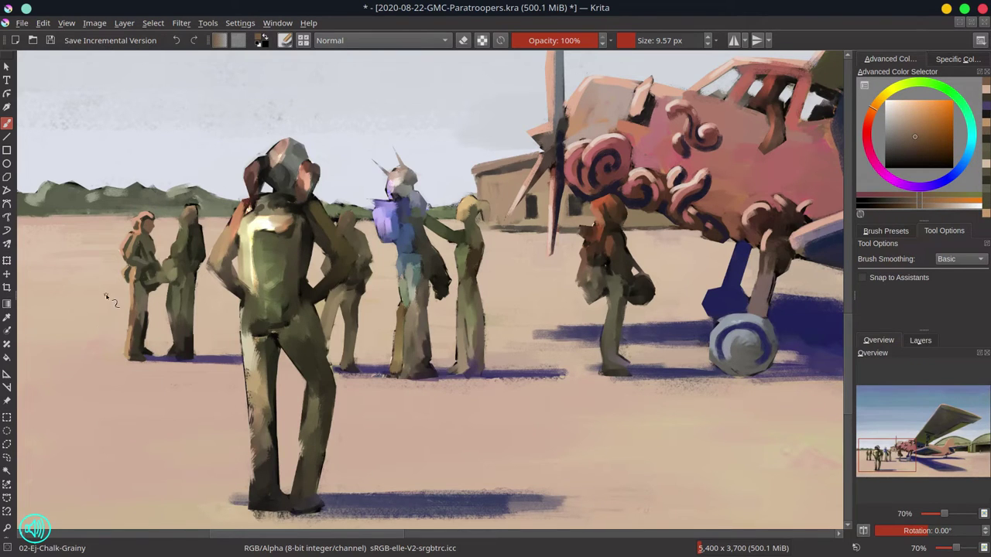
# - Paint the head and upper body of the second background figure with sampled skin and green tones
pyautogui.moveTo(183, 213)
pyautogui.mouseDown()
pyautogui.moveTo(196, 223)
pyautogui.moveTo(178, 222)
pyautogui.moveTo(171, 258)
pyautogui.moveTo(199, 238)
pyautogui.moveTo(166, 278)
pyautogui.moveTo(165, 269)
pyautogui.moveTo(169, 338)
pyautogui.moveTo(185, 216)
pyautogui.moveTo(185, 231)
pyautogui.moveTo(179, 205)
pyautogui.moveTo(172, 333)
pyautogui.mouseUp()
pyautogui.keyDown('ctrl'); pyautogui.click(191, 220); pyautogui.keyUp('ctrl')
pyautogui.keyDown('ctrl'); pyautogui.click(208, 214); pyautogui.keyUp('ctrl')
pyautogui.keyDown('ctrl'); pyautogui.click(223, 246); pyautogui.keyUp('ctrl')
pyautogui.keyDown('ctrl'); pyautogui.click(186, 226); pyautogui.keyUp('ctrl')
pyautogui.keyDown('ctrl'); pyautogui.click(170, 234); pyautogui.keyUp('ctrl')
pyautogui.keyDown('ctrl'); pyautogui.click(221, 266); pyautogui.keyUp('ctrl')
pyautogui.keyDown('ctrl'); pyautogui.click(171, 273); pyautogui.keyUp('ctrl')
# - Refine the second background figure's cap, face and jacket with small sampled strokes
pyautogui.keyDown('ctrl'); pyautogui.click(184, 226); pyautogui.keyUp('ctrl')
pyautogui.keyDown('ctrl'); pyautogui.click(187, 209); pyautogui.keyUp('ctrl')
pyautogui.keyDown('ctrl'); pyautogui.click(185, 217); pyautogui.keyUp('ctrl')
pyautogui.keyDown('ctrl'); pyautogui.click(214, 261); pyautogui.keyUp('ctrl')
pyautogui.keyDown('ctrl'); pyautogui.click(198, 254); pyautogui.keyUp('ctrl')
pyautogui.keyDown('ctrl'); pyautogui.click(177, 294); pyautogui.keyUp('ctrl')
pyautogui.keyDown('ctrl'); pyautogui.click(175, 301); pyautogui.keyUp('ctrl')
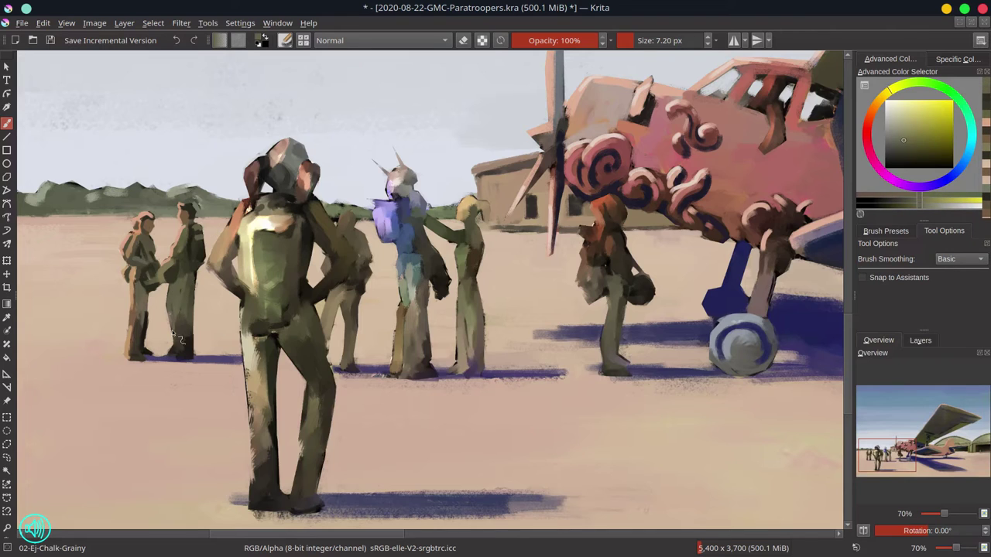
# - Repaint the second background figure's legs and boots in sampled olive tones, and touch up the leftmost figure's leg
pyautogui.keyDown('ctrl'); pyautogui.click(186, 309); pyautogui.keyUp('ctrl')
pyautogui.moveTo(192, 276); pyautogui.dragTo(191, 321)
pyautogui.keyDown('ctrl'); pyautogui.click(189, 297); pyautogui.keyUp('ctrl')
pyautogui.keyDown('ctrl'); pyautogui.click(176, 337); pyautogui.keyUp('ctrl')
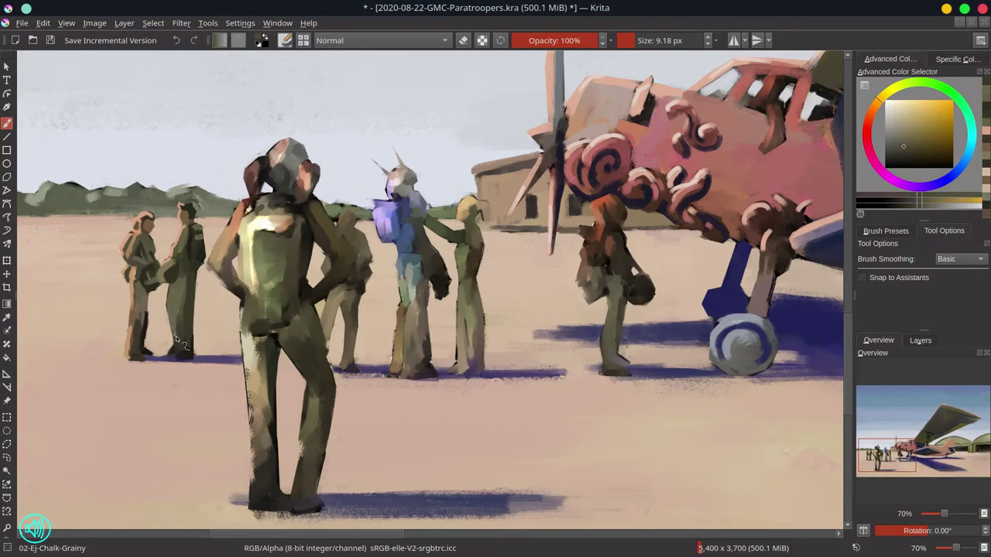
pyautogui.keyDown('ctrl'); pyautogui.click(177, 336); pyautogui.keyUp('ctrl')
pyautogui.moveTo(174, 355)
pyautogui.mouseDown()
pyautogui.moveTo(186, 357)
pyautogui.moveTo(183, 320)
pyautogui.moveTo(192, 350)
pyautogui.mouseUp()
pyautogui.keyDown('ctrl'); pyautogui.click(188, 292); pyautogui.keyUp('ctrl')
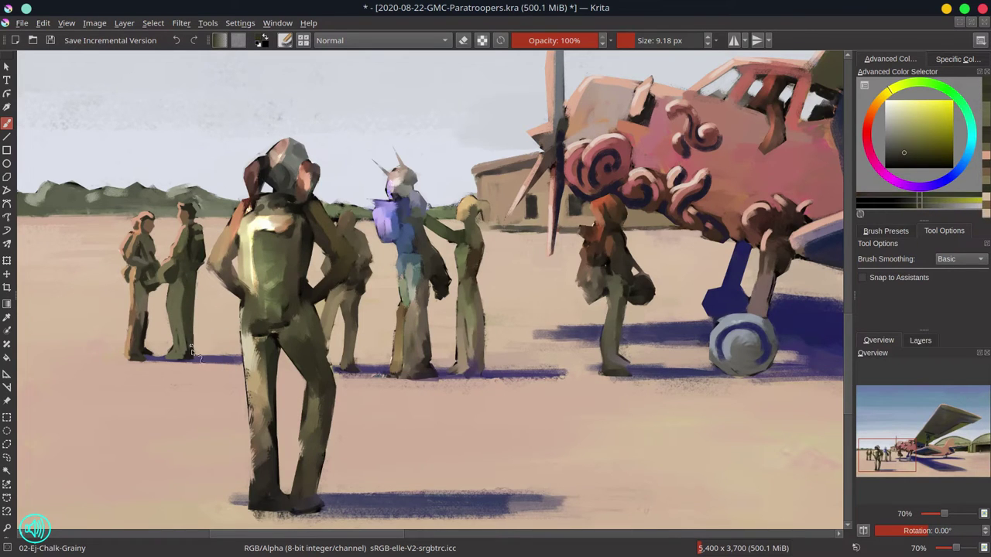
pyautogui.moveTo(148, 297); pyautogui.dragTo(147, 327)
pyautogui.keyDown('ctrl'); pyautogui.click(167, 345); pyautogui.keyUp('ctrl')
pyautogui.keyDown('ctrl'); pyautogui.click(263, 225); pyautogui.keyUp('ctrl')
pyautogui.keyDown('shift'); pyautogui.moveTo(244, 215); pyautogui.dragTo(252, 216); pyautogui.keyUp('shift')
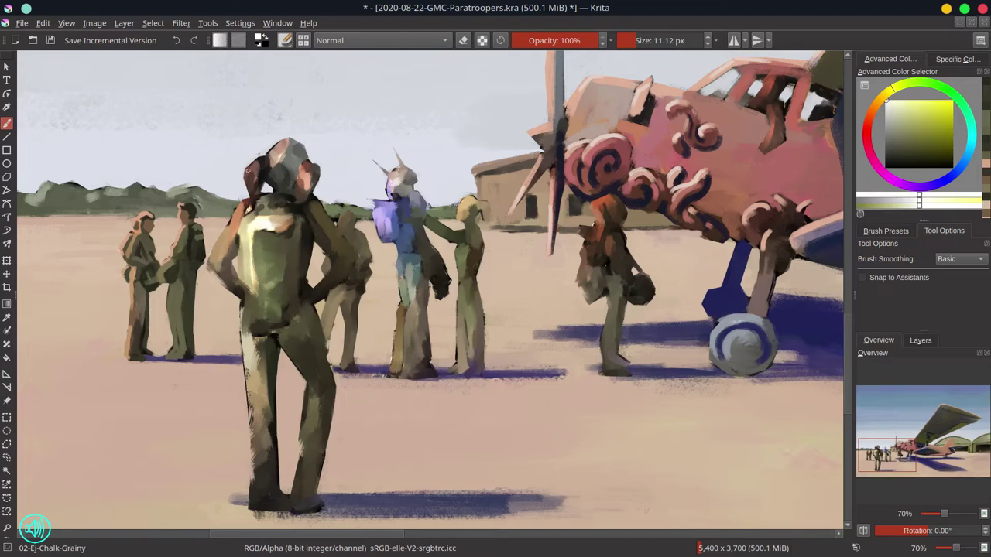
pyautogui.moveTo(258, 160)
pyautogui.mouseDown()
pyautogui.moveTo(247, 194)
pyautogui.moveTo(307, 192)
pyautogui.moveTo(213, 266)
pyautogui.mouseUp()
pyautogui.click(899, 106)
pyautogui.keyDown('ctrl'); pyautogui.click(150, 222); pyautogui.keyUp('ctrl')
pyautogui.keyDown('ctrl'); pyautogui.click(146, 218); pyautogui.keyUp('ctrl')
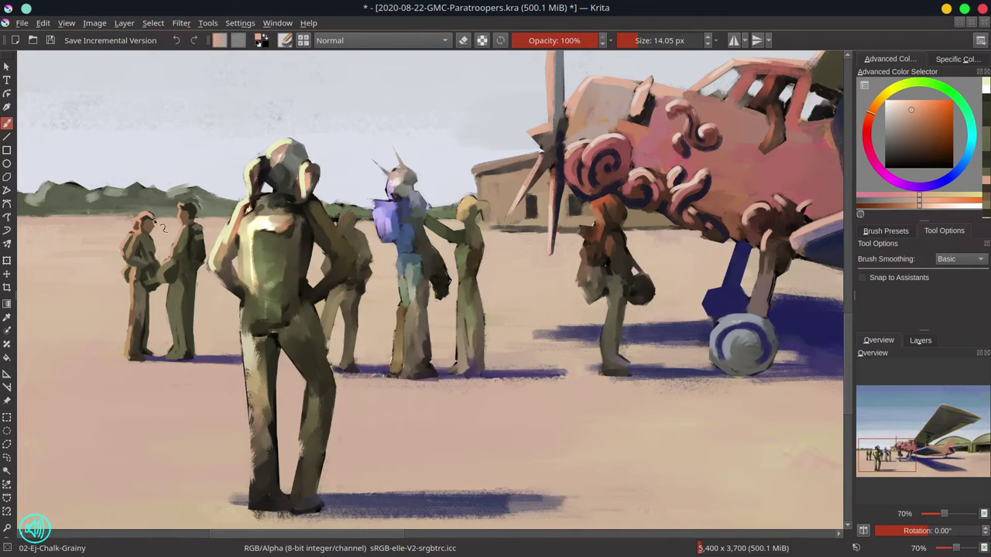
pyautogui.hotkey('ctrl', 'z')
pyautogui.hotkey('ctrl', 'z')
pyautogui.hotkey('ctrl', 'z')
pyautogui.hotkey('ctrl', 'z')
# - Paint light peach highlights on the foreground paratrooper's hair, helmet, arm and shoulders
pyautogui.press('l')
pyautogui.moveTo(258, 159); pyautogui.dragTo(251, 187)
pyautogui.moveTo(306, 163); pyautogui.dragTo(302, 203)
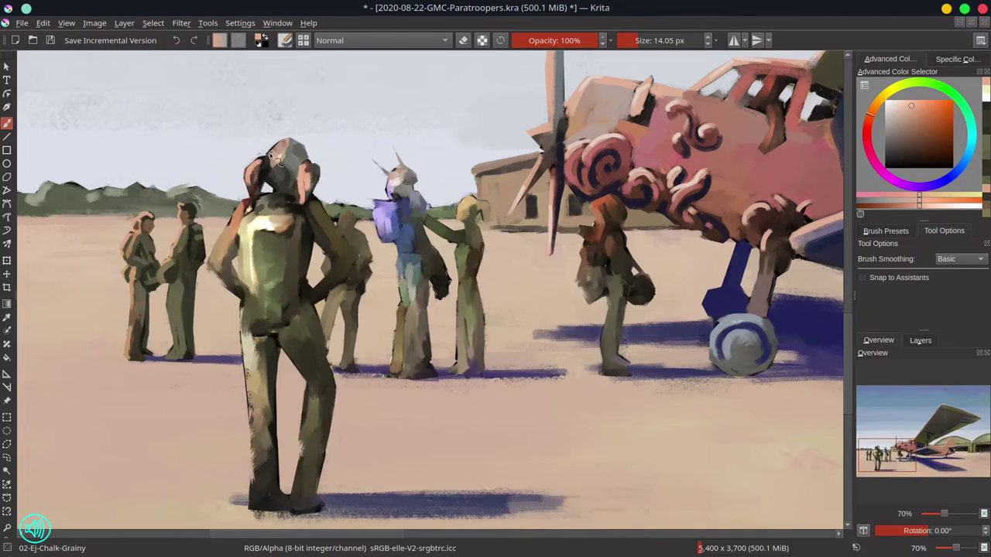
pyautogui.moveTo(269, 156); pyautogui.dragTo(293, 142)
pyautogui.moveTo(243, 204); pyautogui.dragTo(212, 268)
pyautogui.moveTo(249, 200)
pyautogui.mouseDown()
pyautogui.moveTo(243, 208)
pyautogui.moveTo(274, 216)
pyautogui.moveTo(296, 201)
pyautogui.mouseUp()
# - Shade the foreground paratrooper's helmet and neck with sampled dark tones
pyautogui.keyDown('ctrl'); pyautogui.click(271, 197); pyautogui.keyUp('ctrl')
pyautogui.keyDown('ctrl'); pyautogui.click(273, 201); pyautogui.keyUp('ctrl')
pyautogui.keyDown('ctrl'); pyautogui.click(279, 167); pyautogui.keyUp('ctrl')
pyautogui.moveTo(275, 164)
pyautogui.mouseDown()
pyautogui.moveTo(287, 180)
pyautogui.moveTo(312, 158)
pyautogui.moveTo(311, 200)
pyautogui.moveTo(300, 208)
pyautogui.mouseUp()
pyautogui.keyDown('ctrl'); pyautogui.click(298, 154); pyautogui.keyUp('ctrl')
pyautogui.keyDown('ctrl'); pyautogui.click(314, 173); pyautogui.keyUp('ctrl')
# - Define the upper flap and shaded side of the foreground paratrooper's backpack with sampled tones
pyautogui.keyDown('ctrl'); pyautogui.click(282, 205); pyautogui.keyUp('ctrl')
pyautogui.moveTo(248, 239)
pyautogui.mouseDown()
pyautogui.moveTo(291, 234)
pyautogui.moveTo(291, 265)
pyautogui.moveTo(276, 234)
pyautogui.mouseUp()
pyautogui.keyDown('ctrl'); pyautogui.click(277, 272); pyautogui.keyUp('ctrl')
pyautogui.keyDown('ctrl'); pyautogui.click(299, 268); pyautogui.keyUp('ctrl')
pyautogui.moveTo(299, 266); pyautogui.dragTo(297, 300)
pyautogui.keyDown('ctrl'); pyautogui.click(327, 263); pyautogui.keyUp('ctrl')
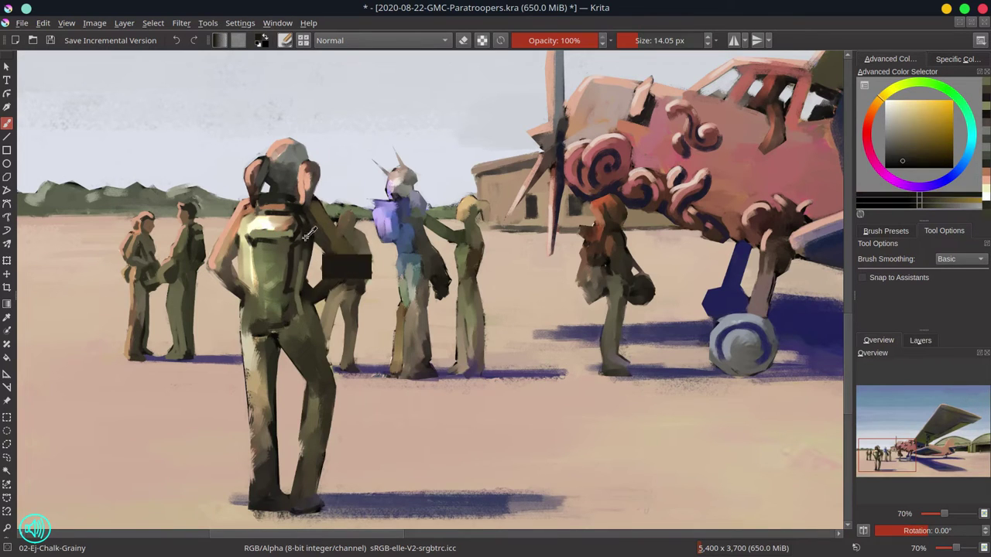
# - Shade the foreground paratrooper's right arm with sampled dark tones and add lighter olive strokes along it
pyautogui.moveTo(316, 242)
pyautogui.mouseDown()
pyautogui.moveTo(323, 265)
pyautogui.moveTo(320, 235)
pyautogui.moveTo(333, 268)
pyautogui.moveTo(330, 289)
pyautogui.mouseUp()
pyautogui.keyDown('ctrl'); pyautogui.click(325, 246); pyautogui.keyUp('ctrl')
pyautogui.keyDown('ctrl'); pyautogui.click(337, 210); pyautogui.keyUp('ctrl')
pyautogui.keyDown('ctrl'); pyautogui.click(330, 230); pyautogui.keyUp('ctrl')
pyautogui.keyDown('ctrl'); pyautogui.click(360, 238); pyautogui.keyUp('ctrl')
pyautogui.moveTo(338, 223); pyautogui.dragTo(345, 233)
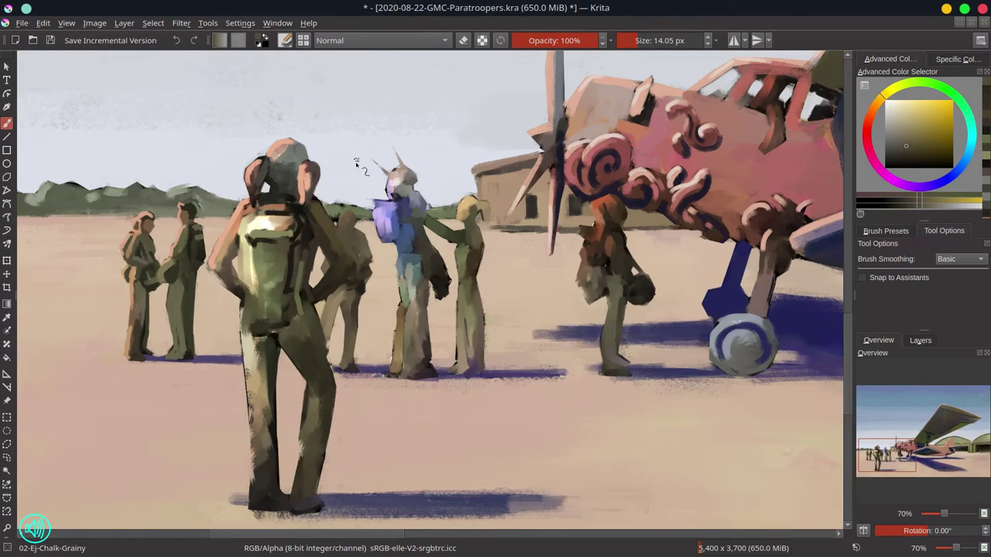
pyautogui.click(902, 138)
pyautogui.moveTo(312, 199); pyautogui.dragTo(346, 274)
# - Trim the foreground paratrooper's left elbow with sampled sand color and refine the backpack's lower edge
pyautogui.keyDown('ctrl'); pyautogui.click(220, 249); pyautogui.keyUp('ctrl')
pyautogui.keyDown('ctrl'); pyautogui.click(210, 267); pyautogui.keyUp('ctrl')
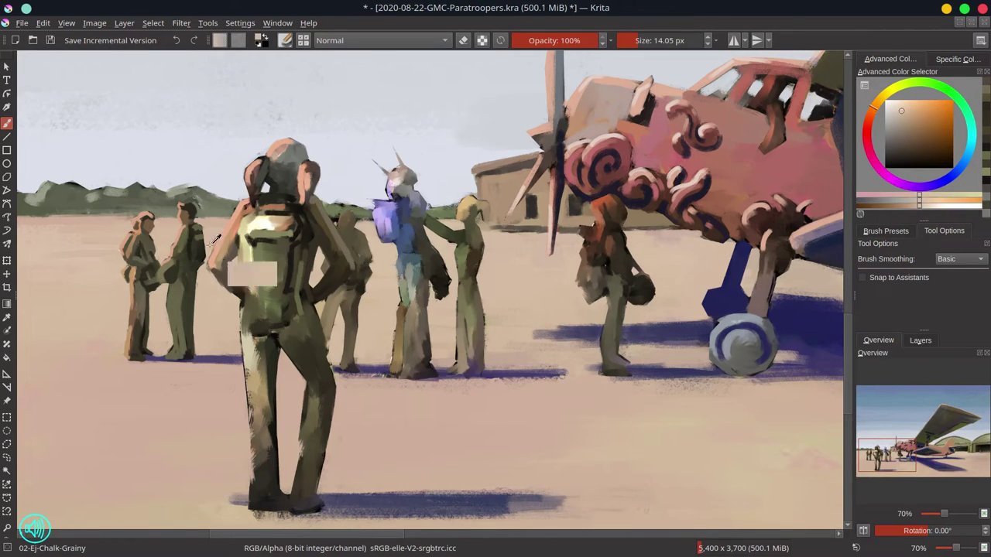
pyautogui.moveTo(210, 269); pyautogui.dragTo(238, 301)
pyautogui.keyDown('ctrl'); pyautogui.click(231, 290); pyautogui.keyUp('ctrl')
pyautogui.keyDown('ctrl'); pyautogui.click(226, 297); pyautogui.keyUp('ctrl')
pyautogui.keyDown('ctrl'); pyautogui.click(247, 224); pyautogui.keyUp('ctrl')
pyautogui.moveTo(242, 264); pyautogui.dragTo(269, 311)
# - Paint a brown bedroll beneath the foreground paratrooper's backpack, with a near-white highlight on its lit end
pyautogui.keyDown('ctrl'); pyautogui.click(267, 306); pyautogui.keyUp('ctrl')
pyautogui.keyDown('ctrl'); pyautogui.click(251, 336); pyautogui.keyUp('ctrl')
pyautogui.moveTo(252, 314)
pyautogui.mouseDown()
pyautogui.moveTo(279, 315)
pyautogui.moveTo(285, 333)
pyautogui.moveTo(238, 313)
pyautogui.mouseUp()
pyautogui.keyDown('ctrl'); pyautogui.click(268, 328); pyautogui.keyUp('ctrl')
pyautogui.moveTo(233, 312)
pyautogui.mouseDown()
pyautogui.moveTo(260, 330)
pyautogui.moveTo(302, 332)
pyautogui.moveTo(231, 319)
pyautogui.mouseUp()
pyautogui.keyDown('ctrl'); pyautogui.click(259, 314); pyautogui.keyUp('ctrl')
pyautogui.keyDown('ctrl'); pyautogui.click(254, 246); pyautogui.keyUp('ctrl')
pyautogui.moveTo(242, 307); pyautogui.dragTo(237, 307)
pyautogui.moveTo(249, 305)
pyautogui.mouseDown()
pyautogui.moveTo(234, 306)
pyautogui.moveTo(226, 322)
pyautogui.mouseUp()
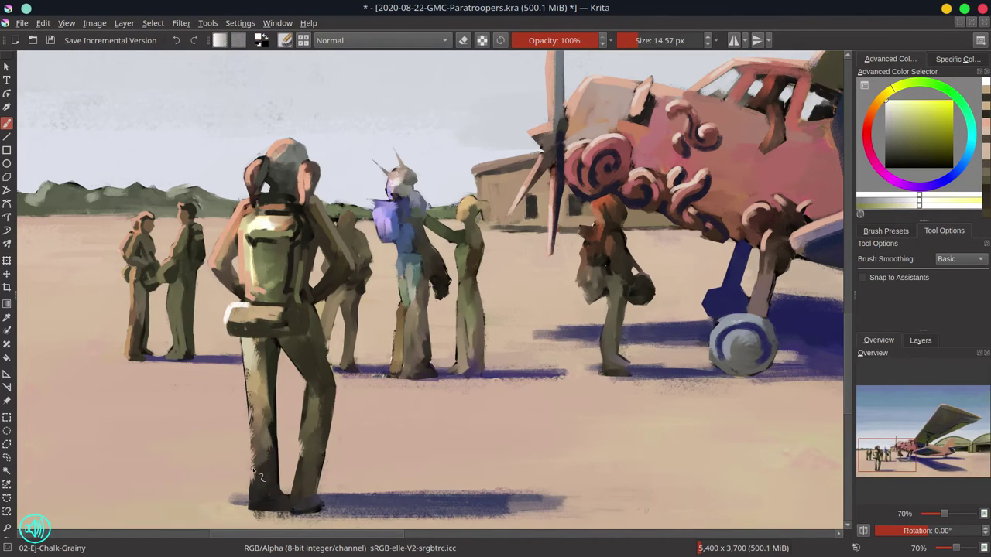
# - Save the painting and mirror the canvas view with the whole picture in sight
pyautogui.keyDown('ctrl'); pyautogui.click(255, 193); pyautogui.keyUp('ctrl')
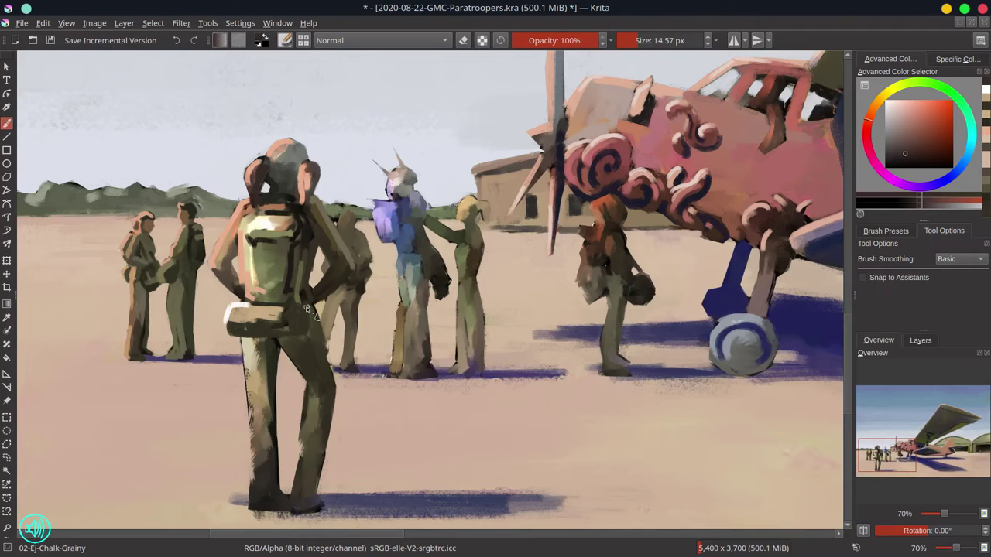
pyautogui.press('2')
pyautogui.hotkey('ctrl', 's')
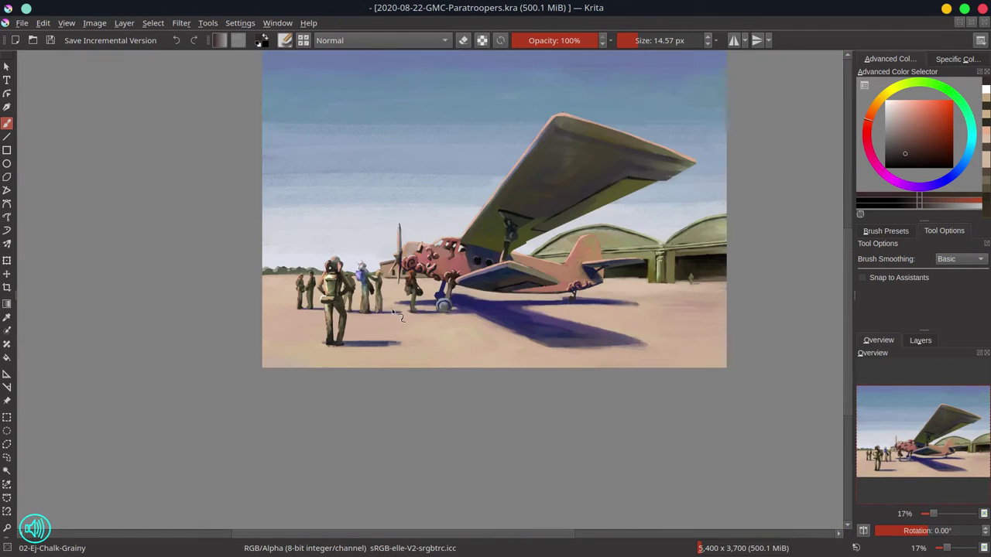
pyautogui.click(863, 531)
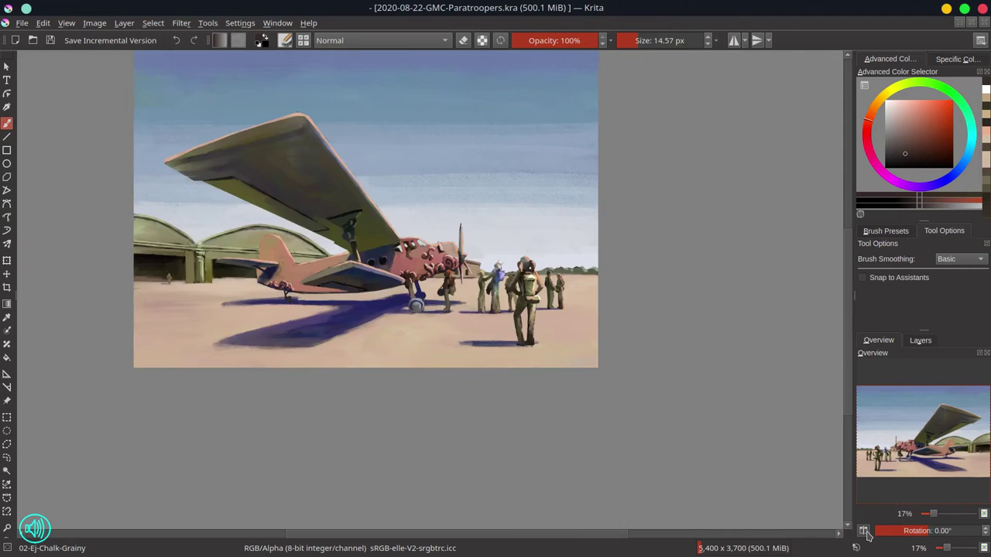
pyautogui.moveTo(731, 363); pyautogui.dragTo(729, 406)
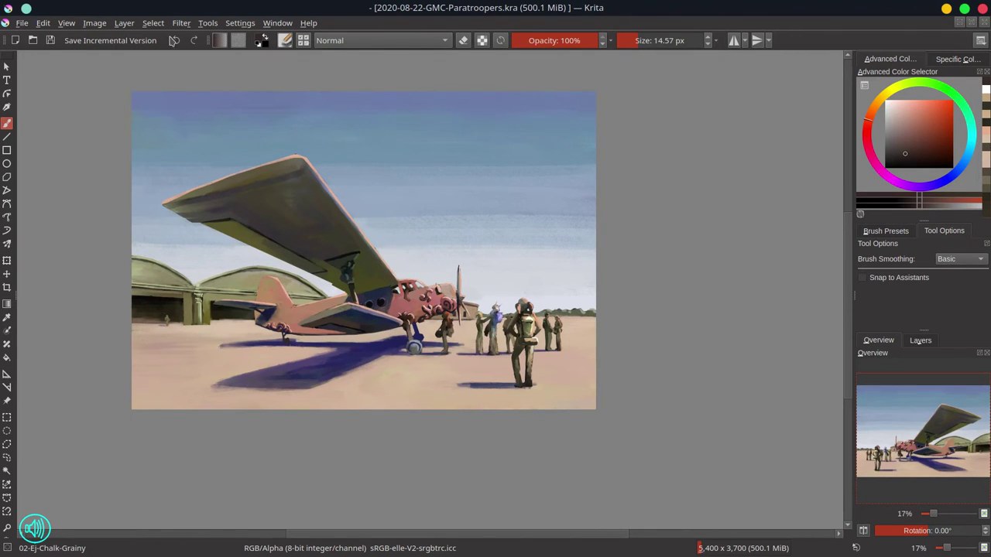
pyautogui.click(181, 23)
pyautogui.moveTo(186, 54)
pyautogui.click(458, 162)
pyautogui.moveTo(746, 187); pyautogui.dragTo(774, 188)
pyautogui.moveTo(806, 123); pyautogui.dragTo(875, 140)
pyautogui.moveTo(844, 199); pyautogui.dragTo(858, 203)
pyautogui.moveTo(858, 203); pyautogui.dragTo(896, 203)
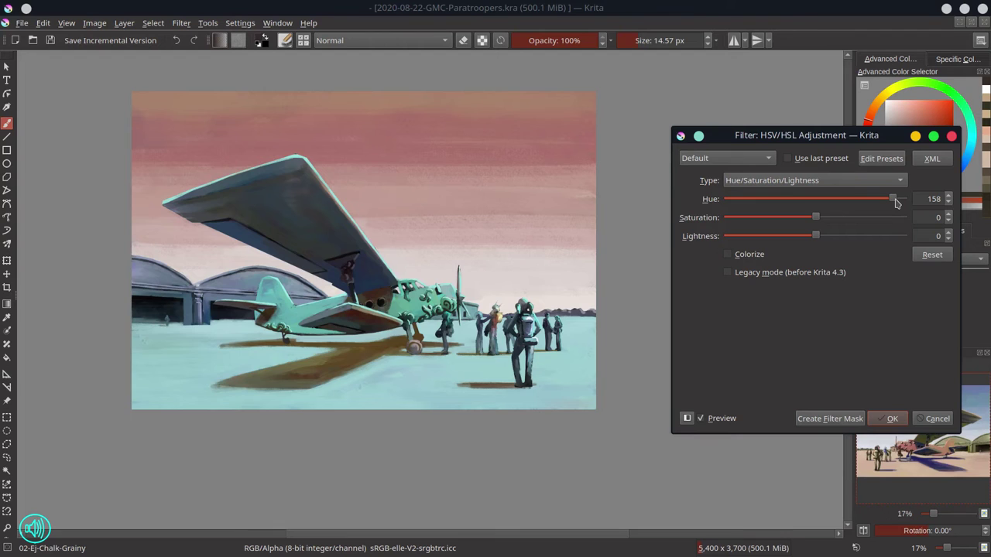
pyautogui.moveTo(896, 203); pyautogui.dragTo(749, 203)
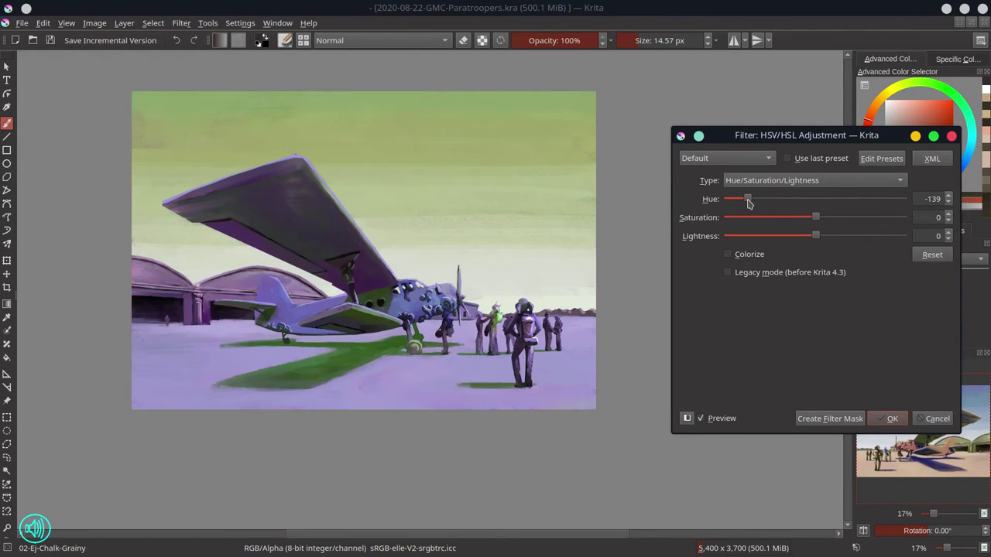
pyautogui.press('Escape')
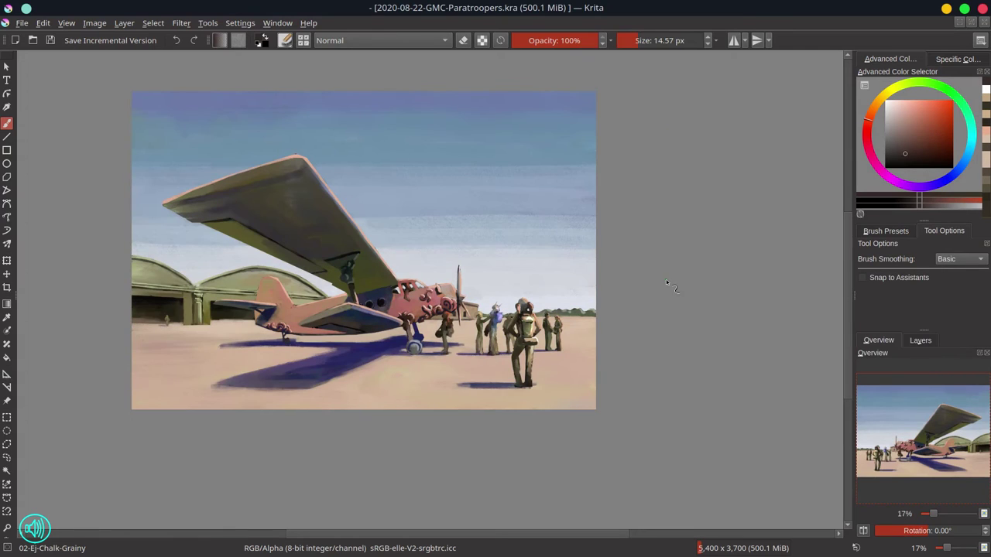
# - Add a new paint layer at the top of the layer stack and pick a near-black paint color
pyautogui.keyDown('ctrl'); pyautogui.click(482, 96); pyautogui.keyUp('ctrl')
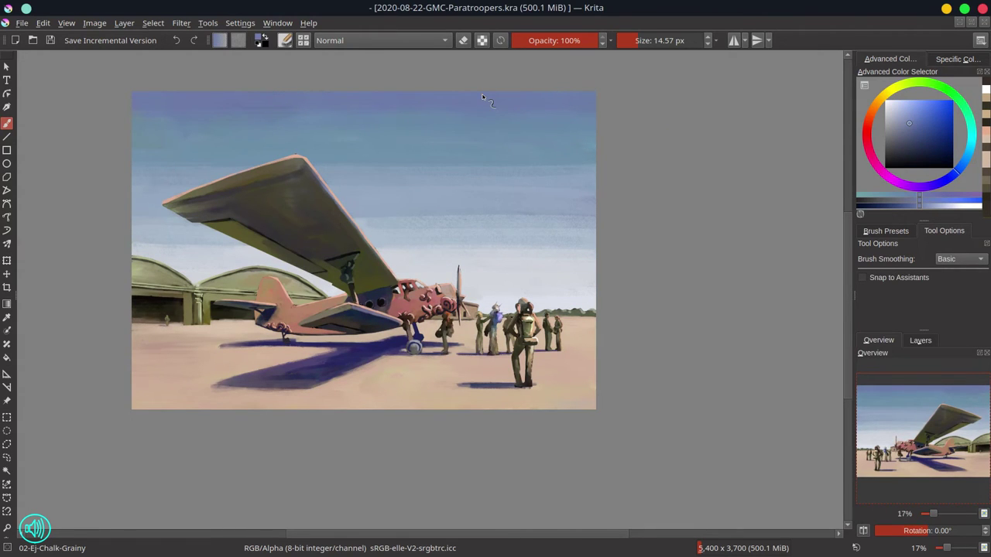
pyautogui.click(921, 341)
pyautogui.click(863, 530)
pyautogui.moveTo(891, 164); pyautogui.dragTo(853, 185)
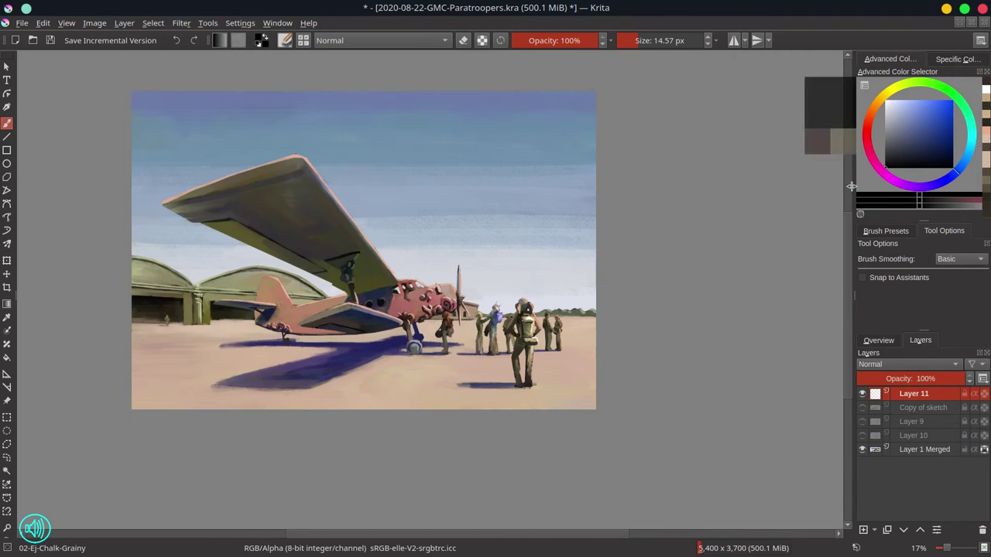
# - Fill the new top layer with near-black, set its blending mode to Color, and hide the layer
pyautogui.press('f')
pyautogui.click(495, 407)
pyautogui.click(890, 365)
pyautogui.click(889, 373)
pyautogui.click(879, 342)
pyautogui.click(919, 341)
pyautogui.click(862, 394)
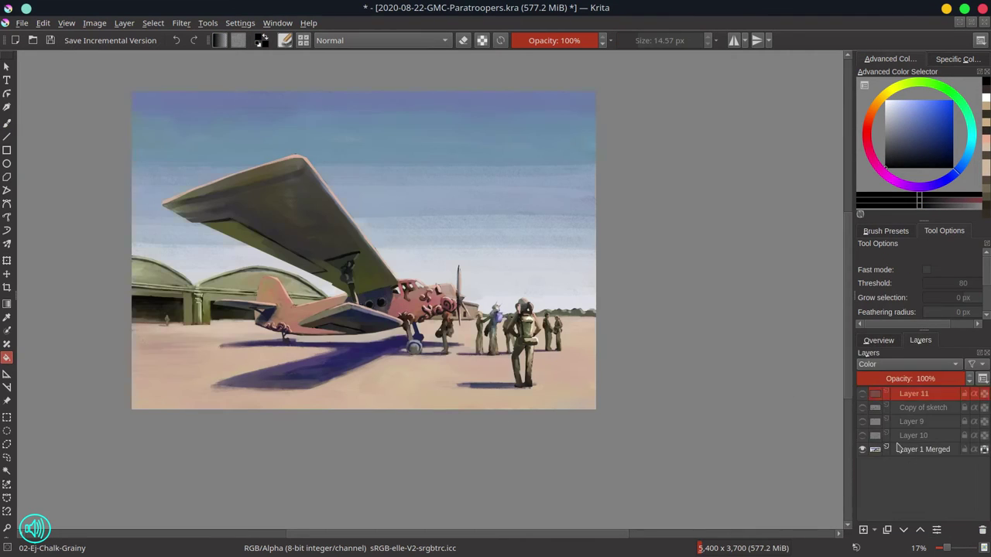
# - Save the painting and return to the Freehand Brush with the canvas overview shown
pyautogui.click(878, 341)
pyautogui.hotkey('ctrl', 's')
pyautogui.click(6, 125)
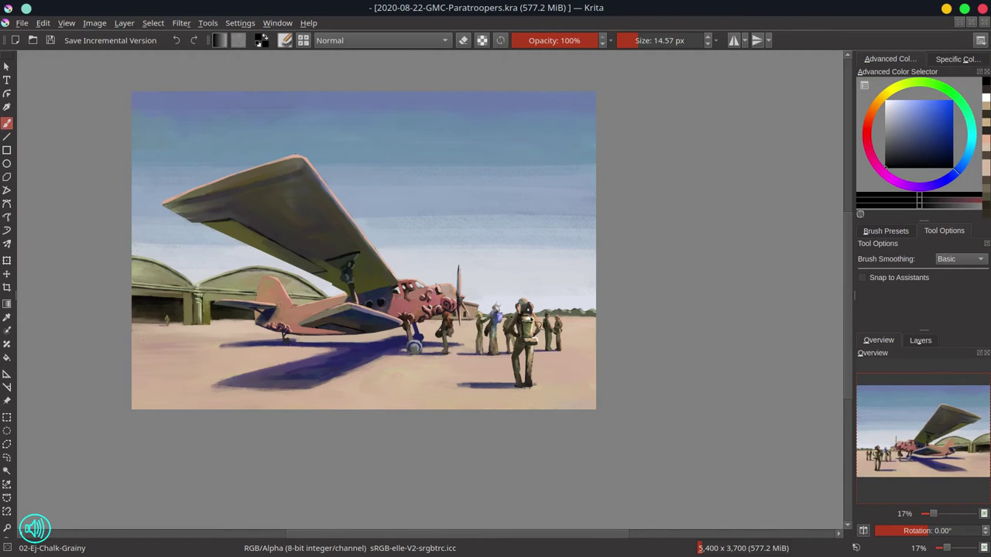
# - Paint a light, warm highlight along the sunlit outer edge of the foreground paratrooper's leg
pyautogui.scroll(4, 501, 346)
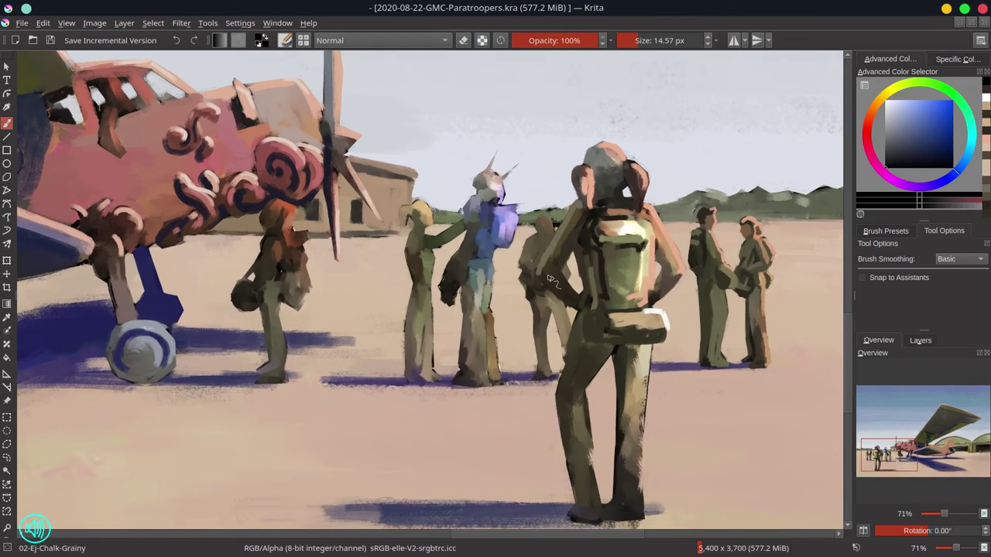
pyautogui.keyDown('ctrl'); pyautogui.click(648, 284); pyautogui.keyUp('ctrl')
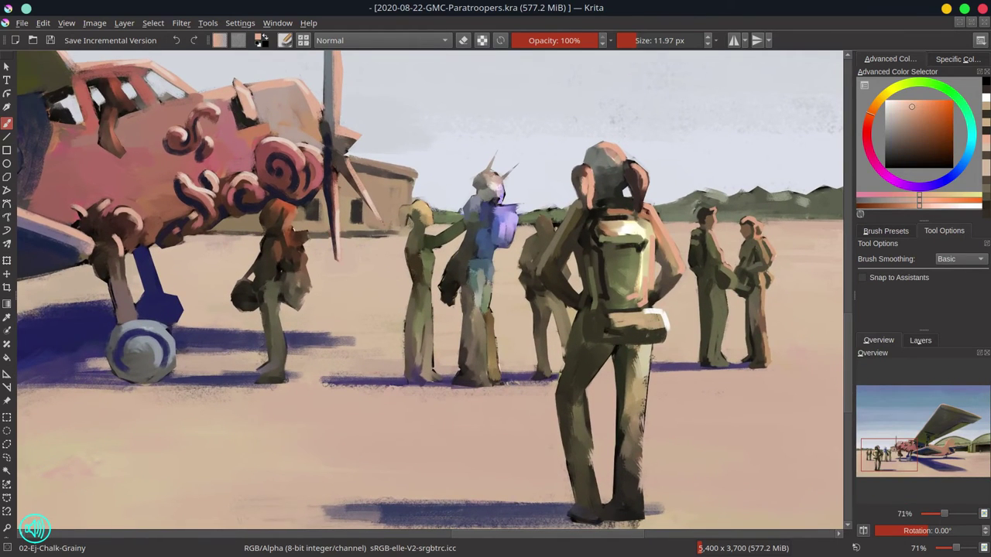
pyautogui.moveTo(650, 374); pyautogui.dragTo(643, 420)
pyautogui.keyDown('ctrl'); pyautogui.click(645, 353); pyautogui.keyUp('ctrl')
pyautogui.click(878, 102)
pyautogui.moveTo(652, 350); pyautogui.dragTo(641, 511)
# - Deepen the foreground paratrooper's shaded trouser leg and crotch folds with sampled dark olive tones
pyautogui.keyDown('ctrl'); pyautogui.click(594, 447); pyautogui.keyUp('ctrl')
pyautogui.moveTo(590, 449); pyautogui.dragTo(600, 505)
pyautogui.moveTo(606, 375); pyautogui.dragTo(579, 410)
pyautogui.keyDown('ctrl'); pyautogui.click(600, 371); pyautogui.keyUp('ctrl')
pyautogui.keyDown('ctrl'); pyautogui.click(606, 349); pyautogui.keyUp('ctrl')
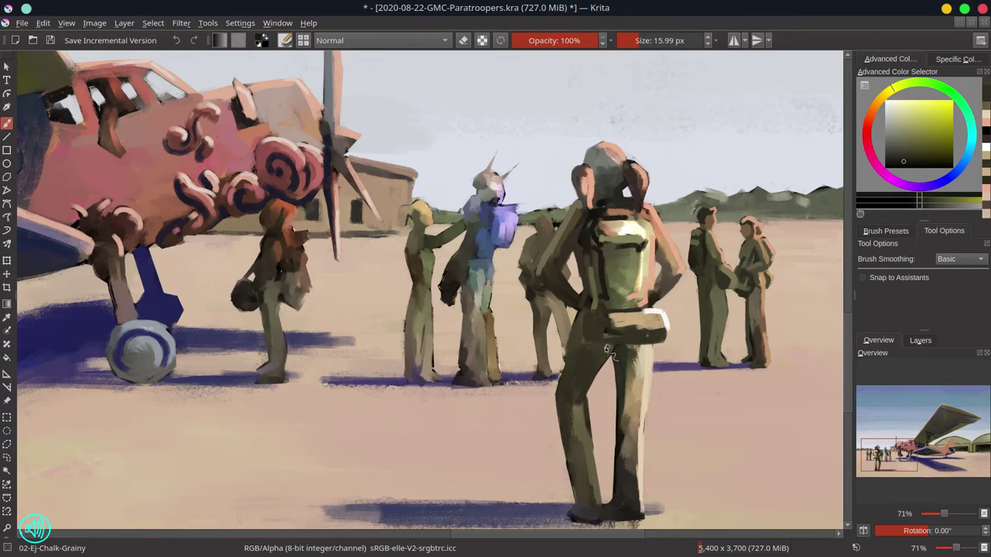
pyautogui.moveTo(607, 348); pyautogui.dragTo(636, 358)
pyautogui.moveTo(640, 348); pyautogui.dragTo(624, 375)
# - Touch up the foreground paratrooper's hip, shaded boot and outer trouser edge with sampled colors
pyautogui.keyDown('ctrl'); pyautogui.click(586, 343); pyautogui.keyUp('ctrl')
pyautogui.moveTo(586, 342); pyautogui.dragTo(593, 353)
pyautogui.keyDown('ctrl'); pyautogui.click(580, 503); pyautogui.keyUp('ctrl')
pyautogui.moveTo(580, 503); pyautogui.dragTo(596, 510)
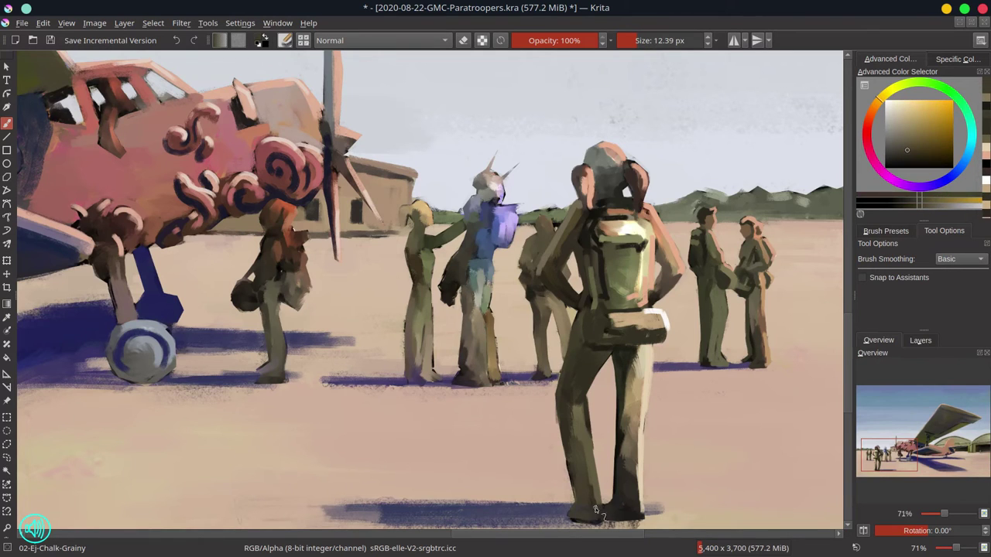
pyautogui.keyDown('ctrl'); pyautogui.click(559, 439); pyautogui.keyUp('ctrl')
pyautogui.moveTo(562, 435); pyautogui.dragTo(568, 466)
# - Reshape the head of the figure standing behind the foreground paratrooper with dark olive and background colors
pyautogui.keyDown('ctrl'); pyautogui.click(613, 214); pyautogui.keyUp('ctrl')
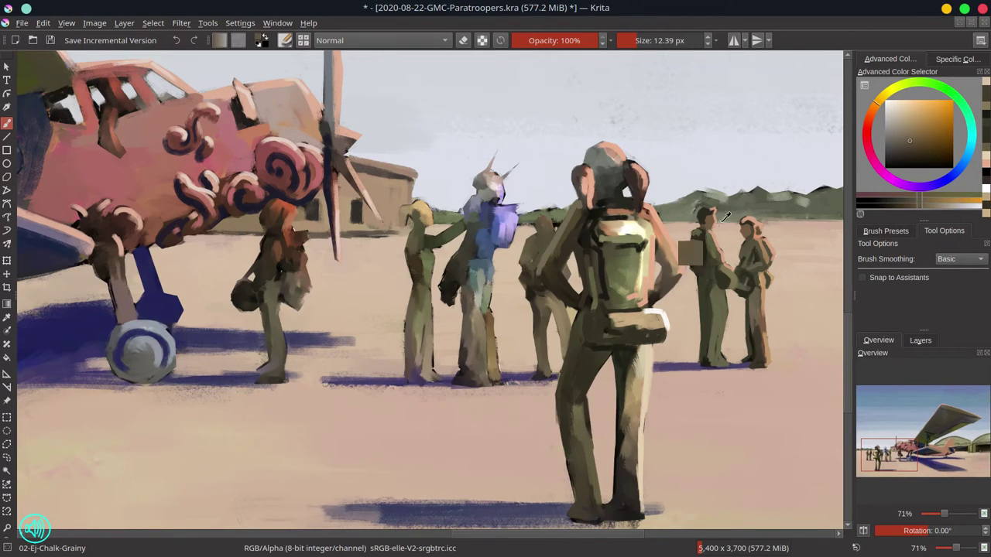
pyautogui.keyDown('ctrl'); pyautogui.click(543, 226); pyautogui.keyUp('ctrl')
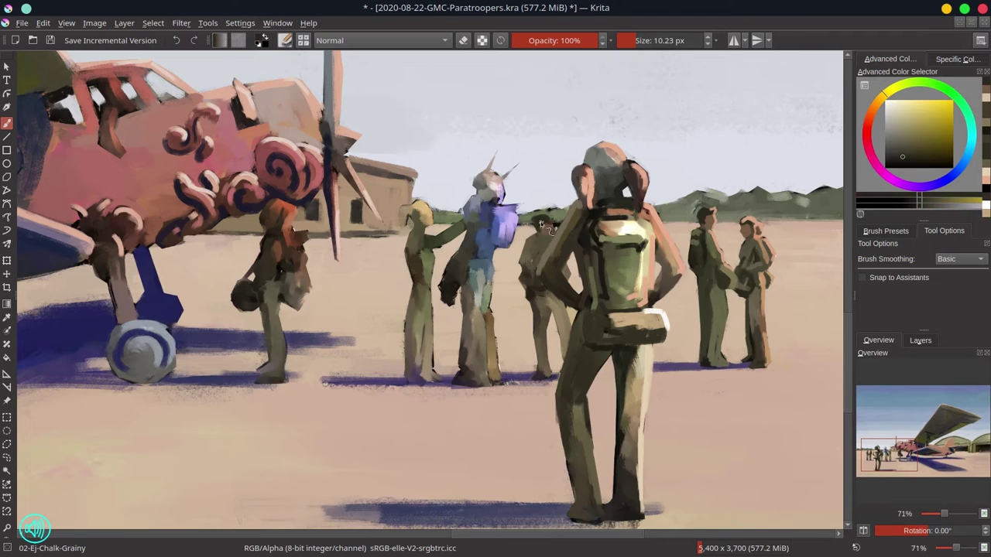
pyautogui.keyDown('ctrl'); pyautogui.click(550, 225); pyautogui.keyUp('ctrl')
pyautogui.moveTo(551, 222); pyautogui.dragTo(554, 202)
pyautogui.keyDown('ctrl'); pyautogui.click(532, 214); pyautogui.keyUp('ctrl')
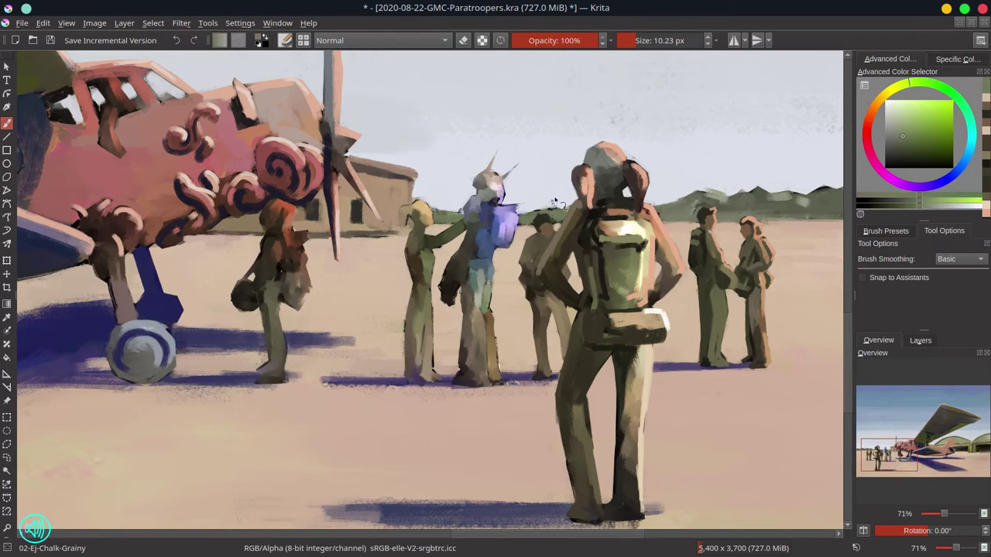
# - Define the torso and legs of the figure behind the foreground paratrooper with dark folds and warm edge light
pyautogui.keyDown('ctrl'); pyautogui.click(535, 262); pyautogui.keyUp('ctrl')
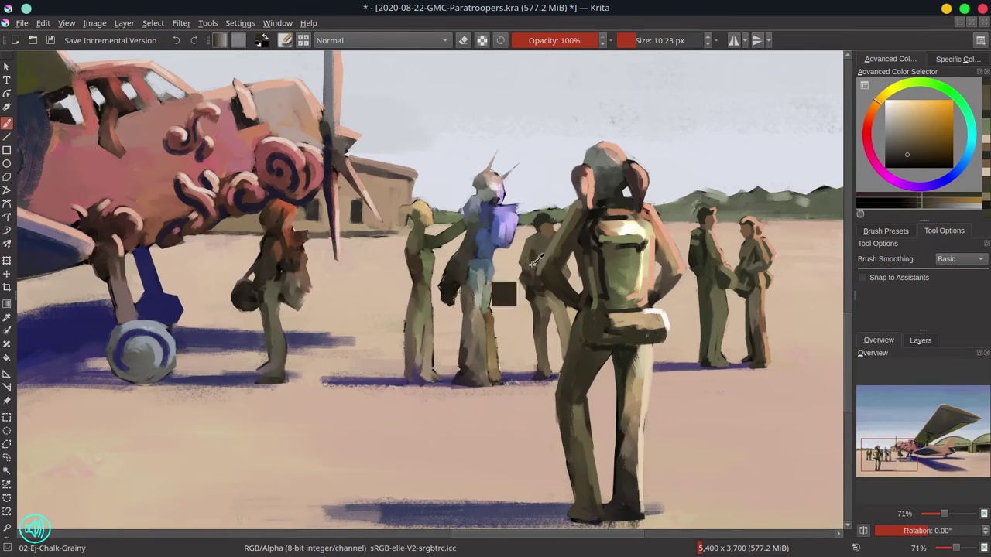
pyautogui.keyDown('ctrl'); pyautogui.click(575, 220); pyautogui.keyUp('ctrl')
pyautogui.moveTo(534, 262)
pyautogui.mouseDown()
pyautogui.moveTo(569, 277)
pyautogui.moveTo(547, 334)
pyautogui.mouseUp()
pyautogui.keyDown('ctrl'); pyautogui.click(545, 293); pyautogui.keyUp('ctrl')
pyautogui.moveTo(545, 297)
pyautogui.mouseDown()
pyautogui.moveTo(564, 307)
pyautogui.moveTo(556, 367)
pyautogui.mouseUp()
pyautogui.keyDown('ctrl'); pyautogui.click(555, 334); pyautogui.keyUp('ctrl')
pyautogui.keyDown('ctrl'); pyautogui.click(563, 316); pyautogui.keyUp('ctrl')
pyautogui.keyDown('ctrl'); pyautogui.click(555, 347); pyautogui.keyUp('ctrl')
pyautogui.keyDown('ctrl'); pyautogui.click(574, 336); pyautogui.keyUp('ctrl')
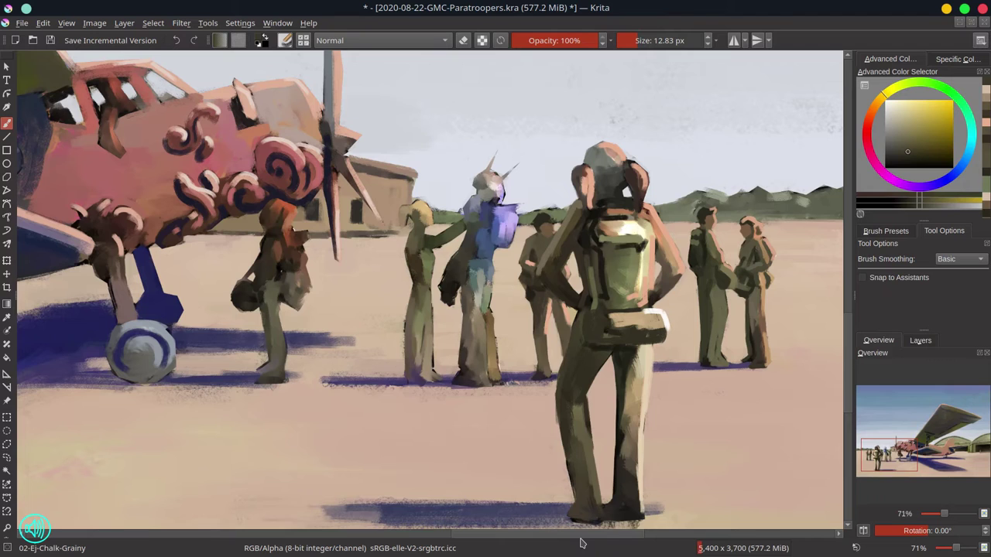
# - Darken the trousers of the figure reaching out an arm and add peach highlights along both legs
pyautogui.keyDown('ctrl'); pyautogui.click(416, 271); pyautogui.keyUp('ctrl')
pyautogui.moveTo(410, 274)
pyautogui.mouseDown()
pyautogui.moveTo(405, 348)
pyautogui.moveTo(428, 345)
pyautogui.moveTo(429, 306)
pyautogui.moveTo(440, 380)
pyautogui.mouseUp()
pyautogui.keyDown('ctrl'); pyautogui.click(425, 329); pyautogui.keyUp('ctrl')
pyautogui.keyDown('ctrl'); pyautogui.click(674, 248); pyautogui.keyUp('ctrl')
pyautogui.press('[')
pyautogui.moveTo(426, 317)
pyautogui.mouseDown()
pyautogui.moveTo(420, 376)
pyautogui.moveTo(428, 381)
pyautogui.mouseUp()
pyautogui.moveTo(433, 337); pyautogui.dragTo(439, 377)
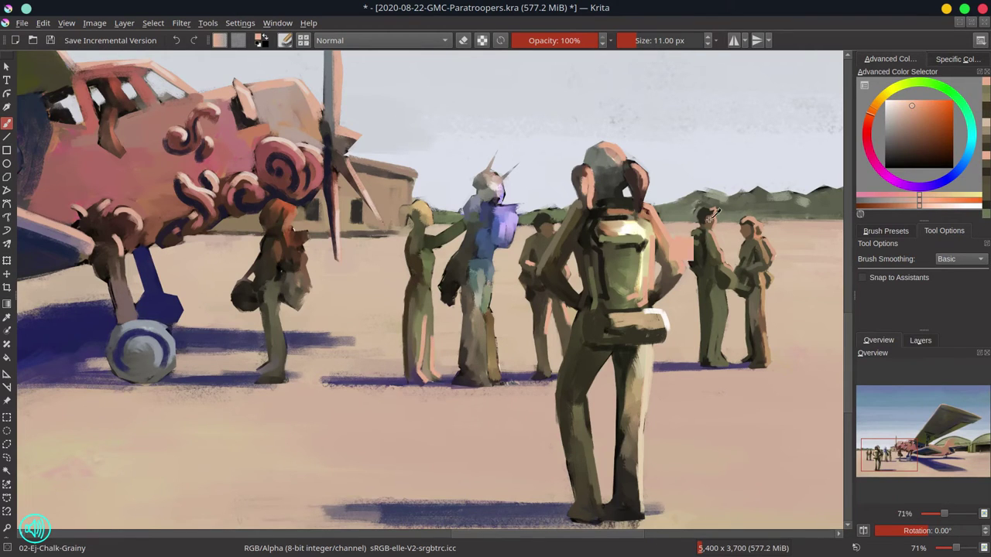
# - Undo the last stroke, then paint the reaching figure's dark tied-back hair, face and outstretched arm
pyautogui.hotkey('ctrl', 'z')
pyautogui.keyDown('ctrl'); pyautogui.click(435, 221); pyautogui.keyUp('ctrl')
pyautogui.keyDown('ctrl'); pyautogui.click(420, 245); pyautogui.keyUp('ctrl')
pyautogui.moveTo(411, 208); pyautogui.dragTo(404, 220)
pyautogui.moveTo(412, 205)
pyautogui.mouseDown()
pyautogui.moveTo(452, 213)
pyautogui.moveTo(418, 237)
pyautogui.moveTo(437, 323)
pyautogui.moveTo(425, 238)
pyautogui.moveTo(440, 251)
pyautogui.moveTo(462, 232)
pyautogui.mouseUp()
pyautogui.keyDown('ctrl'); pyautogui.click(436, 199); pyautogui.keyUp('ctrl')
pyautogui.keyDown('ctrl'); pyautogui.click(451, 213); pyautogui.keyUp('ctrl')
pyautogui.keyDown('ctrl'); pyautogui.click(441, 239); pyautogui.keyUp('ctrl')
pyautogui.keyDown('ctrl'); pyautogui.click(418, 234); pyautogui.keyUp('ctrl')
pyautogui.keyDown('ctrl'); pyautogui.click(424, 352); pyautogui.keyUp('ctrl')
pyautogui.keyDown('ctrl'); pyautogui.click(443, 225); pyautogui.keyUp('ctrl')
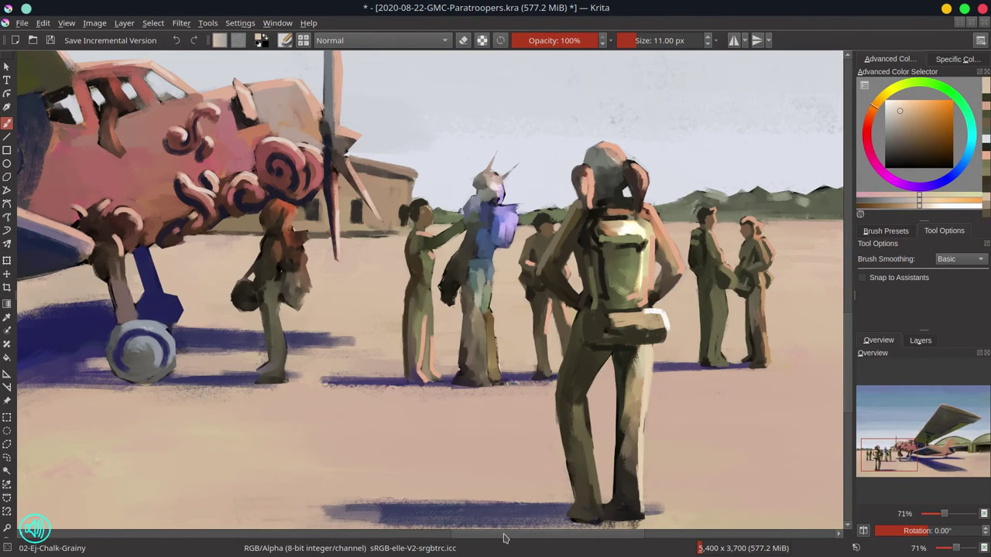
# - Clean up the head outline of the distant standing figure with sampled hill green and save the painting
pyautogui.keyDown('ctrl'); pyautogui.click(689, 205); pyautogui.keyUp('ctrl')
pyautogui.moveTo(695, 205); pyautogui.dragTo(694, 218)
pyautogui.moveTo(694, 156); pyautogui.dragTo(697, 156)
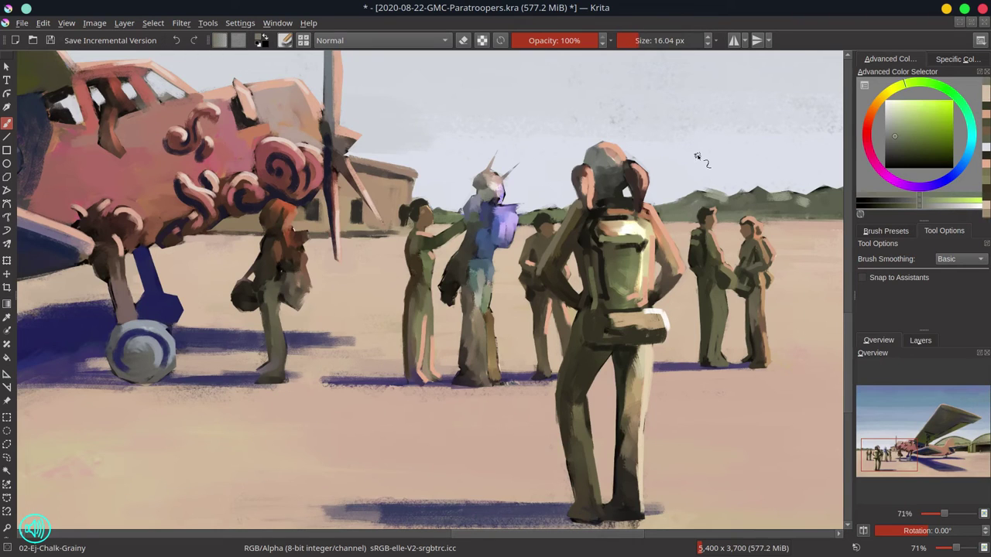
pyautogui.click(50, 40)
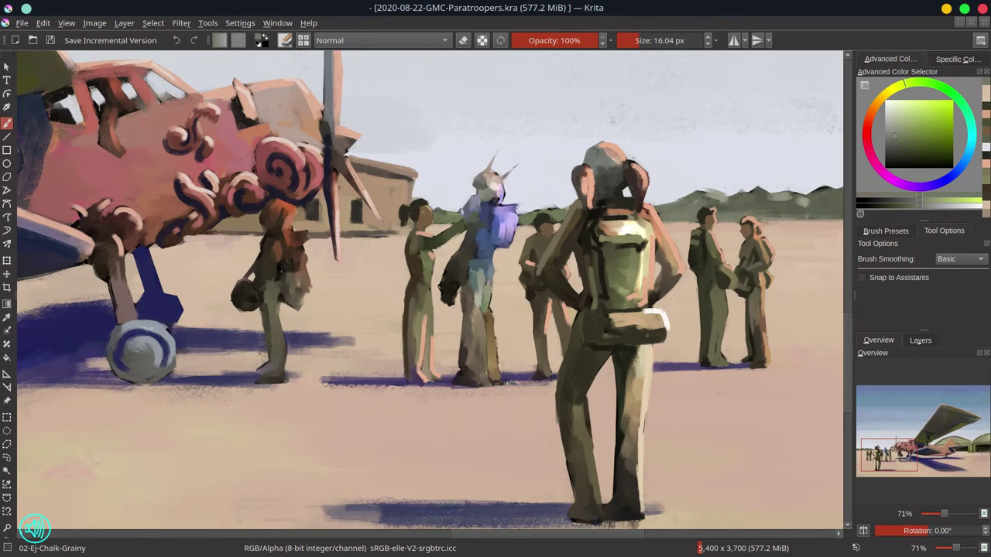
# - Refine the blue-clad figure's hanging bag, shoulder and horned helmet with sampled dark, white and violet tones
pyautogui.keyDown('ctrl'); pyautogui.click(424, 278); pyautogui.keyUp('ctrl')
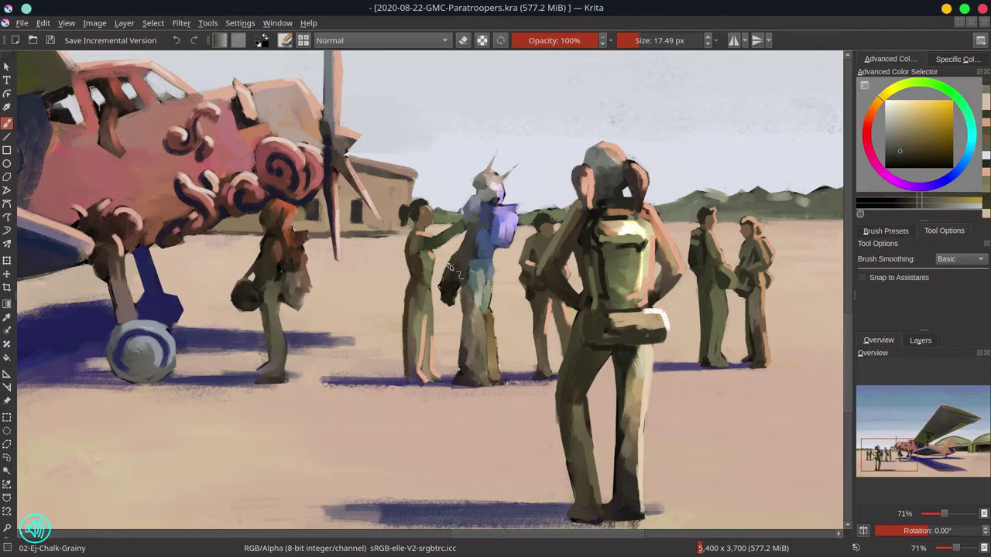
pyautogui.keyDown('ctrl'); pyautogui.click(450, 280); pyautogui.keyUp('ctrl')
pyautogui.moveTo(446, 280); pyautogui.dragTo(464, 262)
pyautogui.keyDown('ctrl'); pyautogui.click(463, 260); pyautogui.keyUp('ctrl')
pyautogui.keyDown('ctrl'); pyautogui.click(473, 208); pyautogui.keyUp('ctrl')
pyautogui.moveTo(481, 206)
pyautogui.mouseDown()
pyautogui.moveTo(467, 223)
pyautogui.moveTo(500, 179)
pyautogui.mouseUp()
pyautogui.keyDown('ctrl'); pyautogui.click(483, 186); pyautogui.keyUp('ctrl')
pyautogui.keyDown('ctrl'); pyautogui.click(496, 181); pyautogui.keyUp('ctrl')
pyautogui.moveTo(497, 181); pyautogui.dragTo(501, 203)
pyautogui.keyDown('ctrl'); pyautogui.click(493, 199); pyautogui.keyUp('ctrl')
pyautogui.keyDown('ctrl'); pyautogui.click(504, 195); pyautogui.keyUp('ctrl')
pyautogui.keyDown('ctrl'); pyautogui.click(496, 213); pyautogui.keyUp('ctrl')
# - Outline and shade the blue-clad figure's violet backpack with sampled dark blue and violet tones
pyautogui.moveTo(490, 232)
pyautogui.keyDown('shift'); pyautogui.mouseDown()
pyautogui.moveTo(511, 212)
pyautogui.moveTo(473, 258)
pyautogui.moveTo(507, 244)
pyautogui.mouseUp(); pyautogui.keyUp('shift')
pyautogui.keyDown('ctrl'); pyautogui.click(491, 208); pyautogui.keyUp('ctrl')
pyautogui.keyDown('ctrl'); pyautogui.click(457, 237); pyautogui.keyUp('ctrl')
pyautogui.keyDown('ctrl'); pyautogui.click(485, 246); pyautogui.keyUp('ctrl')
pyautogui.keyDown('ctrl'); pyautogui.click(503, 236); pyautogui.keyUp('ctrl')
pyautogui.keyDown('ctrl'); pyautogui.click(502, 239); pyautogui.keyUp('ctrl')
pyautogui.keyDown('ctrl'); pyautogui.click(463, 261); pyautogui.keyUp('ctrl')
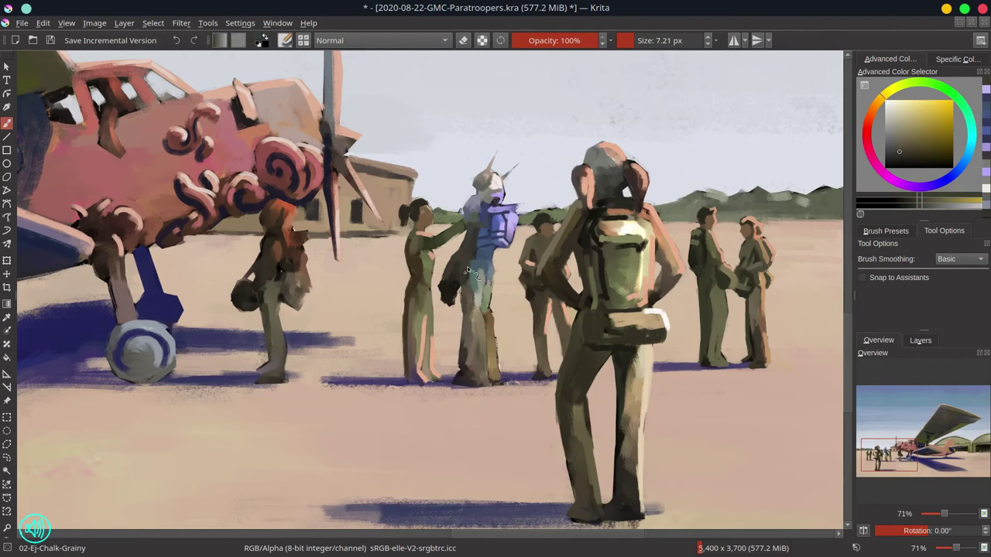
# - Darken the blue-clad figure's hanging bag and paint peach light along the trouser legs
pyautogui.moveTo(447, 277); pyautogui.dragTo(452, 305)
pyautogui.keyDown('ctrl'); pyautogui.click(481, 265); pyautogui.keyUp('ctrl')
pyautogui.moveTo(482, 265)
pyautogui.mouseDown()
pyautogui.moveTo(502, 247)
pyautogui.moveTo(651, 219)
pyautogui.moveTo(489, 310)
pyautogui.mouseUp()
pyautogui.keyDown('ctrl'); pyautogui.click(548, 311); pyautogui.keyUp('ctrl')
pyautogui.moveTo(489, 310)
pyautogui.mouseDown()
pyautogui.moveTo(496, 366)
pyautogui.moveTo(490, 337)
pyautogui.mouseUp()
pyautogui.keyDown('ctrl'); pyautogui.click(488, 317); pyautogui.keyUp('ctrl')
pyautogui.keyDown('ctrl'); pyautogui.click(485, 312); pyautogui.keyUp('ctrl')
pyautogui.keyDown('ctrl'); pyautogui.click(471, 291); pyautogui.keyUp('ctrl')
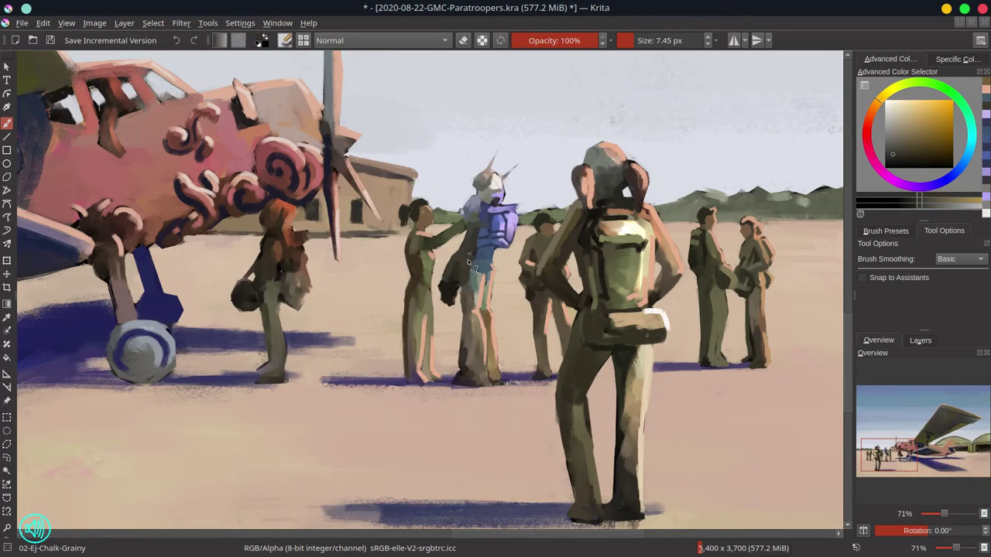
# - Shade the blue-clad figure's trousers with sampled browns and blend the back below the backpack
pyautogui.keyDown('ctrl'); pyautogui.click(469, 311); pyautogui.keyUp('ctrl')
pyautogui.moveTo(471, 291)
pyautogui.mouseDown()
pyautogui.moveTo(463, 364)
pyautogui.moveTo(462, 350)
pyautogui.moveTo(471, 362)
pyautogui.mouseUp()
pyautogui.keyDown('ctrl'); pyautogui.click(476, 307); pyautogui.keyUp('ctrl')
pyautogui.keyDown('ctrl'); pyautogui.click(476, 377); pyautogui.keyUp('ctrl')
pyautogui.keyDown('ctrl'); pyautogui.click(468, 341); pyautogui.keyUp('ctrl')
pyautogui.keyDown('ctrl'); pyautogui.click(486, 235); pyautogui.keyUp('ctrl')
pyautogui.keyDown('ctrl'); pyautogui.click(489, 238); pyautogui.keyUp('ctrl')
pyautogui.moveTo(486, 235)
pyautogui.mouseDown()
pyautogui.moveTo(484, 225)
pyautogui.moveTo(491, 258)
pyautogui.moveTo(439, 367)
pyautogui.mouseUp()
pyautogui.keyDown('ctrl'); pyautogui.click(482, 262); pyautogui.keyUp('ctrl')
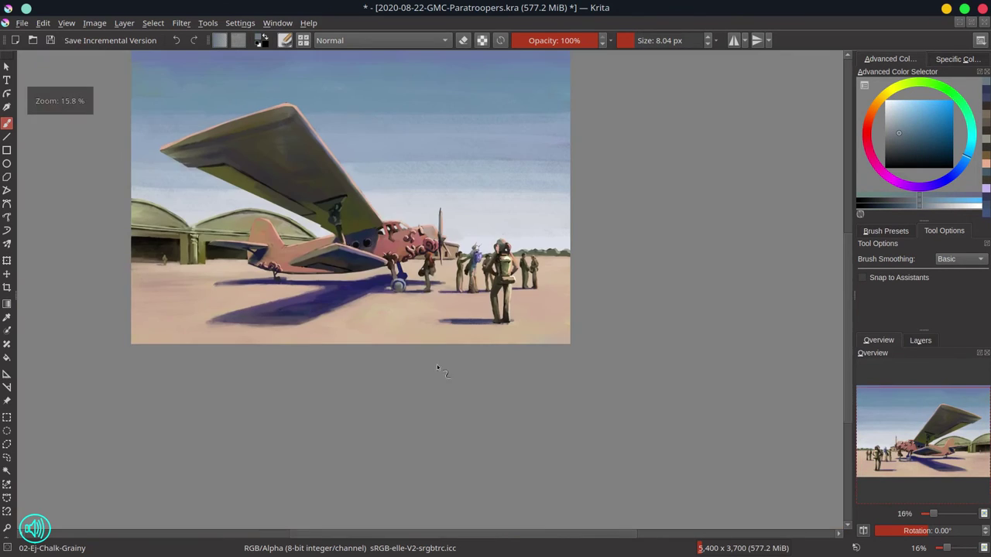
# - Draw a dark pocket on the blue-clad figure's shaded trouser leg and extend the peach highlights down the lit leg
pyautogui.moveTo(460, 309)
pyautogui.mouseDown()
pyautogui.moveTo(488, 274)
pyautogui.moveTo(491, 186)
pyautogui.mouseUp()
pyautogui.moveTo(457, 281)
pyautogui.mouseDown()
pyautogui.moveTo(481, 302)
pyautogui.moveTo(485, 371)
pyautogui.mouseUp()
pyautogui.keyDown('ctrl'); pyautogui.click(478, 329); pyautogui.keyUp('ctrl')
pyautogui.moveTo(487, 336); pyautogui.dragTo(486, 373)
pyautogui.keyDown('ctrl'); pyautogui.click(480, 298); pyautogui.keyUp('ctrl')
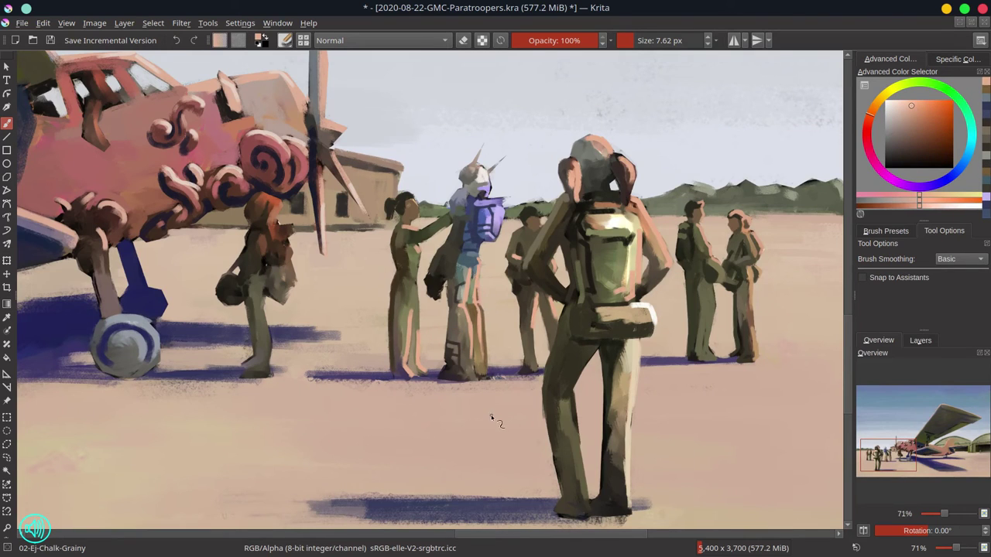
pyautogui.moveTo(487, 320); pyautogui.dragTo(495, 376)
pyautogui.keyDown('ctrl'); pyautogui.click(473, 228); pyautogui.keyUp('ctrl')
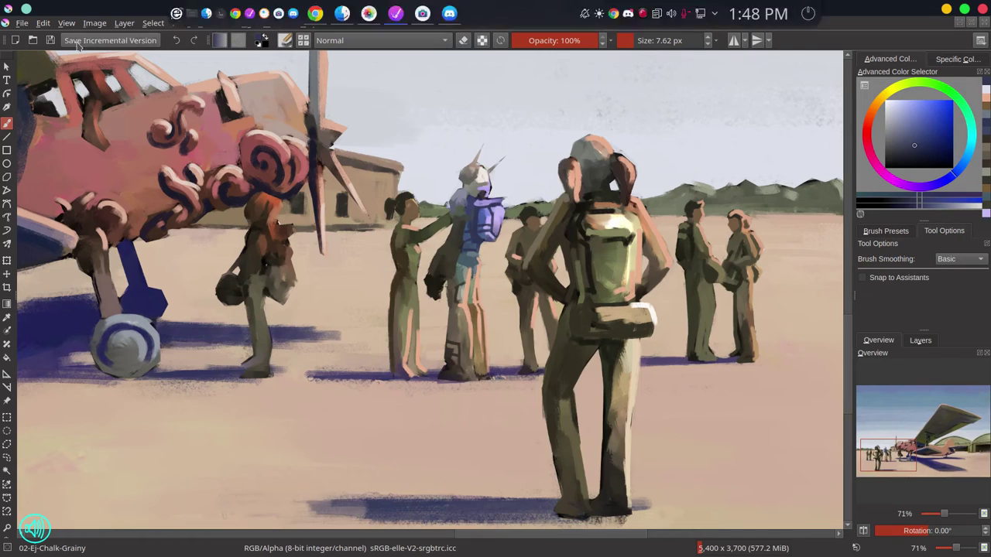
# - Save the painting and extend the flap on top of the violet backpack
pyautogui.click(108, 41)
pyautogui.keyDown('ctrl'); pyautogui.click(494, 208); pyautogui.keyUp('ctrl')
pyautogui.moveTo(485, 217)
pyautogui.mouseDown()
pyautogui.moveTo(482, 239)
pyautogui.moveTo(506, 199)
pyautogui.mouseUp()
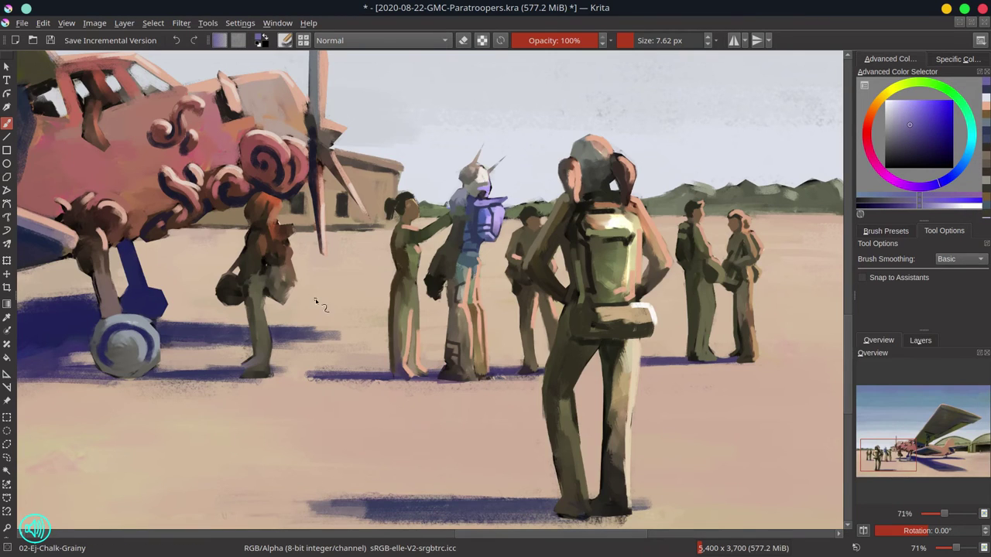
# - Trim the back of the head of the figure beneath the aircraft's nose with sampled background color
pyautogui.keyDown('ctrl'); pyautogui.click(324, 221); pyautogui.keyUp('ctrl')
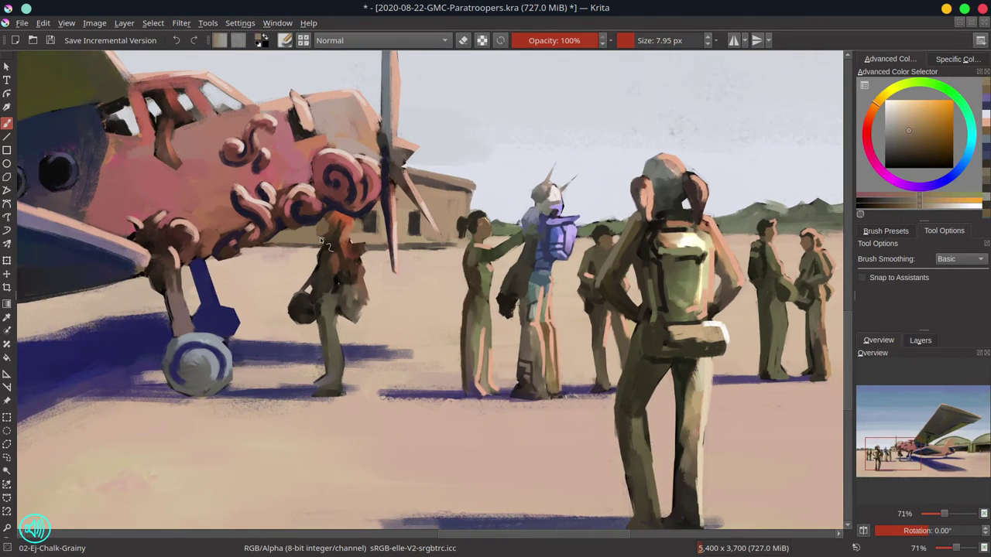
pyautogui.keyDown('ctrl'); pyautogui.click(324, 219); pyautogui.keyUp('ctrl')
pyautogui.press(']')
pyautogui.moveTo(325, 235); pyautogui.dragTo(321, 250)
pyautogui.keyDown('ctrl'); pyautogui.click(338, 225); pyautogui.keyUp('ctrl')
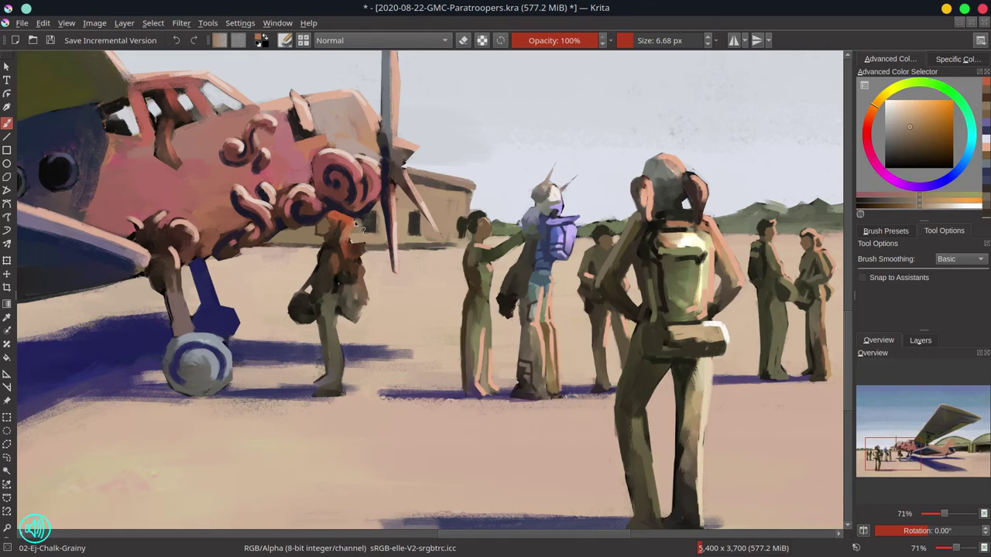
# - Repaint the head and upper back of the figure beneath the aircraft's nose with sampled browns and reds
pyautogui.keyDown('ctrl'); pyautogui.click(334, 218); pyautogui.keyUp('ctrl')
pyautogui.moveTo(330, 216)
pyautogui.mouseDown()
pyautogui.moveTo(351, 227)
pyautogui.moveTo(331, 217)
pyautogui.moveTo(348, 227)
pyautogui.moveTo(337, 210)
pyautogui.moveTo(354, 220)
pyautogui.moveTo(355, 238)
pyautogui.moveTo(324, 243)
pyautogui.moveTo(345, 221)
pyautogui.moveTo(326, 280)
pyautogui.mouseUp()
pyautogui.keyDown('ctrl'); pyautogui.click(341, 225); pyautogui.keyUp('ctrl')
pyautogui.keyDown('ctrl'); pyautogui.click(336, 219); pyautogui.keyUp('ctrl')
pyautogui.keyDown('ctrl'); pyautogui.click(350, 213); pyautogui.keyUp('ctrl')
pyautogui.keyDown('ctrl'); pyautogui.click(354, 230); pyautogui.keyUp('ctrl')
pyautogui.keyDown('ctrl'); pyautogui.click(353, 234); pyautogui.keyUp('ctrl')
pyautogui.keyDown('ctrl'); pyautogui.click(347, 237); pyautogui.keyUp('ctrl')
pyautogui.keyDown('ctrl'); pyautogui.click(345, 235); pyautogui.keyUp('ctrl')
pyautogui.keyDown('ctrl'); pyautogui.click(318, 248); pyautogui.keyUp('ctrl')
# - Define the red backpack and its dark straps on the figure beneath the aircraft's nose
pyautogui.keyDown('ctrl'); pyautogui.click(338, 271); pyautogui.keyUp('ctrl')
pyautogui.keyDown('ctrl'); pyautogui.click(326, 253); pyautogui.keyUp('ctrl')
pyautogui.keyDown('ctrl'); pyautogui.click(326, 253); pyautogui.keyUp('ctrl')
pyautogui.moveTo(341, 246)
pyautogui.mouseDown()
pyautogui.moveTo(342, 270)
pyautogui.moveTo(358, 278)
pyautogui.moveTo(354, 249)
pyautogui.moveTo(364, 254)
pyautogui.mouseUp()
pyautogui.keyDown('ctrl'); pyautogui.click(340, 259); pyautogui.keyUp('ctrl')
pyautogui.keyDown('ctrl'); pyautogui.click(340, 224); pyautogui.keyUp('ctrl')
pyautogui.moveTo(334, 250)
pyautogui.mouseDown()
pyautogui.moveTo(364, 254)
pyautogui.moveTo(333, 259)
pyautogui.mouseUp()
# - Add peach highlights to the head, backpack and hanging bag of the figure beneath the aircraft's nose
pyautogui.keyDown('ctrl'); pyautogui.click(633, 228); pyautogui.keyUp('ctrl')
pyautogui.moveTo(333, 217); pyautogui.dragTo(363, 249)
pyautogui.moveTo(362, 262); pyautogui.dragTo(355, 322)
pyautogui.keyDown('ctrl'); pyautogui.click(354, 307); pyautogui.keyUp('ctrl')
pyautogui.moveTo(261, 298); pyautogui.dragTo(268, 298)
# - Refine the trouser legs of the figure beneath the aircraft's nose with sampled olive tones, undoing one stroke along the way
pyautogui.keyDown('ctrl'); pyautogui.click(331, 373); pyautogui.keyUp('ctrl')
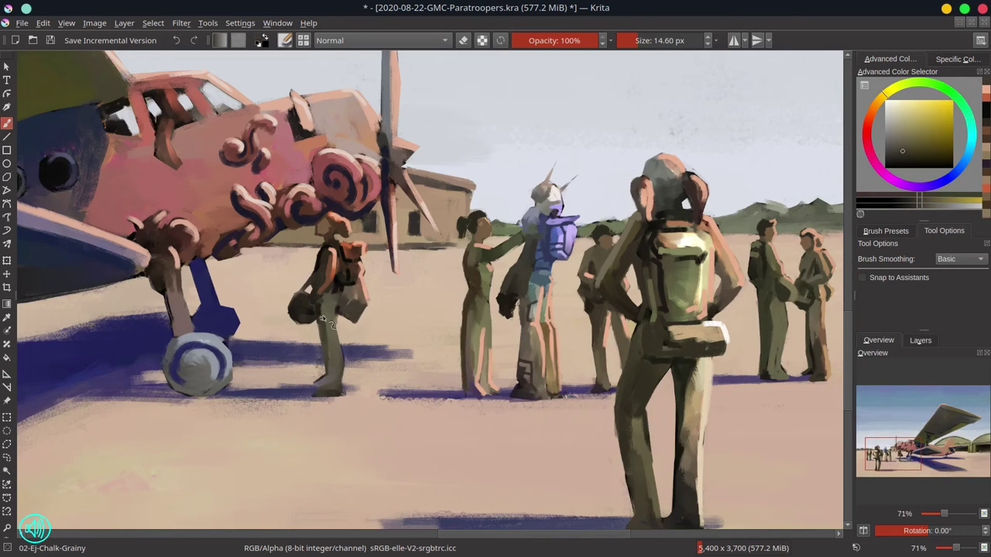
pyautogui.moveTo(329, 380)
pyautogui.mouseDown()
pyautogui.moveTo(338, 393)
pyautogui.moveTo(341, 358)
pyautogui.mouseUp()
pyautogui.keyDown('ctrl'); pyautogui.click(333, 384); pyautogui.keyUp('ctrl')
pyautogui.keyDown('ctrl'); pyautogui.click(356, 353); pyautogui.keyUp('ctrl')
pyautogui.keyDown('ctrl'); pyautogui.click(483, 329); pyautogui.keyUp('ctrl')
pyautogui.hotkey('ctrl', 'z')
pyautogui.moveTo(341, 345); pyautogui.dragTo(337, 388)
pyautogui.keyDown('ctrl'); pyautogui.click(323, 342); pyautogui.keyUp('ctrl')
# - Touch up the round bag carried by the figure beneath the aircraft's nose and save the painting
pyautogui.moveTo(292, 295); pyautogui.dragTo(310, 310)
pyautogui.moveTo(300, 310)
pyautogui.mouseDown()
pyautogui.moveTo(389, 360)
pyautogui.moveTo(390, 419)
pyautogui.mouseUp()
pyautogui.click(51, 42)
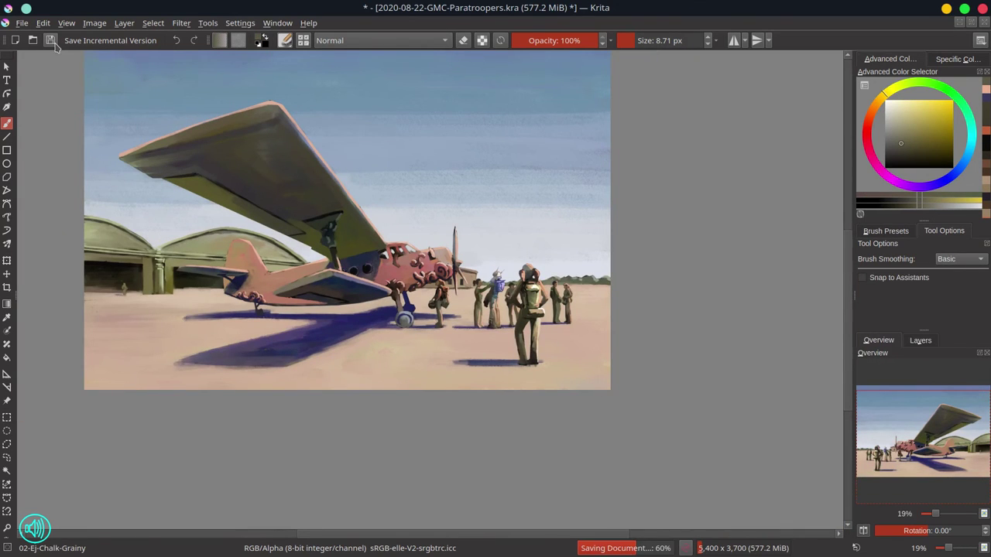
pyautogui.press('-')
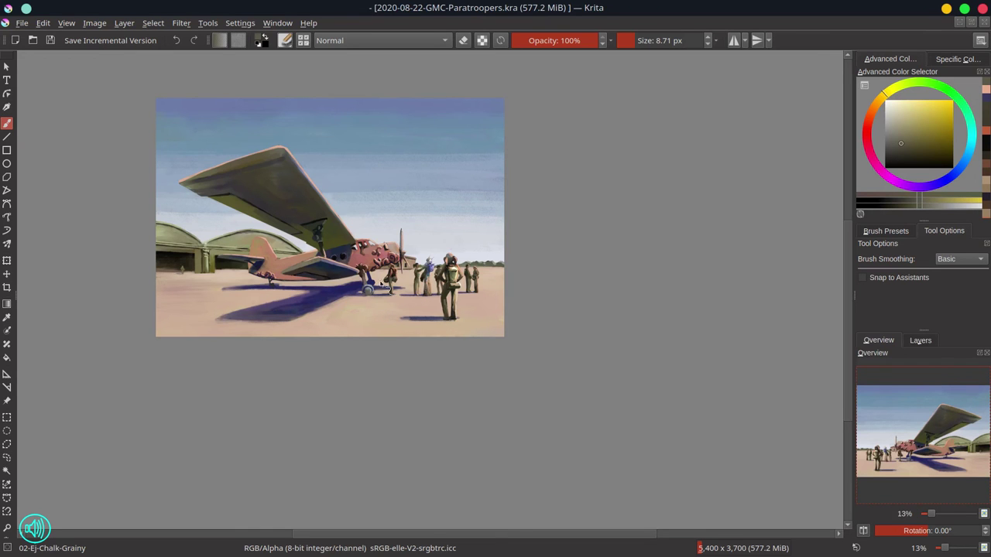
# - Block in the figure in the cockpit window and its arm hanging over the fuselage with colours sampled from the aircraft
pyautogui.moveTo(376, 270)
pyautogui.mouseDown()
pyautogui.moveTo(376, 194)
pyautogui.moveTo(368, 232)
pyautogui.mouseUp()
pyautogui.keyDown('ctrl'); pyautogui.click(273, 251); pyautogui.keyUp('ctrl')
pyautogui.moveTo(288, 251)
pyautogui.mouseDown()
pyautogui.moveTo(273, 251)
pyautogui.moveTo(287, 269)
pyautogui.mouseUp()
pyautogui.keyDown('ctrl'); pyautogui.click(287, 247); pyautogui.keyUp('ctrl')
pyautogui.keyDown('ctrl'); pyautogui.click(285, 237); pyautogui.keyUp('ctrl')
pyautogui.moveTo(282, 232); pyautogui.dragTo(291, 263)
pyautogui.keyDown('ctrl'); pyautogui.click(288, 212); pyautogui.keyUp('ctrl')
pyautogui.moveTo(286, 206)
pyautogui.mouseDown()
pyautogui.moveTo(294, 226)
pyautogui.moveTo(318, 228)
pyautogui.moveTo(294, 207)
pyautogui.moveTo(305, 217)
pyautogui.mouseUp()
# - Refine the cockpit figure's head, body and arm with sampled brown and peach tones, undoing the last stroke
pyautogui.keyDown('ctrl'); pyautogui.click(297, 223); pyautogui.keyUp('ctrl')
pyautogui.keyDown('ctrl'); pyautogui.click(289, 213); pyautogui.keyUp('ctrl')
pyautogui.keyDown('ctrl'); pyautogui.click(307, 212); pyautogui.keyUp('ctrl')
pyautogui.keyDown('ctrl'); pyautogui.click(286, 199); pyautogui.keyUp('ctrl')
pyautogui.keyDown('ctrl'); pyautogui.click(306, 212); pyautogui.keyUp('ctrl')
pyautogui.keyDown('ctrl'); pyautogui.click(274, 215); pyautogui.keyUp('ctrl')
pyautogui.moveTo(272, 211); pyautogui.dragTo(276, 223)
pyautogui.keyDown('ctrl'); pyautogui.click(287, 248); pyautogui.keyUp('ctrl')
pyautogui.keyDown('ctrl'); pyautogui.click(291, 266); pyautogui.keyUp('ctrl')
pyautogui.moveTo(291, 263)
pyautogui.mouseDown()
pyautogui.moveTo(303, 274)
pyautogui.moveTo(281, 273)
pyautogui.moveTo(303, 276)
pyautogui.mouseUp()
pyautogui.keyDown('ctrl'); pyautogui.click(255, 269); pyautogui.keyUp('ctrl')
pyautogui.keyDown('ctrl'); pyautogui.click(410, 334); pyautogui.keyUp('ctrl')
pyautogui.hotkey('ctrl', 'z')
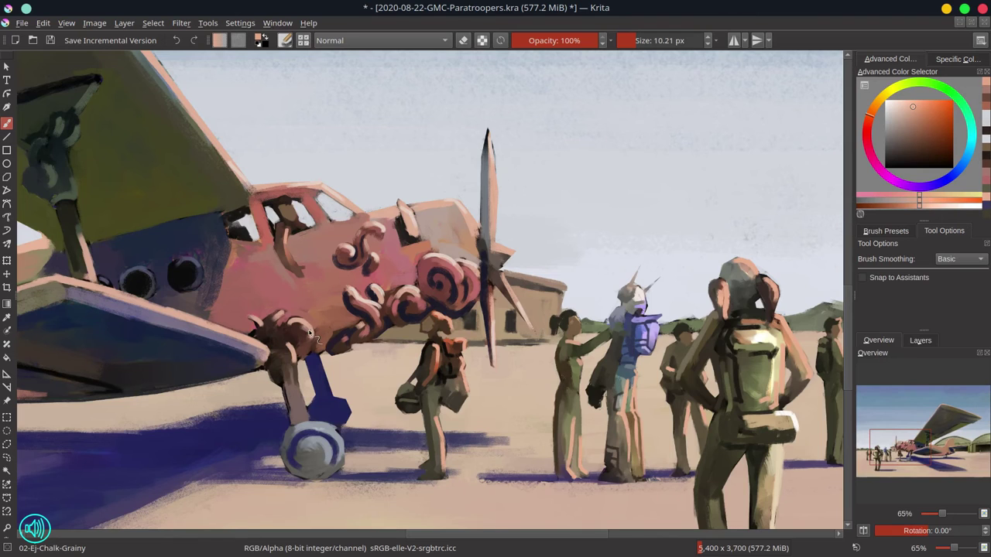
# - Paint the cockpit window openings around the figure with sampled light sky grey and rework the figure's silhouette
pyautogui.keyDown('ctrl'); pyautogui.click(295, 177); pyautogui.keyUp('ctrl')
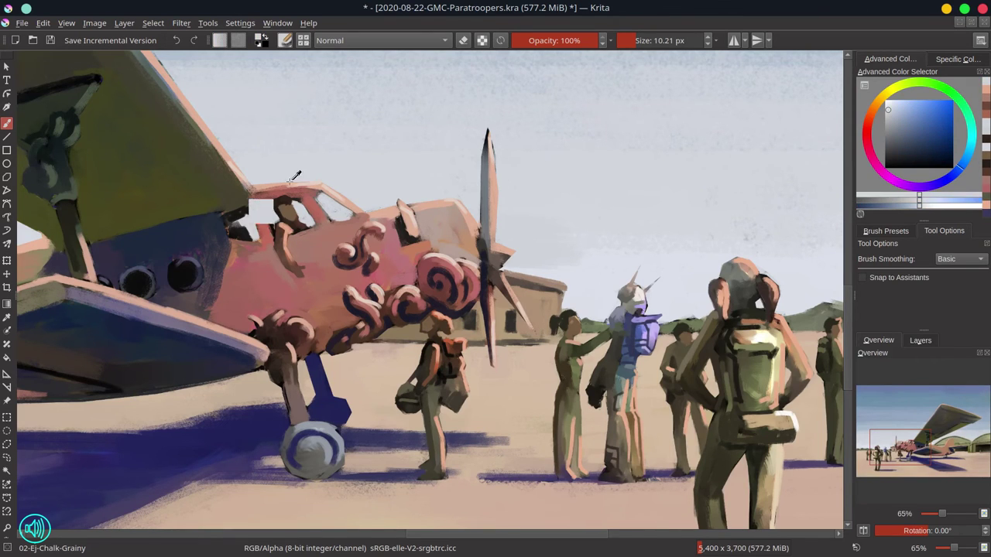
pyautogui.keyDown('ctrl'); pyautogui.click(291, 232); pyautogui.keyUp('ctrl')
pyautogui.moveTo(291, 199)
pyautogui.mouseDown()
pyautogui.moveTo(299, 220)
pyautogui.moveTo(295, 199)
pyautogui.moveTo(291, 212)
pyautogui.moveTo(284, 201)
pyautogui.moveTo(273, 226)
pyautogui.mouseUp()
pyautogui.keyDown('ctrl'); pyautogui.click(305, 213); pyautogui.keyUp('ctrl')
pyautogui.keyDown('ctrl'); pyautogui.click(302, 224); pyautogui.keyUp('ctrl')
pyautogui.keyDown('ctrl'); pyautogui.click(331, 225); pyautogui.keyUp('ctrl')
pyautogui.keyDown('ctrl'); pyautogui.click(306, 214); pyautogui.keyUp('ctrl')
pyautogui.keyDown('ctrl'); pyautogui.click(272, 211); pyautogui.keyUp('ctrl')
pyautogui.keyDown('ctrl'); pyautogui.click(289, 216); pyautogui.keyUp('ctrl')
pyautogui.keyDown('ctrl'); pyautogui.click(306, 197); pyautogui.keyUp('ctrl')
# - Refine the cockpit window frames and figure with a smaller brush of about 5.89 px and save the painting
pyautogui.press('[')
pyautogui.keyDown('ctrl'); pyautogui.click(253, 206); pyautogui.keyUp('ctrl')
pyautogui.keyDown('ctrl'); pyautogui.click(282, 199); pyautogui.keyUp('ctrl')
pyautogui.keyDown('ctrl'); pyautogui.click(297, 213); pyautogui.keyUp('ctrl')
pyautogui.keyDown('ctrl'); pyautogui.click(276, 208); pyautogui.keyUp('ctrl')
pyautogui.keyDown('ctrl'); pyautogui.click(296, 208); pyautogui.keyUp('ctrl')
pyautogui.keyDown('ctrl'); pyautogui.click(307, 214); pyautogui.keyUp('ctrl')
pyautogui.scroll(-4, 356, 387)
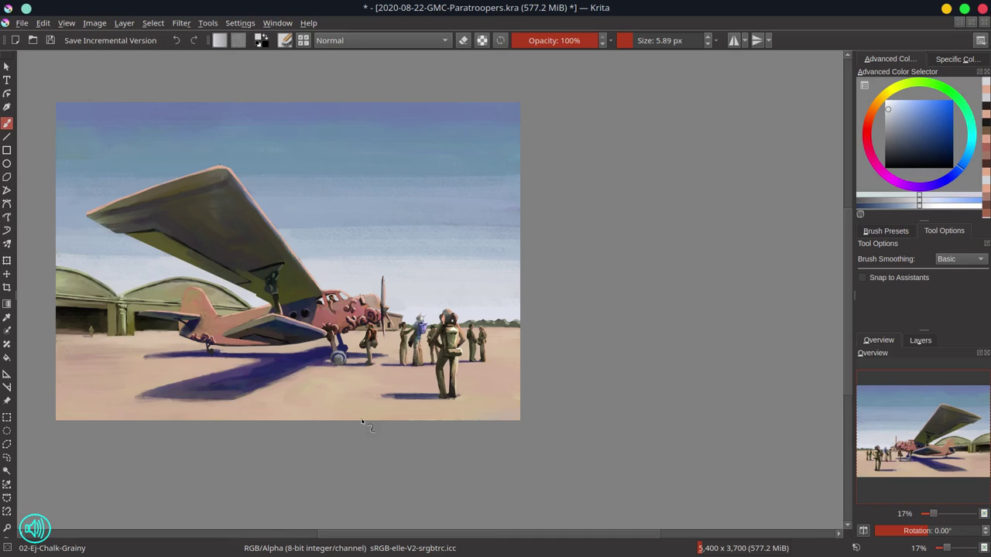
pyautogui.click(50, 40)
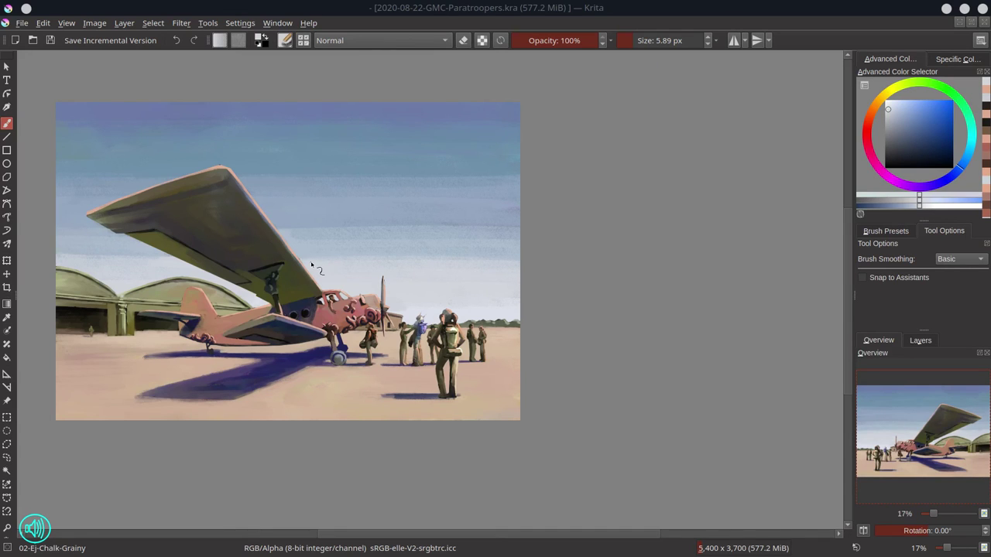
# - Start a Color Balance adjustment with yellow–blue shadows at 15 and cyan–red at -10 for both midtones and highlights
pyautogui.scroll(-3, 312, 266)
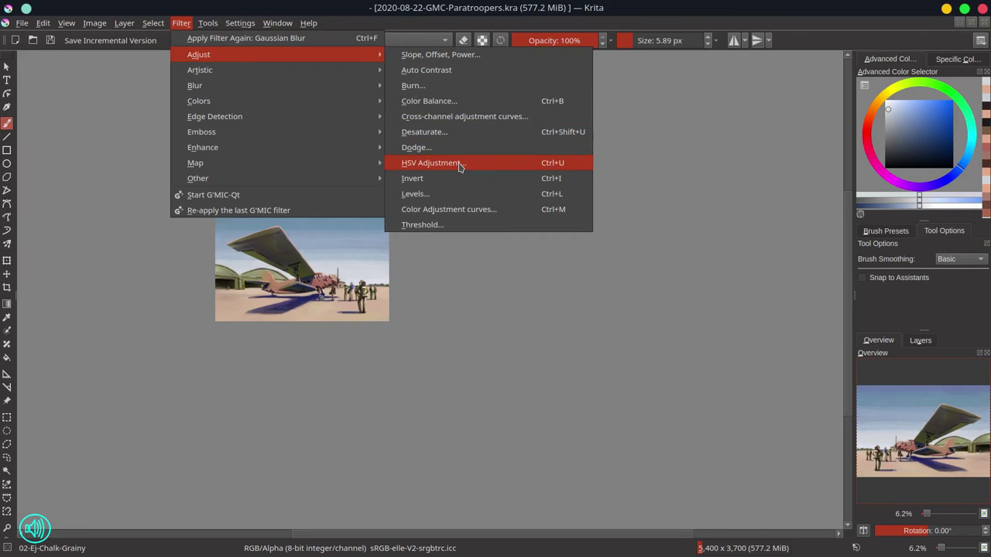
pyautogui.click(457, 102)
pyautogui.moveTo(800, 233); pyautogui.dragTo(813, 232)
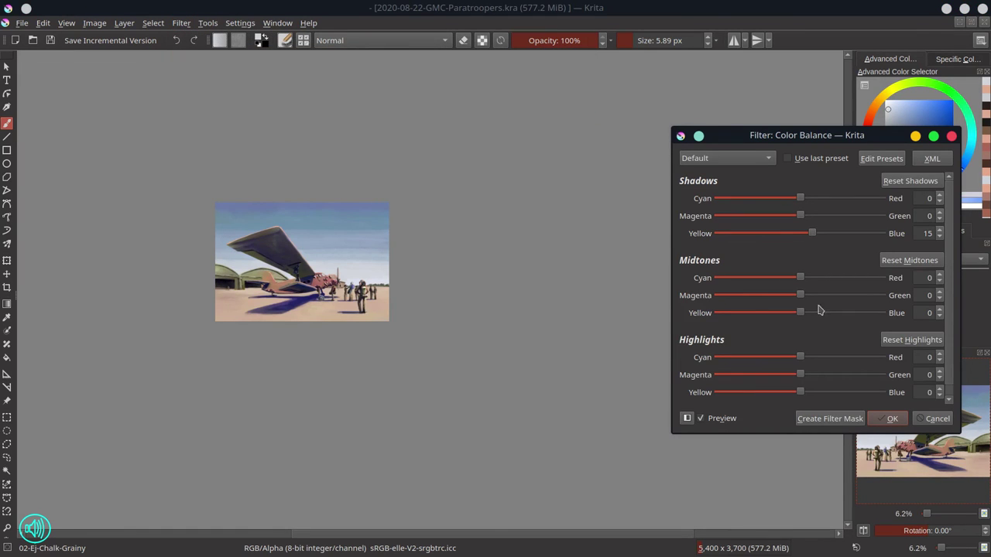
pyautogui.moveTo(800, 358)
pyautogui.mouseDown()
pyautogui.moveTo(813, 360)
pyautogui.moveTo(791, 361)
pyautogui.mouseUp()
pyautogui.moveTo(801, 278); pyautogui.dragTo(791, 282)
pyautogui.moveTo(791, 358); pyautogui.dragTo(793, 357)
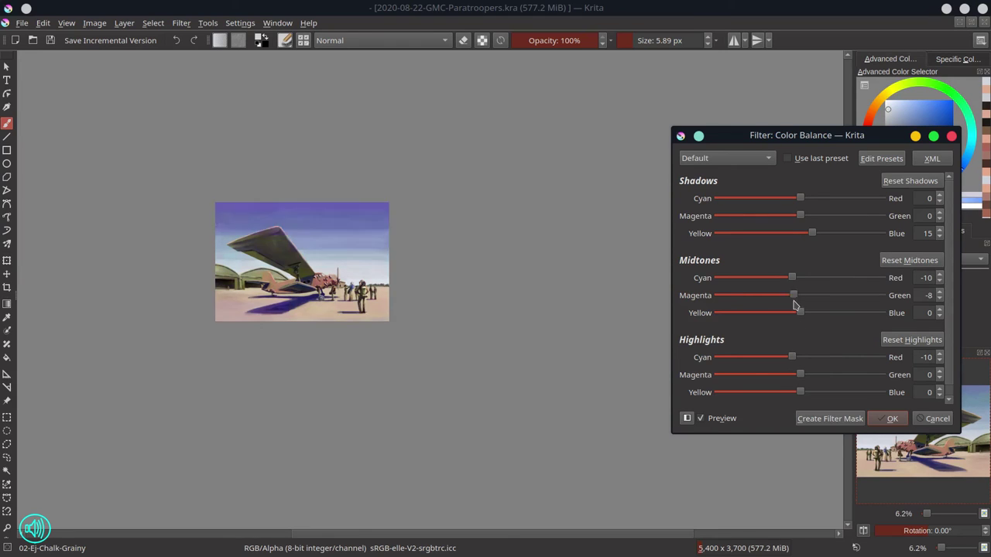
# - Set the magenta–green balance to -20 in shadows and -15 in midtones, compare the preview, and apply the Color Balance filter
pyautogui.moveTo(799, 294)
pyautogui.mouseDown()
pyautogui.moveTo(808, 306)
pyautogui.moveTo(801, 300)
pyautogui.mouseUp()
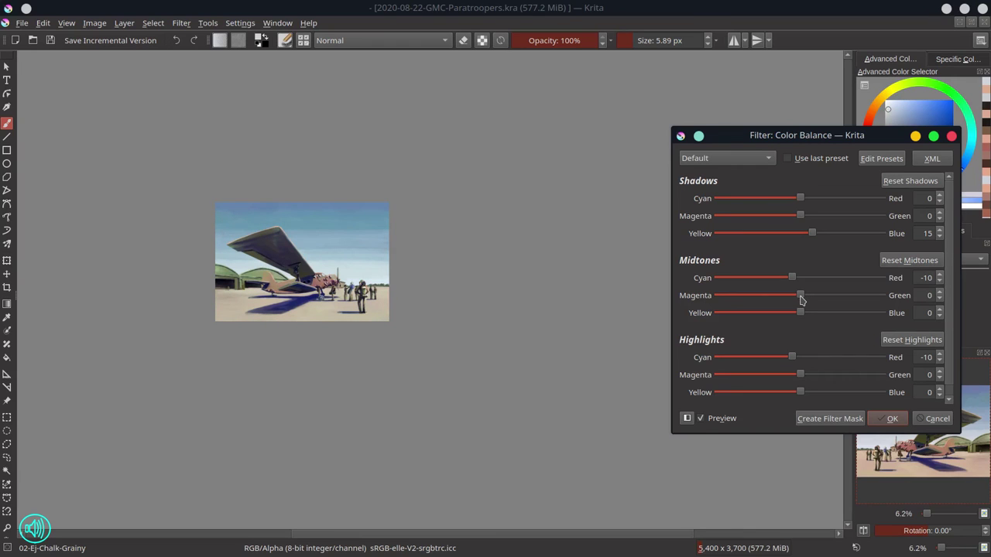
pyautogui.click(703, 420)
pyautogui.click(704, 421)
pyautogui.moveTo(798, 298); pyautogui.dragTo(784, 296)
pyautogui.click(702, 420)
pyautogui.click(702, 420)
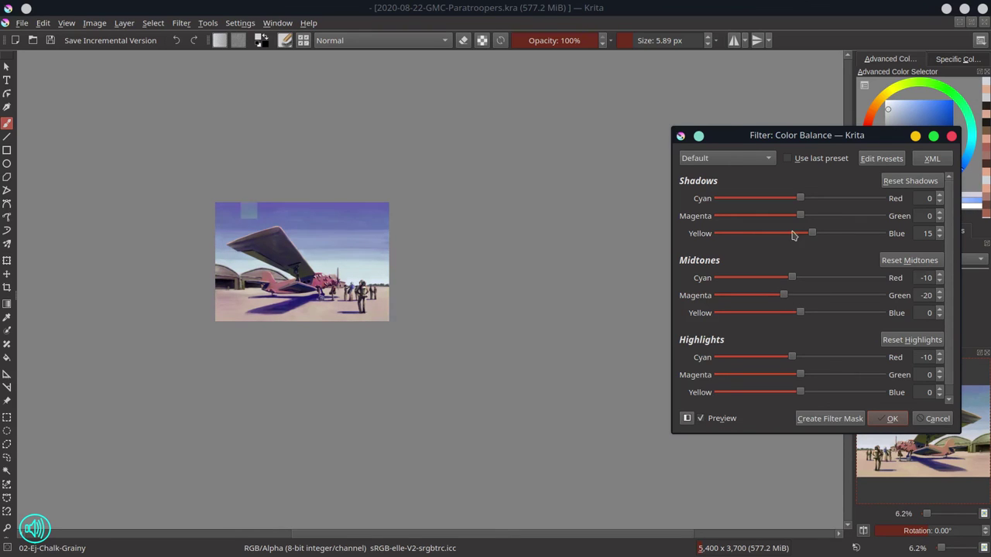
pyautogui.moveTo(800, 216); pyautogui.dragTo(783, 217)
pyautogui.moveTo(799, 375)
pyautogui.mouseDown()
pyautogui.moveTo(784, 377)
pyautogui.moveTo(800, 377)
pyautogui.mouseUp()
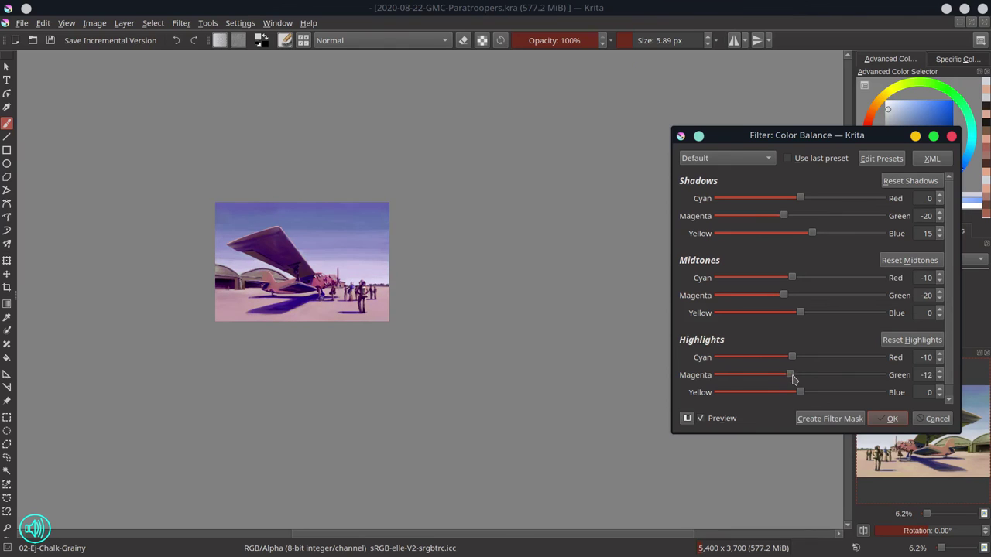
pyautogui.moveTo(783, 296)
pyautogui.mouseDown()
pyautogui.moveTo(800, 296)
pyautogui.moveTo(787, 296)
pyautogui.mouseUp()
pyautogui.click(702, 418)
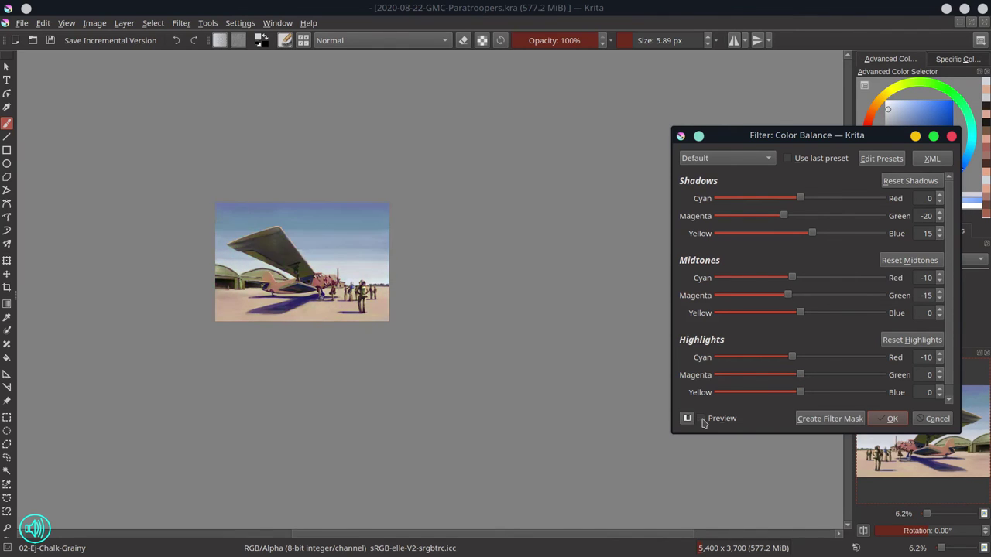
pyautogui.click(702, 419)
pyautogui.press('Return')
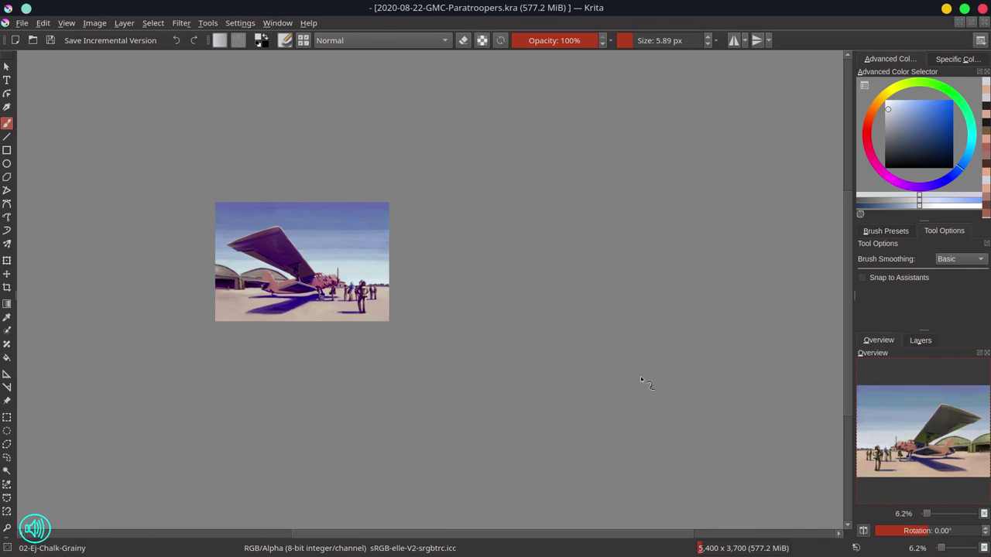
pyautogui.click(181, 23)
pyautogui.moveTo(198, 54)
pyautogui.click(429, 165)
pyautogui.moveTo(815, 199); pyautogui.dragTo(850, 202)
pyautogui.press('Escape')
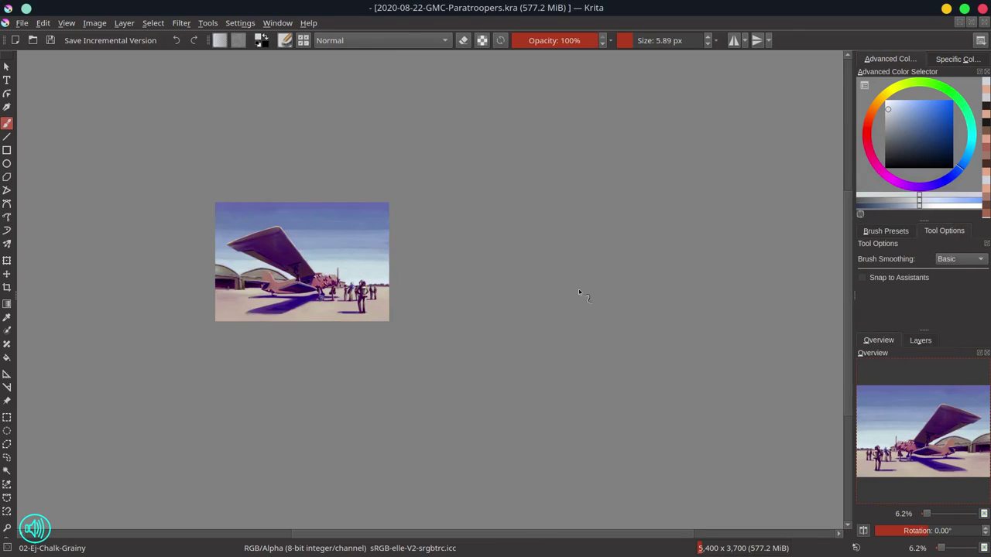
pyautogui.scroll(4, 573, 284)
pyautogui.click(181, 23)
pyautogui.moveTo(196, 56)
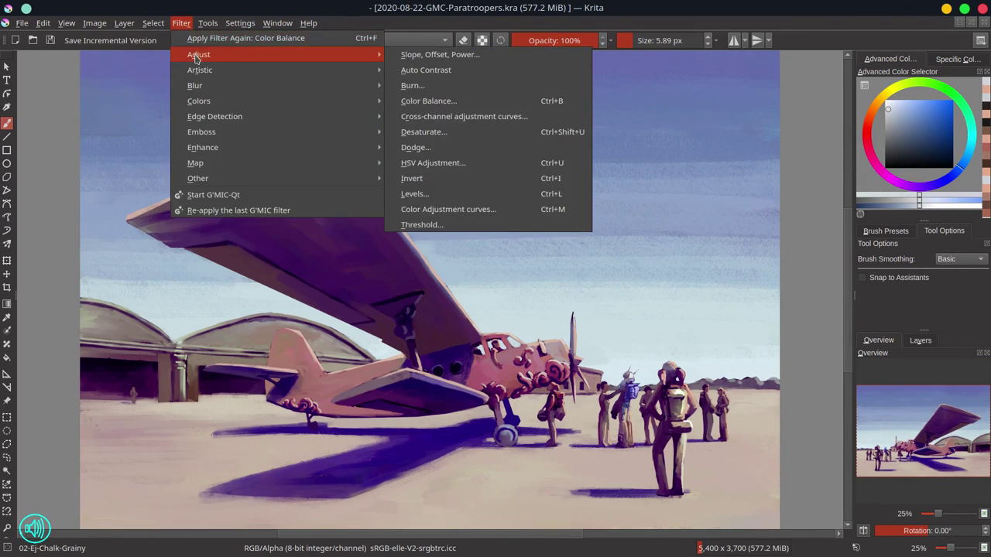
pyautogui.click(431, 164)
pyautogui.press('Escape')
pyautogui.click(181, 22)
pyautogui.click(480, 210)
pyautogui.click(748, 184)
pyautogui.click(748, 199)
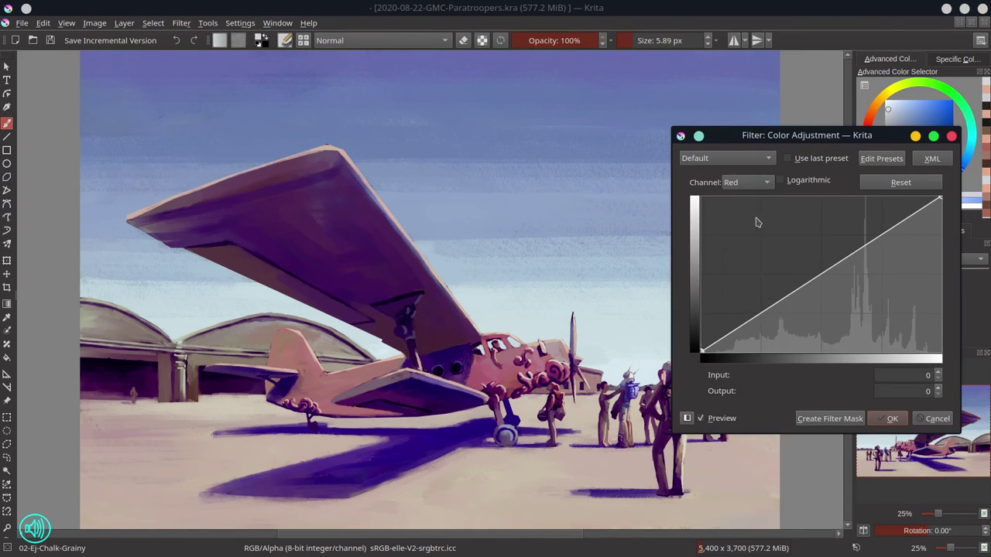
pyautogui.press('Escape')
# - Try reshaping the red channel's colour curve with two upper points, one at input 193 and output 196
pyautogui.scroll(-2, 491, 278)
pyautogui.click(181, 22)
pyautogui.click(488, 210)
pyautogui.click(748, 183)
pyautogui.click(748, 199)
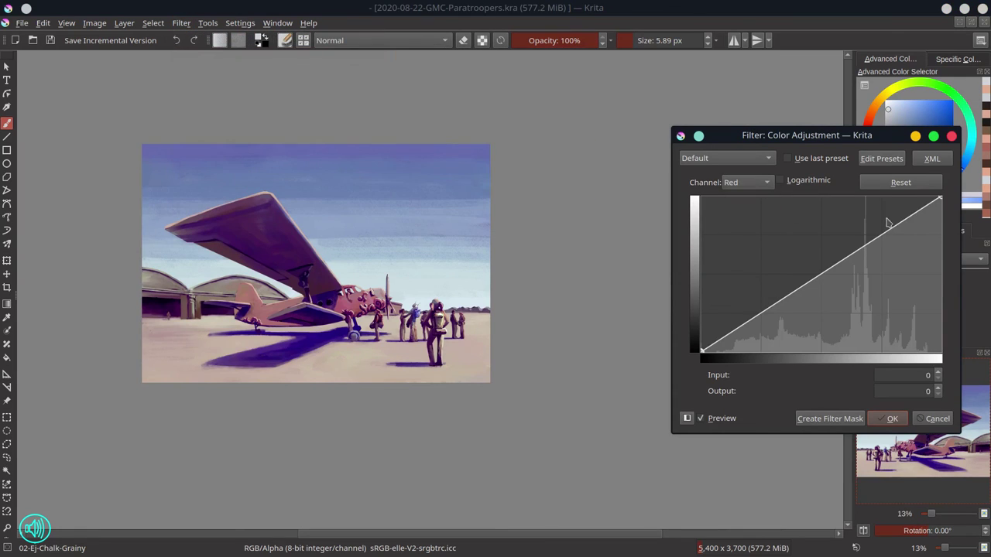
pyautogui.click(910, 208)
pyautogui.moveTo(878, 224); pyautogui.dragTo(883, 232)
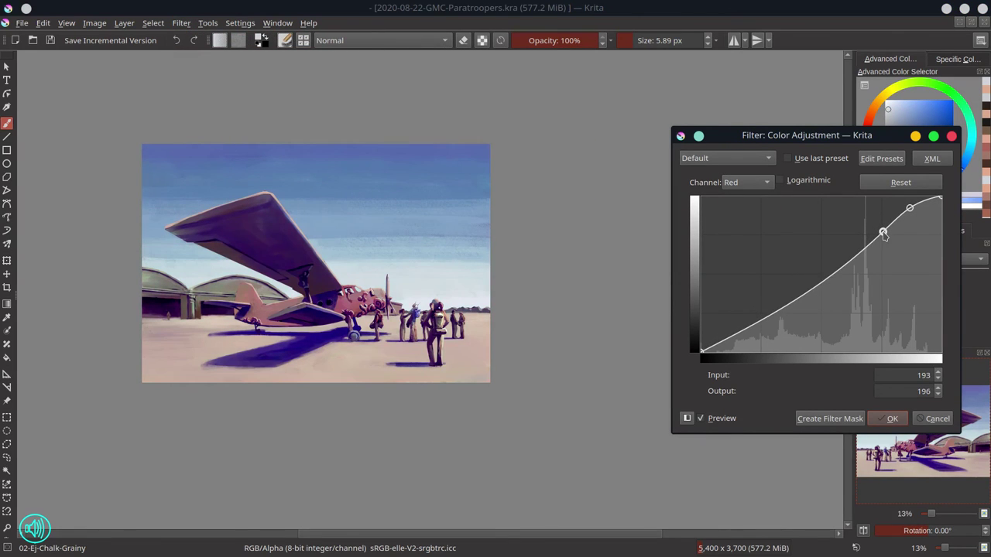
# - Try lifting the blue channel curve with points at input 46, output 55 and input 172, output 187, and move its black point inward
pyautogui.click(759, 183)
pyautogui.click(743, 218)
pyautogui.moveTo(744, 324); pyautogui.dragTo(742, 316)
pyautogui.moveTo(861, 244); pyautogui.dragTo(863, 238)
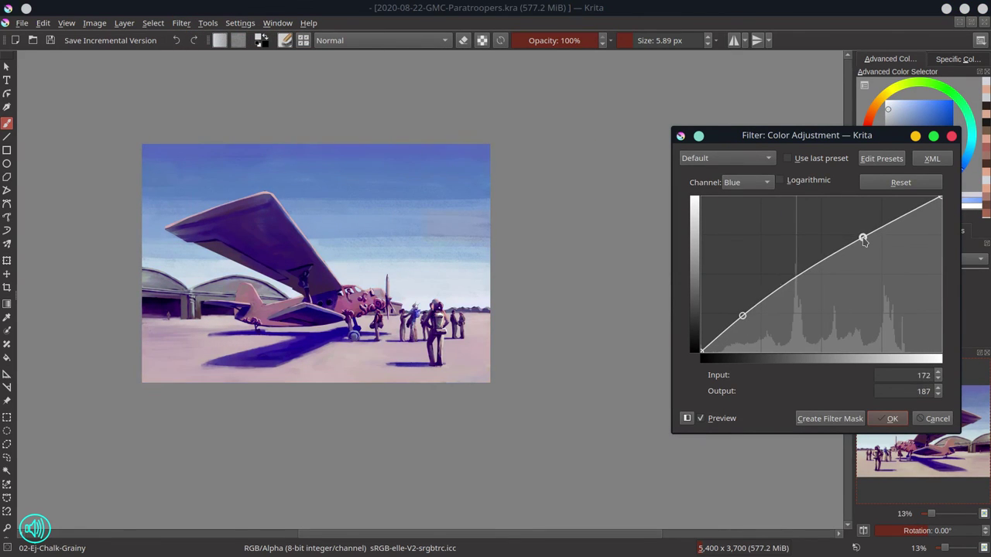
pyautogui.moveTo(742, 315); pyautogui.dragTo(744, 316)
pyautogui.moveTo(702, 351); pyautogui.dragTo(715, 353)
pyautogui.moveTo(744, 318); pyautogui.dragTo(744, 319)
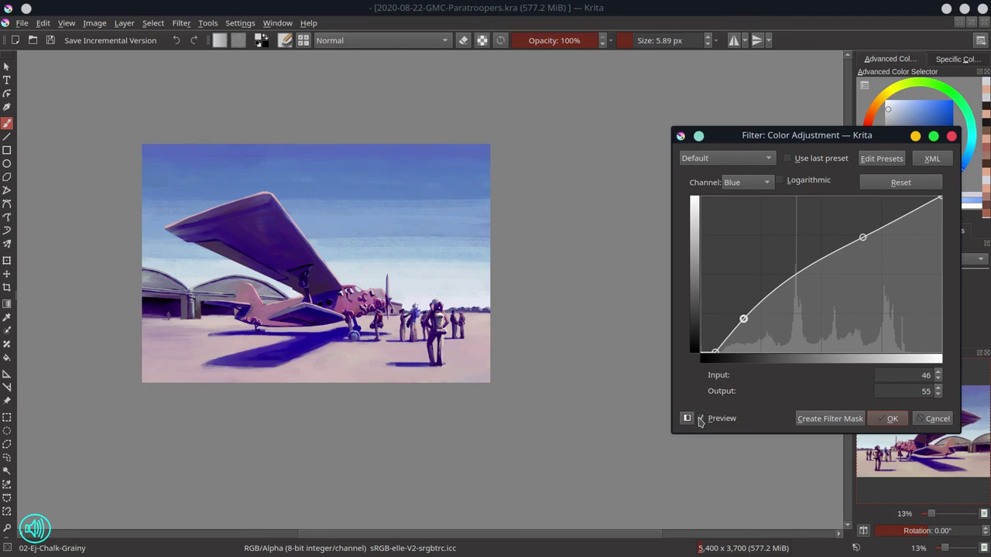
pyautogui.click(701, 419)
# - Try removing a red curve point and moving the blue curve's lower point to input 52, output 47, and discard the curves adjustment
pyautogui.click(752, 183)
pyautogui.click(748, 153)
pyautogui.moveTo(884, 232); pyautogui.dragTo(891, 237)
pyautogui.press('Delete')
pyautogui.click(758, 183)
pyautogui.click(743, 218)
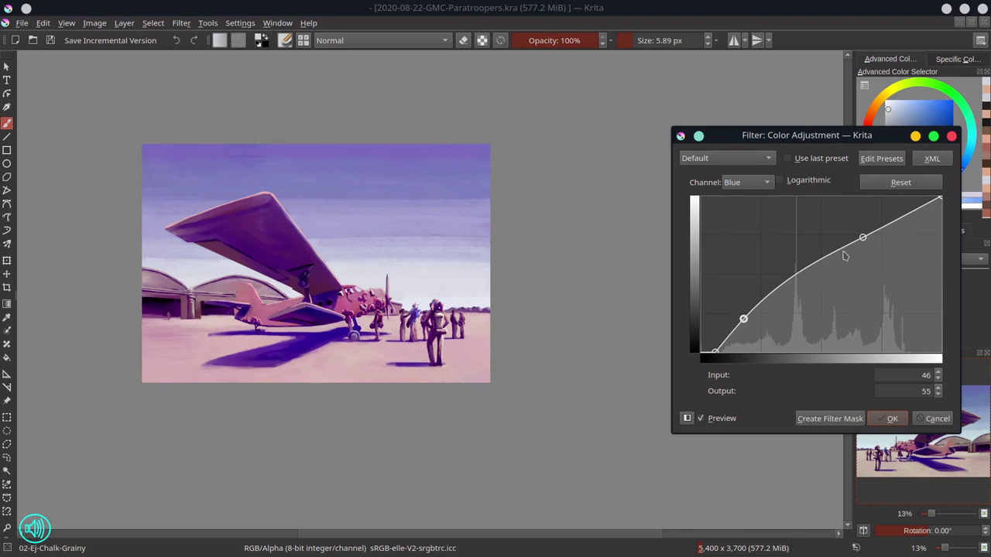
pyautogui.moveTo(743, 319); pyautogui.dragTo(749, 324)
pyautogui.click(702, 419)
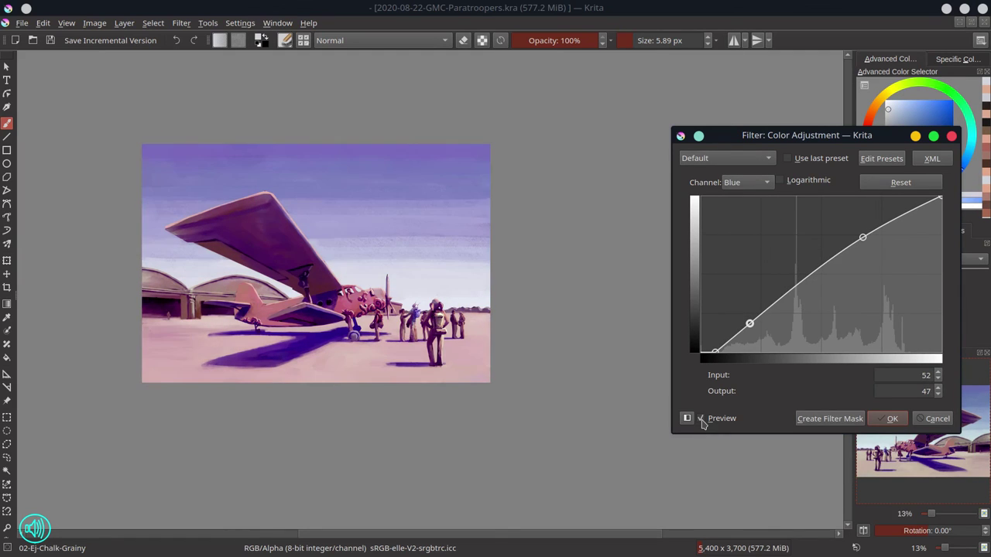
pyautogui.click(931, 420)
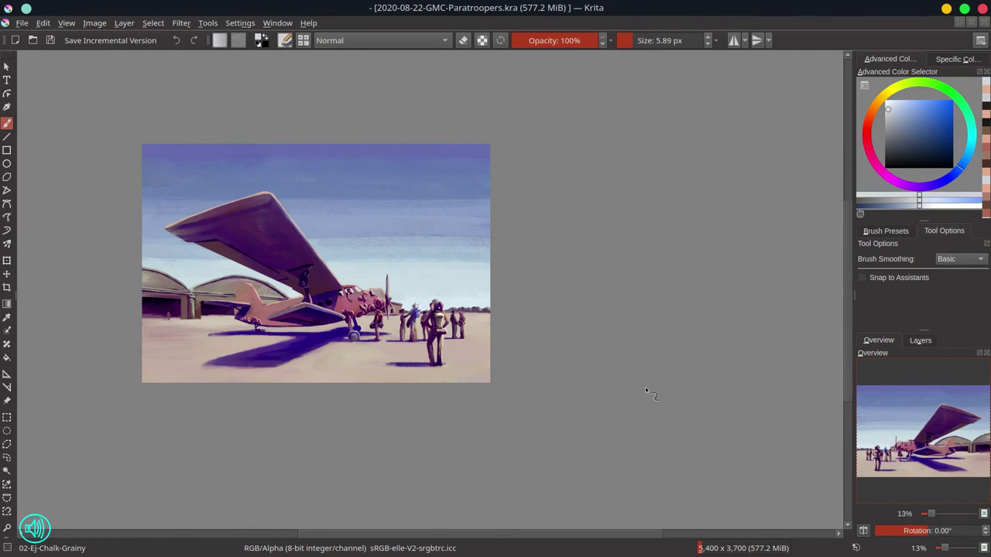
# - Select the aircraft's silhouette from Layer 10 with a contiguous selection, hide that layer, and save with the merged painting layer active
pyautogui.click(920, 340)
pyautogui.click(862, 436)
pyautogui.click(7, 471)
pyautogui.click(333, 313)
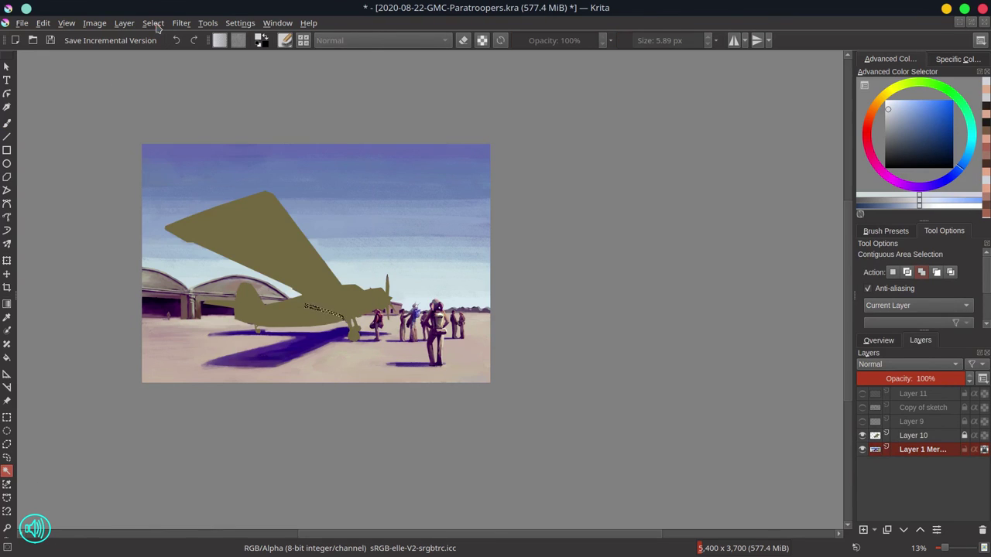
pyautogui.click(154, 23)
pyautogui.click(171, 52)
pyautogui.click(913, 436)
pyautogui.click(325, 314)
pyautogui.click(863, 436)
pyautogui.click(926, 450)
pyautogui.click(52, 41)
pyautogui.click(879, 340)
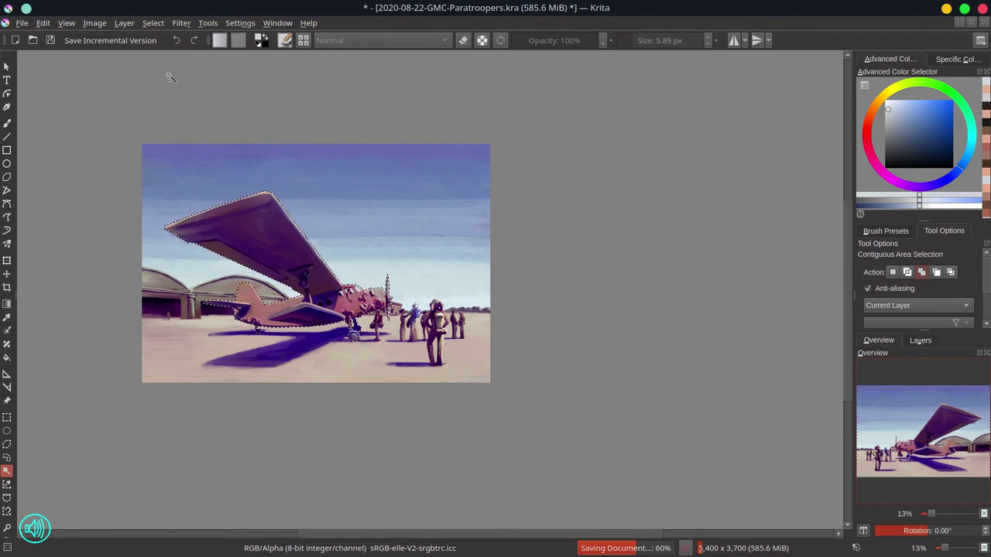
# - Raise the selected aircraft's saturation to 20 with the HSV/HSL Adjustment filter
pyautogui.click(181, 23)
pyautogui.moveTo(199, 54)
pyautogui.click(457, 164)
pyautogui.moveTo(817, 218); pyautogui.dragTo(834, 221)
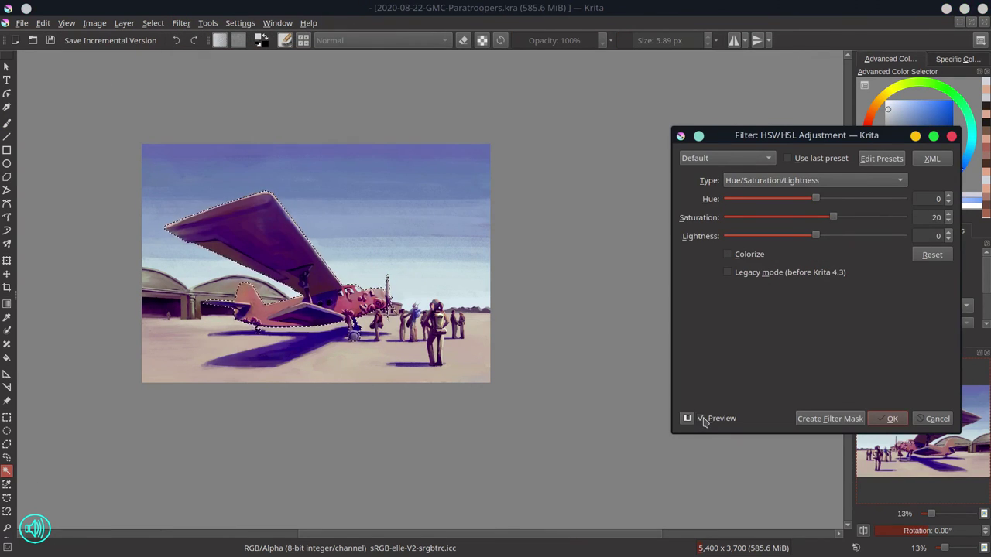
pyautogui.click(890, 419)
# - Warm the selected aircraft with Color Balance, setting cyan–red to 10 in midtones and 6 in highlights
pyautogui.click(181, 22)
pyautogui.moveTo(198, 55)
pyautogui.click(473, 157)
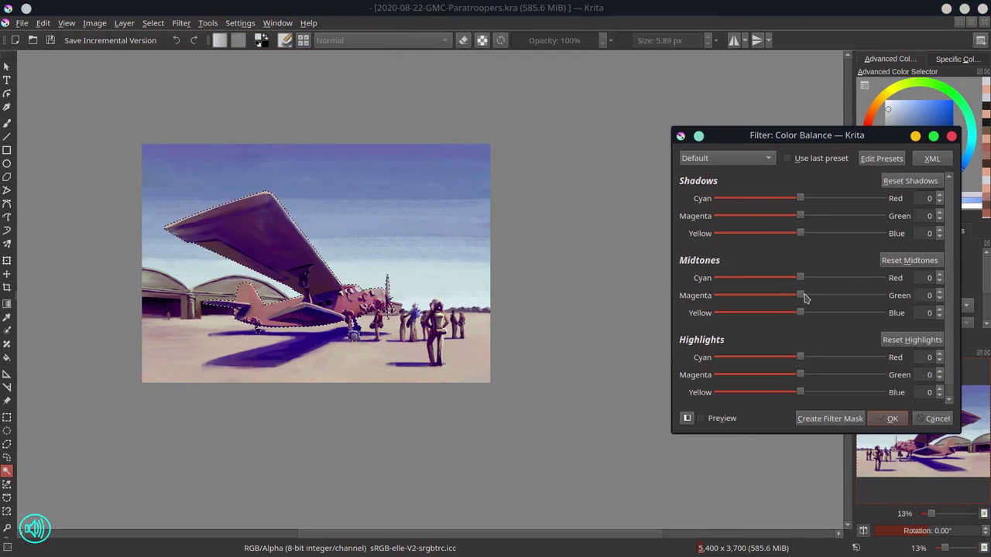
pyautogui.moveTo(801, 295); pyautogui.dragTo(815, 297)
pyautogui.moveTo(801, 216); pyautogui.dragTo(812, 217)
pyautogui.moveTo(800, 375); pyautogui.dragTo(811, 357)
pyautogui.moveTo(812, 295); pyautogui.dragTo(801, 295)
pyautogui.moveTo(801, 278); pyautogui.dragTo(807, 280)
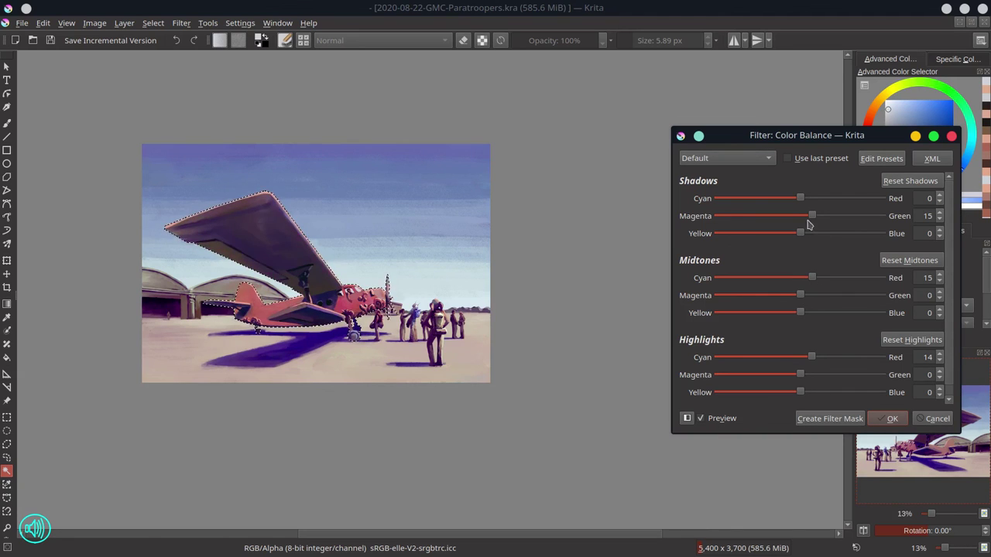
pyautogui.moveTo(812, 216); pyautogui.dragTo(800, 217)
pyautogui.moveTo(812, 357); pyautogui.dragTo(806, 357)
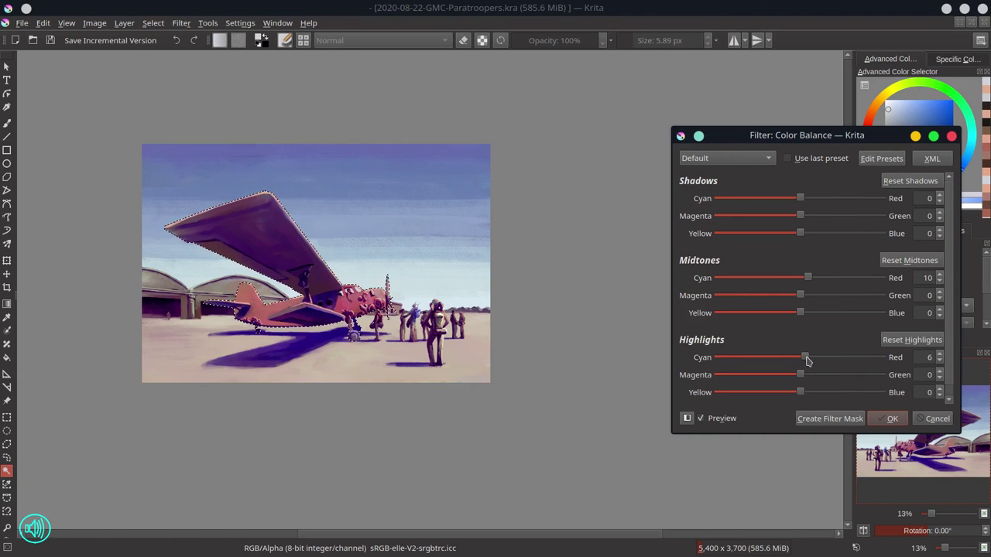
pyautogui.click(891, 418)
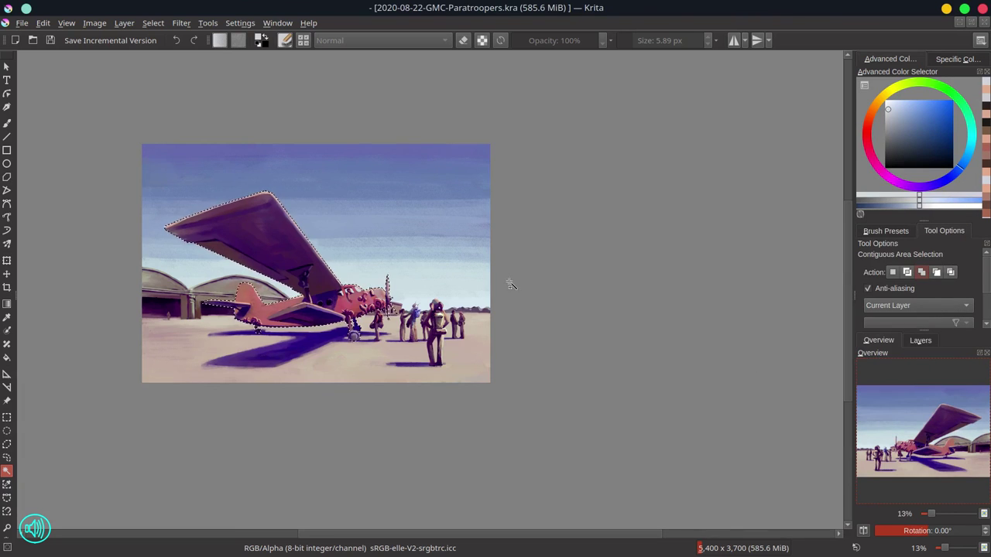
# - Deselect the aircraft and save the painting
pyautogui.click(152, 22)
pyautogui.click(173, 53)
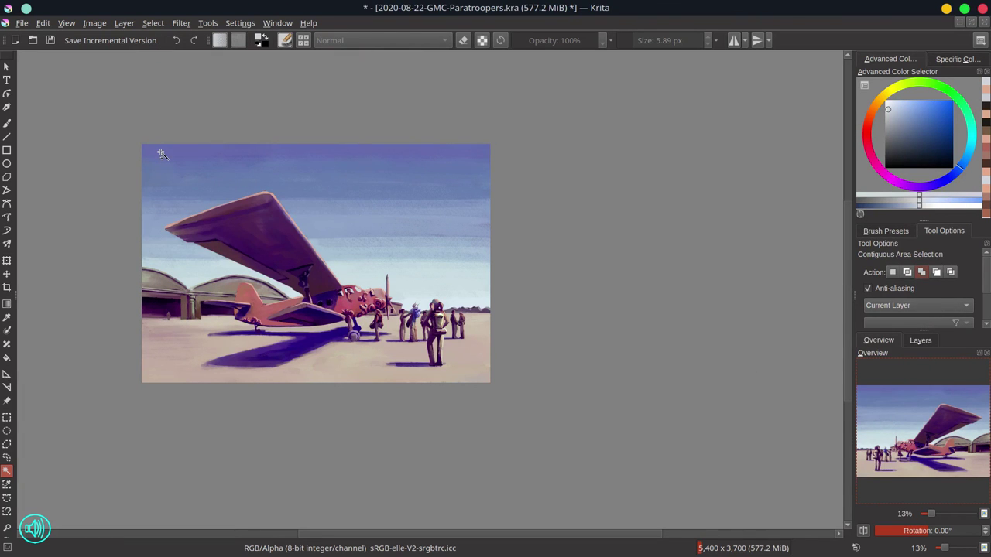
pyautogui.click(50, 40)
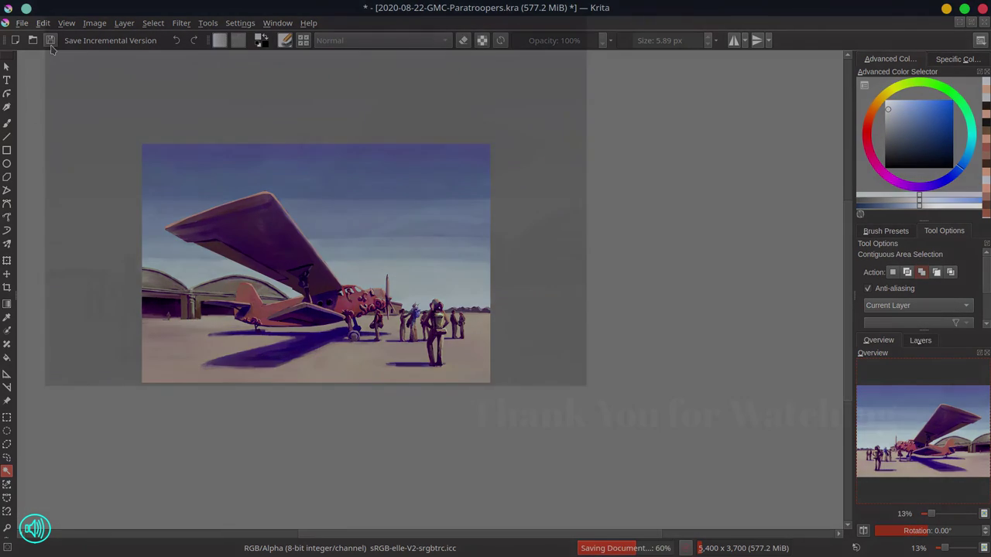